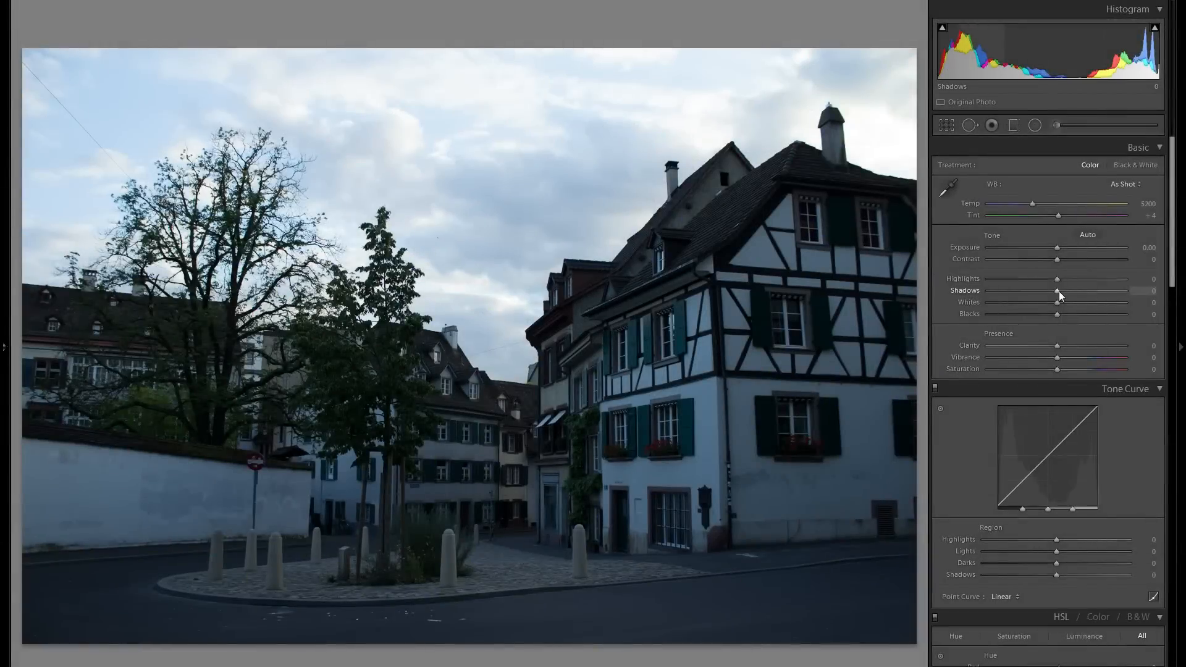
Step: Raise the photo's Shadows to +100 and lower its Highlights to -100
drag(1059, 291, 1136, 287)
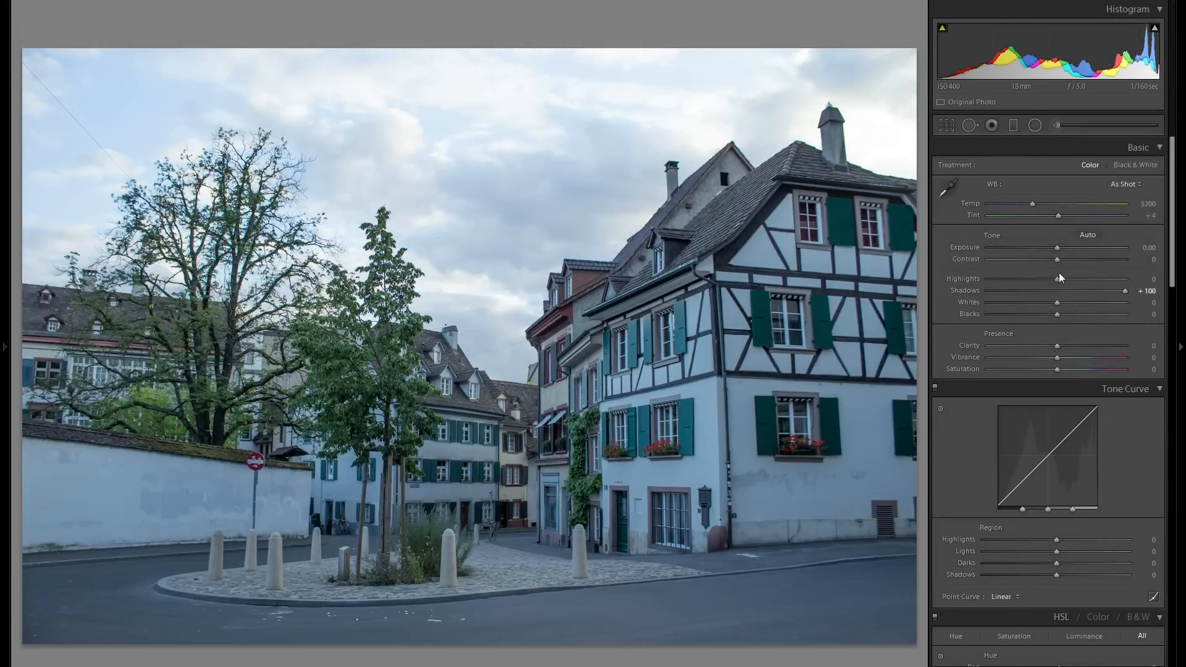
drag(1058, 280, 859, 284)
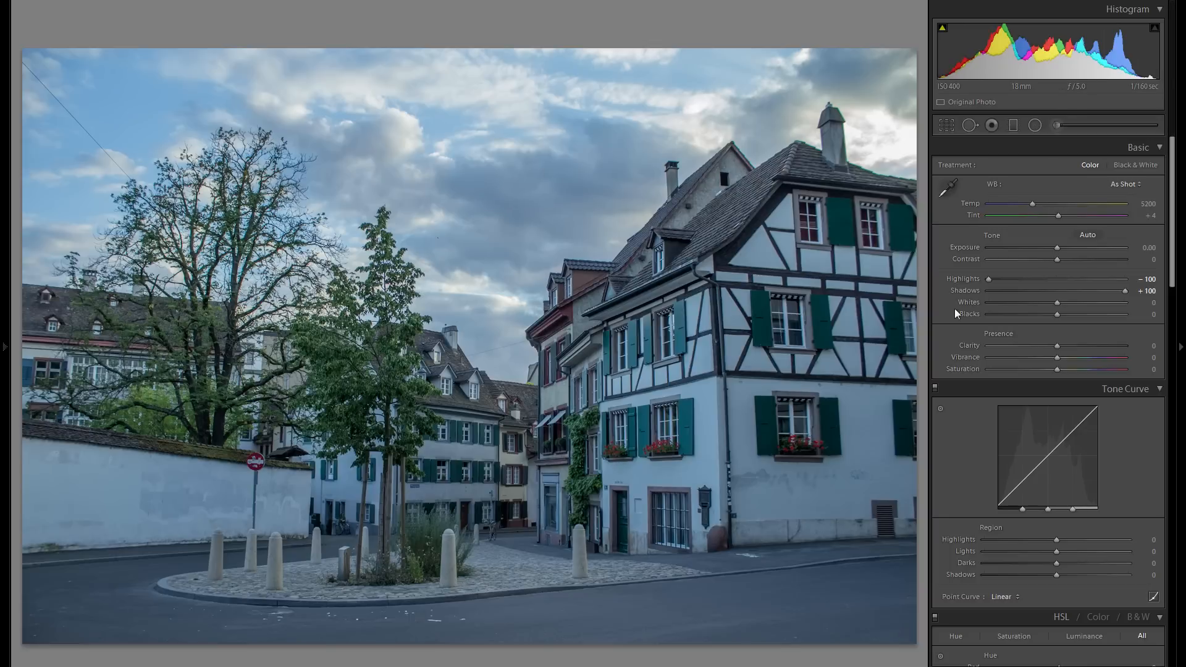
Step: Try the photo's Contrast at +100, and settle on a Contrast of +40
click(1084, 259)
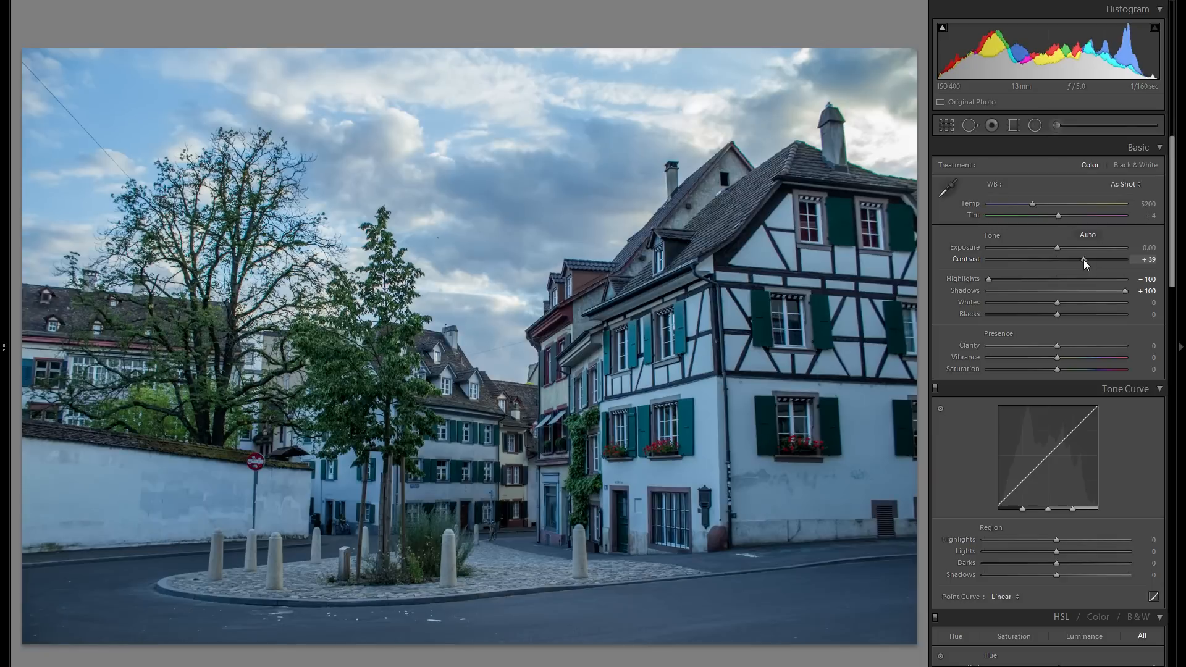
drag(1082, 259, 1163, 272)
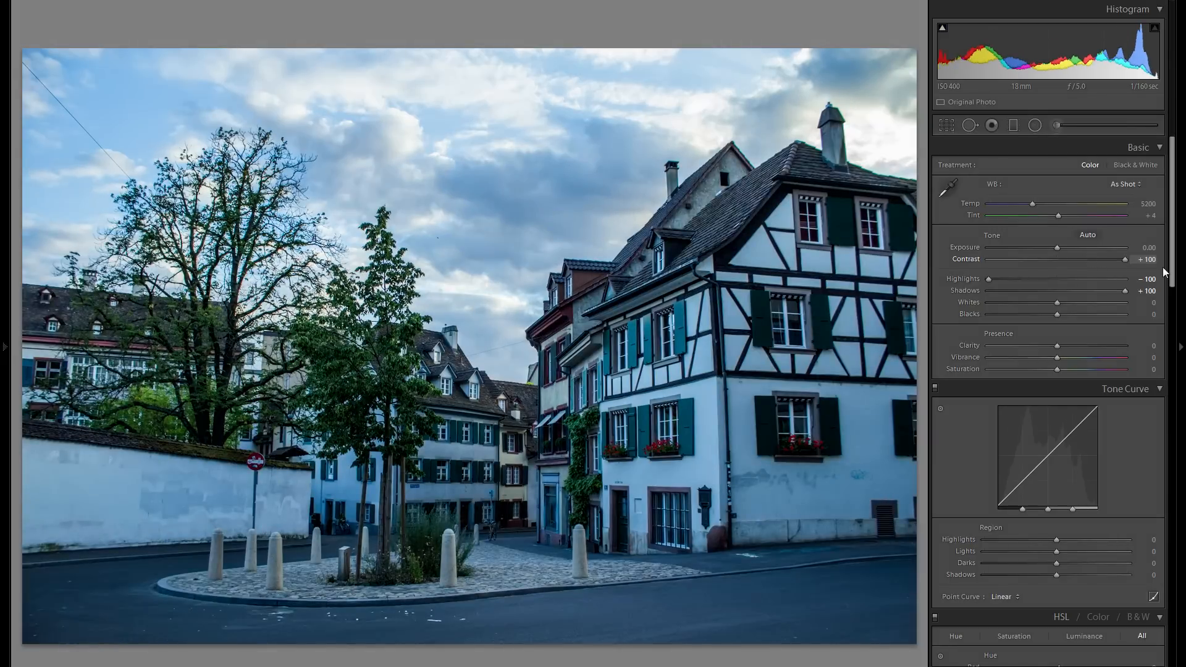
drag(1088, 266, 1081, 263)
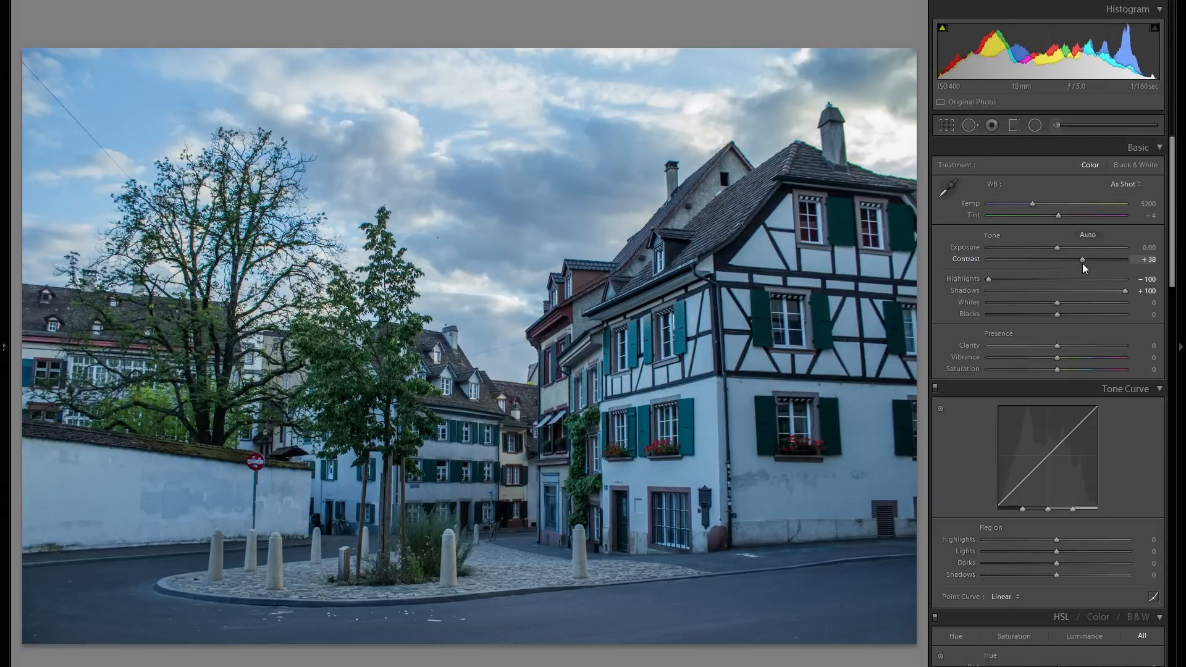
drag(1083, 261, 1084, 260)
Step: Set the Blacks to -19 and the Whites to +20, checking the whites for clipping
drag(1033, 316, 1044, 315)
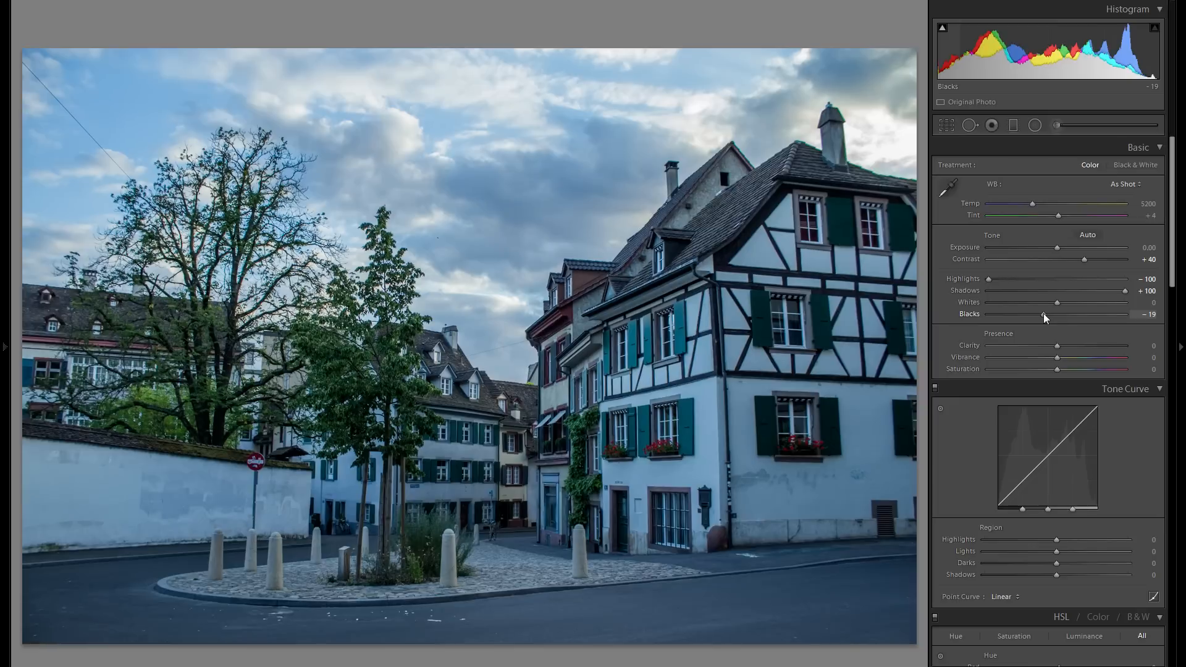
drag(1043, 317, 1042, 314)
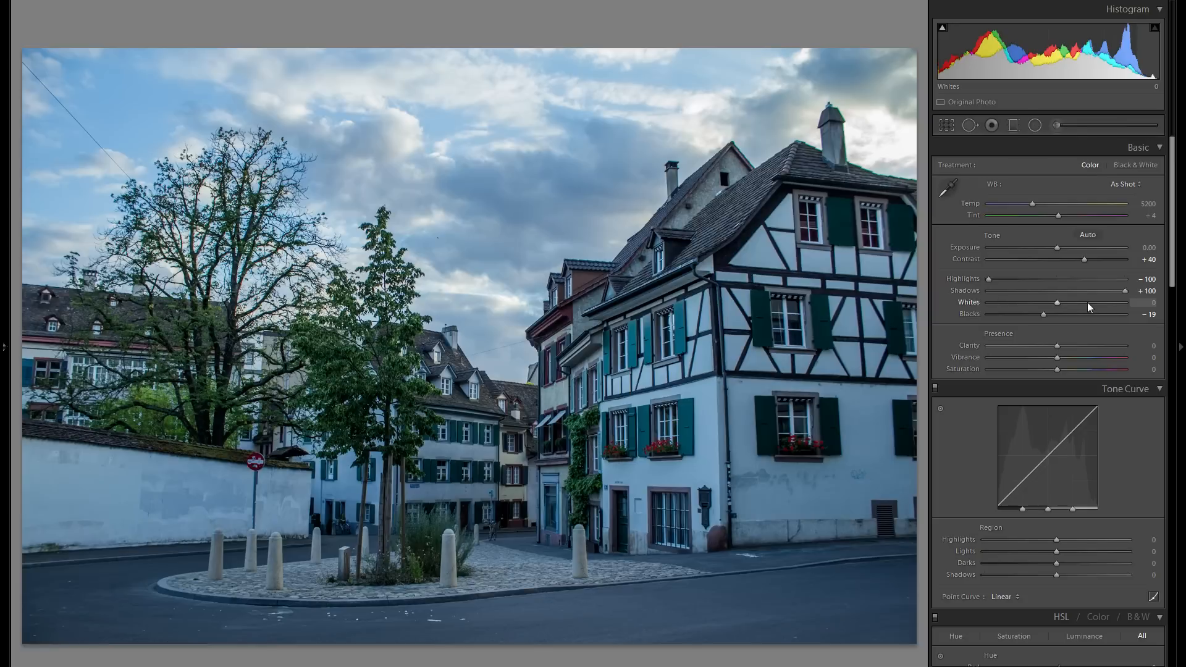
drag(1085, 302, 1080, 302)
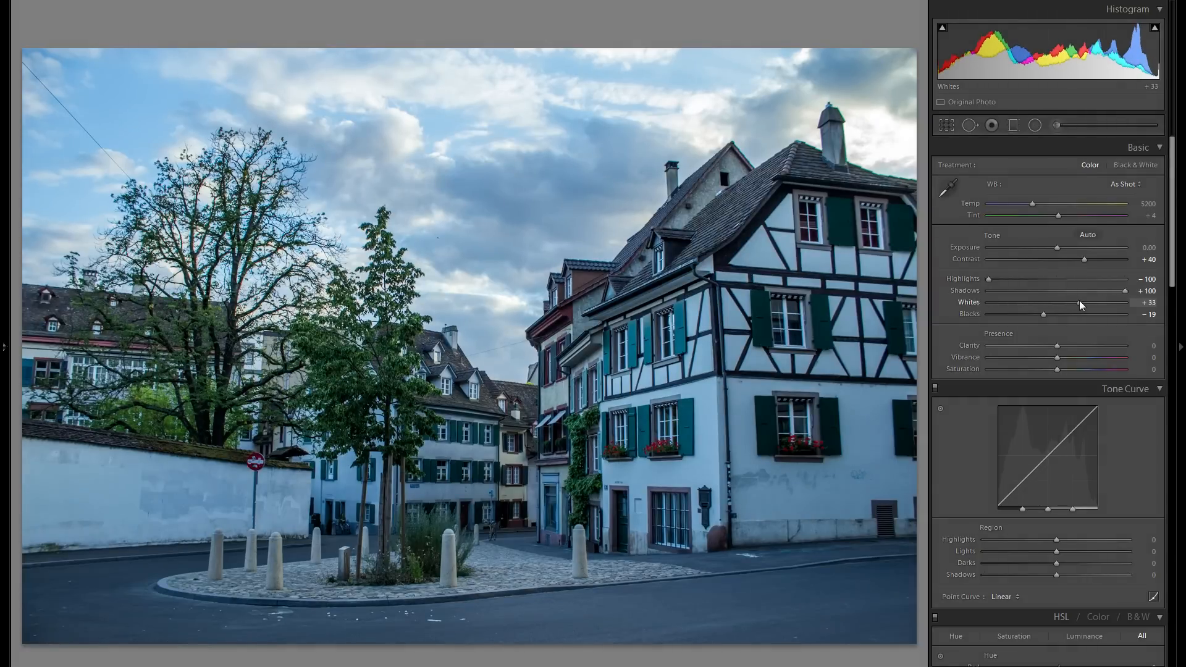
alt+click(1080, 302)
drag(1080, 302, 1073, 302)
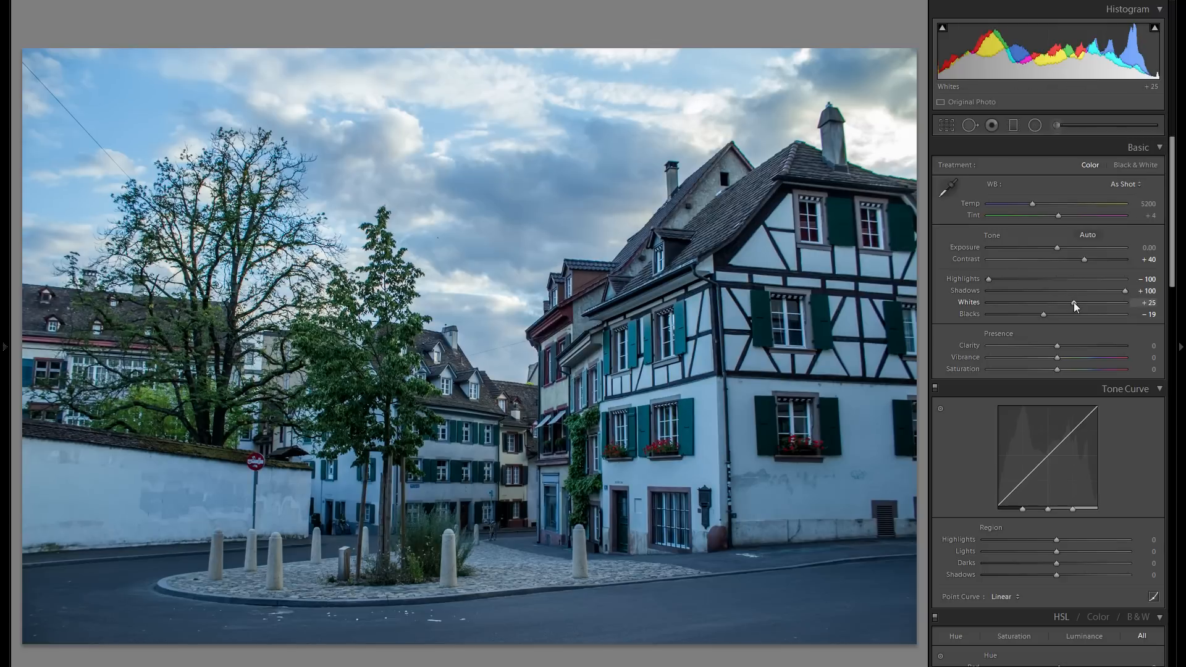
mouse_move(1073, 302)
mouse_down()
mouse_move(1108, 303)
mouse_move(1072, 303)
mouse_up()
Step: Try negative and maximum Clarity on the photo, and settle on a Clarity of +15
drag(1069, 347, 1033, 344)
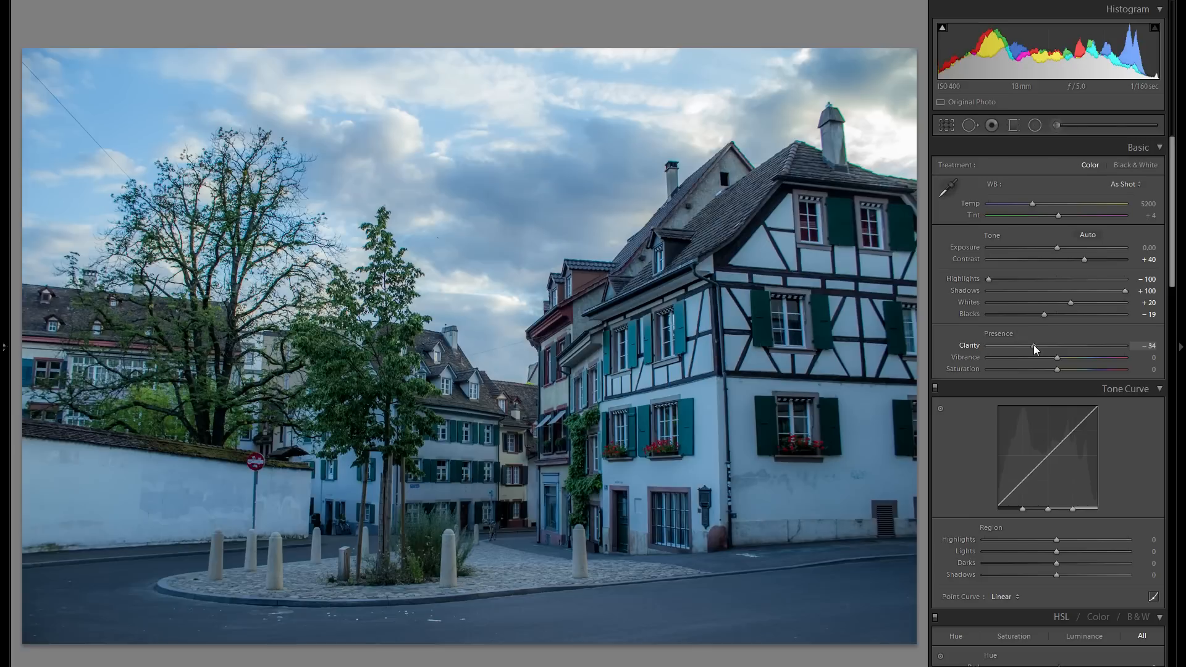
drag(1034, 344, 1135, 343)
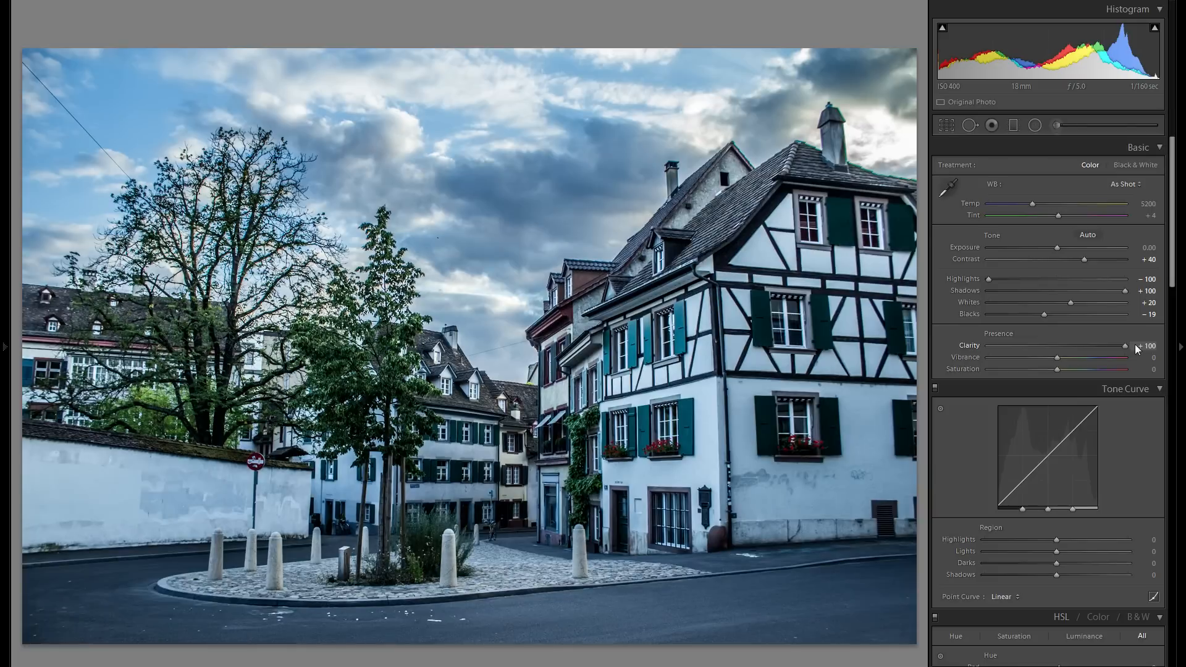
drag(1135, 344, 1066, 346)
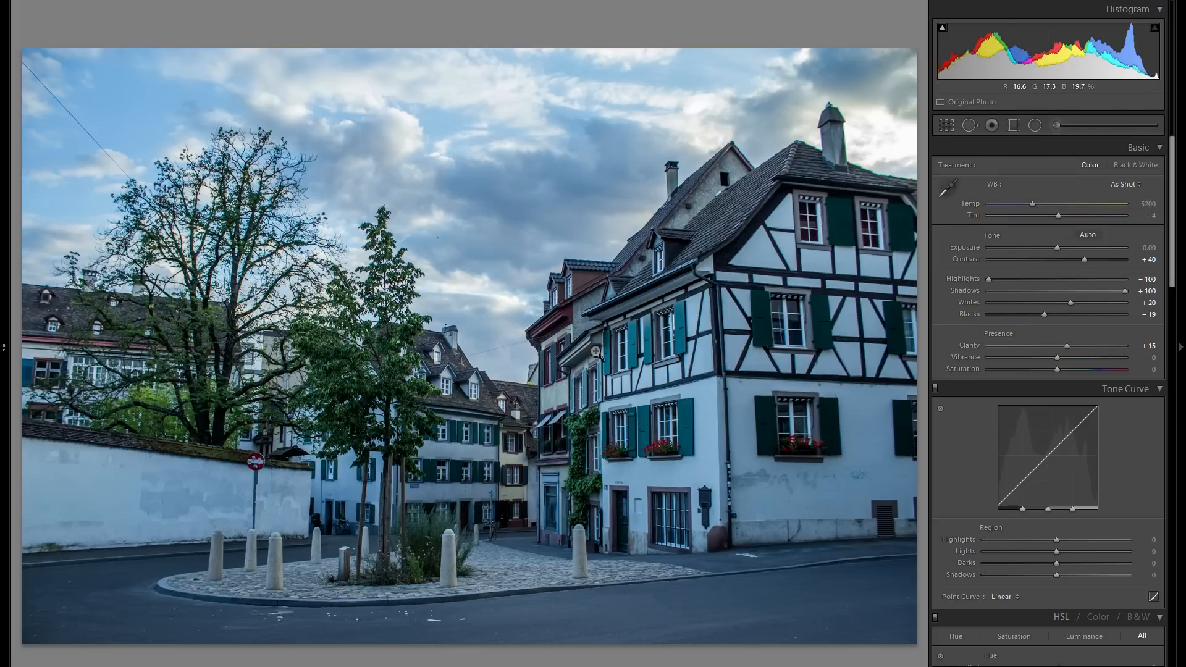
Step: Warm the white balance by setting Temp to 7792 and Tint to +14
drag(1033, 205, 1068, 203)
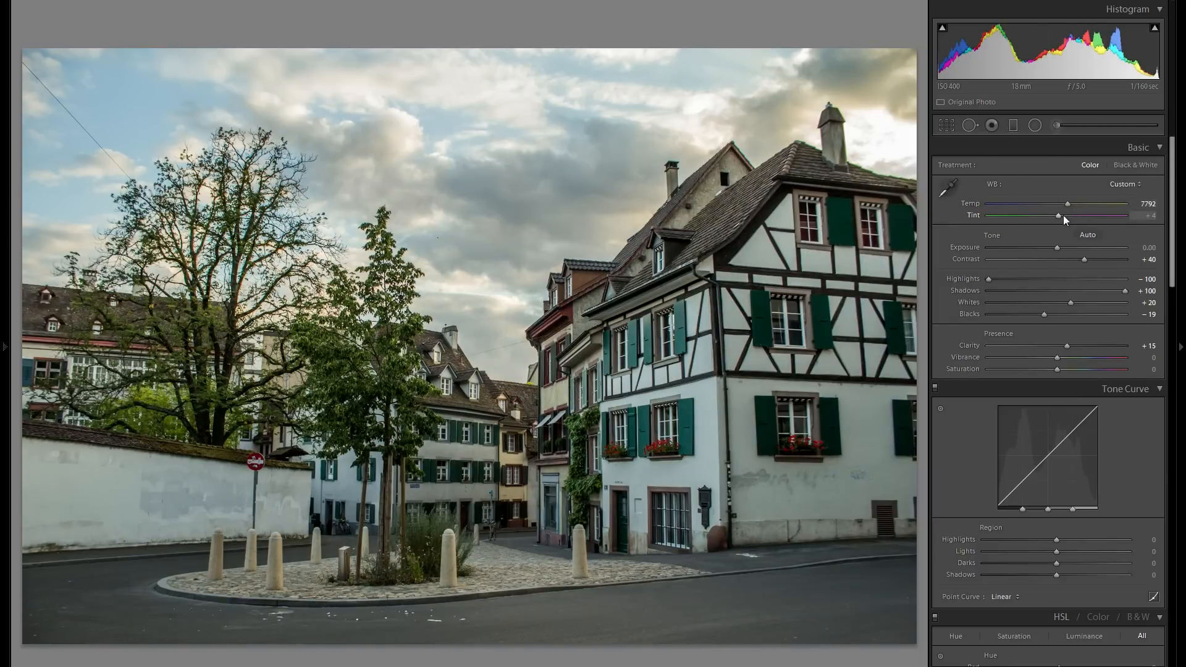
drag(1058, 216, 1063, 216)
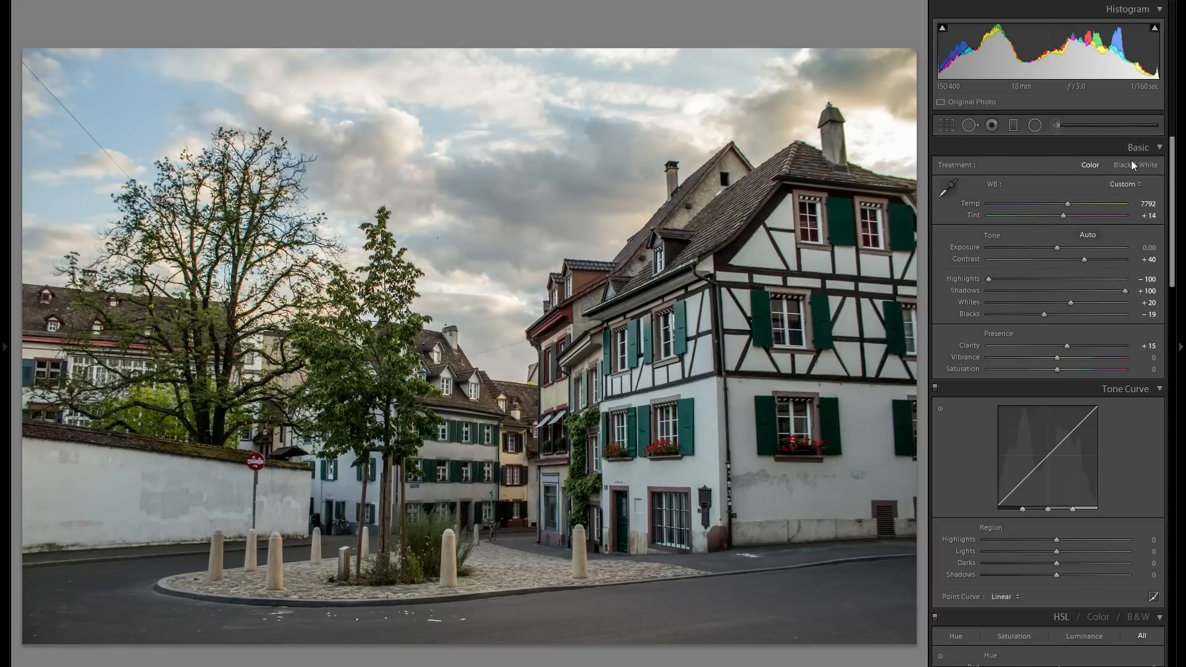
Step: Try Vibrance at +52 and Saturation at +54 in turn, resetting each one to its default
click(1092, 357)
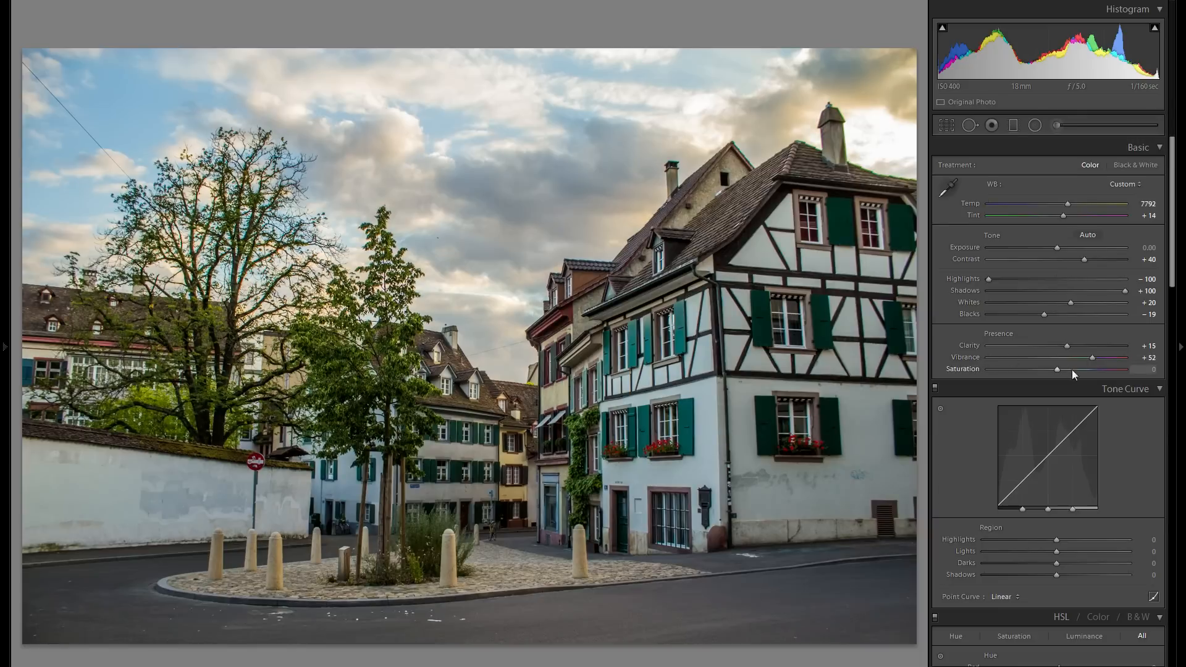
double_click(969, 358)
click(1094, 369)
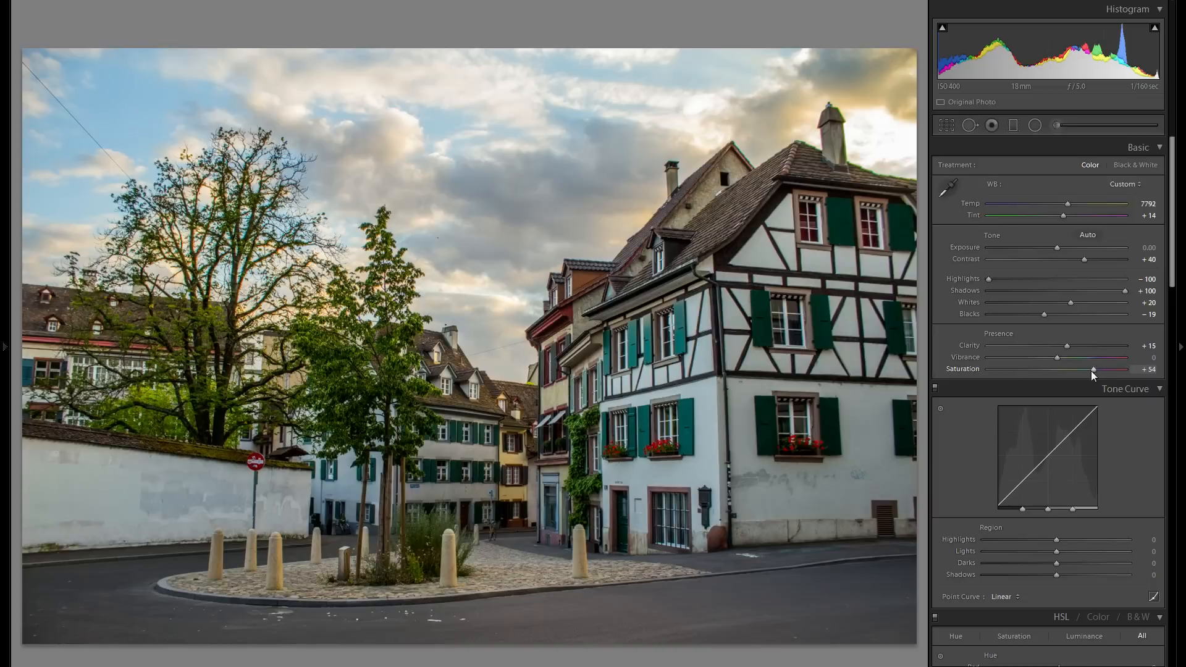
double_click(961, 368)
Step: Set Vibrance to +35 and compare the edited photo with the original side by side
click(1080, 357)
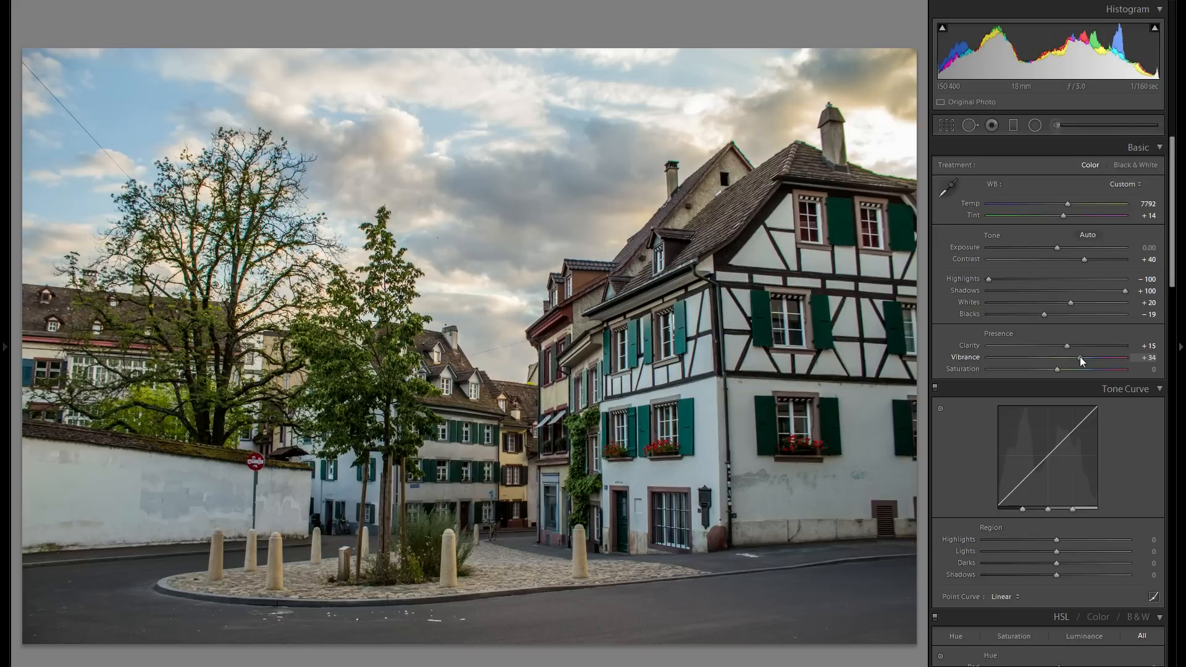
drag(1079, 357, 1080, 357)
key(y)
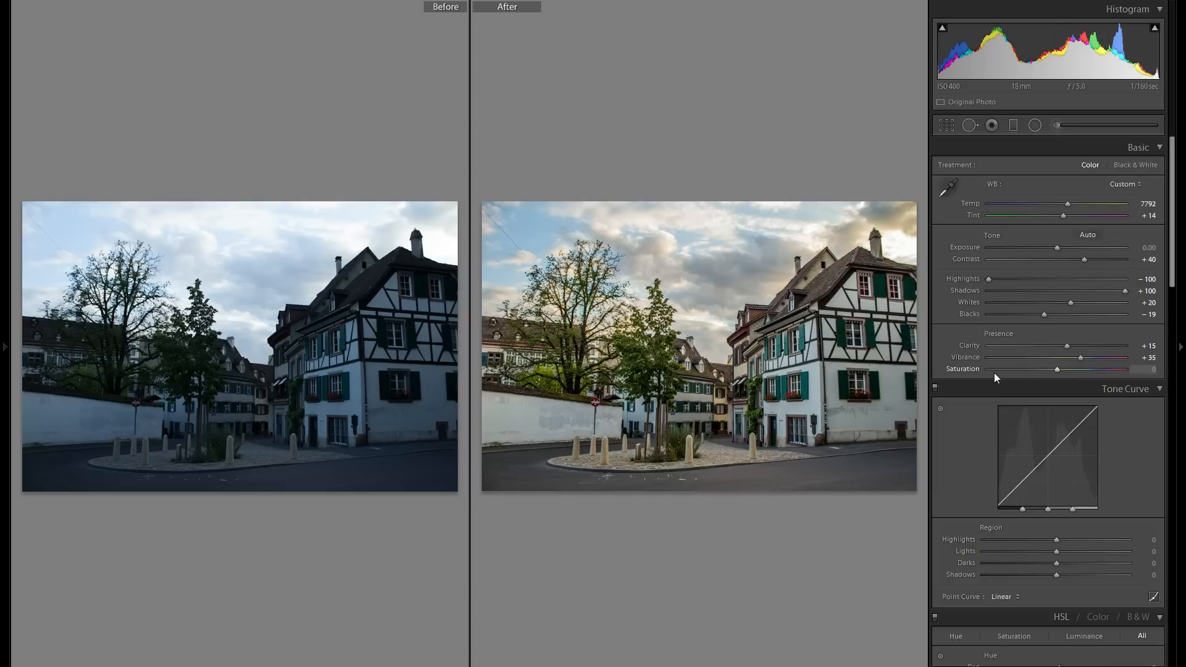
key(y)
Step: Shape the tone curve with Highlights +32, Lights -27, Darks -18 and Shadows +41
scroll(1032, 383, down, 2)
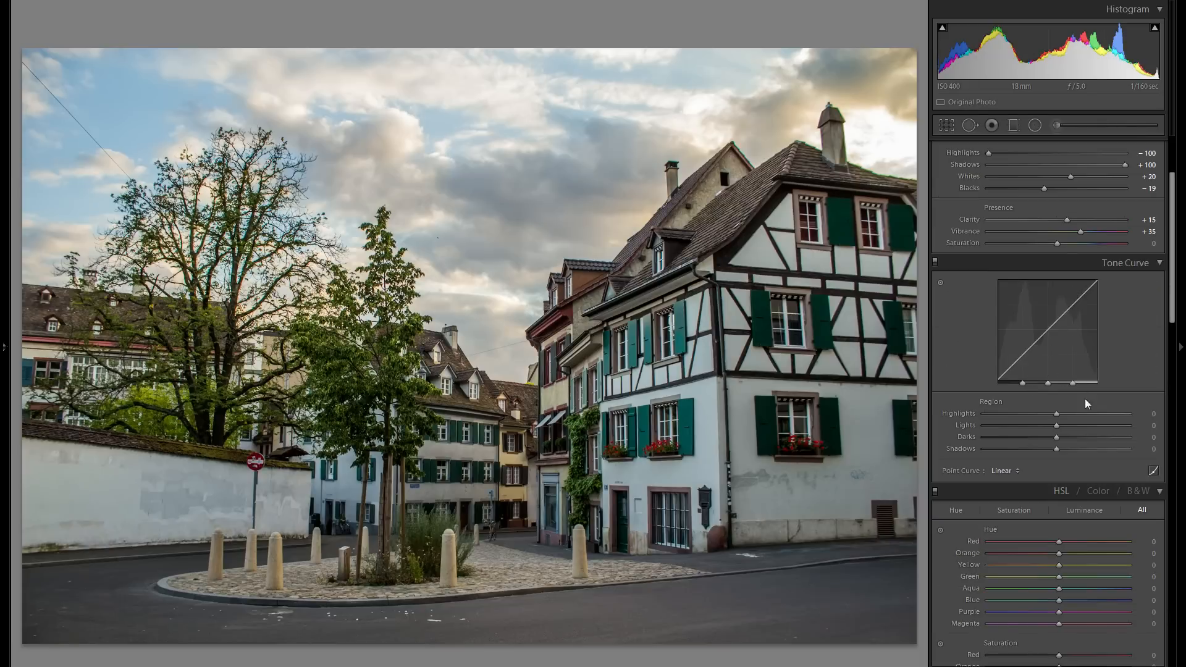
drag(1094, 414, 1080, 414)
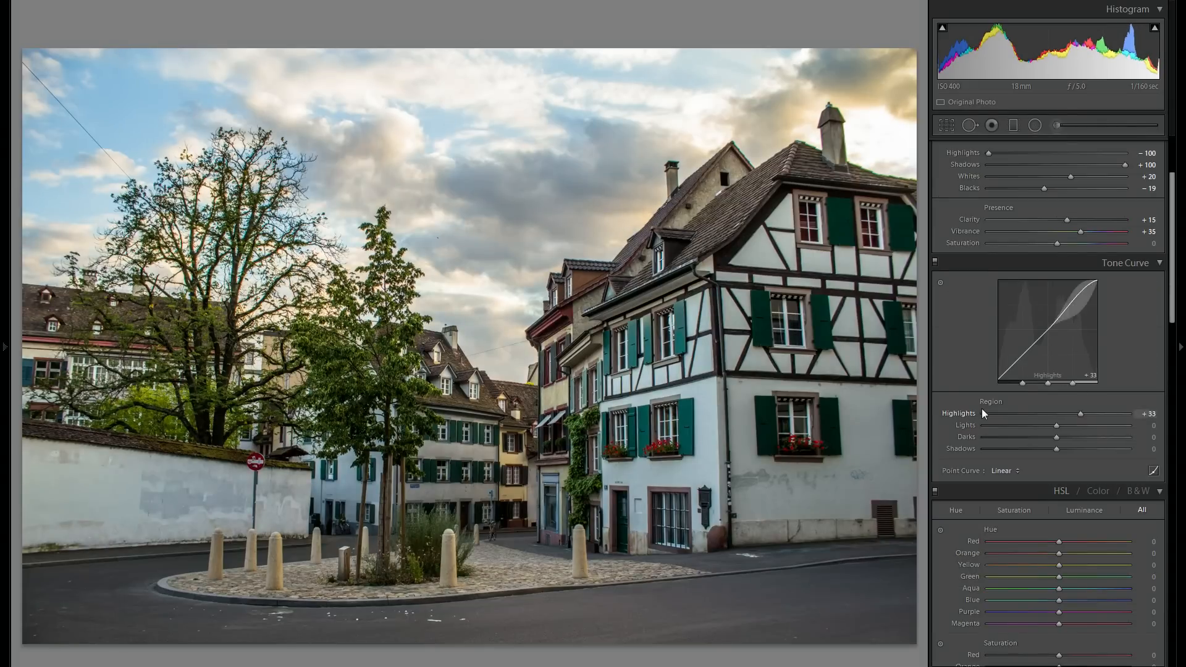
scroll(987, 415, up, 2)
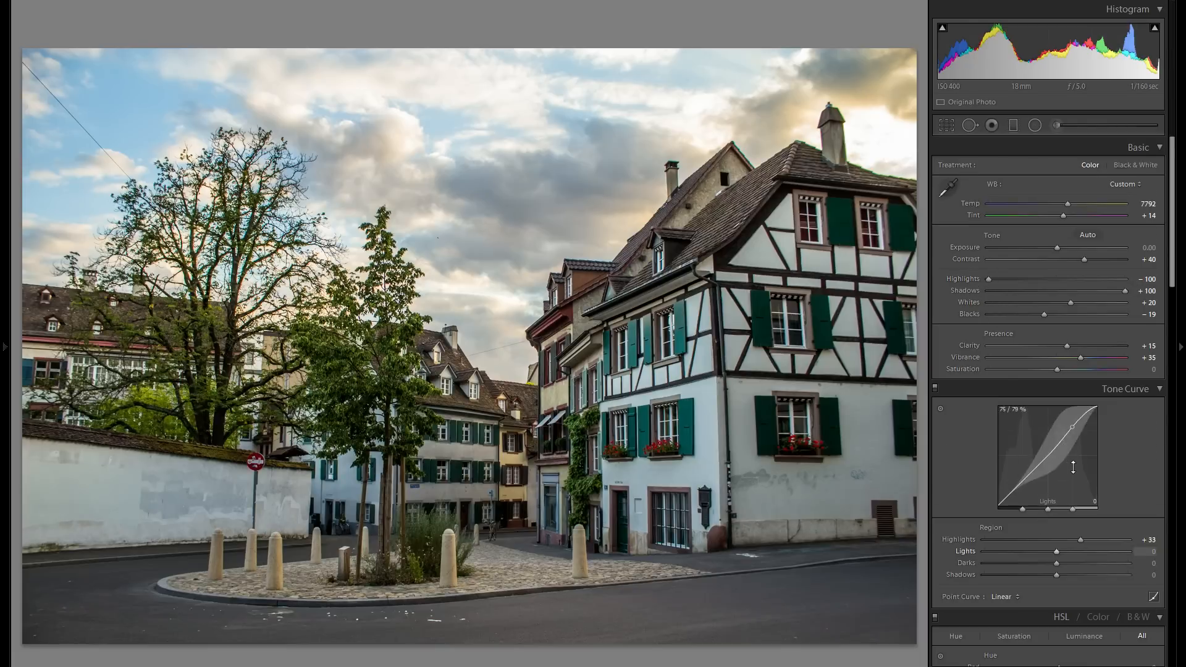
scroll(1105, 410, down, 2)
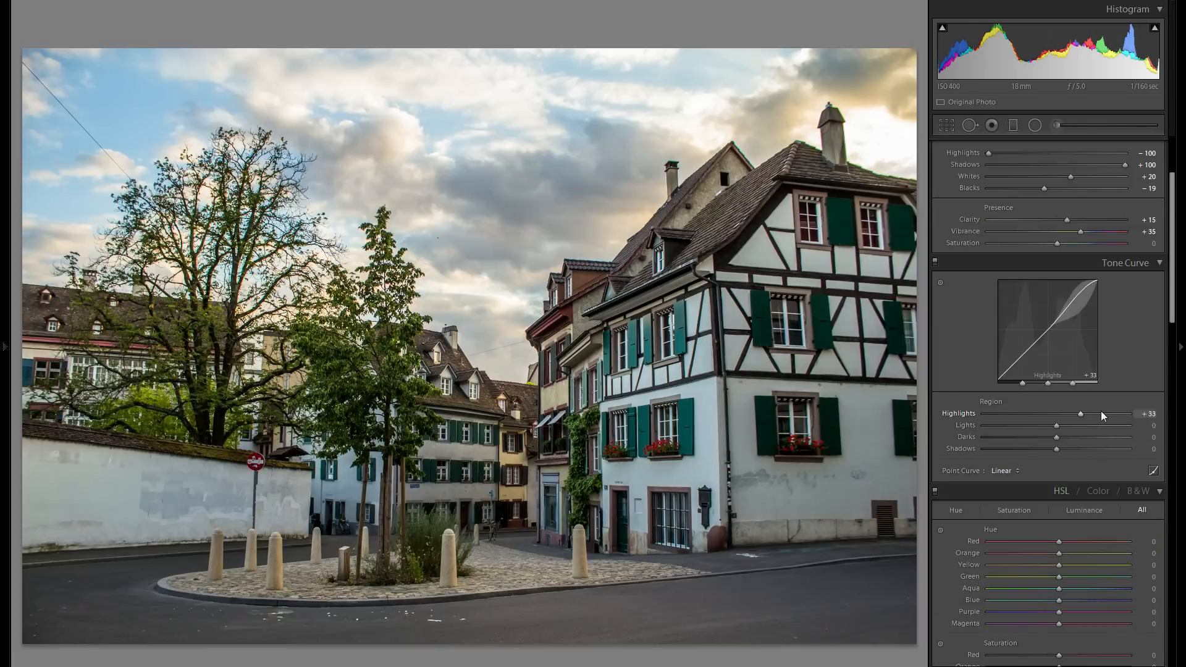
mouse_move(1100, 411)
mouse_down()
mouse_move(1061, 411)
mouse_move(1080, 413)
mouse_up()
drag(1056, 426, 1084, 447)
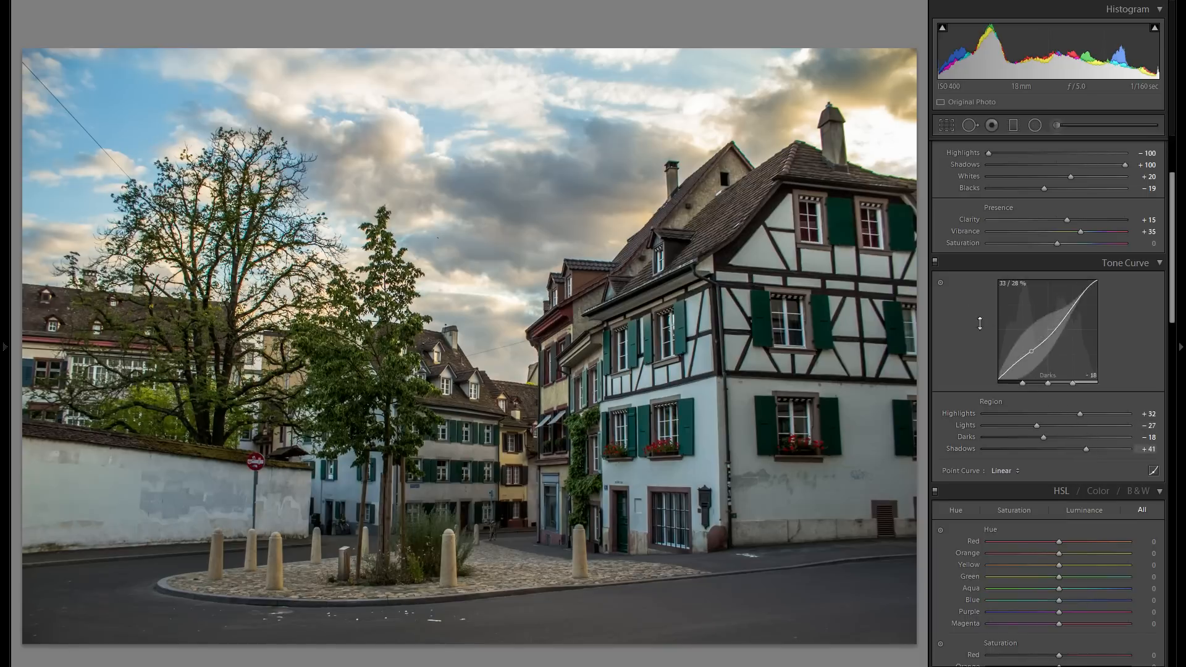
Step: Switch the tone curve adjustments off and on twice to compare their effect on the photo
click(935, 262)
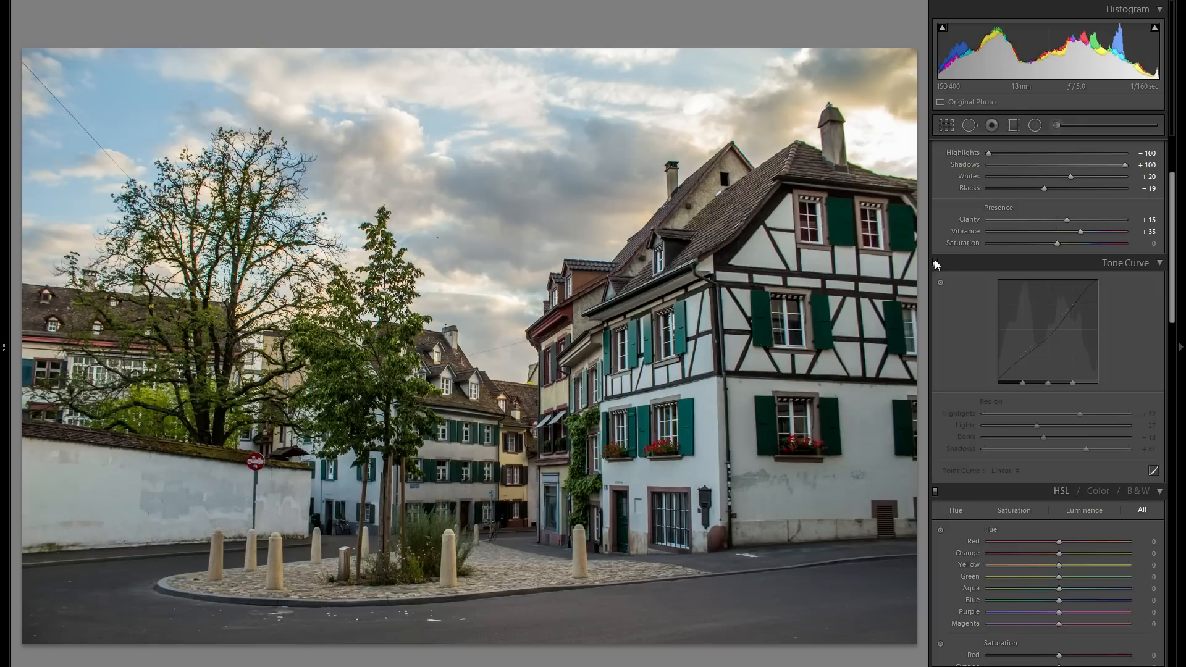
click(935, 262)
click(935, 262)
click(935, 262)
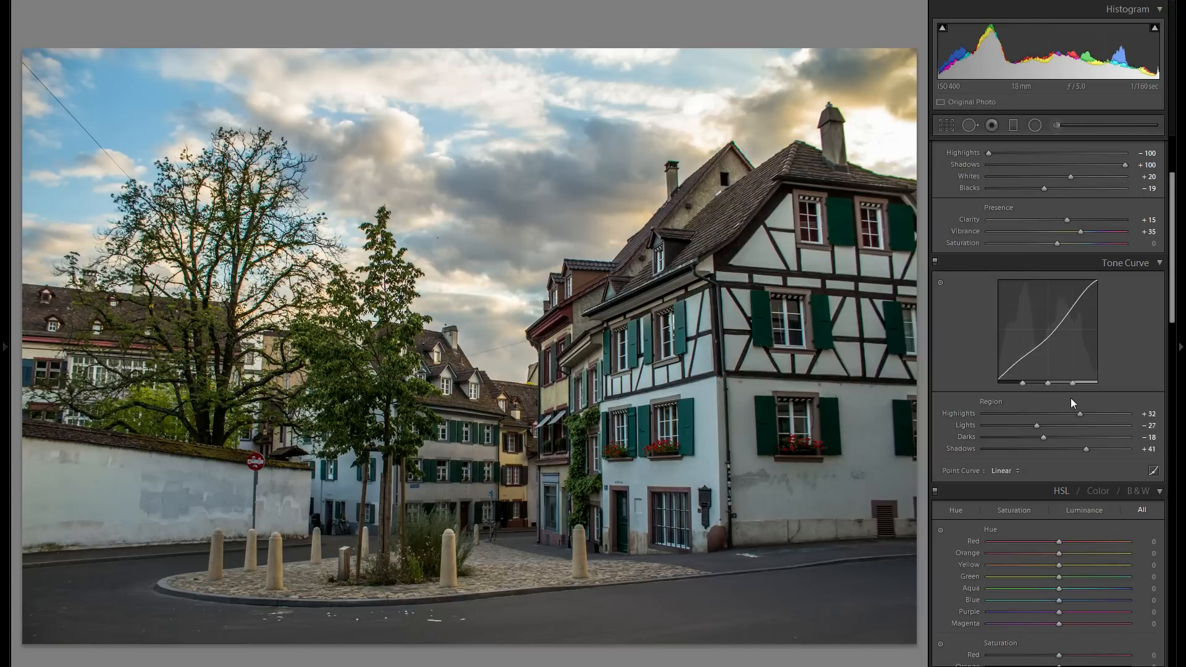
Step: Tint the split-toning highlights blue with Hue 233 and Saturation 24, after trying a warm orange tone
scroll(1003, 368, down, 3)
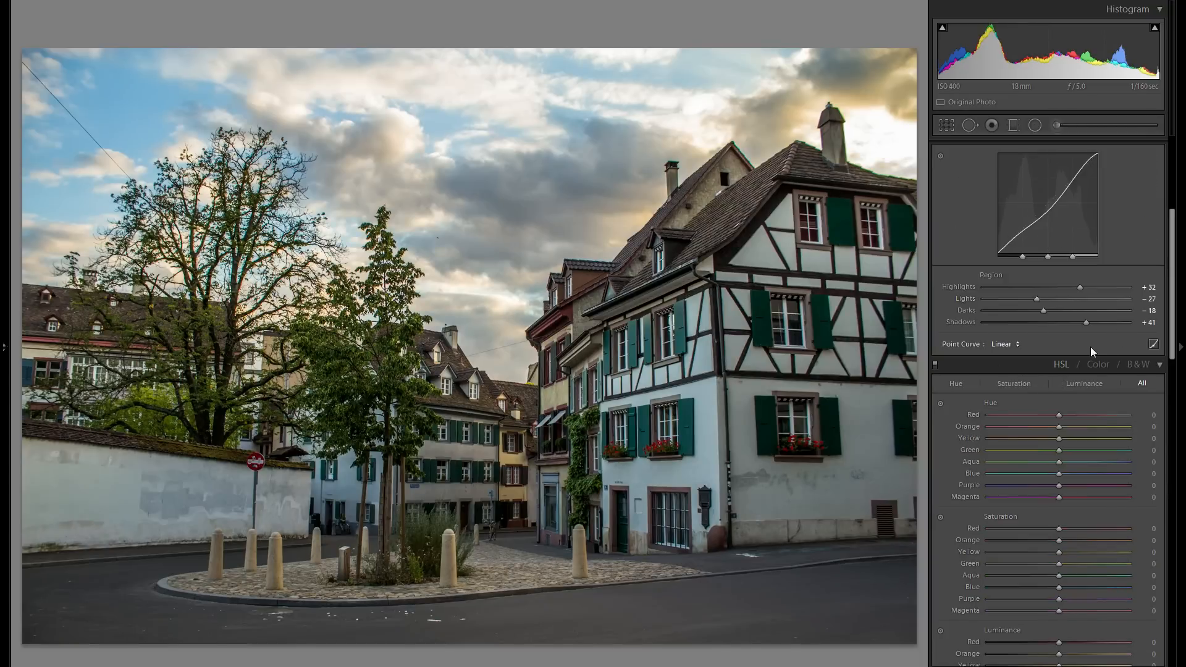
scroll(1091, 346, down, 3)
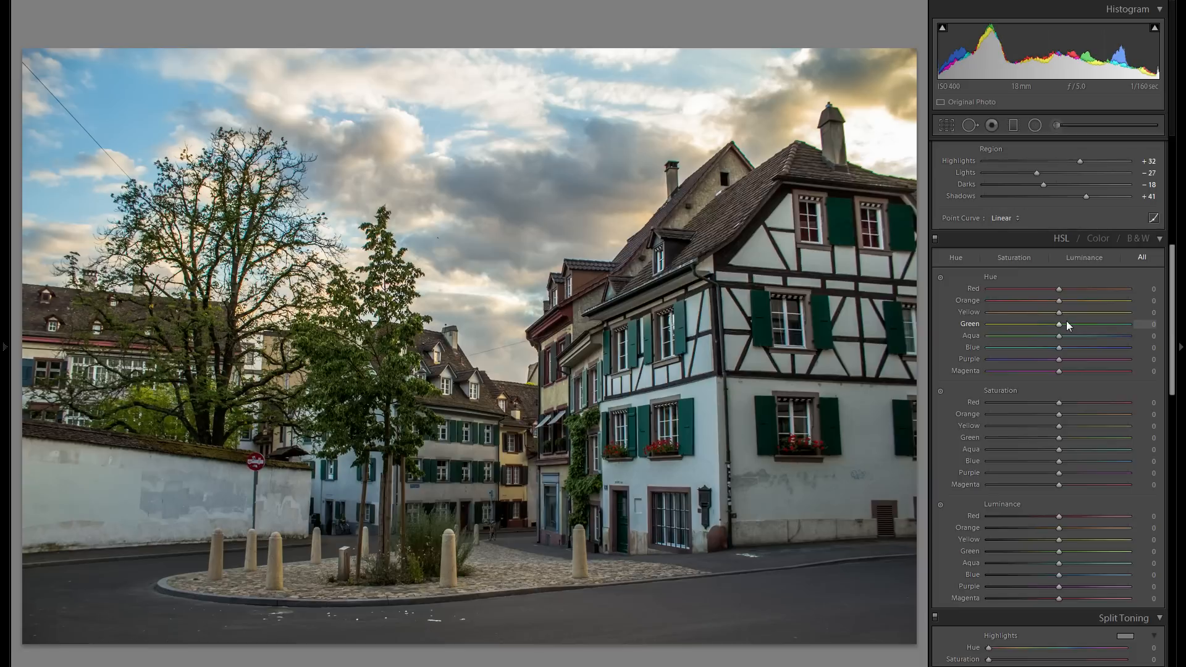
scroll(1065, 320, down, 2)
scroll(1058, 323, down, 2)
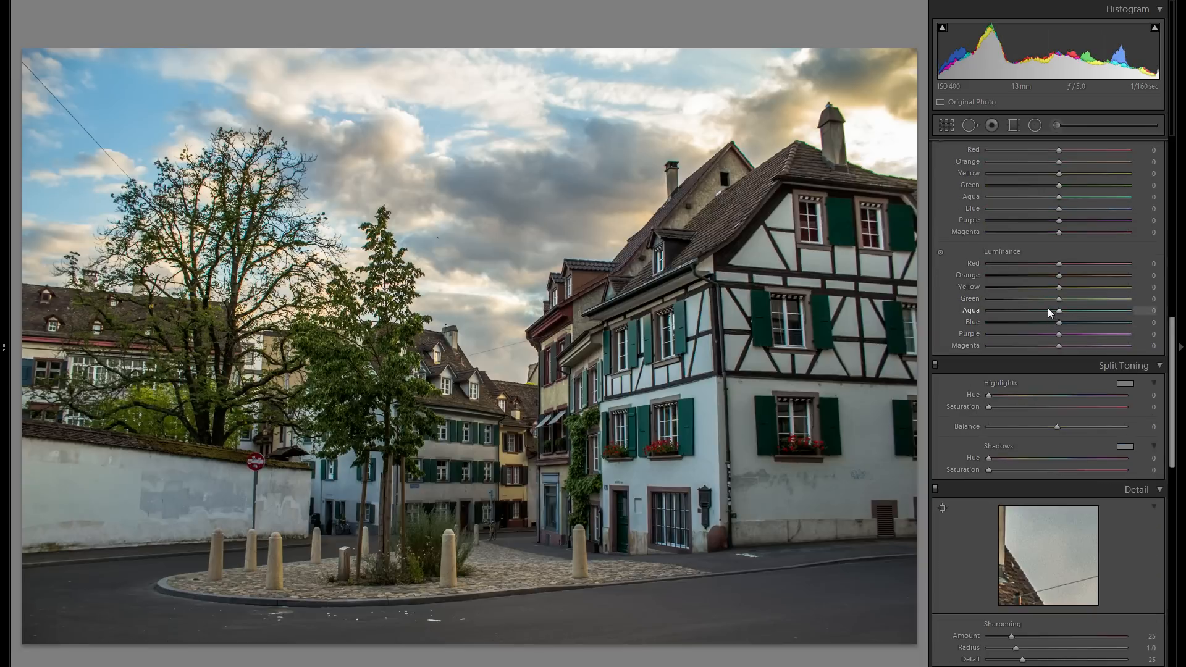
scroll(1048, 308, down, 3)
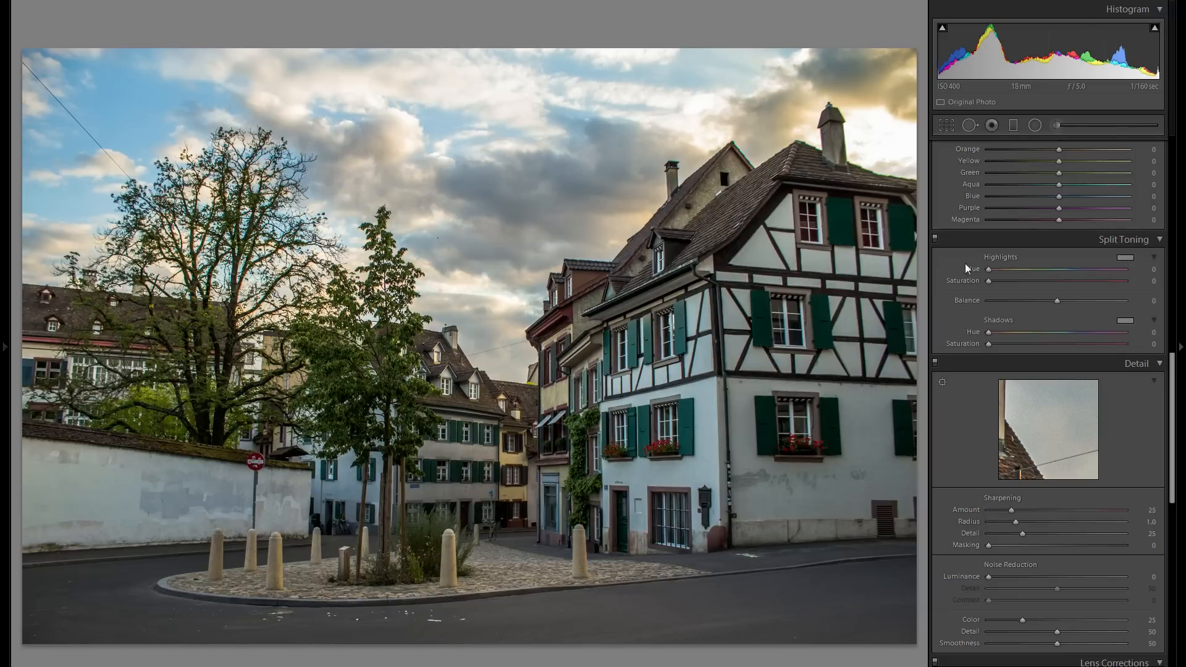
click(1125, 257)
drag(908, 275, 875, 294)
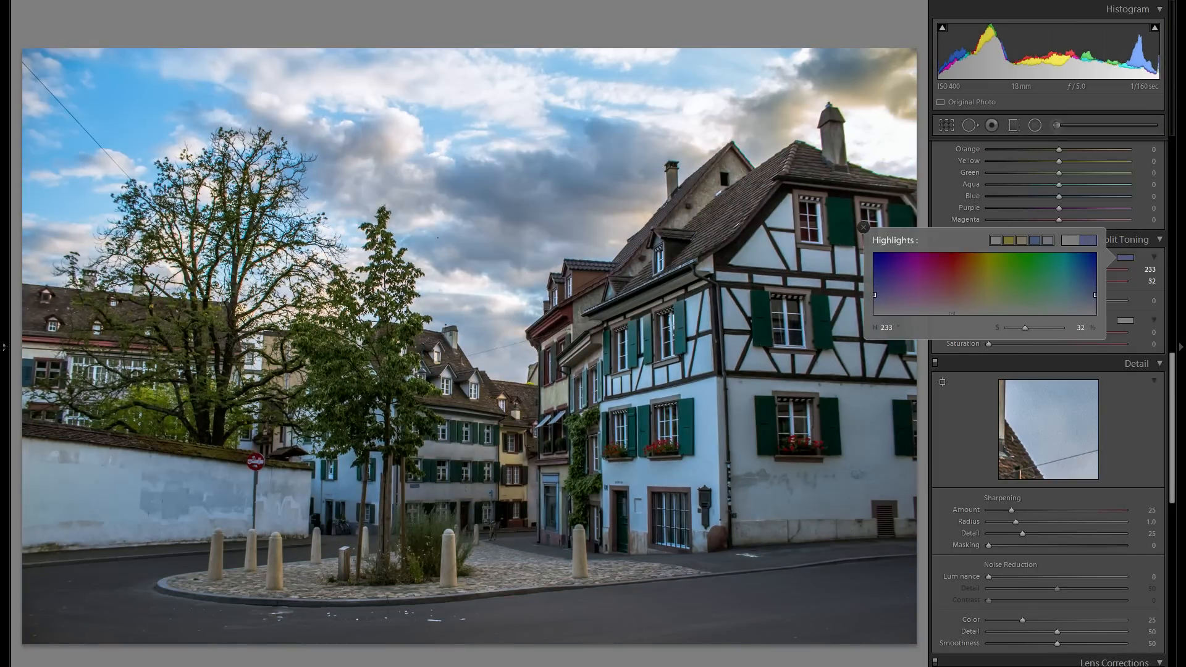
drag(875, 295, 977, 295)
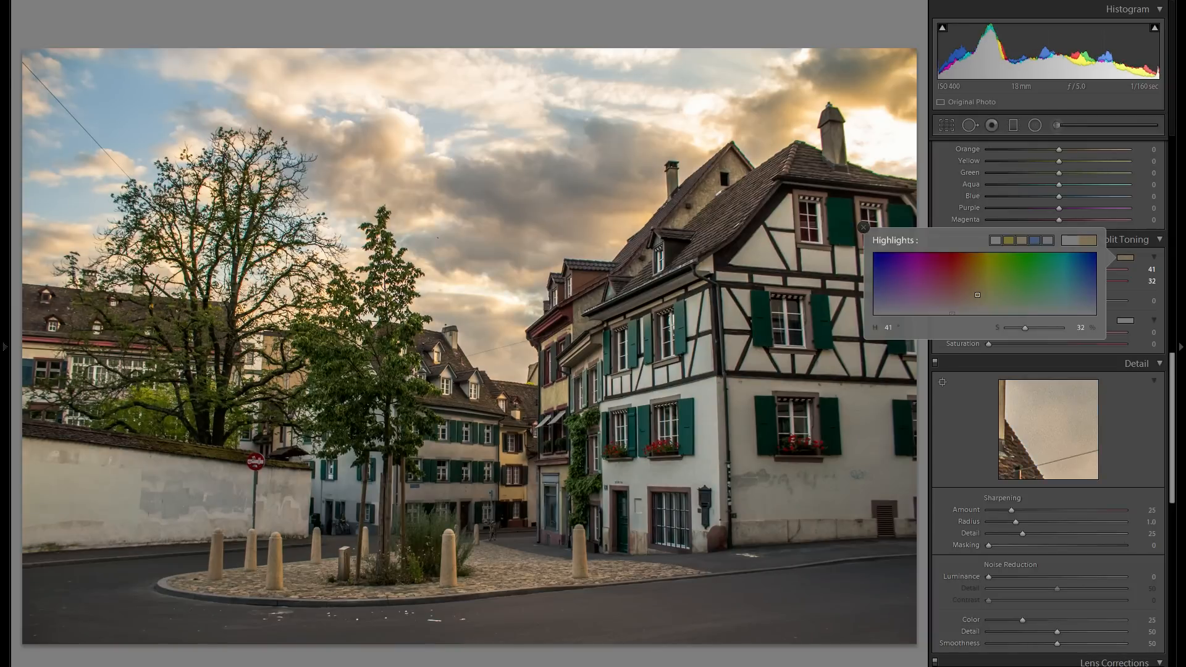
drag(977, 295, 875, 299)
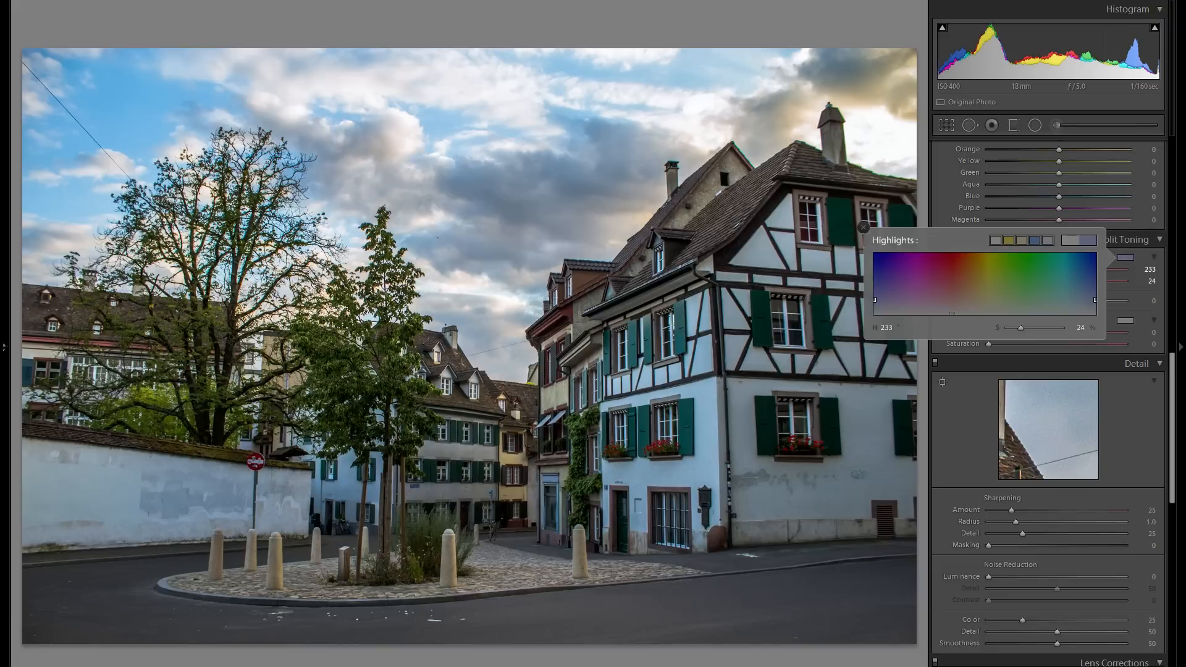
click(863, 228)
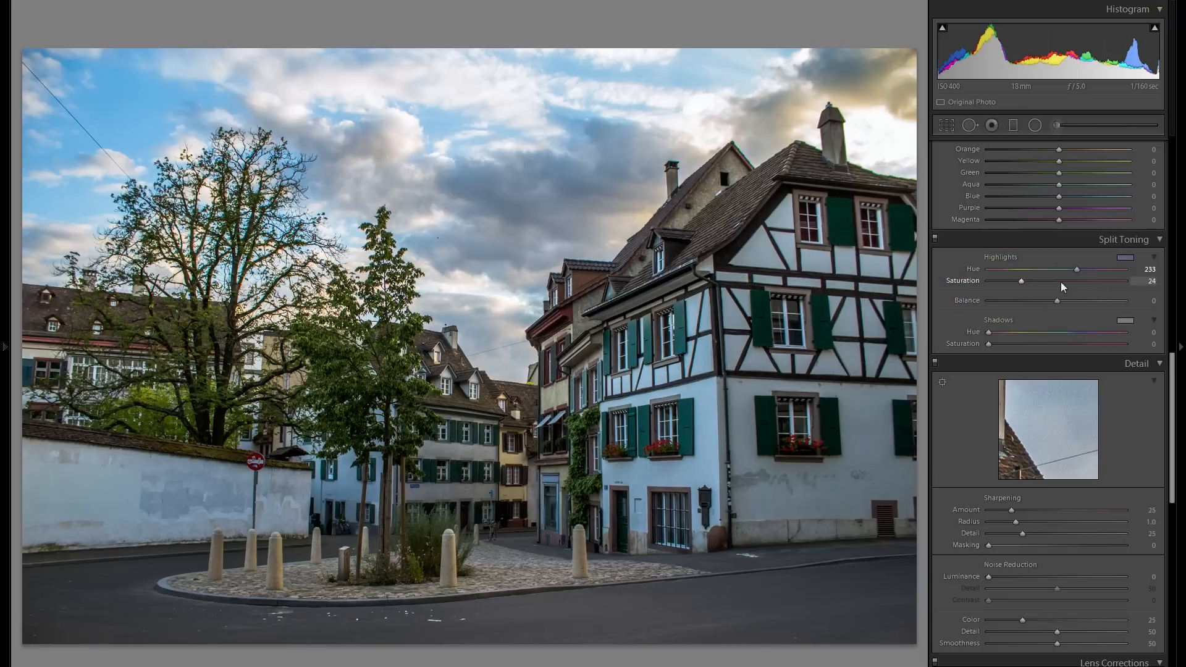
Step: Try a cooler white balance temperature, undo it, and return to the split-toning settings
scroll(1103, 280, up, 10)
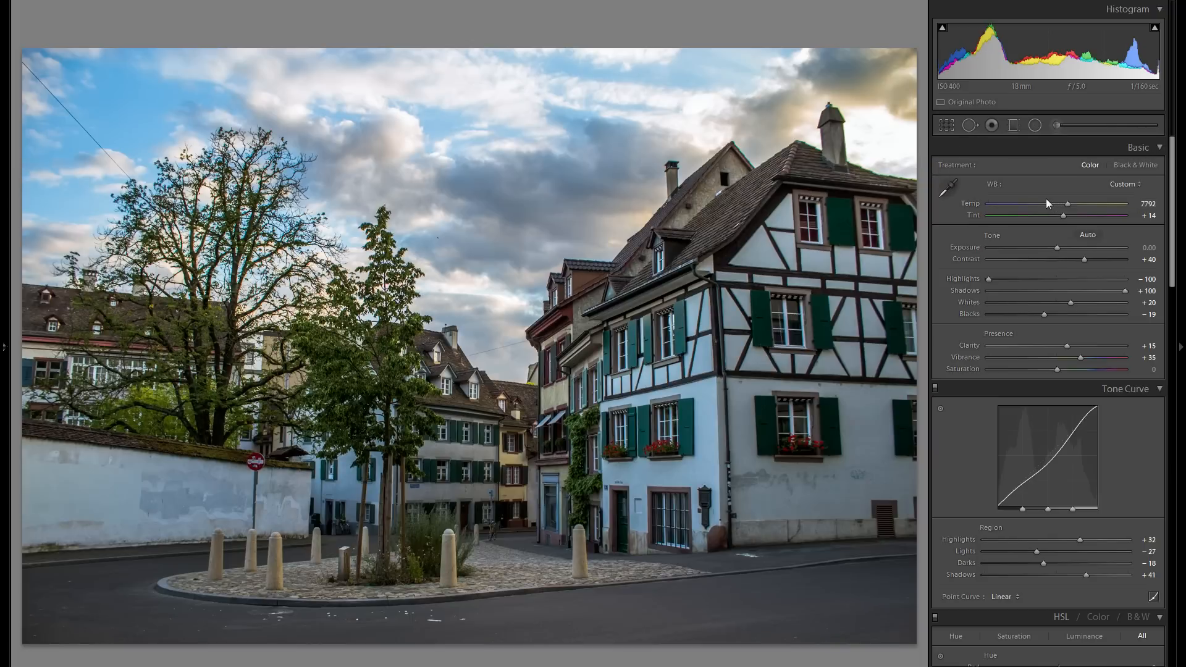
drag(1046, 199, 1007, 205)
key(ctrl+z)
scroll(1011, 336, down, 3)
scroll(1010, 340, down, 12)
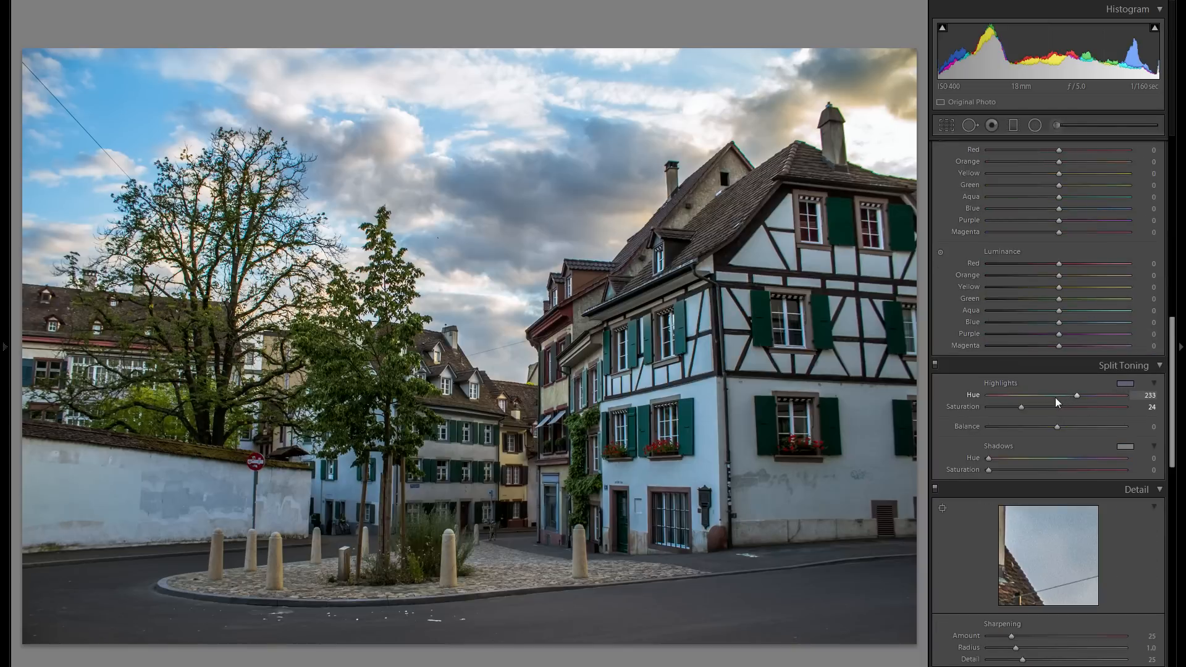
Step: Try removing the highlights tint, undo it, and tint the split-toning shadows warm orange with Hue 34 and Saturation 15
drag(1035, 406, 920, 406)
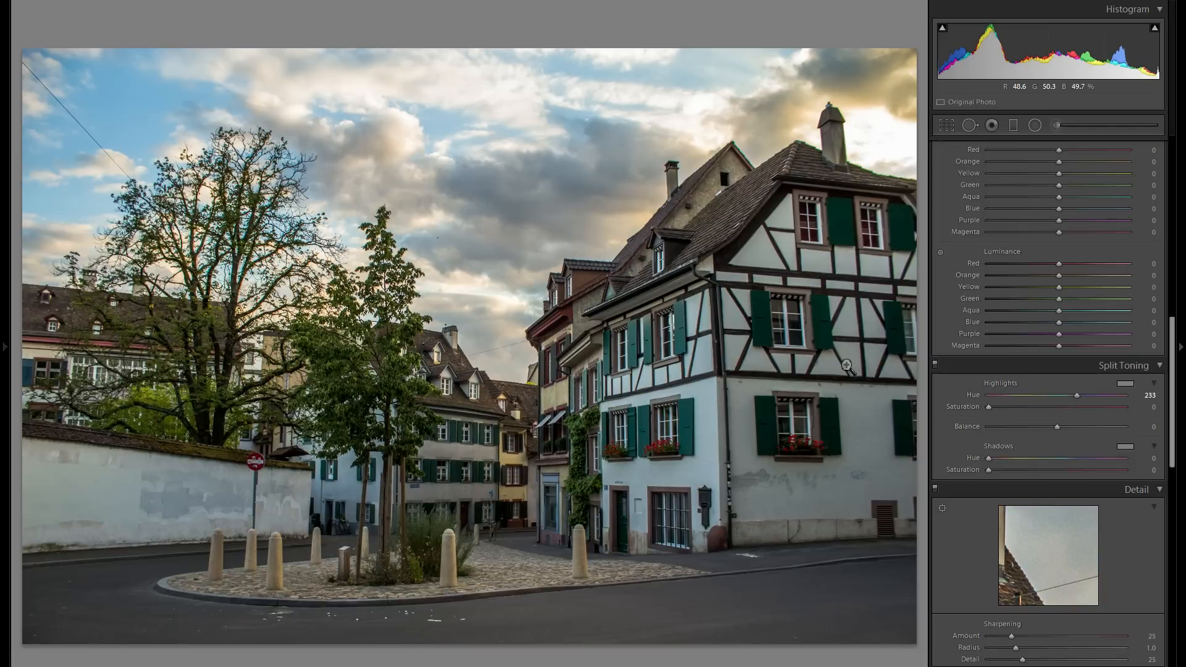
key(ctrl+z)
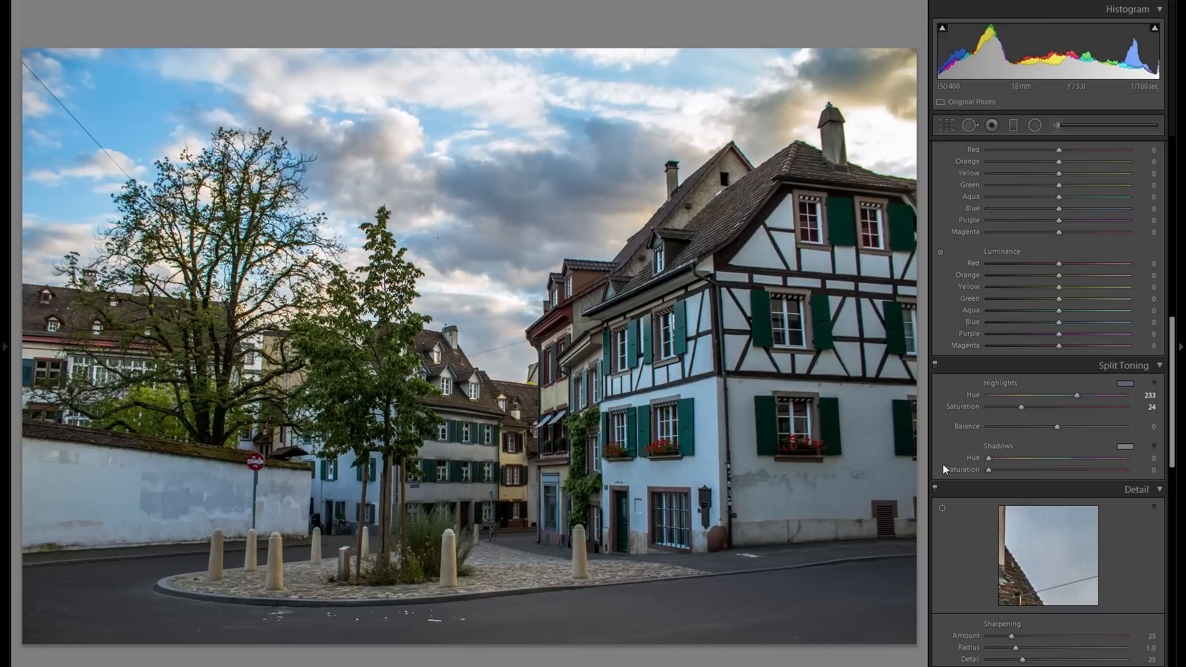
click(1125, 446)
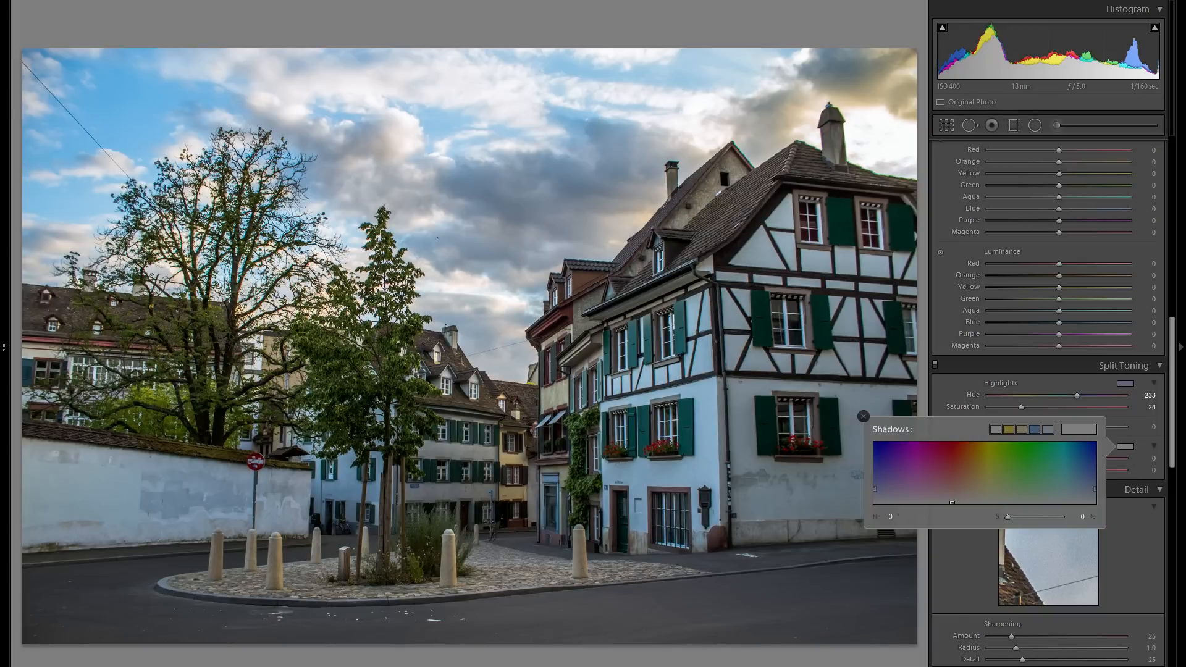
drag(976, 488, 873, 465)
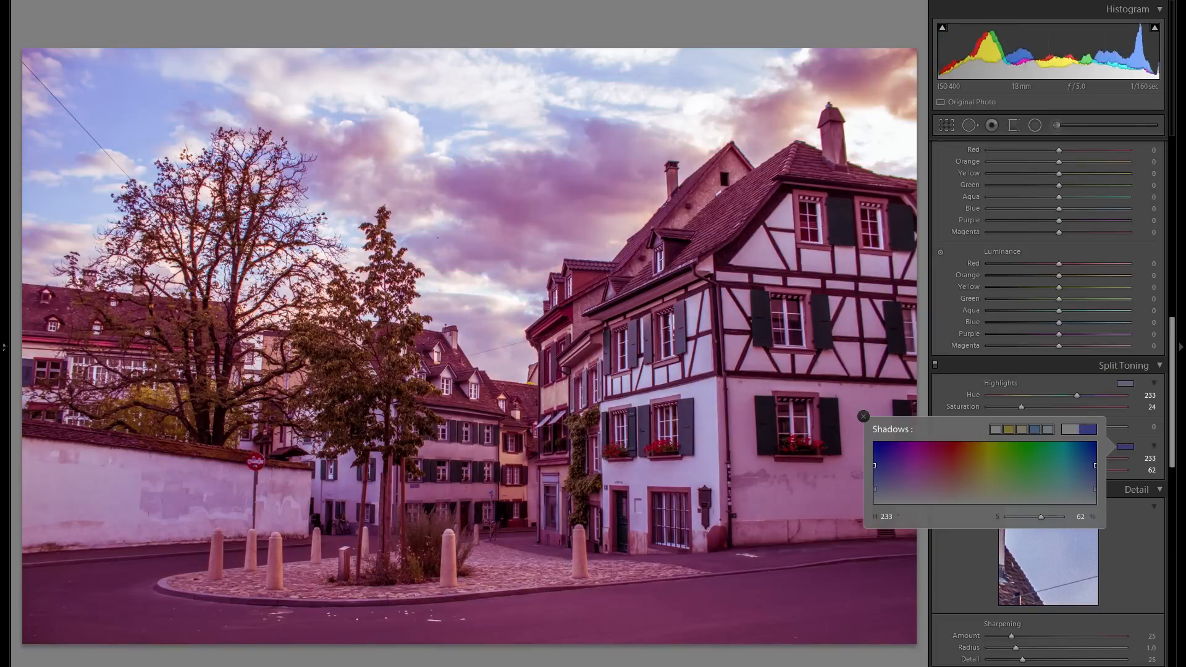
click(979, 477)
drag(980, 477, 974, 495)
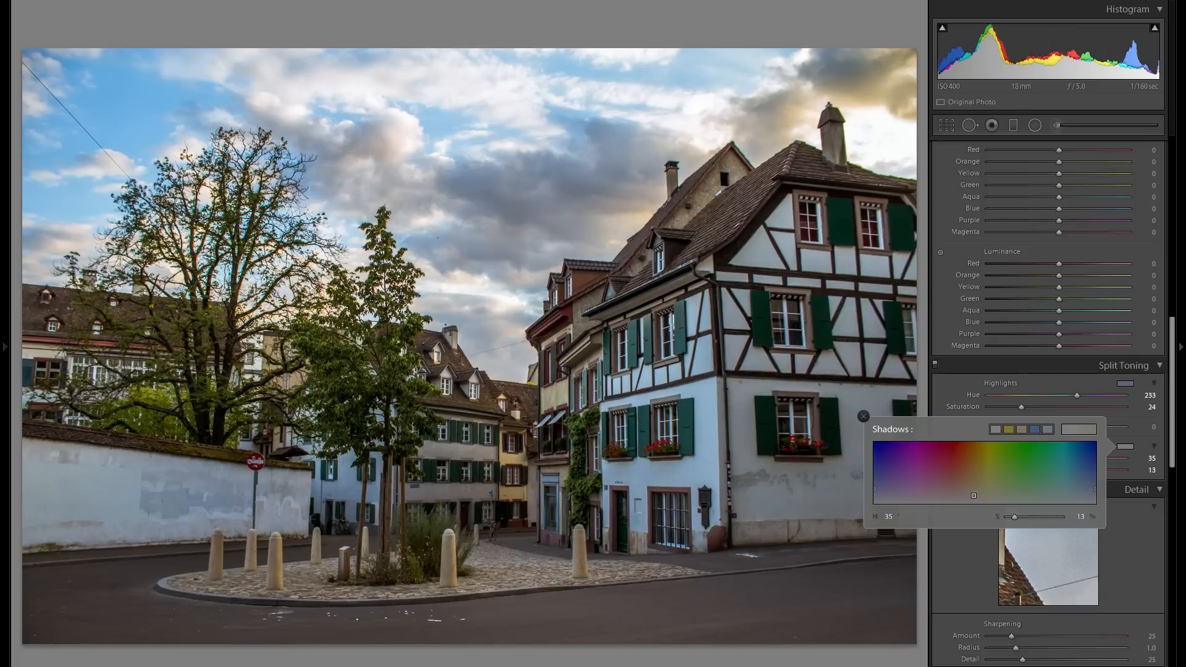
drag(973, 494, 973, 494)
click(1128, 376)
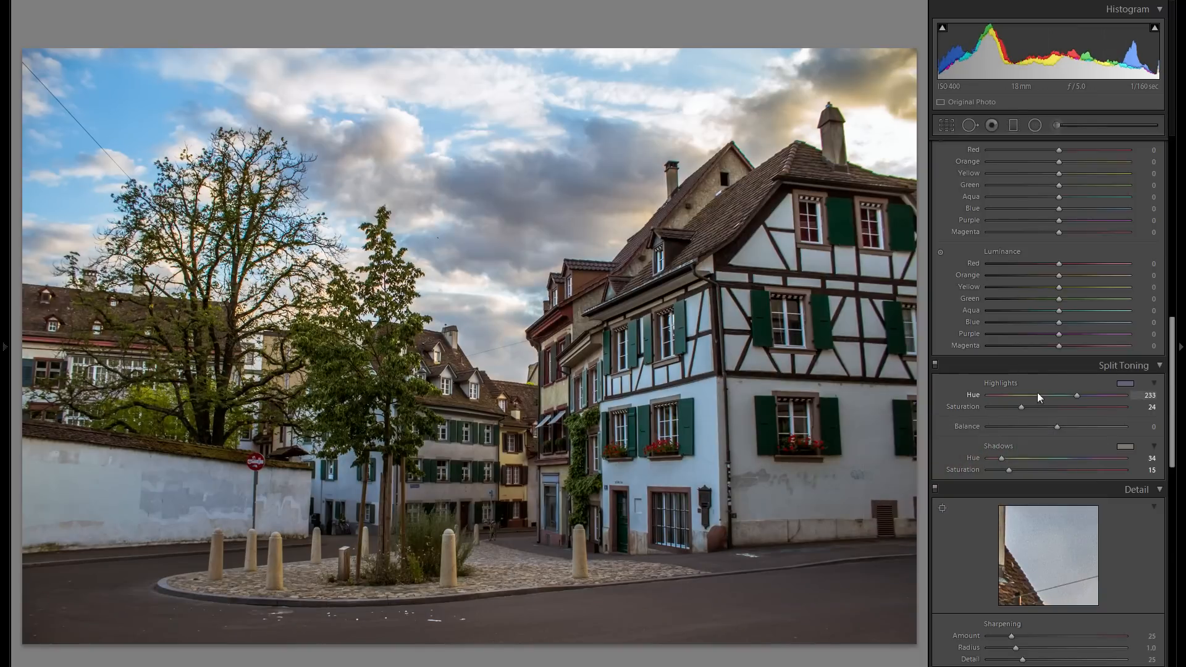
Step: Switch the split toning off and on three times to compare its effect on the photo
click(935, 365)
click(935, 364)
click(935, 365)
click(935, 364)
click(935, 365)
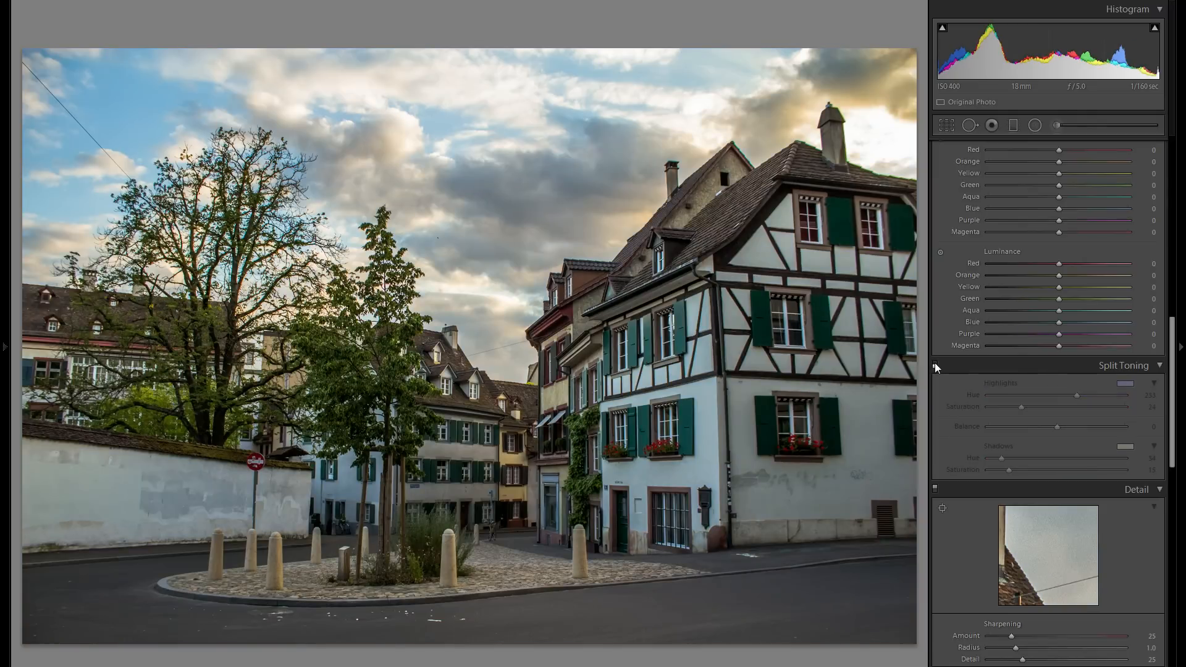
click(935, 365)
Step: Set the Color noise reduction to 100 while checking the house facade up close
scroll(935, 363, down, 3)
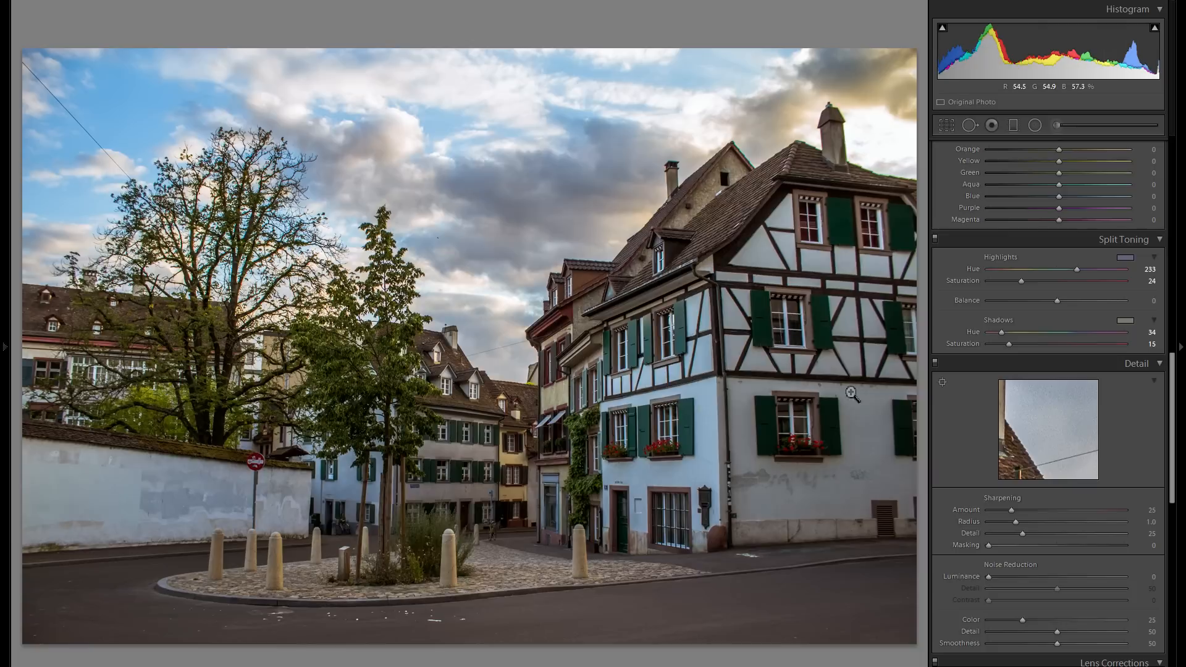
scroll(1073, 423, down, 3)
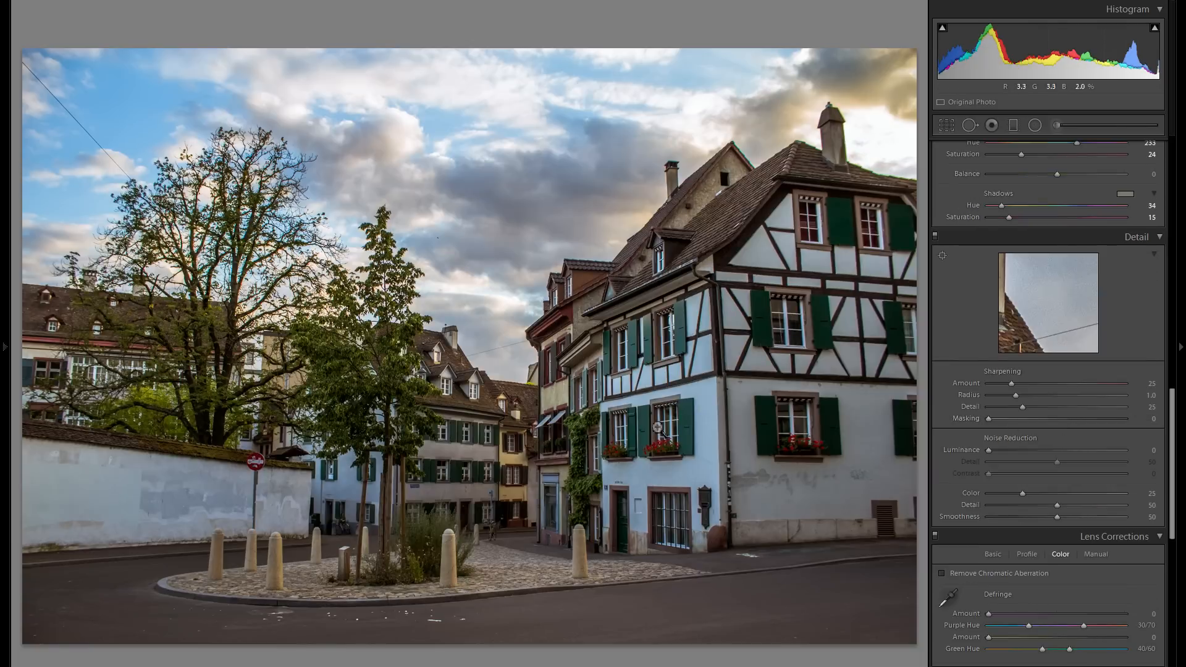
click(688, 399)
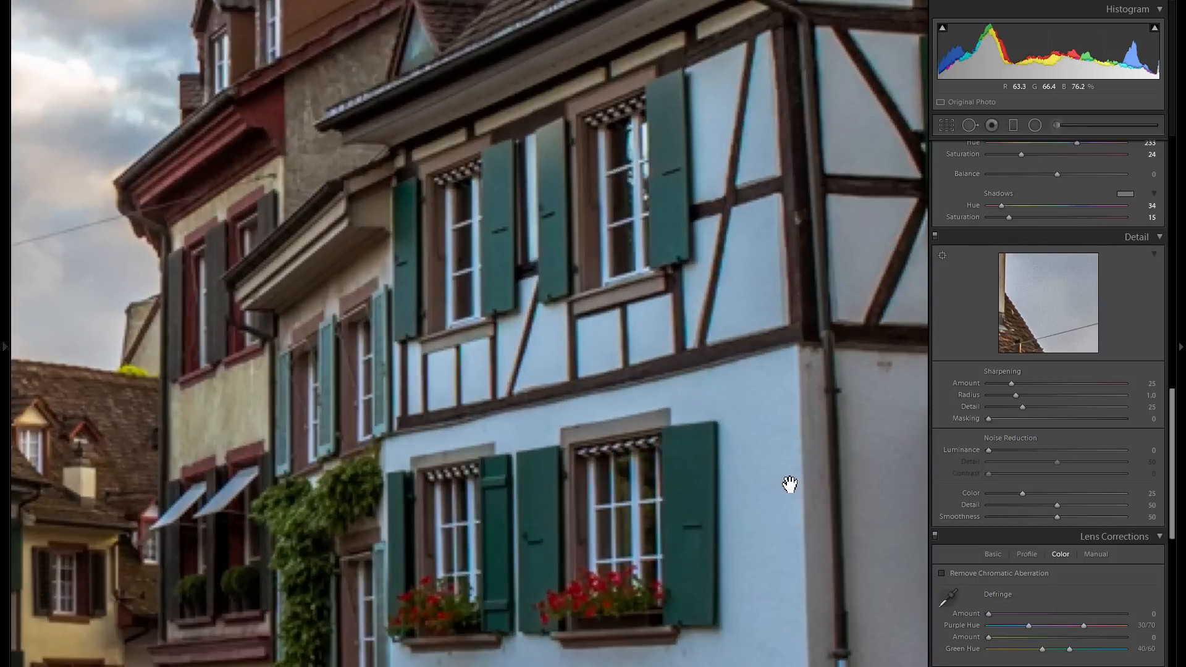
drag(767, 458, 661, 373)
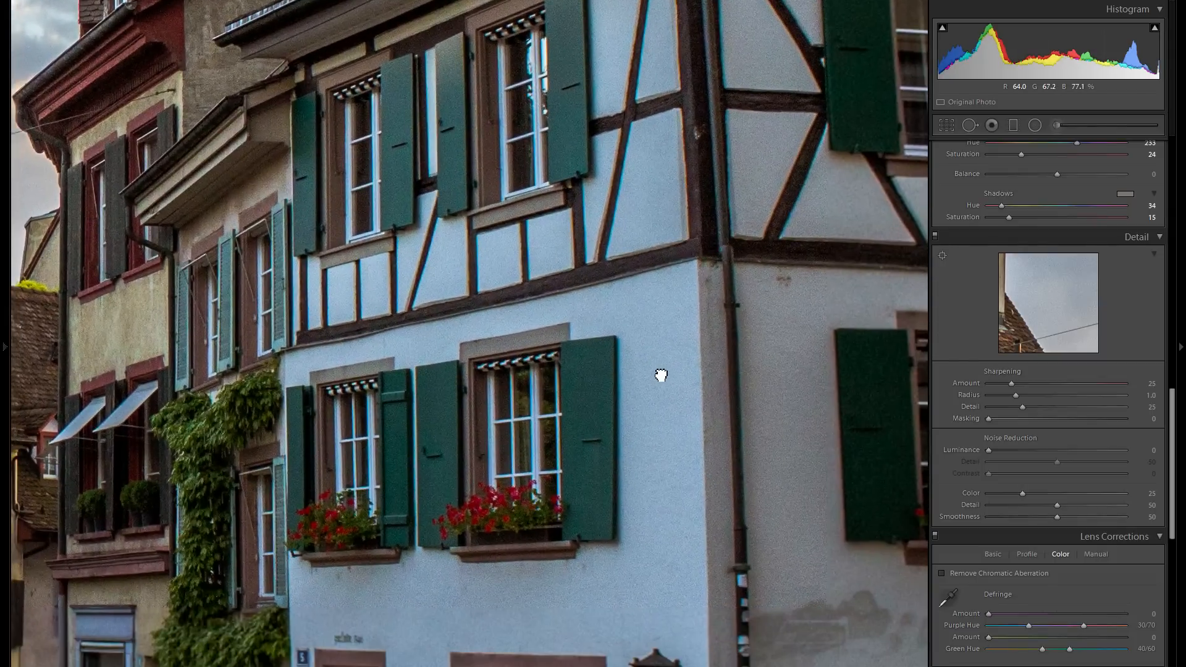
click(1102, 494)
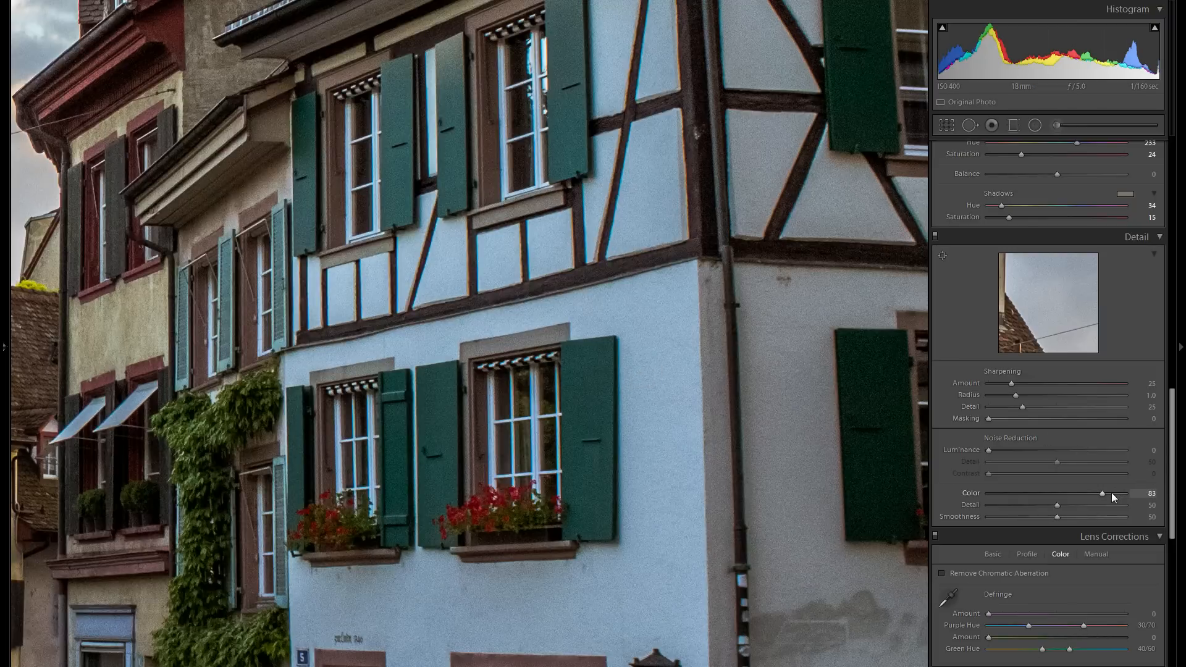
double_click(971, 493)
click(1072, 494)
Step: Show the exposure and lens info overlay on the photo and set the Luminance noise reduction to 21
click(1040, 450)
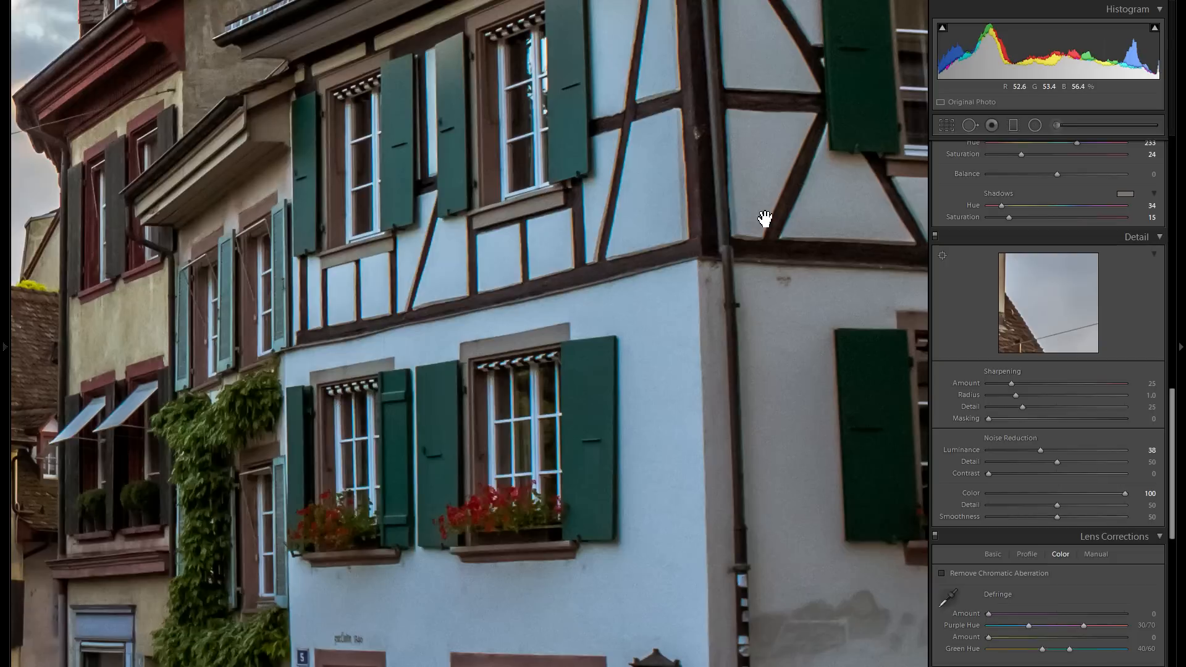
key(i)
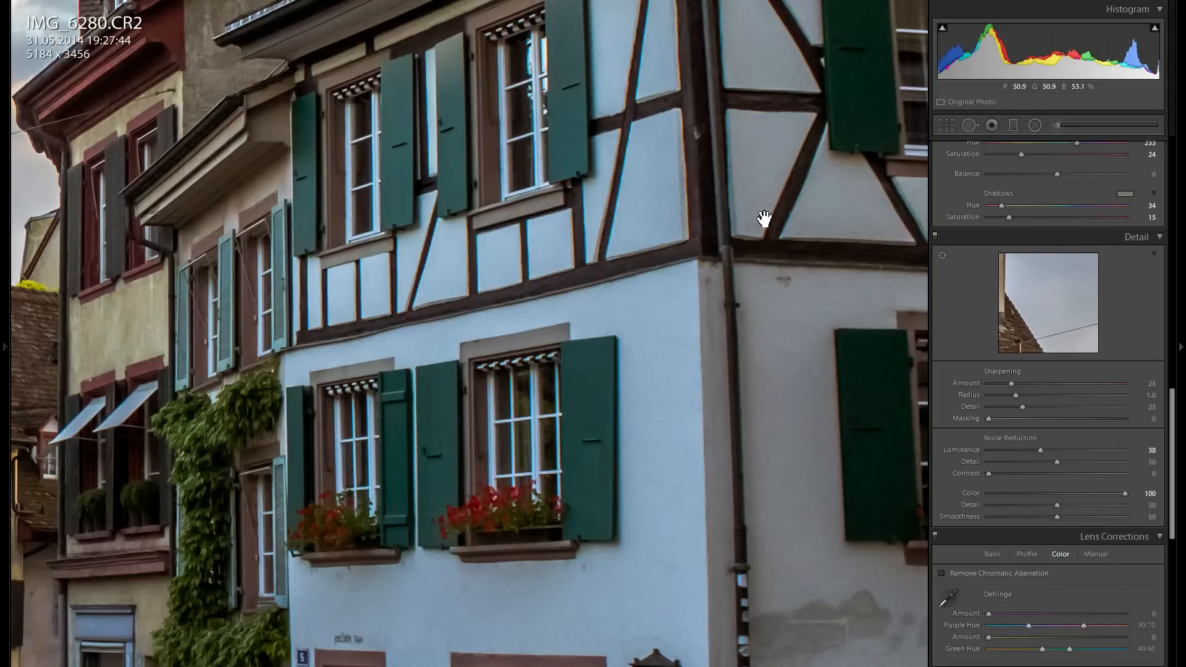
key(i)
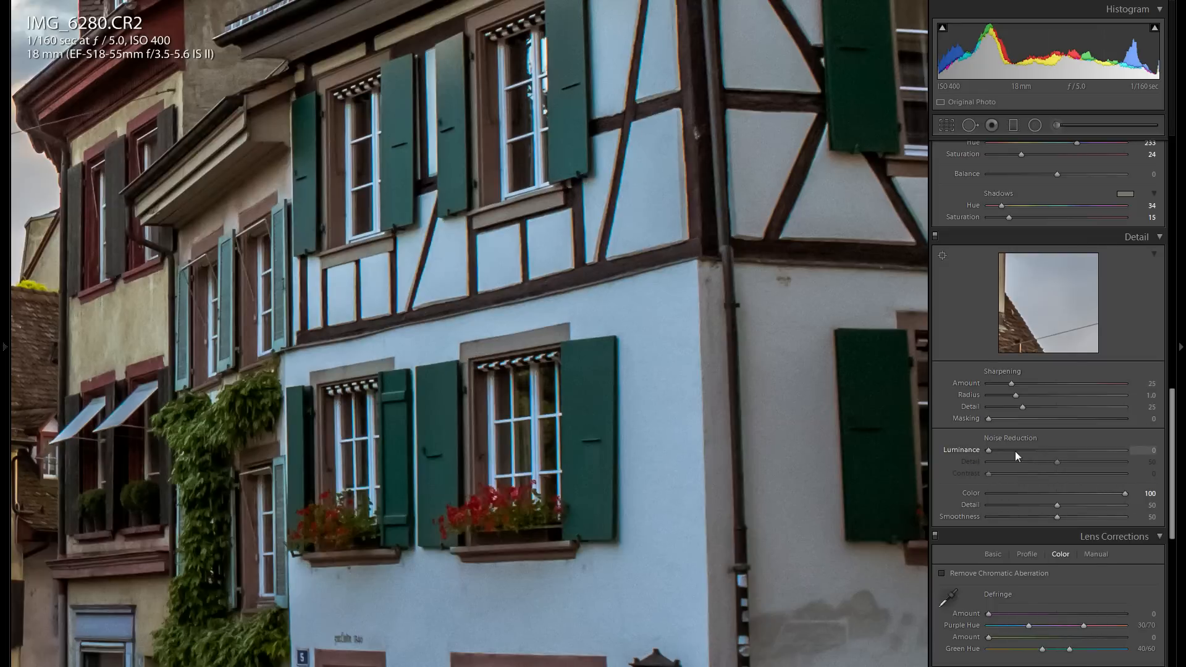
drag(1043, 451, 1026, 451)
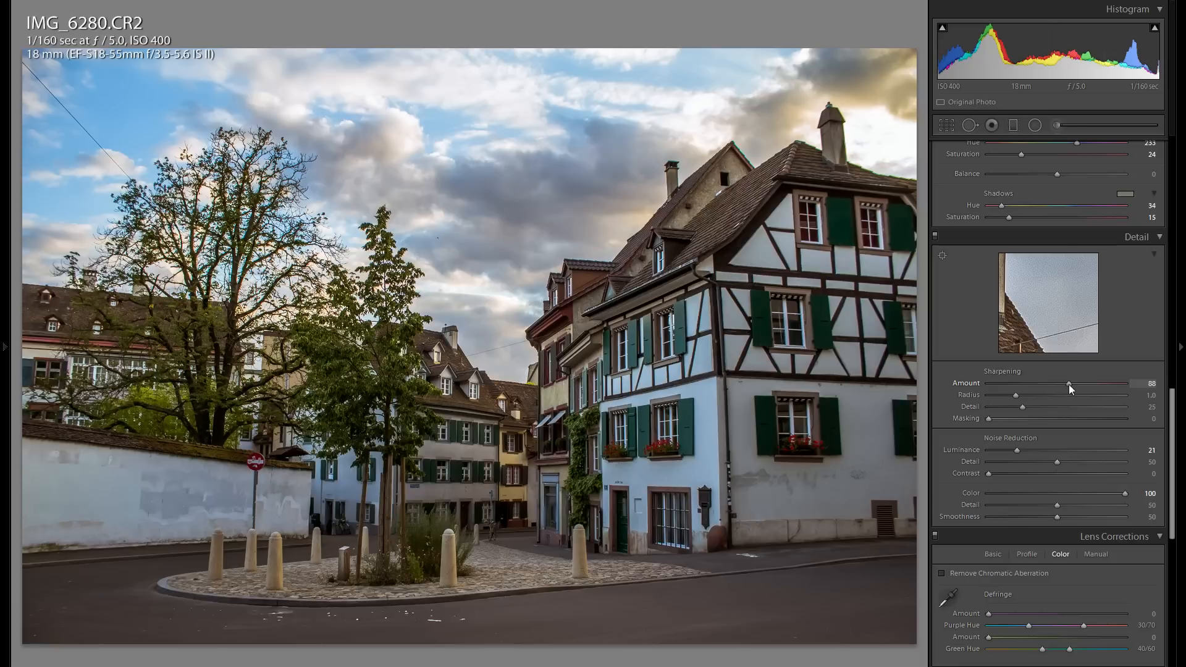
Step: Sharpen the photo with Amount 69 and Masking 46 using the mask preview, and compare it with the Detail adjustments off
drag(1043, 383, 1052, 386)
key(alt)
mouse_move(1055, 417)
mouse_down()
mouse_move(1066, 419)
mouse_move(1050, 424)
mouse_up()
drag(1055, 416, 1054, 417)
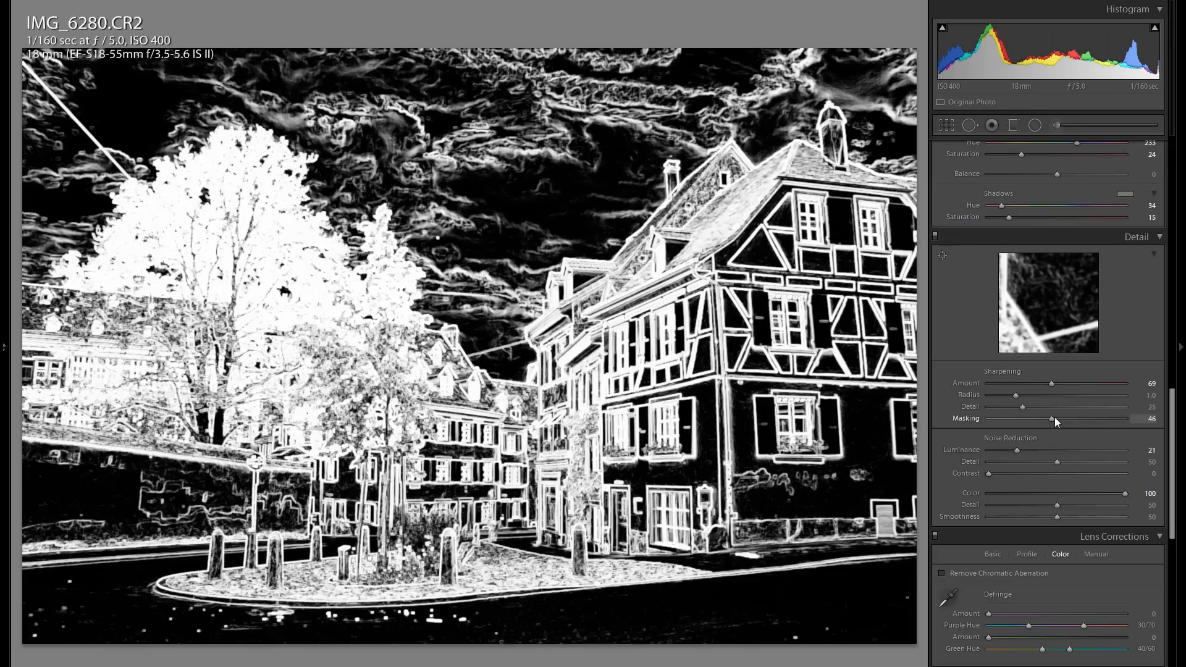
drag(1054, 417, 1054, 417)
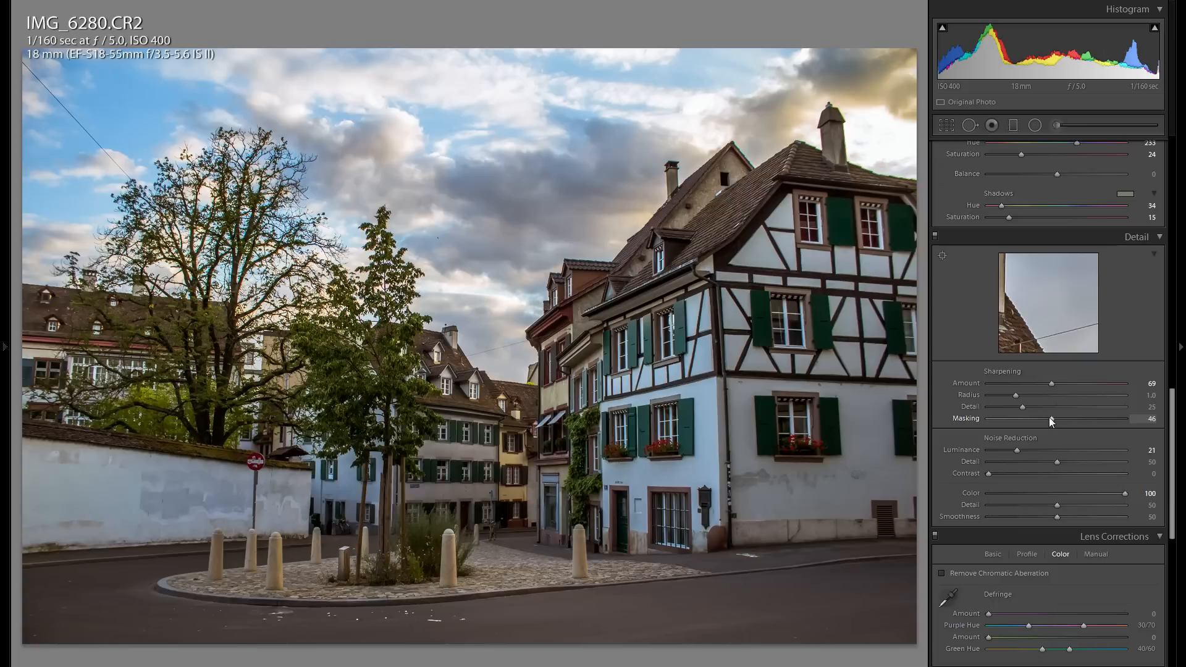
click(935, 236)
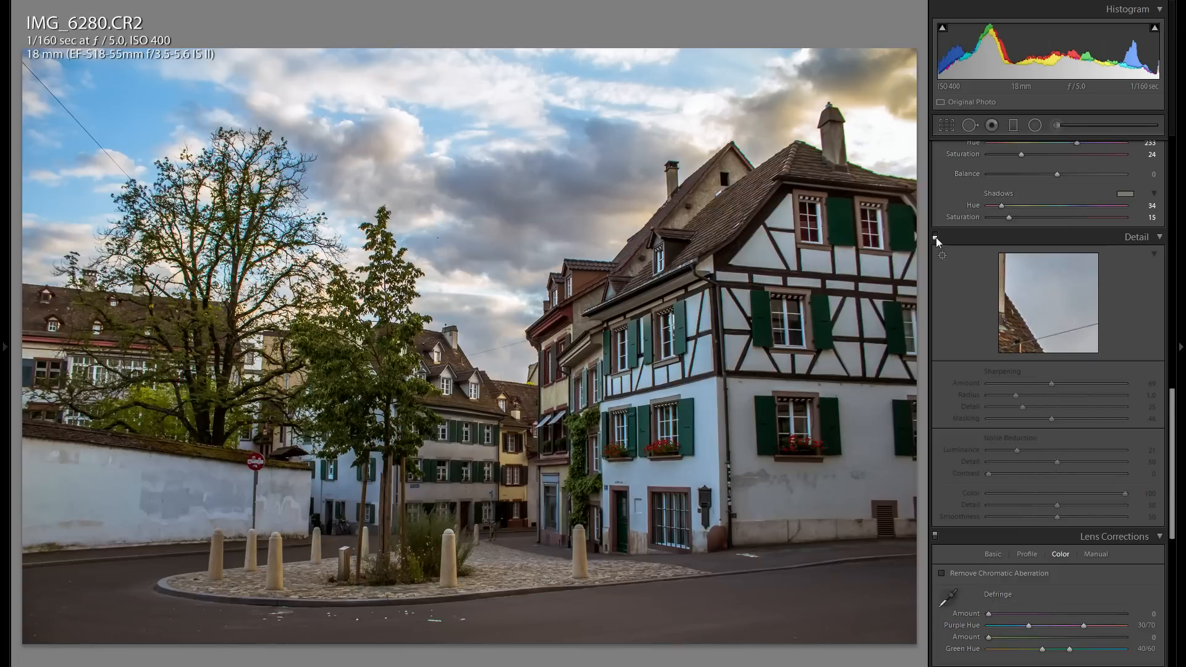
click(935, 236)
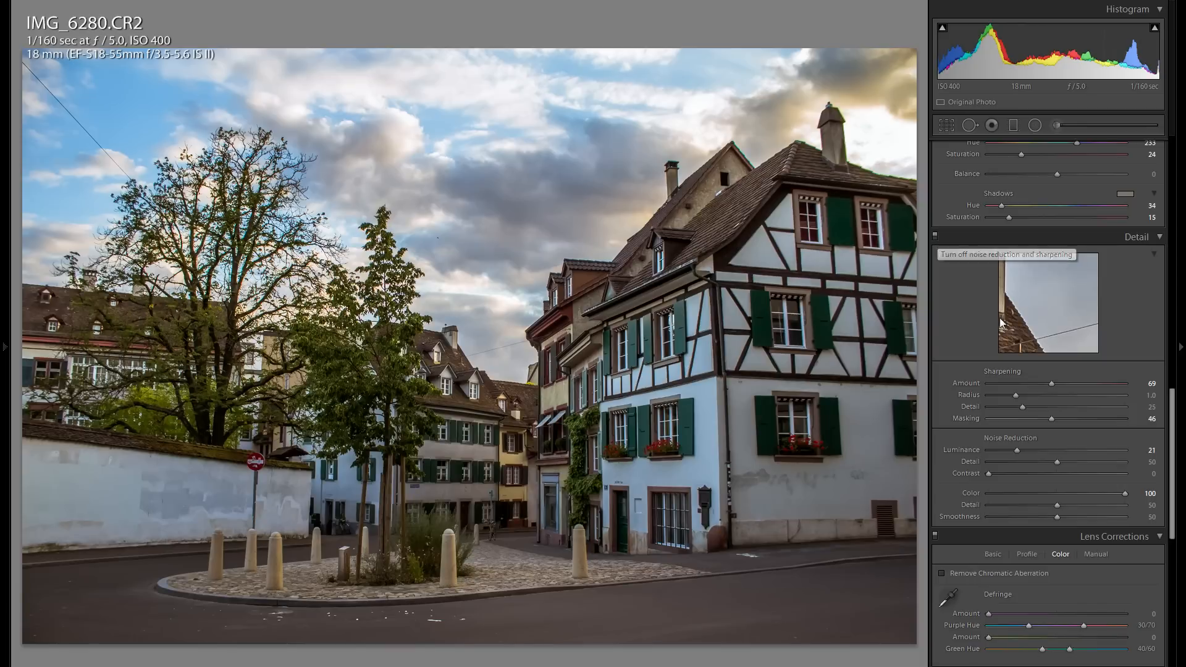
Step: Remove the chromatic aberration, comparing the chimney and roof edges with the correction off and on
scroll(1054, 389, down, 4)
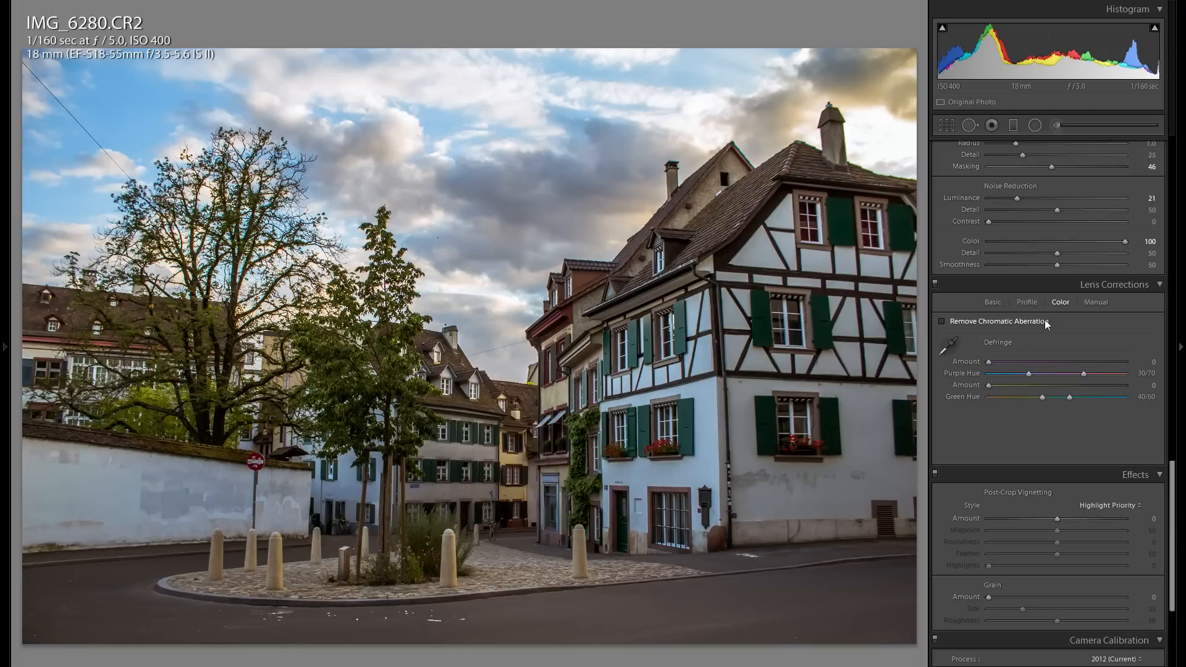
click(980, 321)
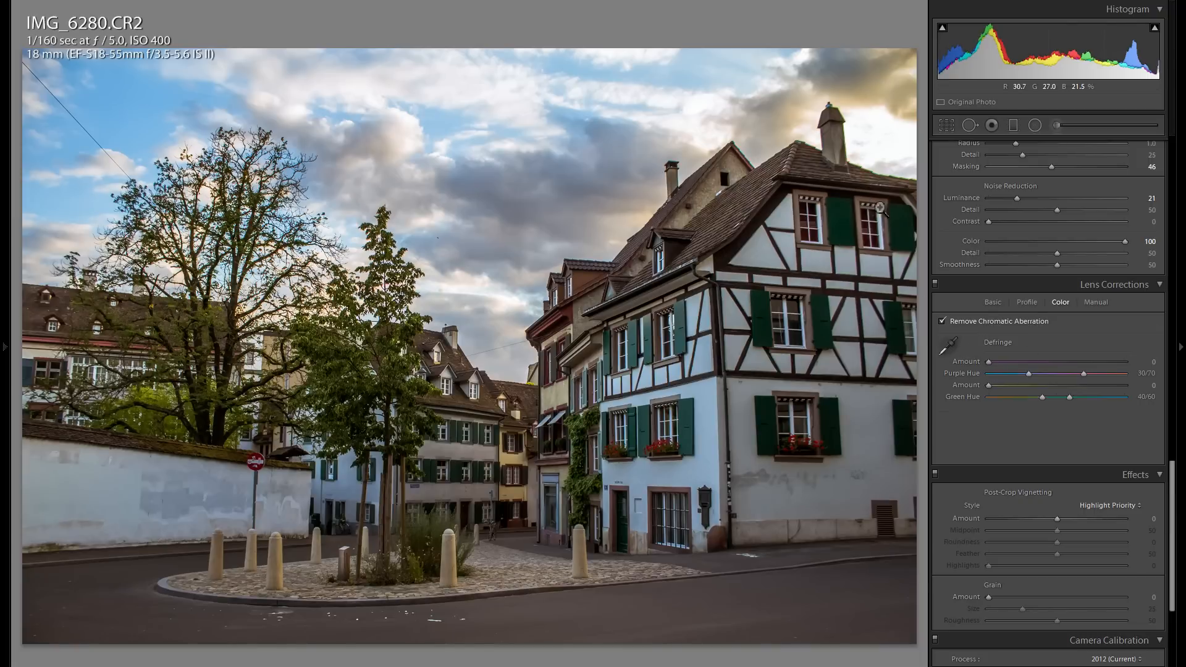
click(897, 162)
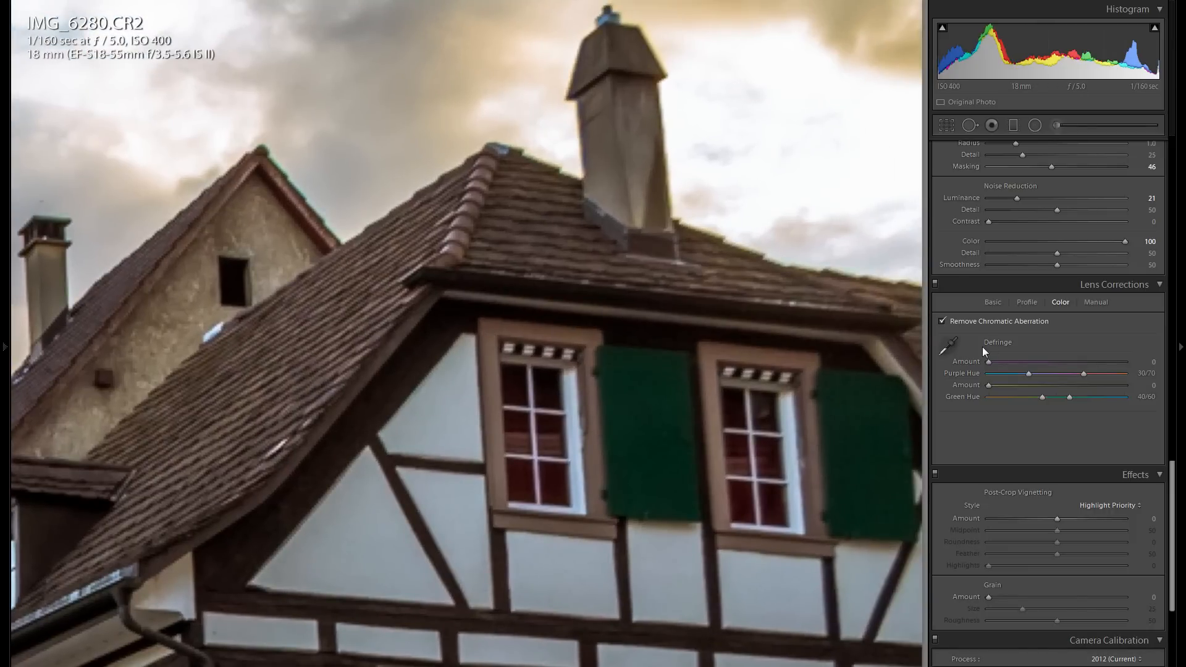
click(997, 321)
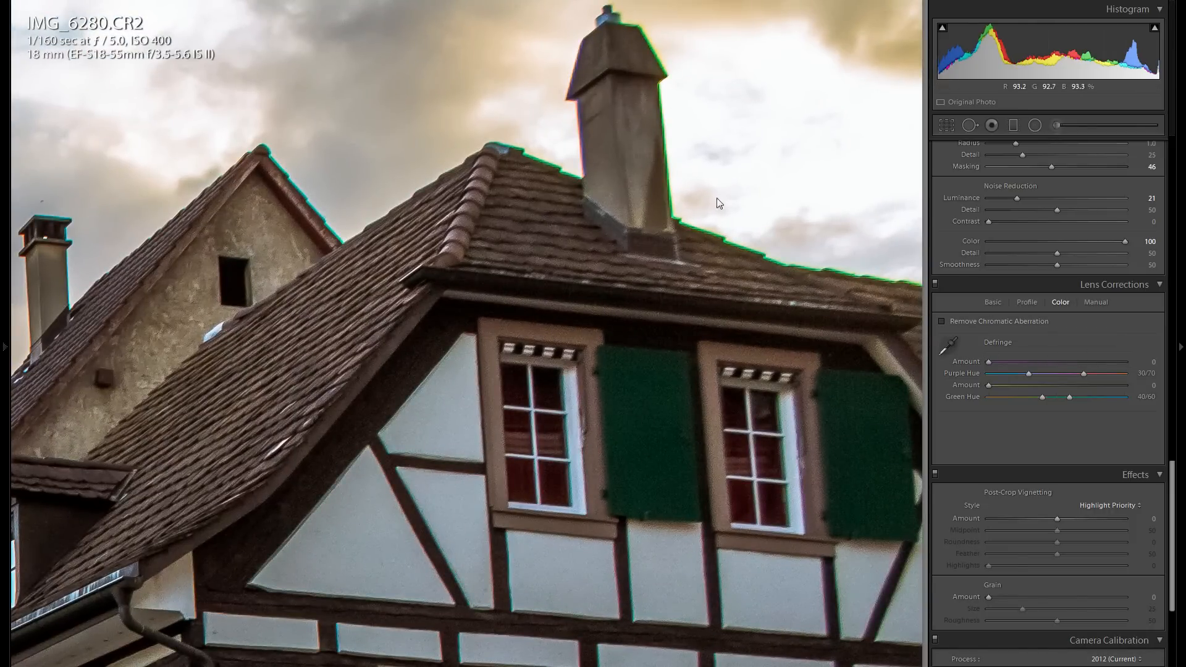
click(941, 321)
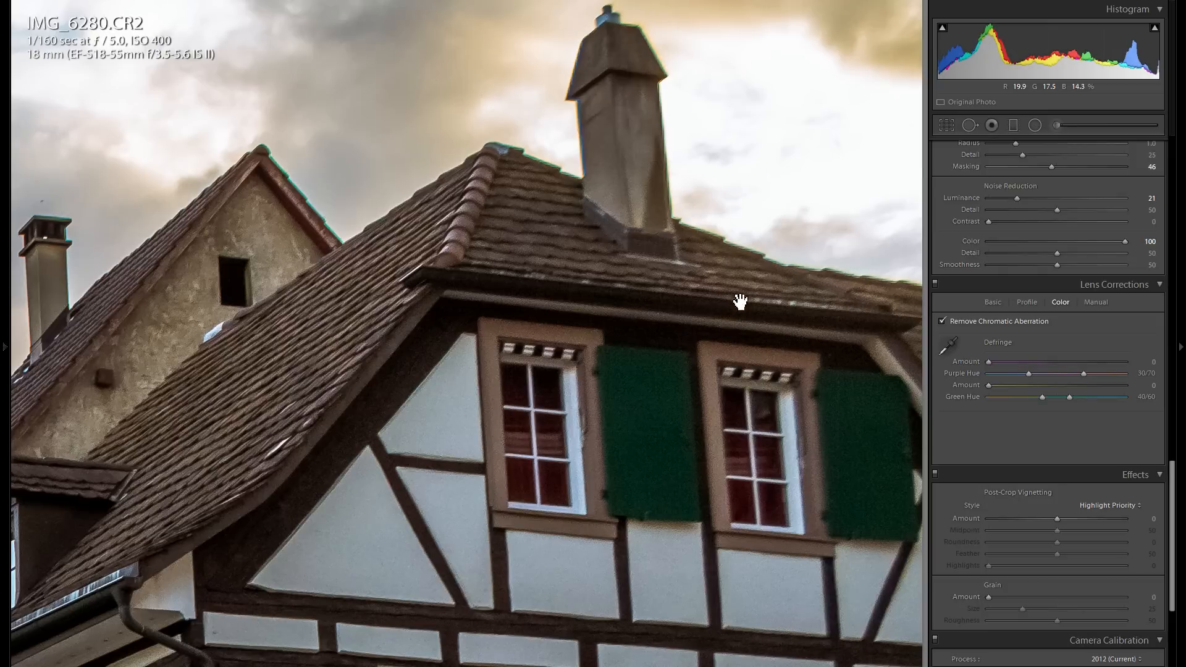
key(z)
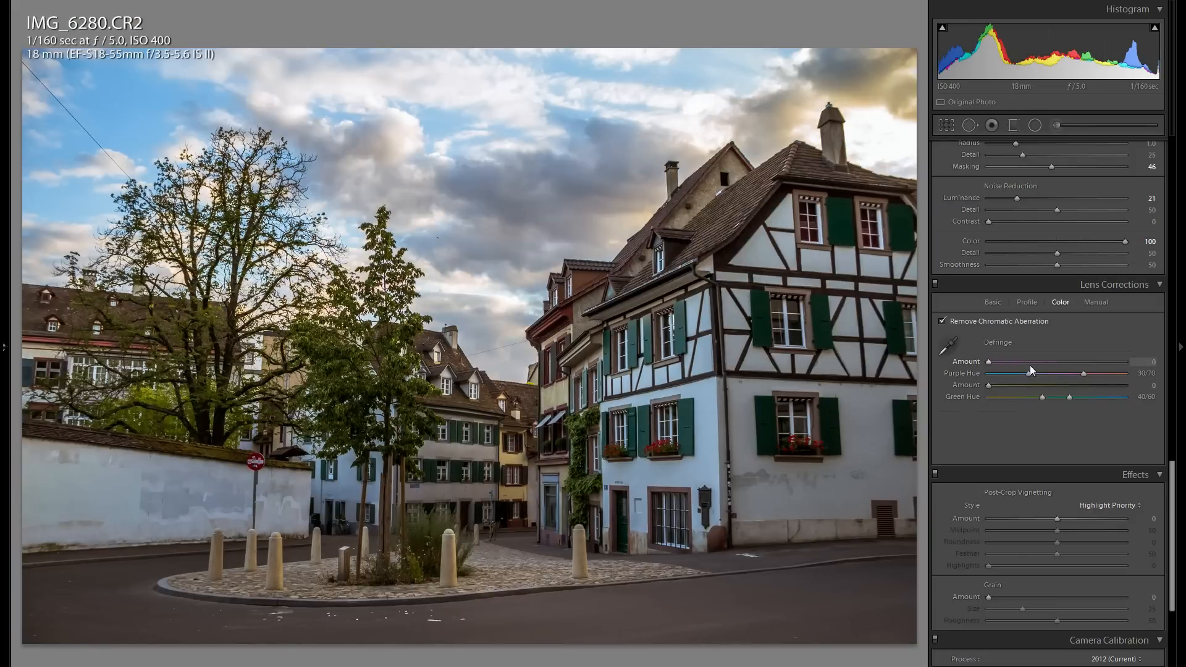
Step: Enable the lens profile corrections with the Canon EF-S 18-55mm f/3.5-5.6 IS profile
click(1027, 302)
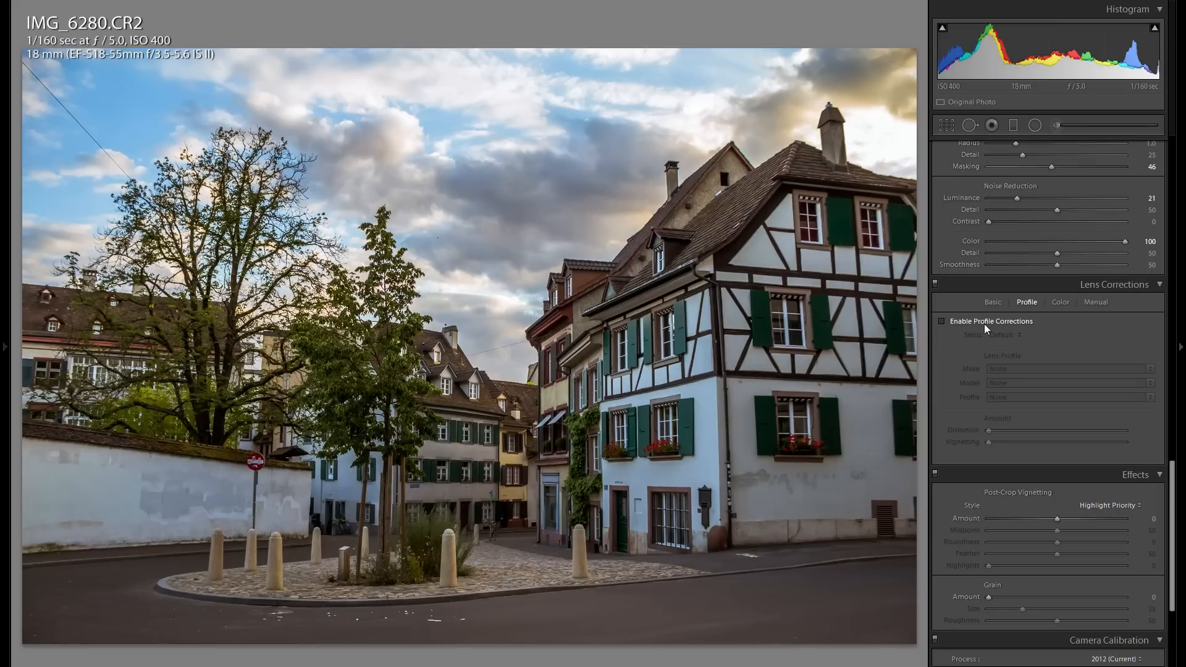
click(981, 322)
click(1024, 369)
click(1103, 391)
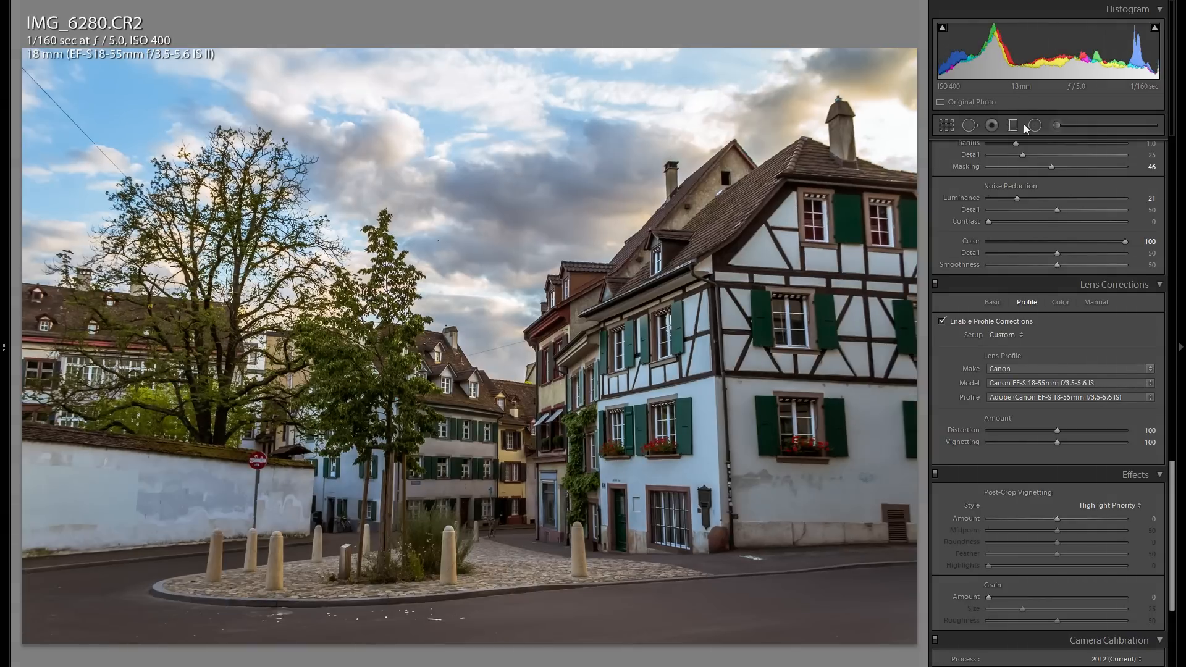
Step: Switch the lens profile corrections off and on three times to compare, and return to the Color lens-correction settings
click(1016, 321)
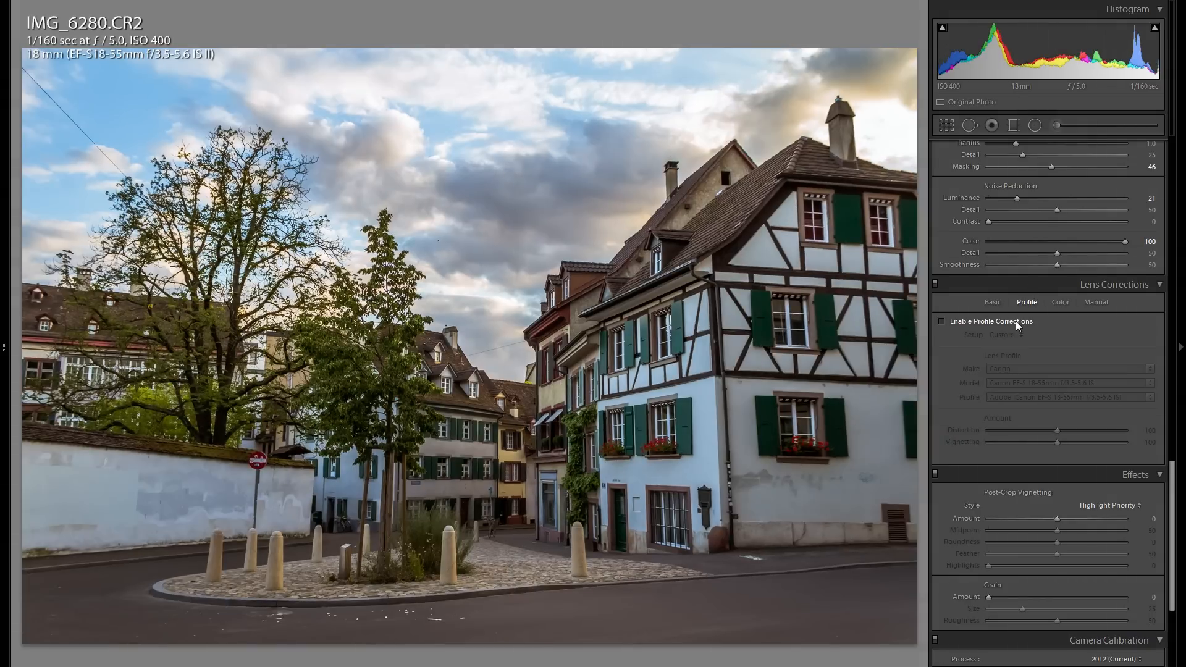
click(1015, 320)
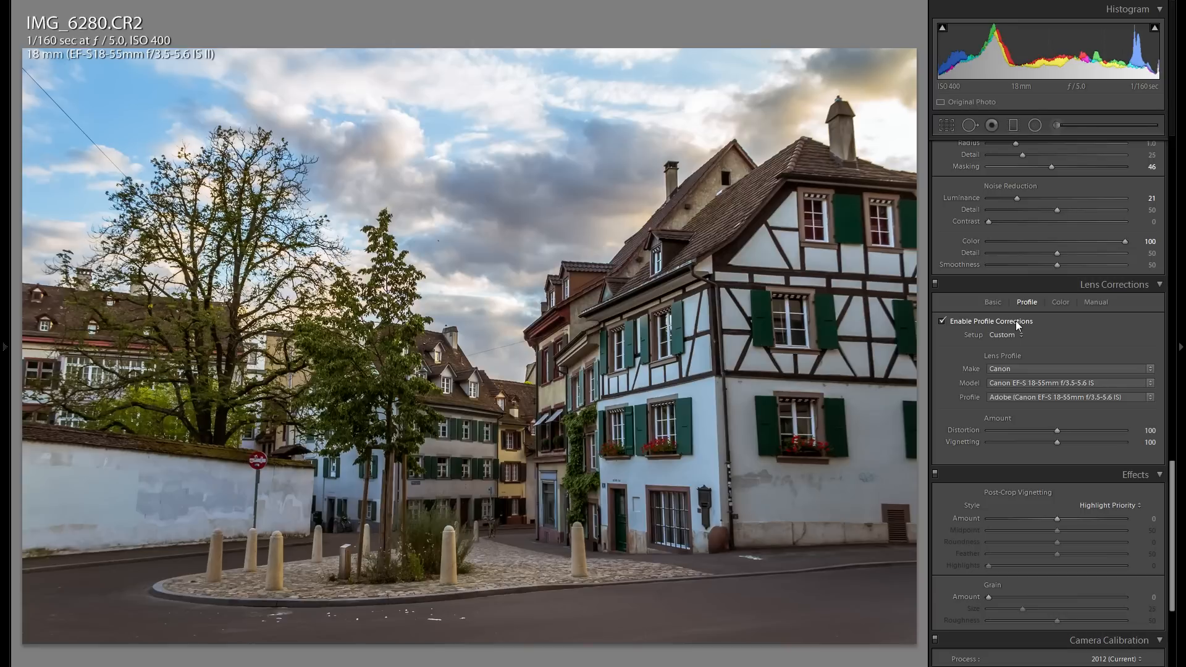
click(1015, 321)
click(1015, 321)
click(1013, 318)
click(994, 322)
click(1062, 302)
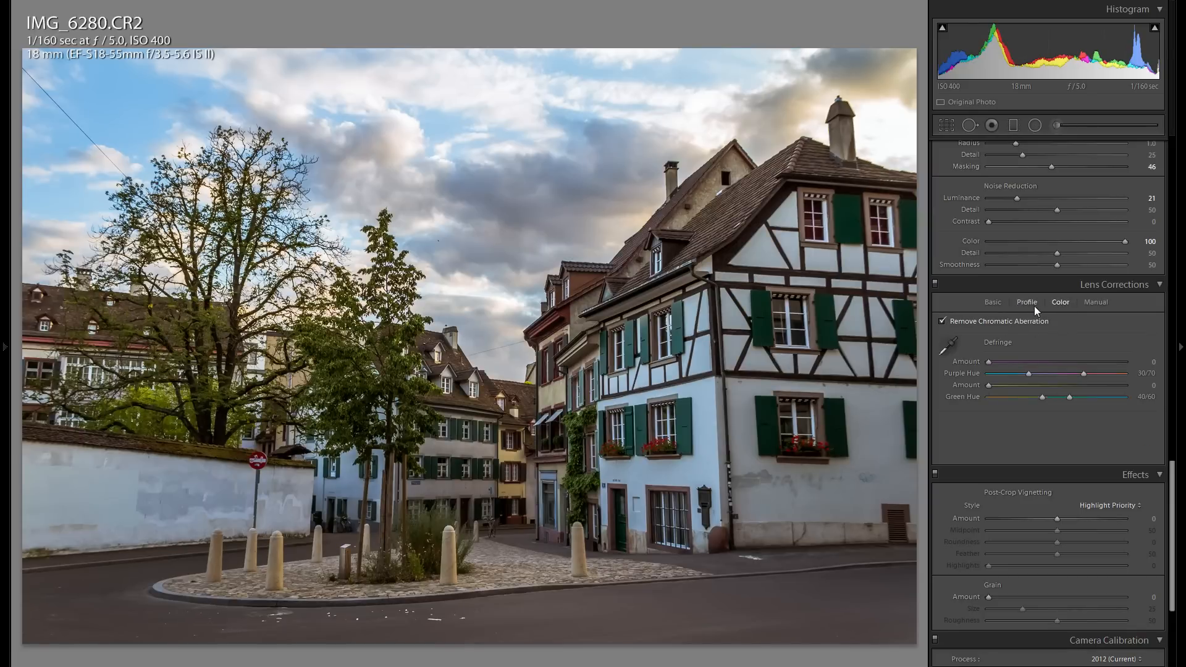
Step: Darken the photo's corners with a Highlight Priority post-crop vignette of Amount -19
scroll(1082, 338, down, 3)
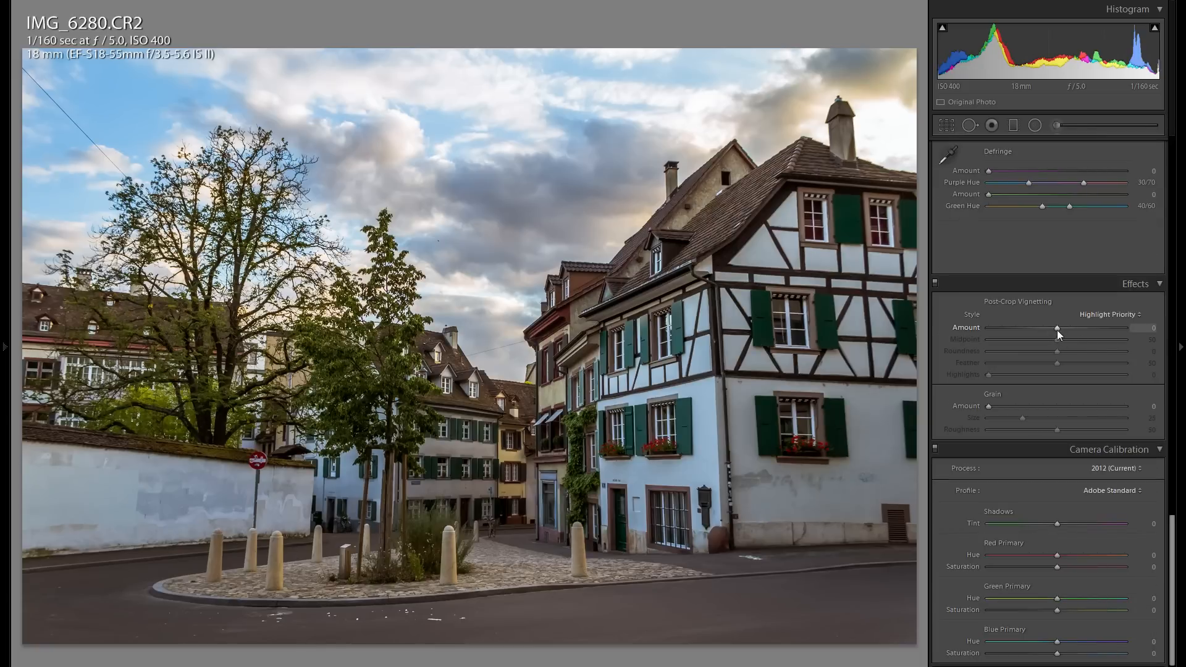
drag(1057, 329, 1045, 328)
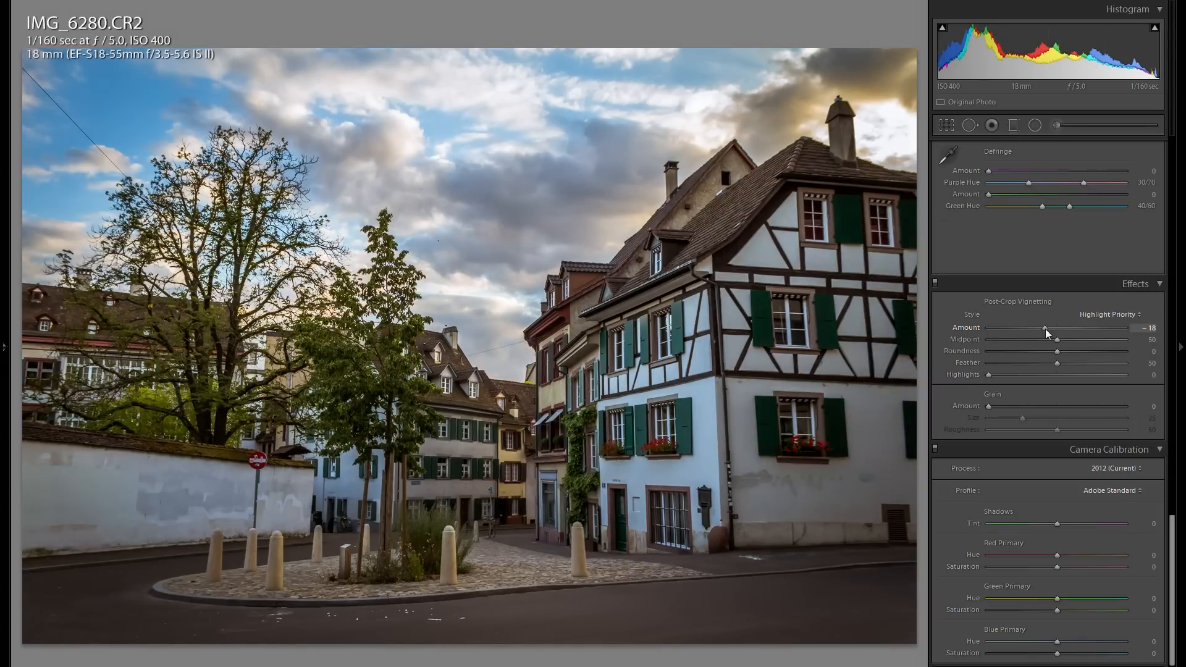
drag(1046, 330, 1045, 336)
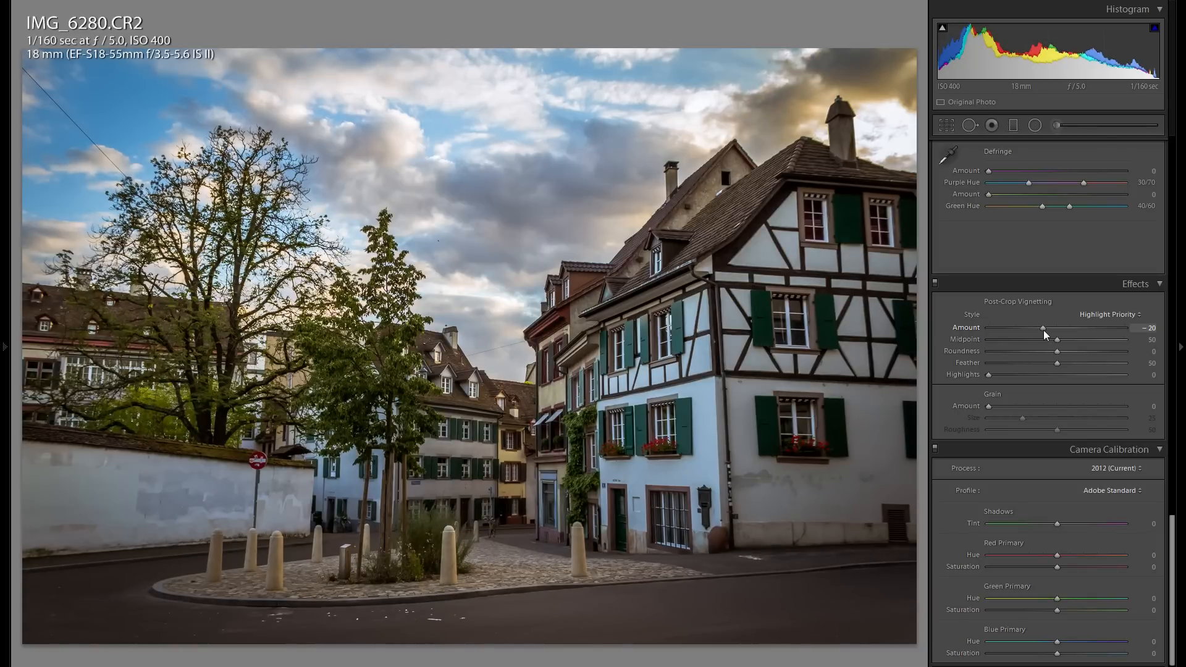
drag(1044, 336, 1045, 335)
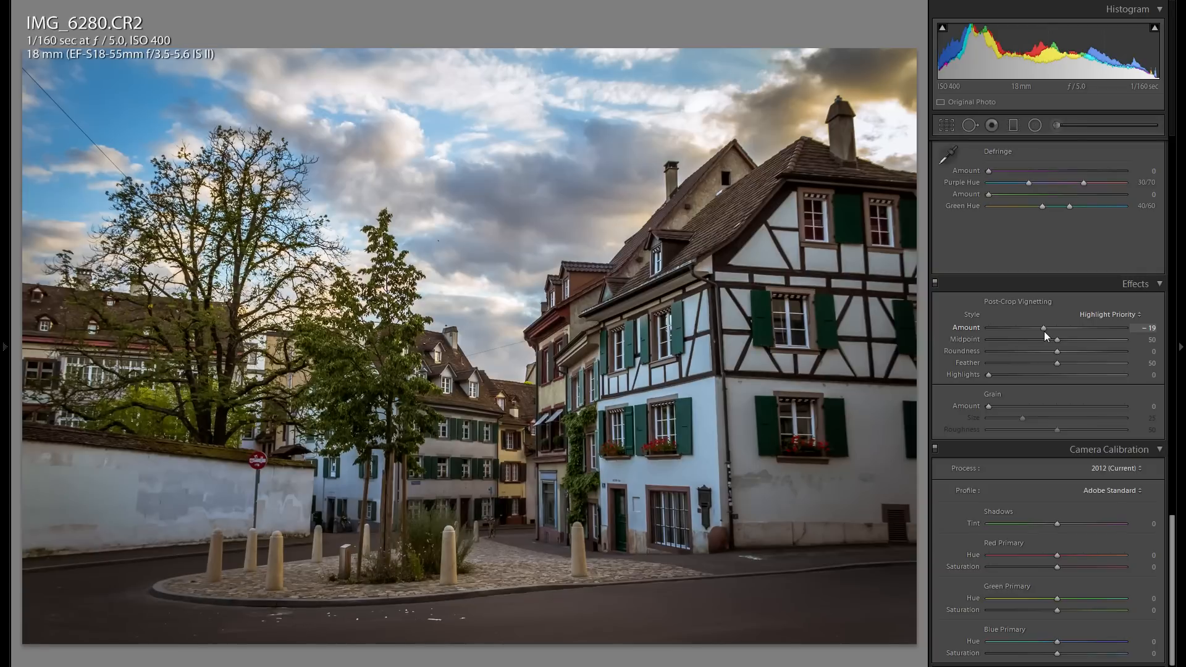
Step: Set the post-crop vignette's Amount to -22 and Feather to 71, comparing the photo with the effects off and on
drag(1045, 335, 1090, 363)
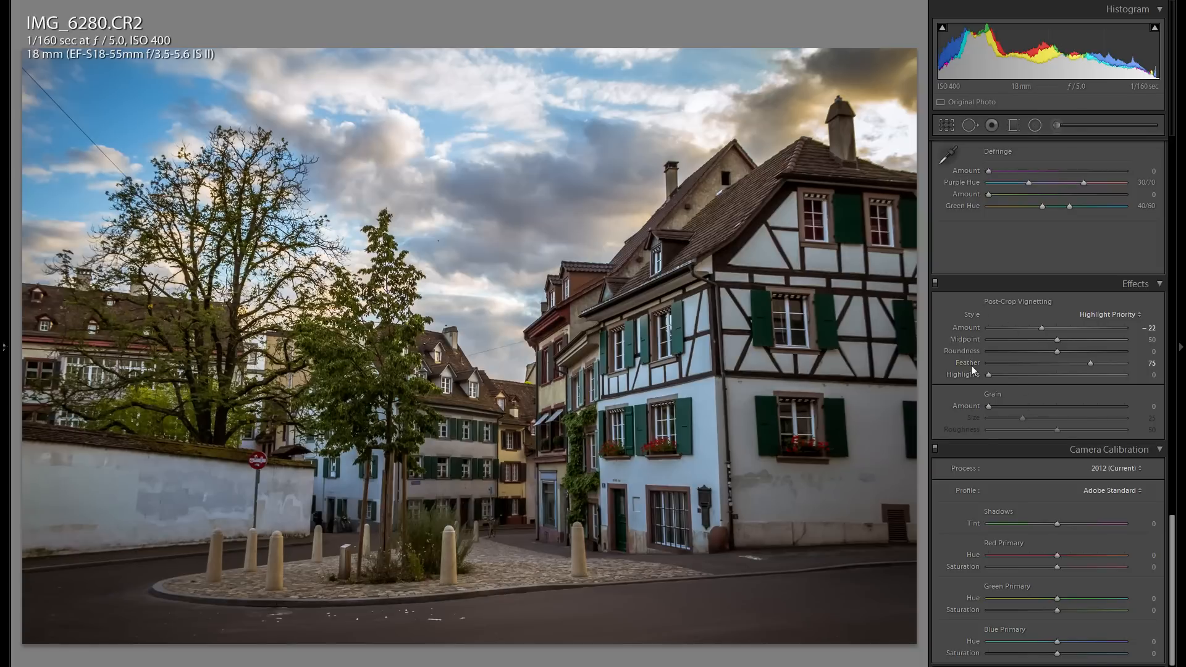
mouse_move(1090, 363)
mouse_down()
mouse_move(1100, 371)
mouse_move(1084, 365)
mouse_up()
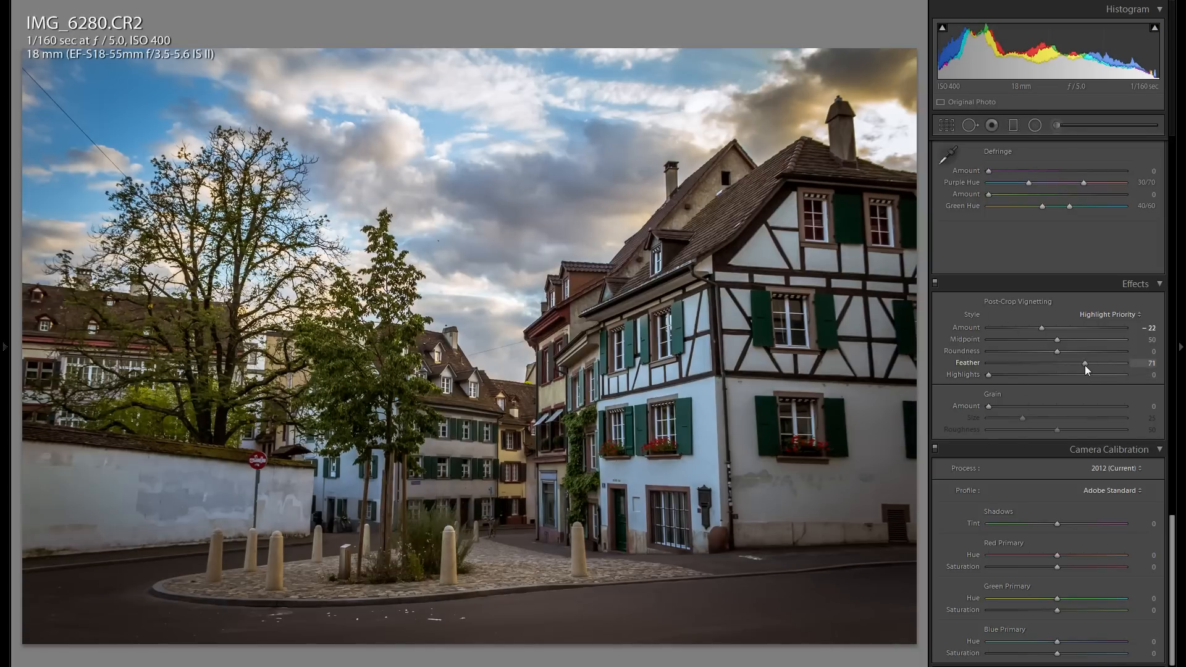
click(935, 282)
click(935, 282)
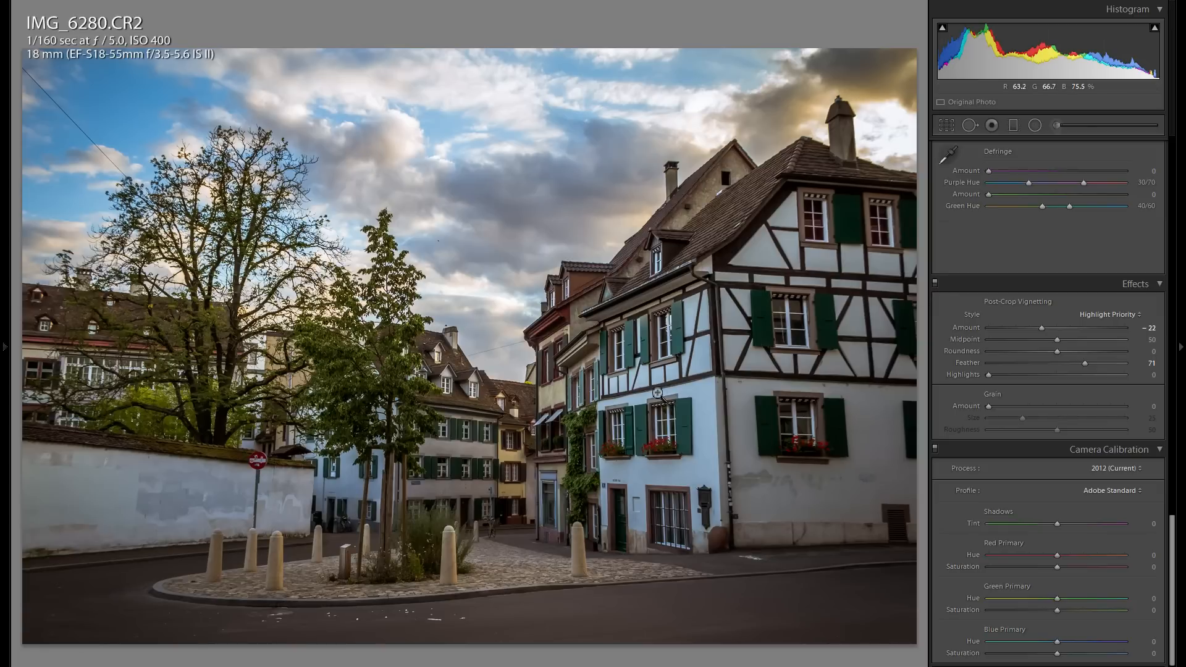
click(936, 283)
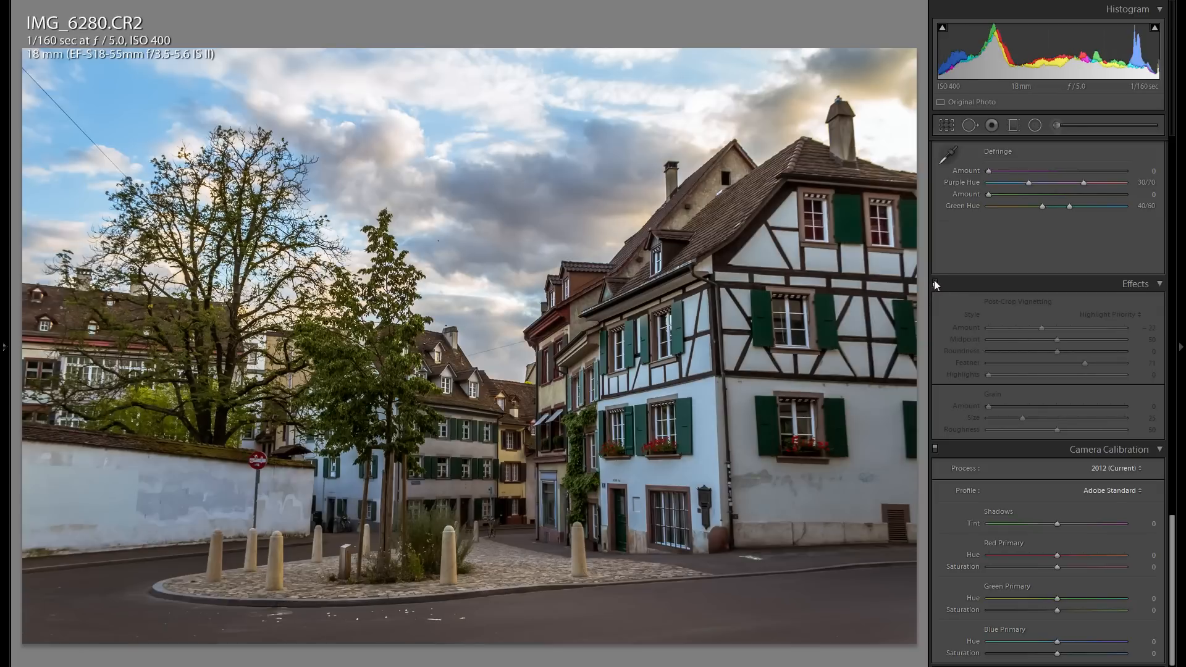
click(934, 282)
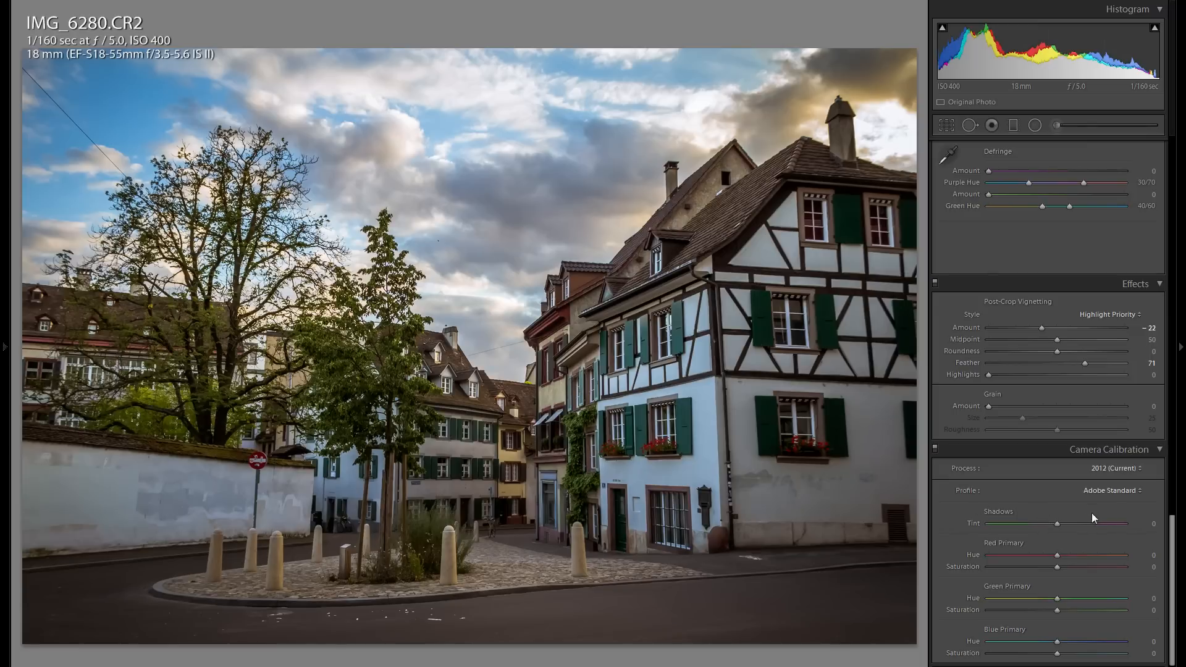
Step: Try the Camera Faithful, Camera Landscape, Camera Neutral, Camera Portrait and Camera Standard calibration profiles in turn, returning to Adobe Standard
click(1098, 492)
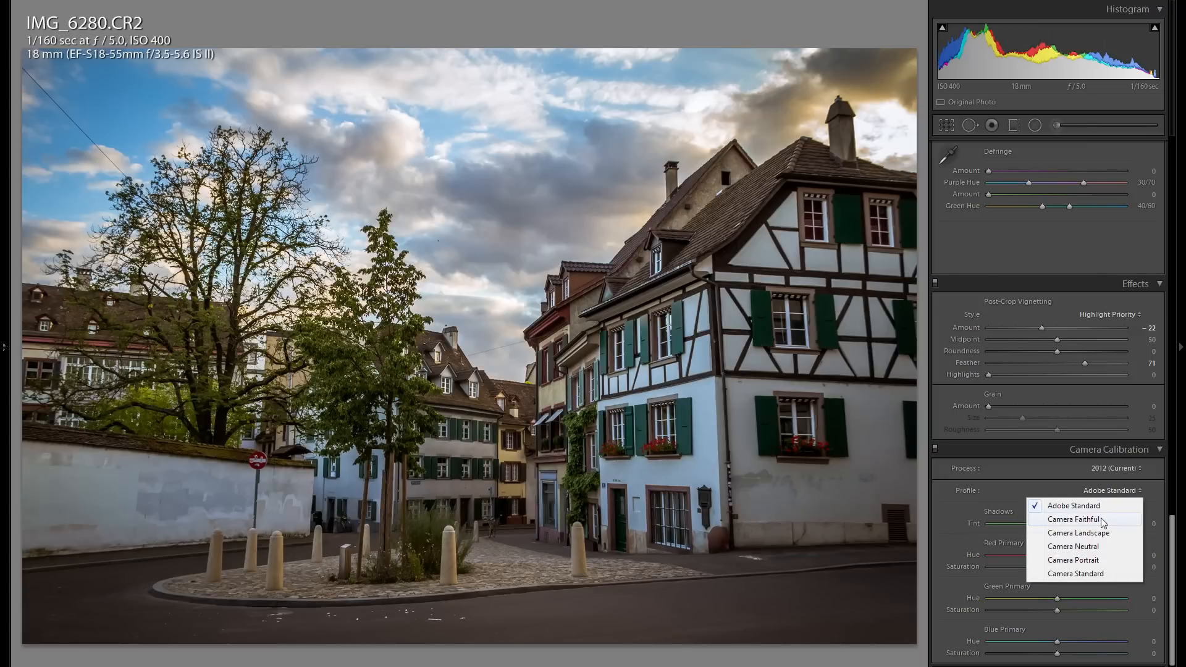
click(1102, 519)
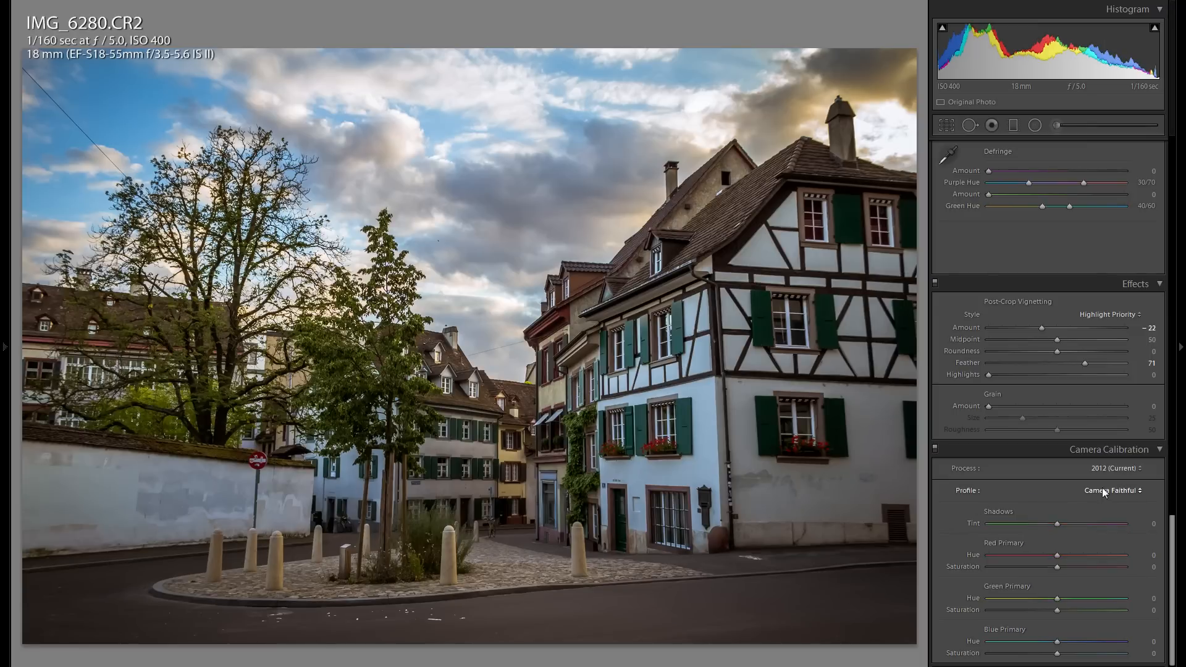
click(1106, 491)
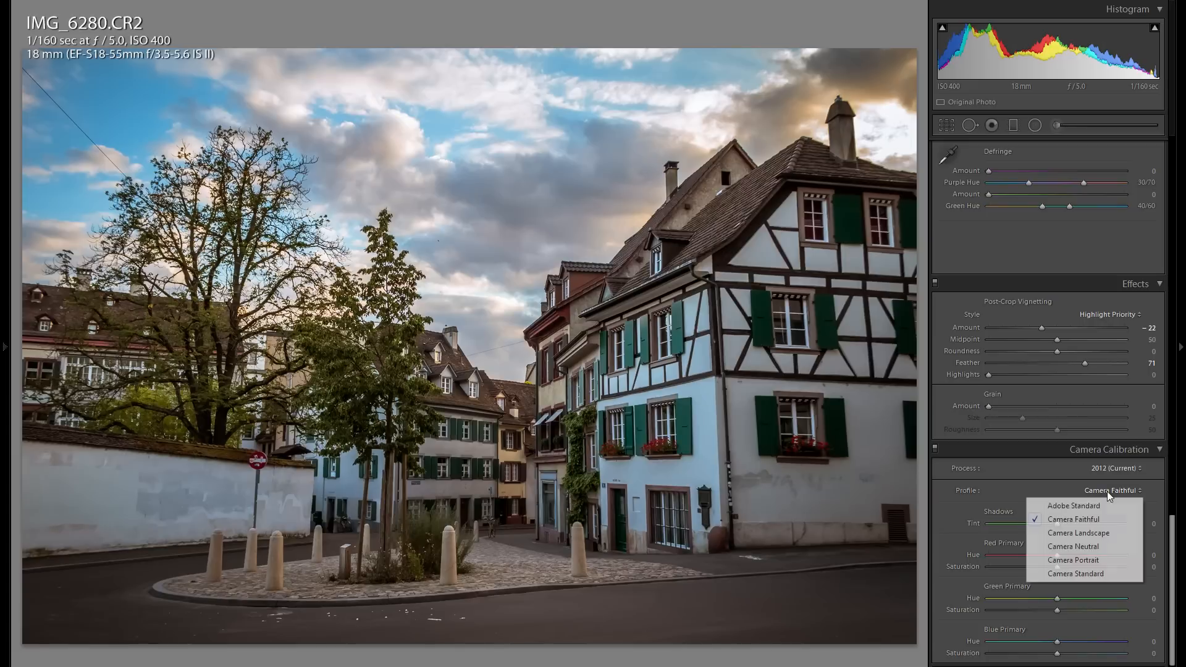
click(1105, 535)
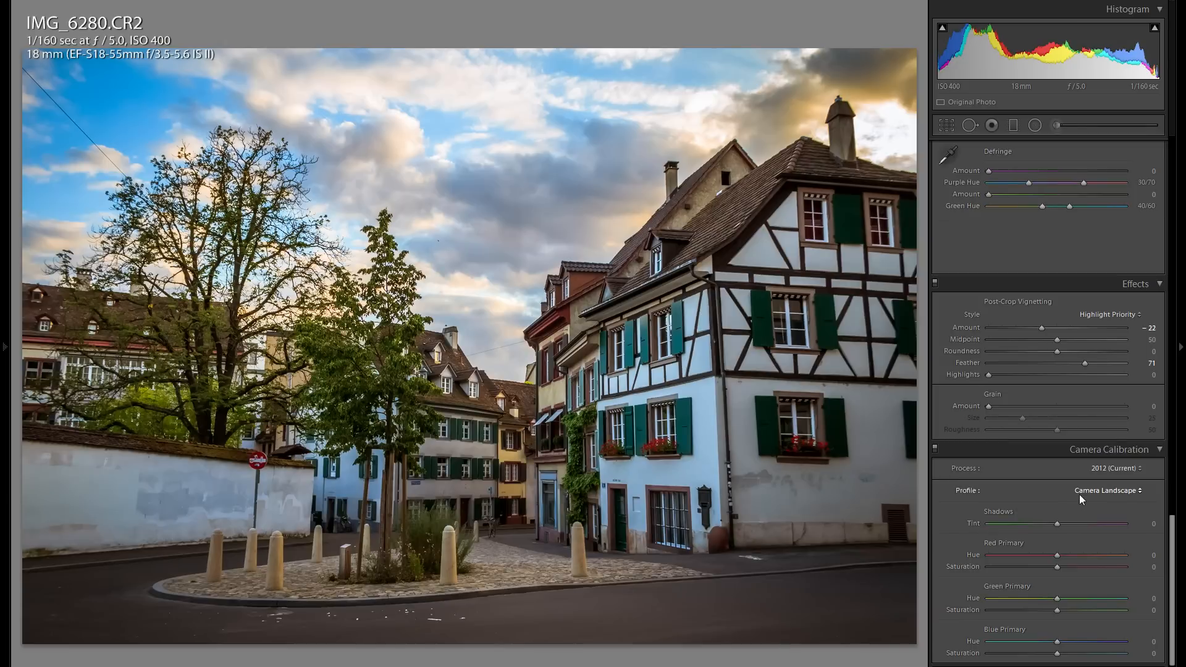
click(1081, 491)
click(1088, 546)
click(1098, 492)
click(1096, 560)
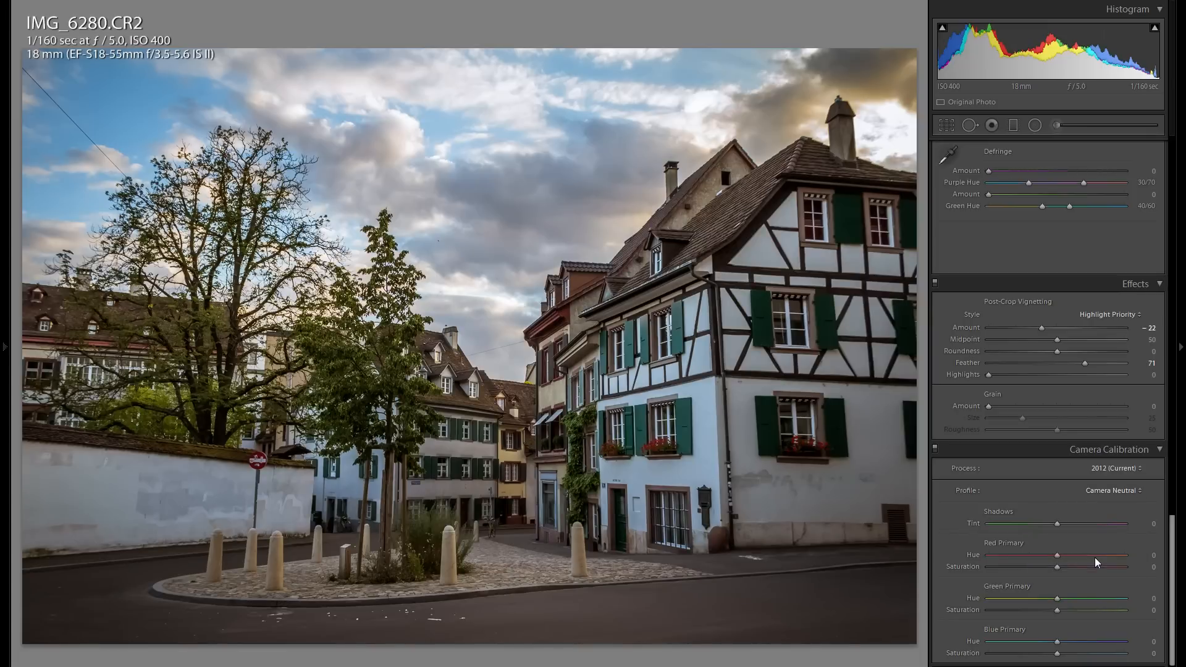
click(1123, 489)
click(1066, 574)
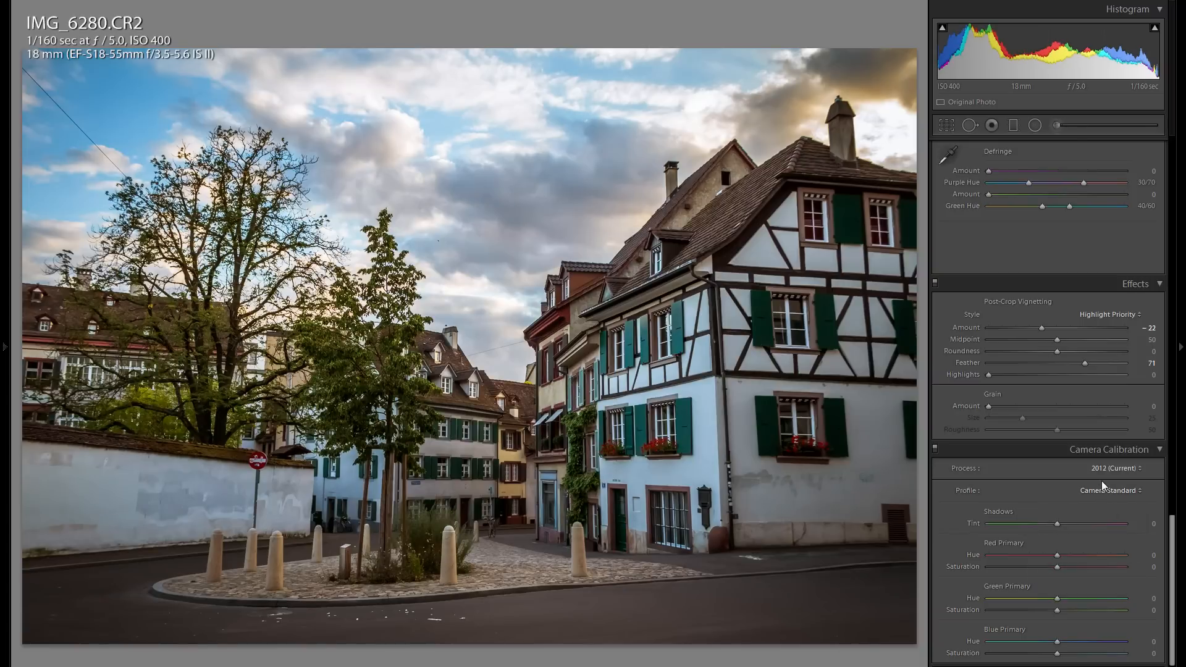
click(1102, 489)
click(1099, 505)
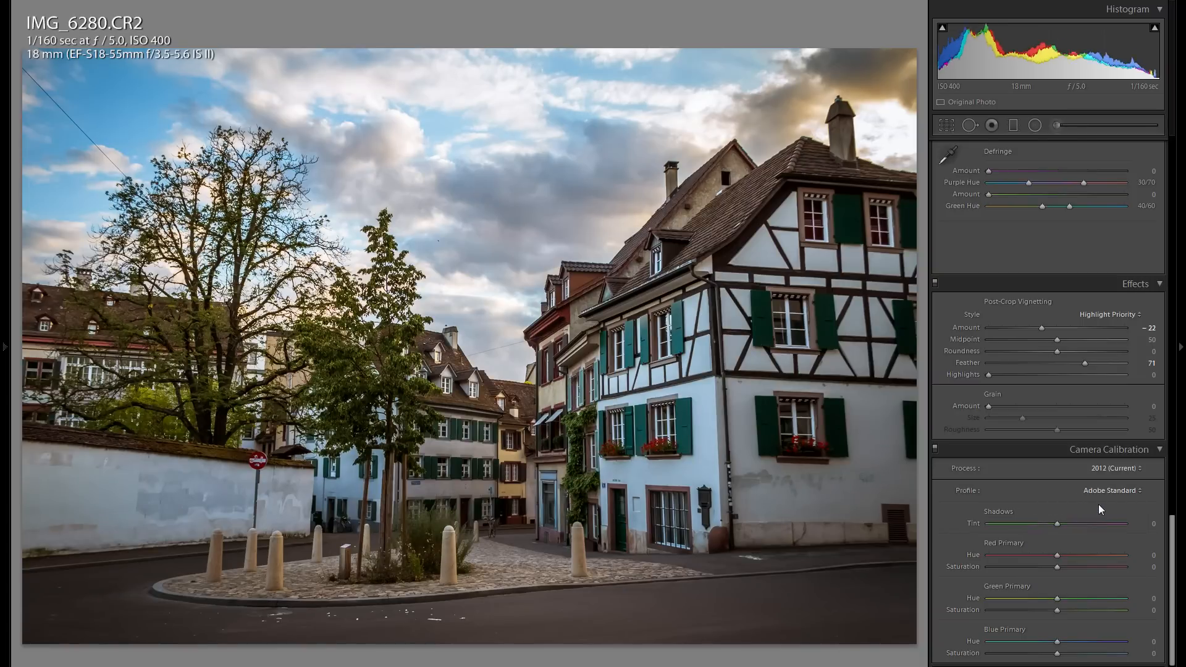
Step: Compare the Camera Faithful, Camera Neutral and Camera Portrait profiles once more, and switch back to Adobe Standard
click(1100, 491)
click(1095, 520)
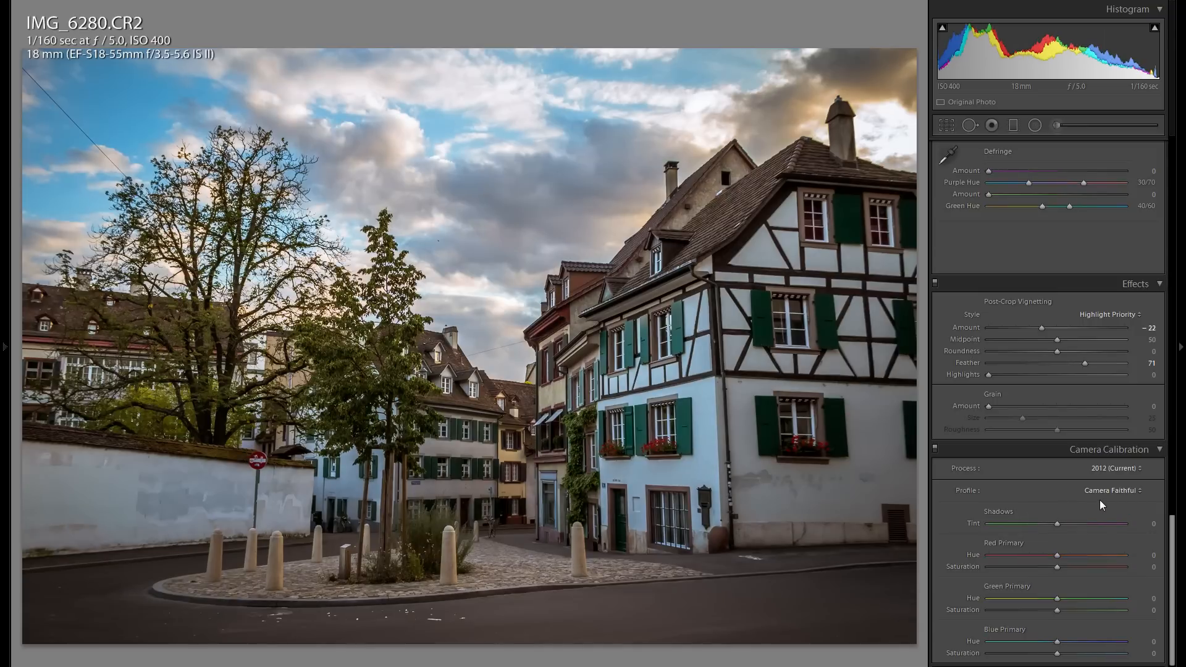
click(1099, 493)
click(1098, 546)
click(1101, 484)
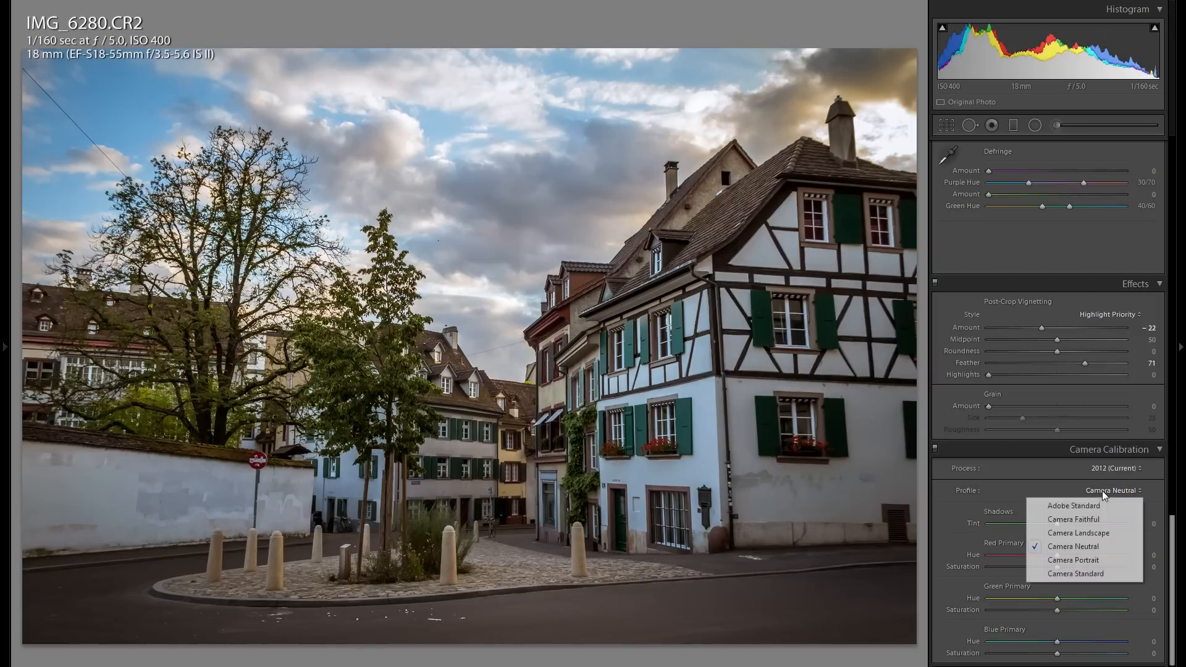
click(1096, 560)
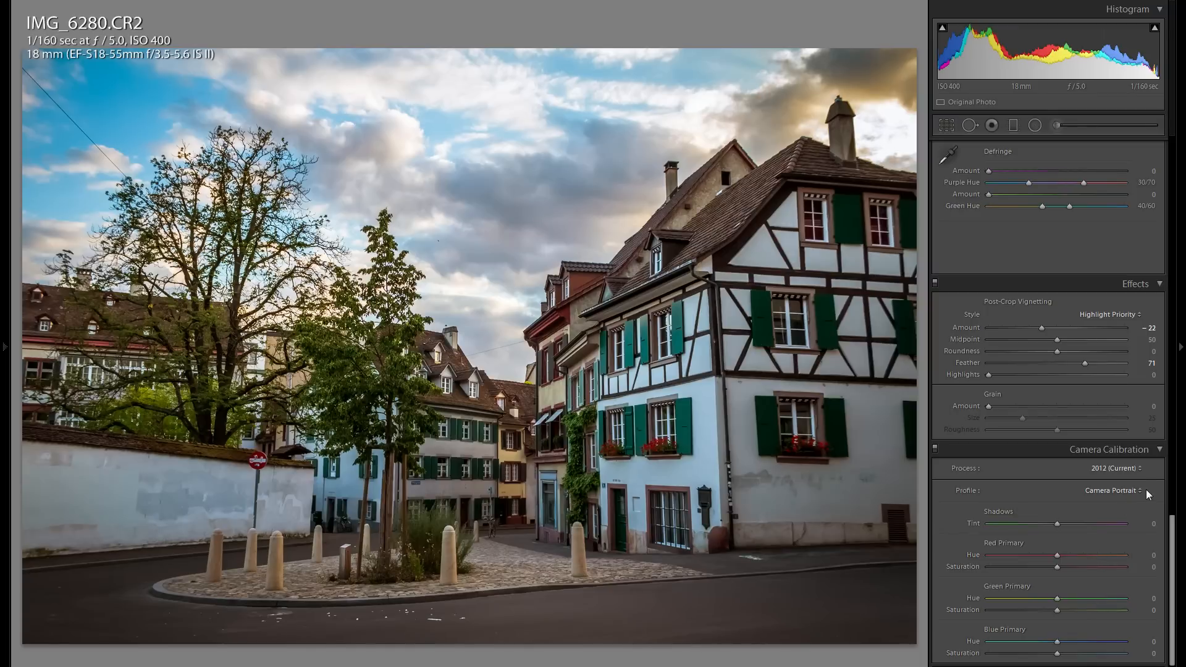
click(1146, 489)
click(1118, 565)
click(1124, 492)
click(1103, 563)
click(1109, 490)
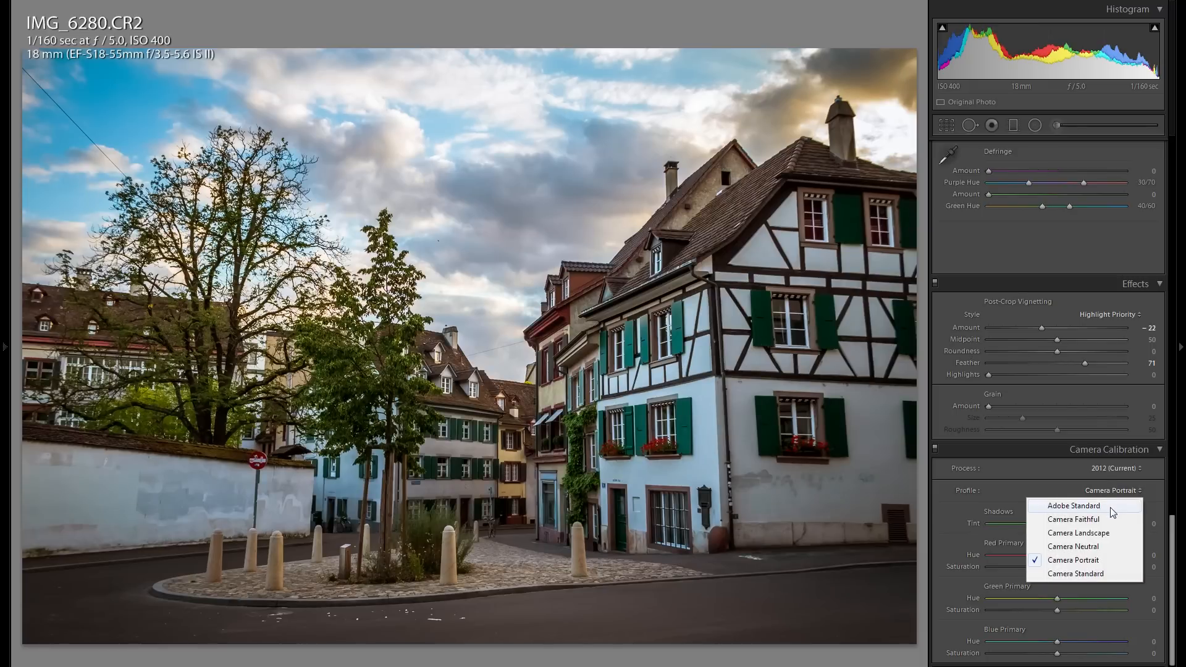
click(1111, 508)
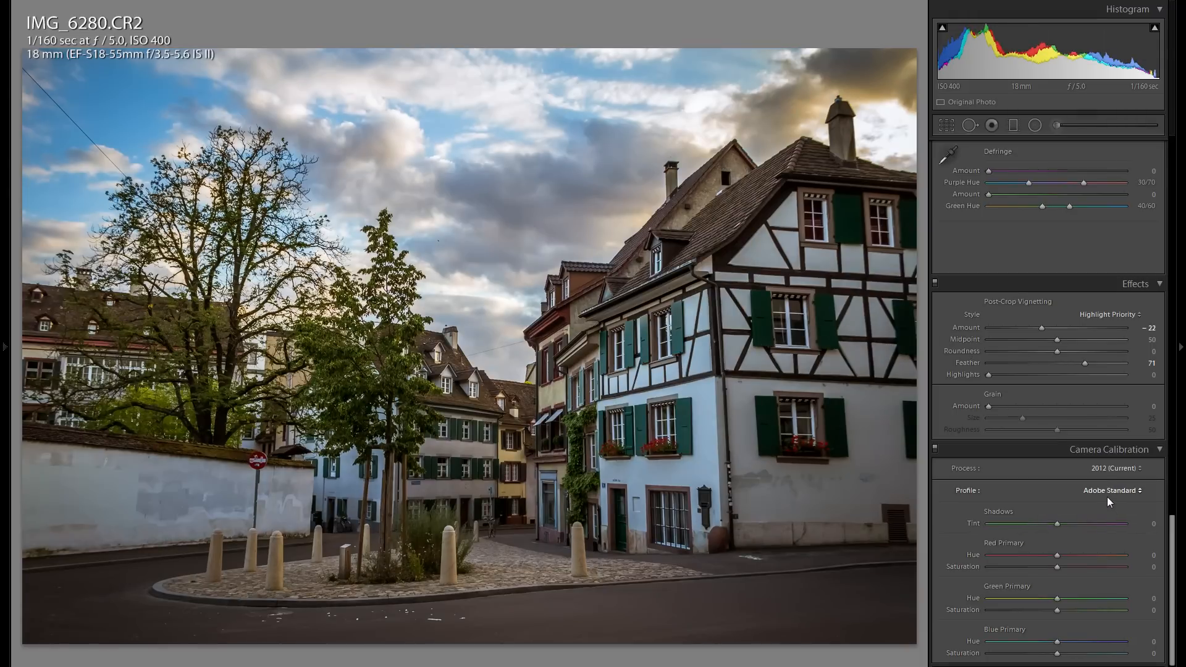
Step: Apply the Camera Portrait calibration profile and compare the photo with the camera calibration off and on twice
click(1107, 493)
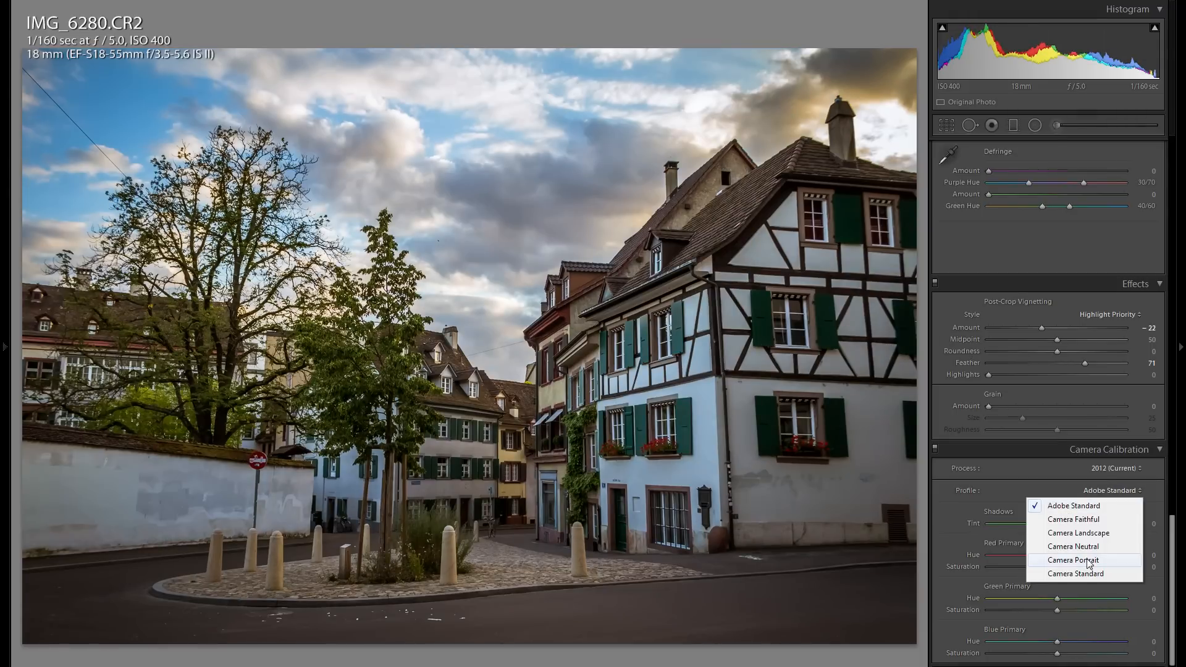
click(1089, 561)
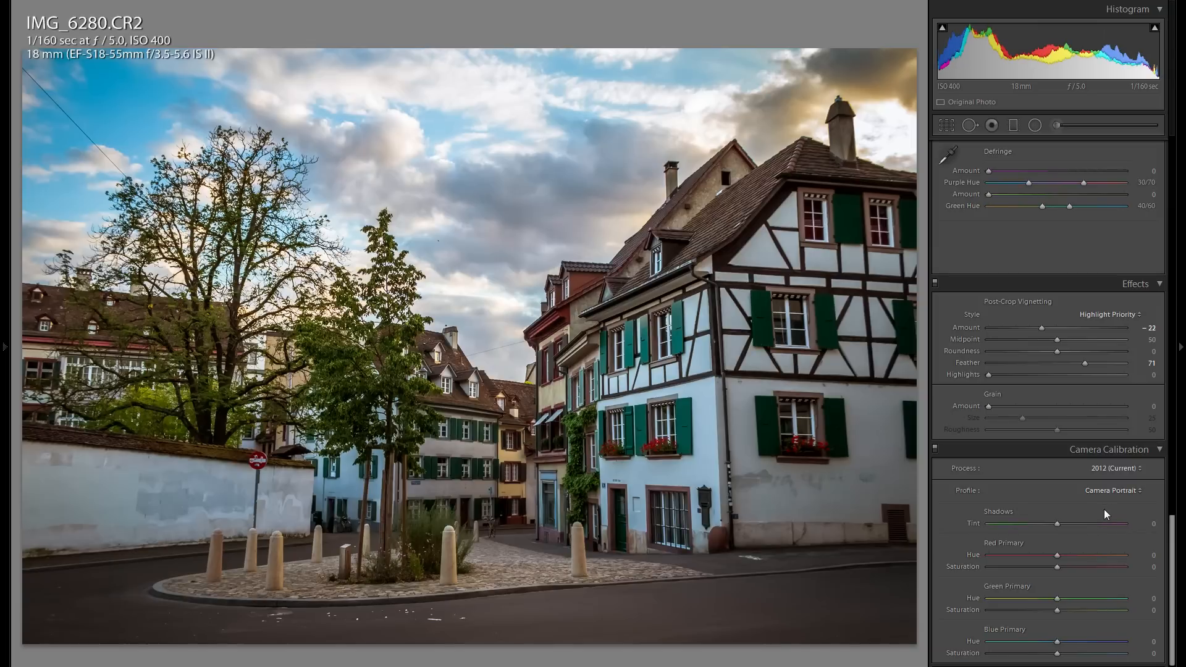
click(935, 450)
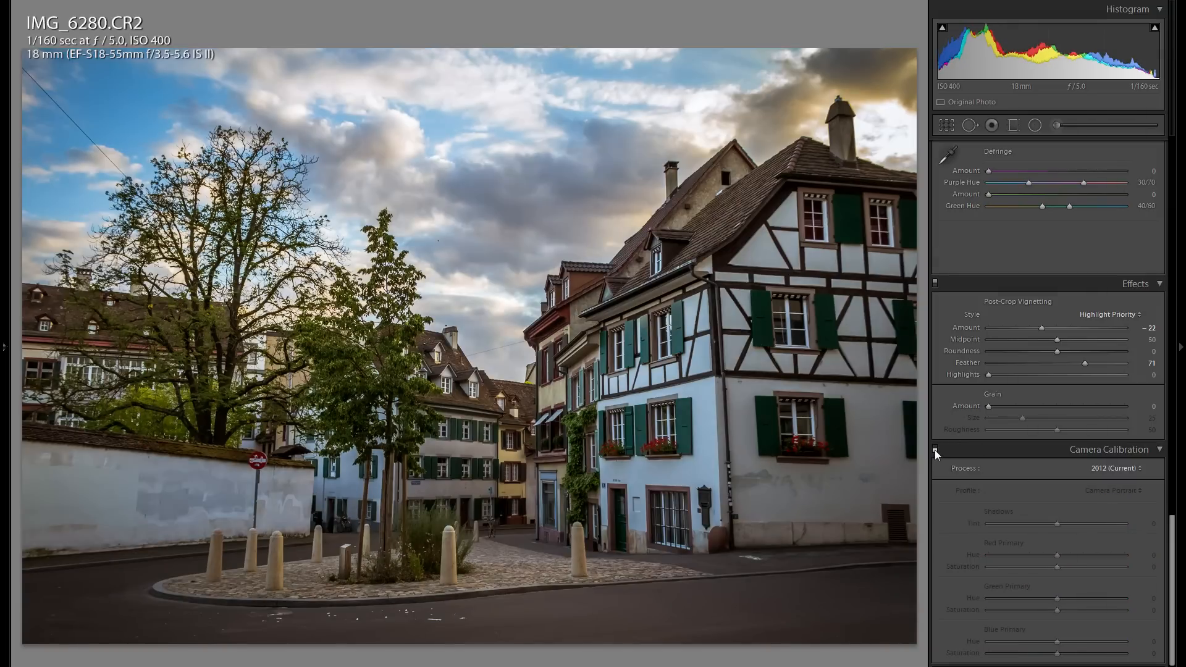
click(935, 450)
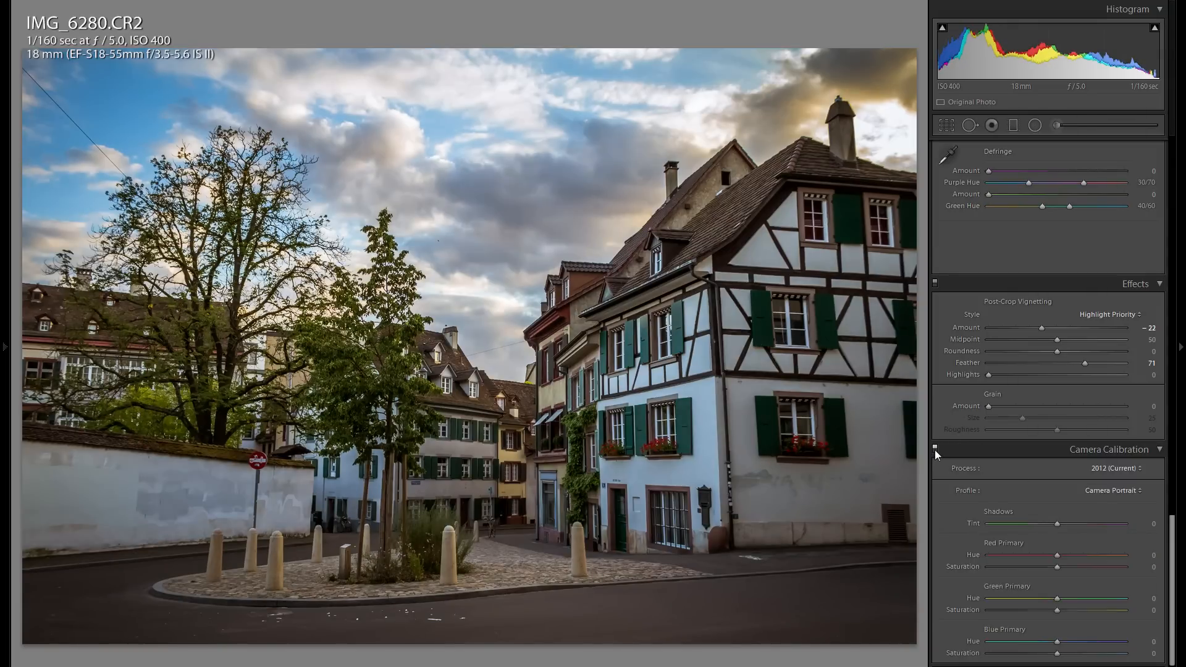
click(935, 450)
click(935, 450)
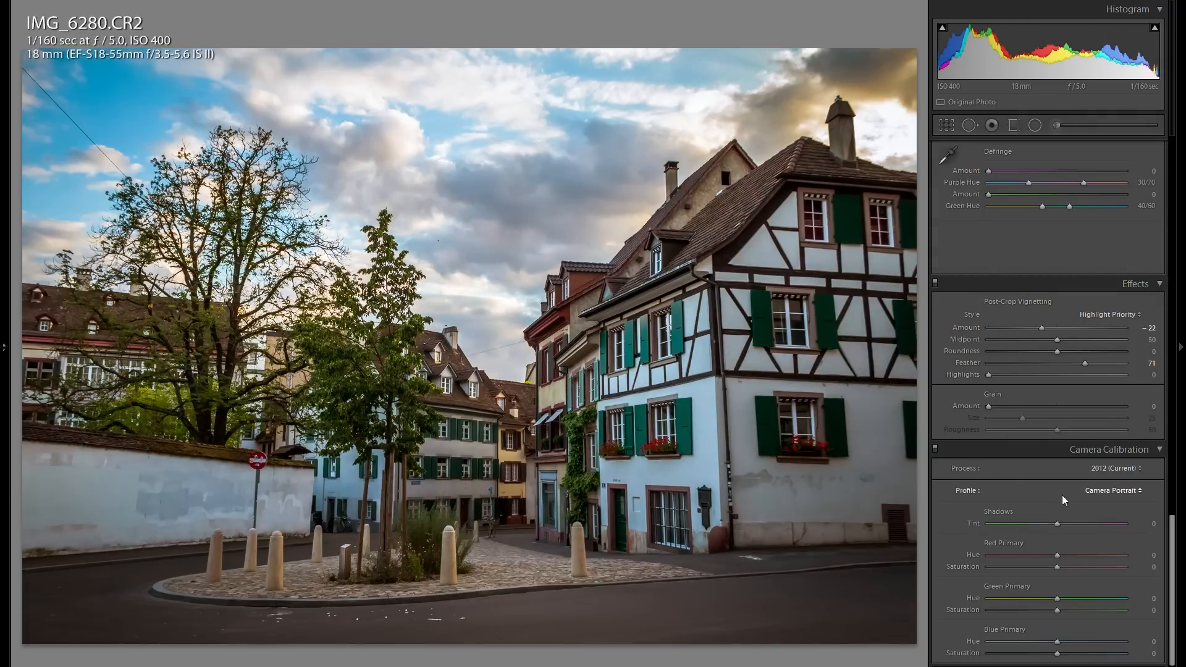
Step: Remove the diagonal wire from the sky with a straight Spot Removal stroke in Heal mode, Feather 55 and Opacity 100, between the treetop and photo edge
scroll(1062, 495, up, 15)
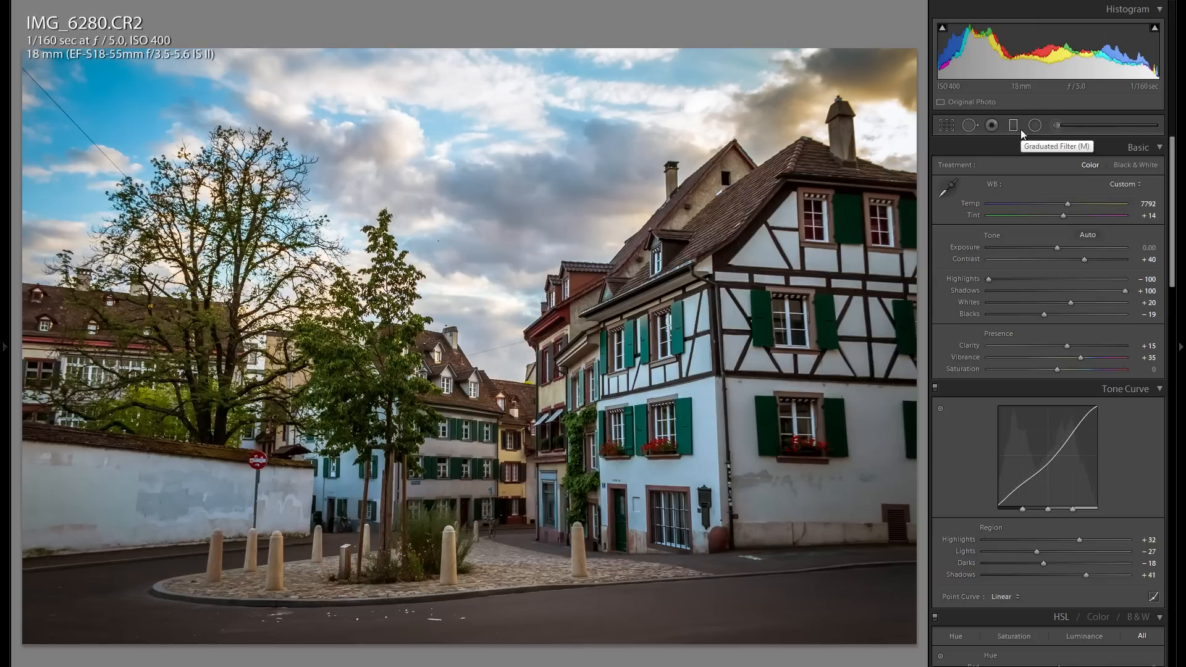
click(969, 129)
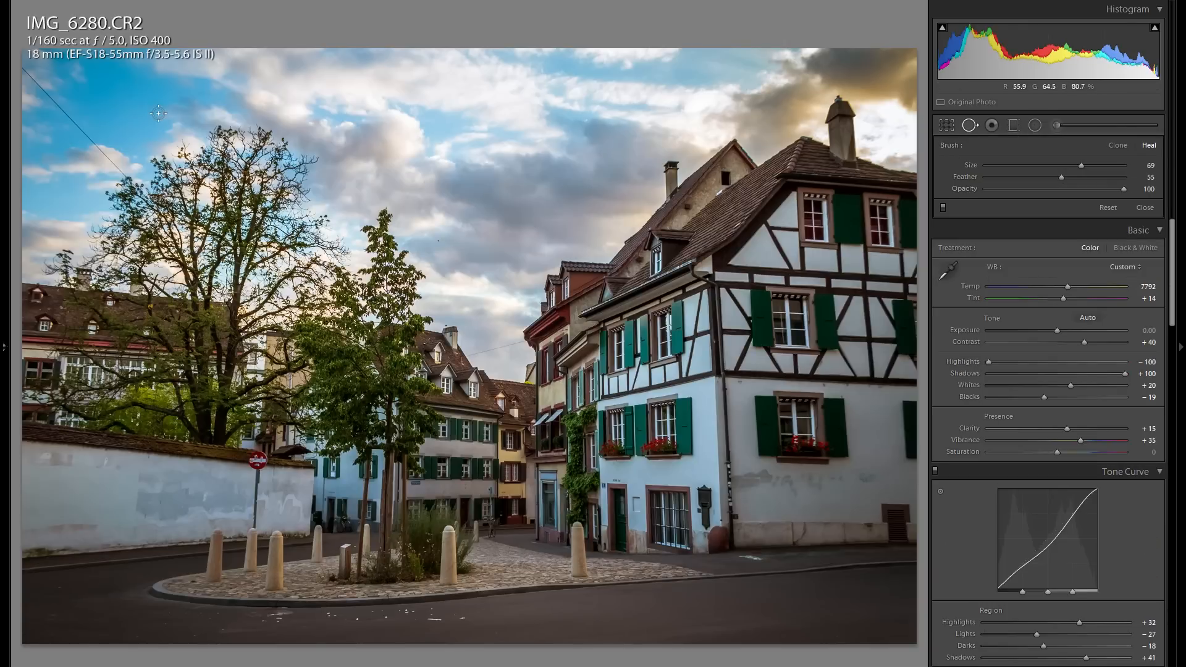
click(97, 156)
mouse_move(98, 157)
mouse_down()
mouse_move(255, 259)
mouse_move(387, 378)
mouse_up()
scroll(511, 490, down, 5)
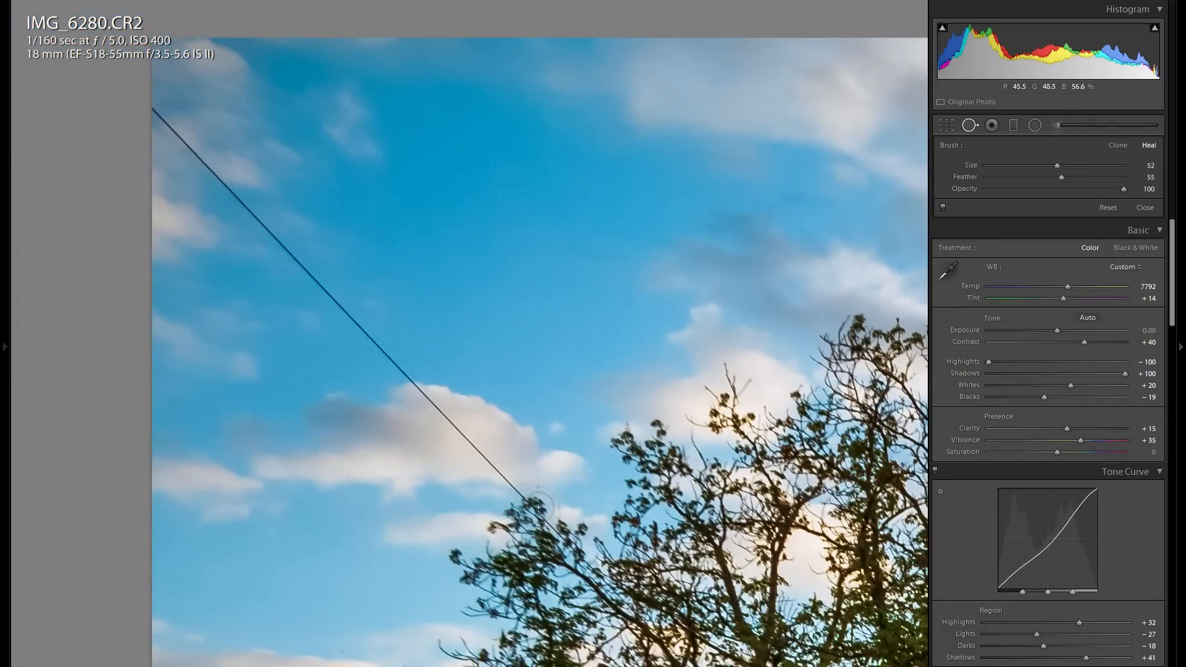
click(524, 498)
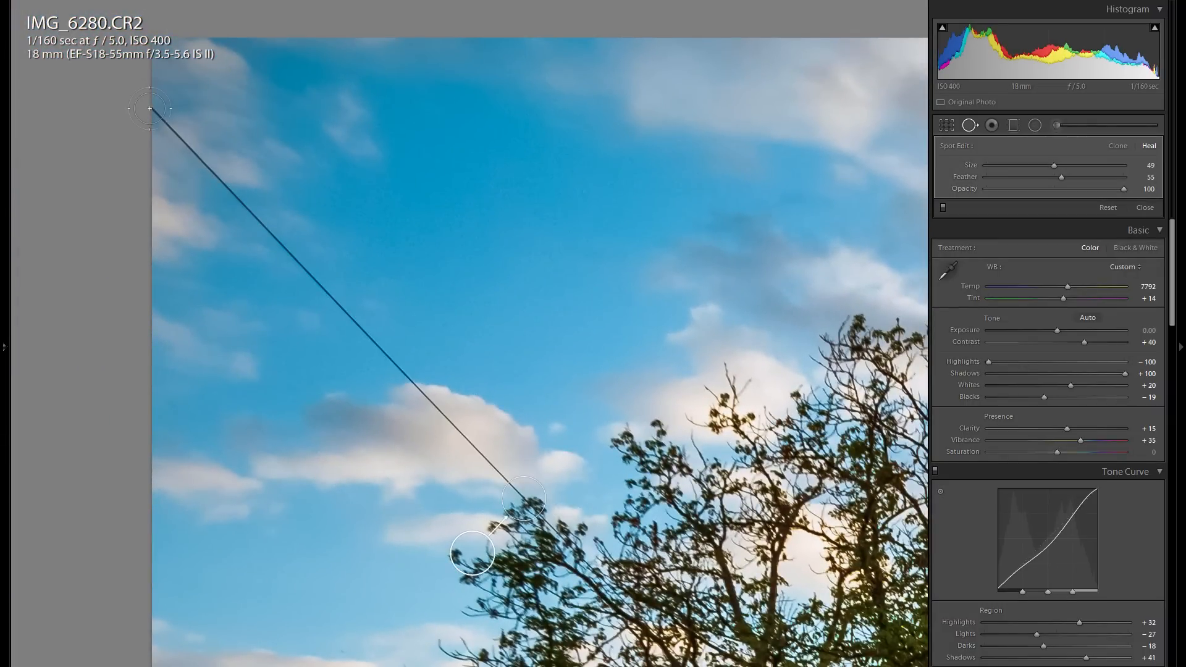
click(153, 108)
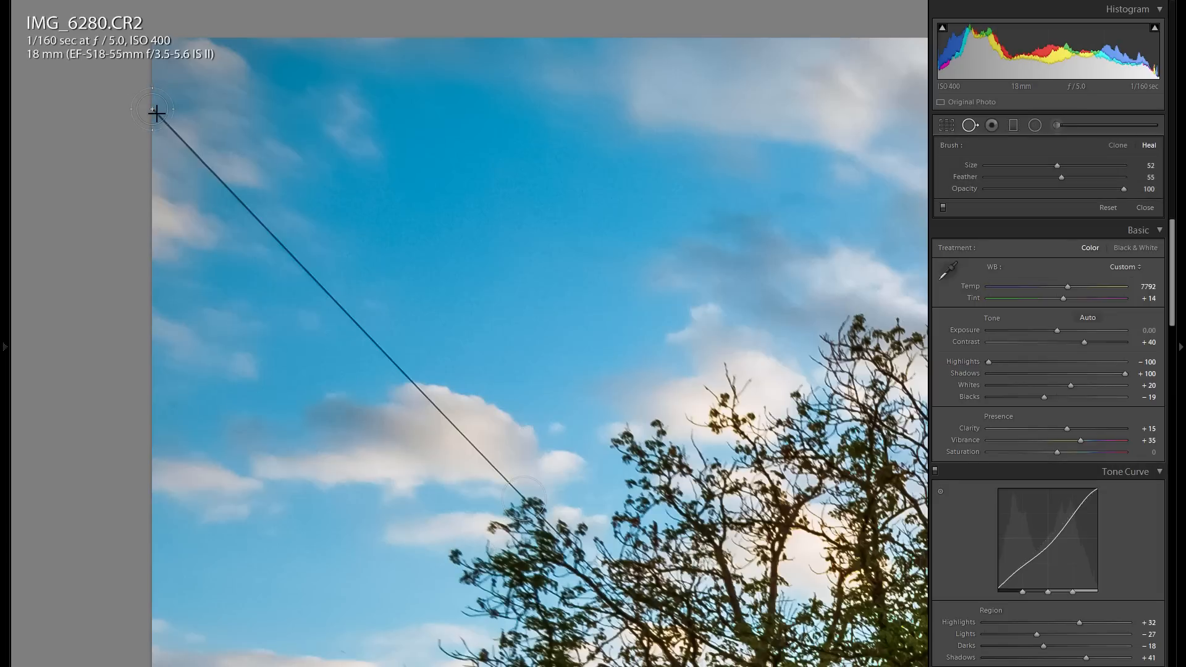
shift+click(156, 113)
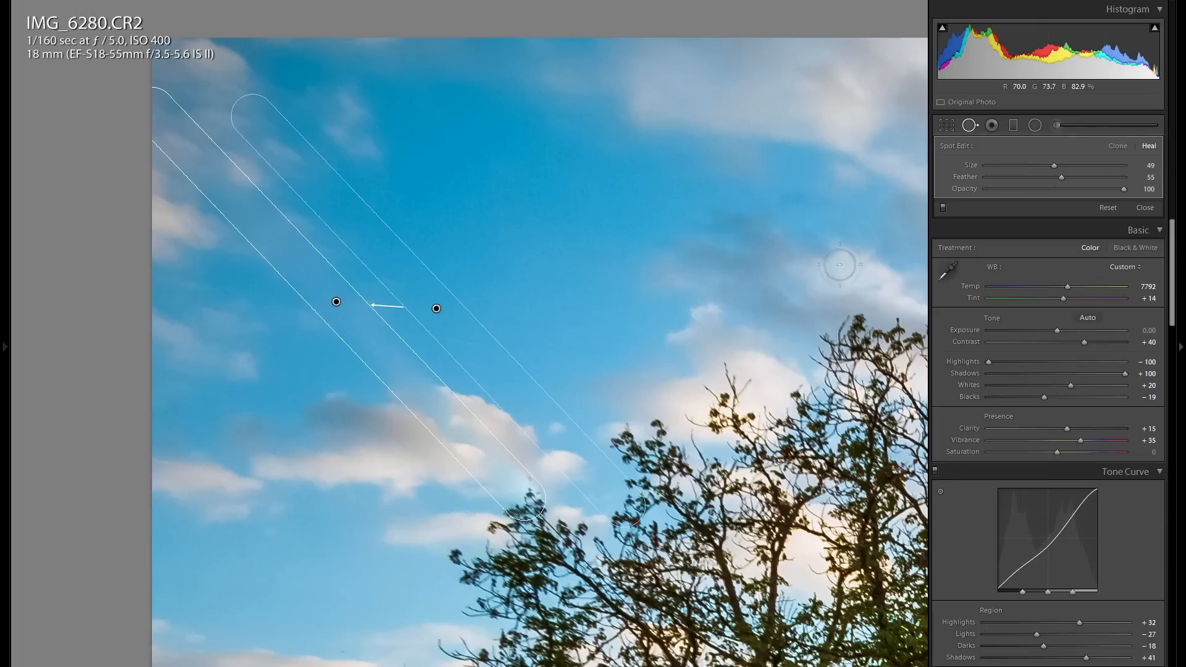
key(q)
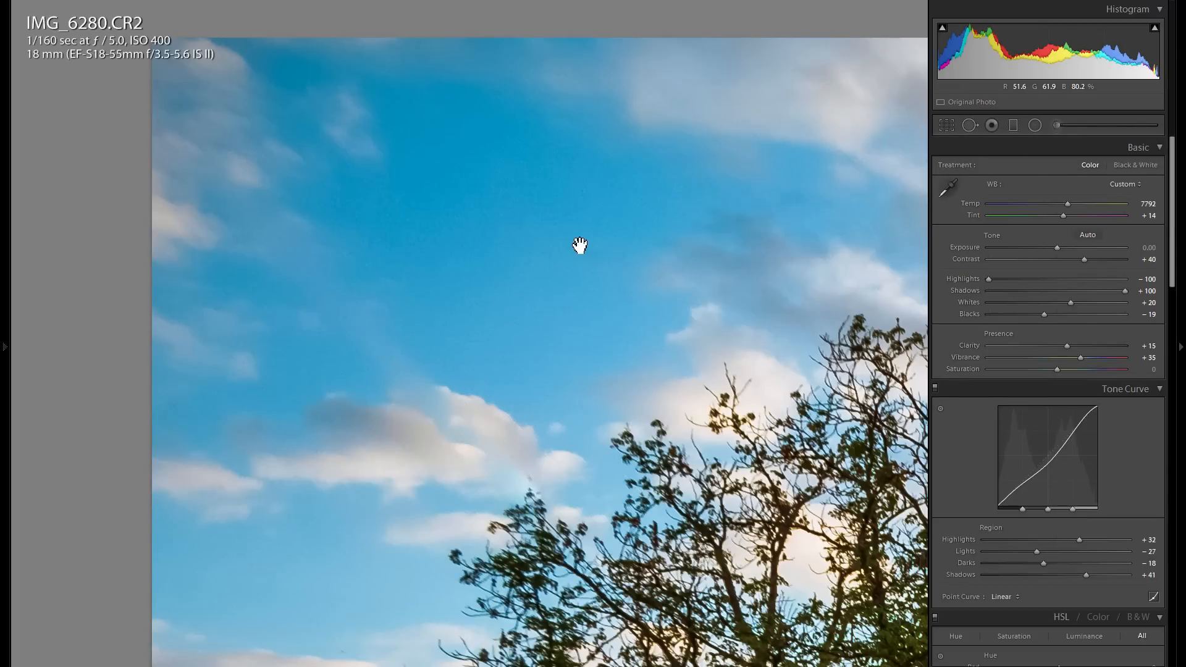
Step: Select a new source for the healed wire stroke, close Spot Removal and return to the full photo view
click(970, 124)
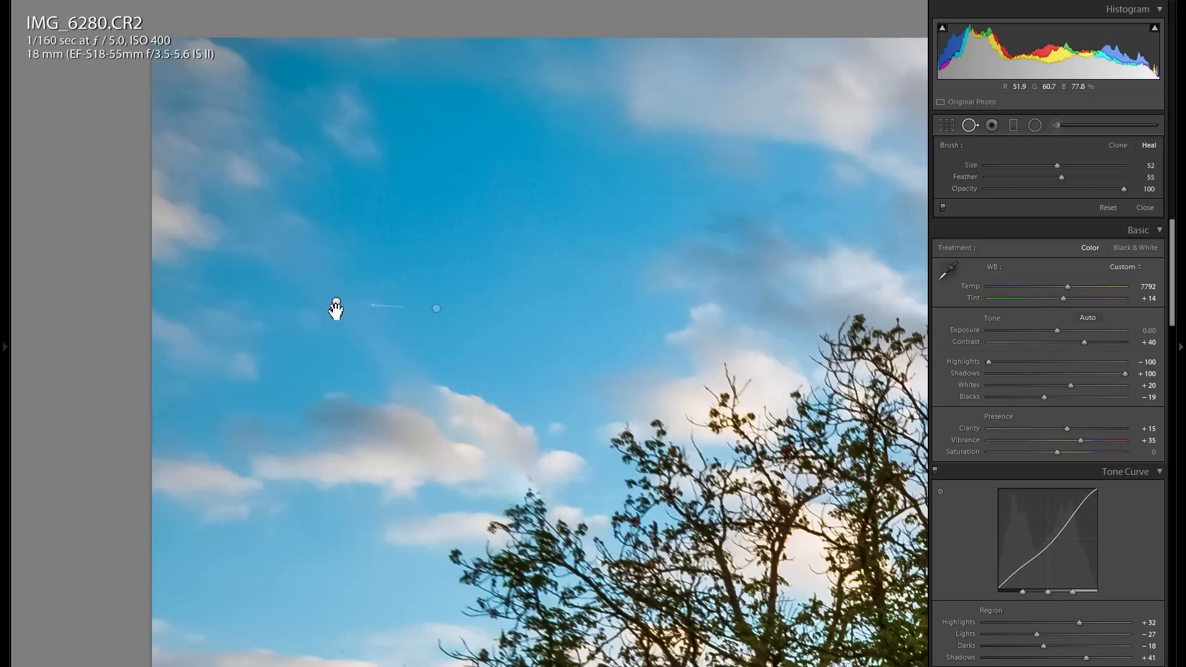
right_click(334, 309)
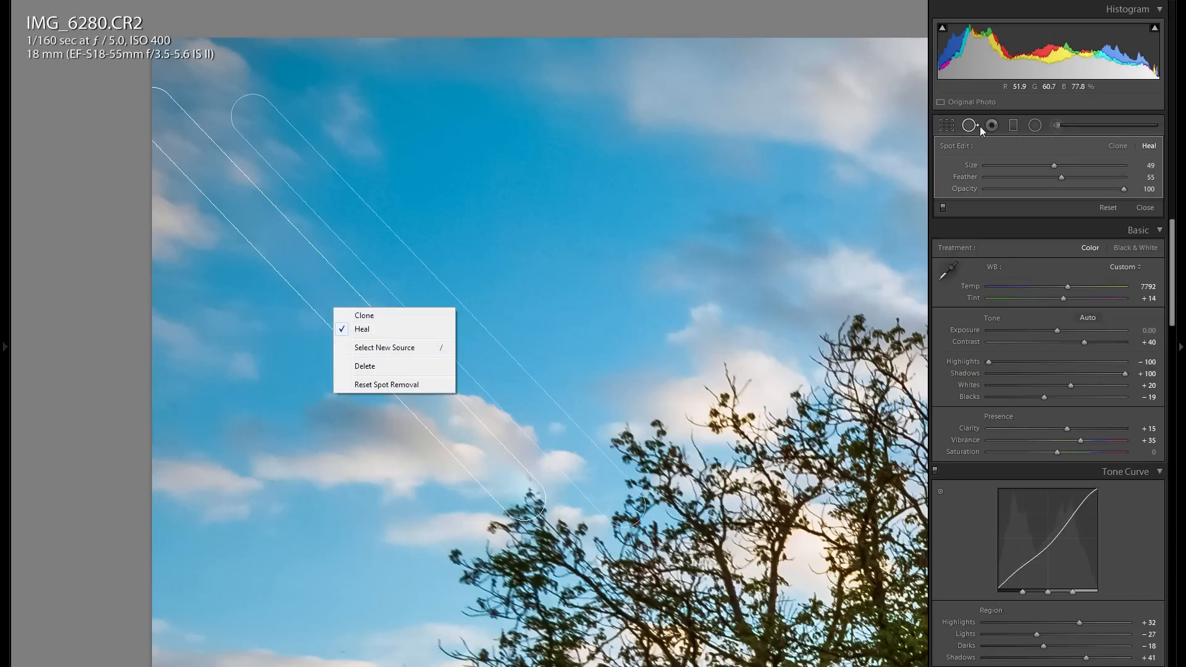
click(400, 348)
key(q)
click(572, 270)
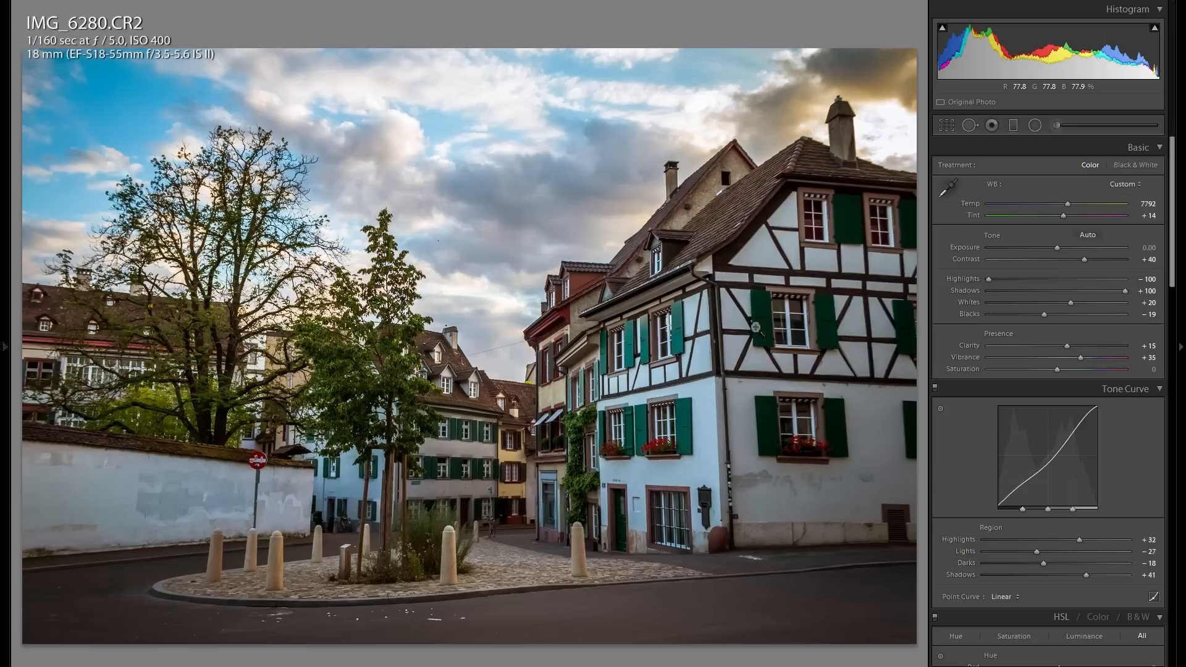
Step: Darken the large half-timbered house with an Adjustment Brush stroke at Exposure -0.52, Size 38, Feather 100 and Flow 100
click(1053, 126)
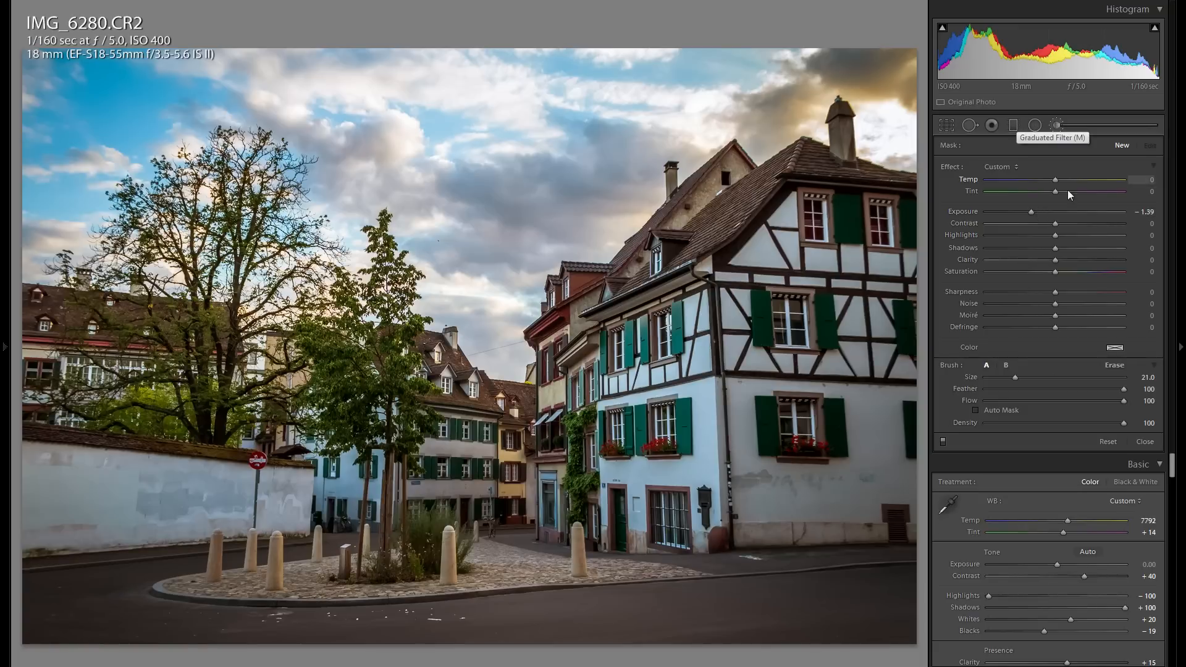
key(bracketright)
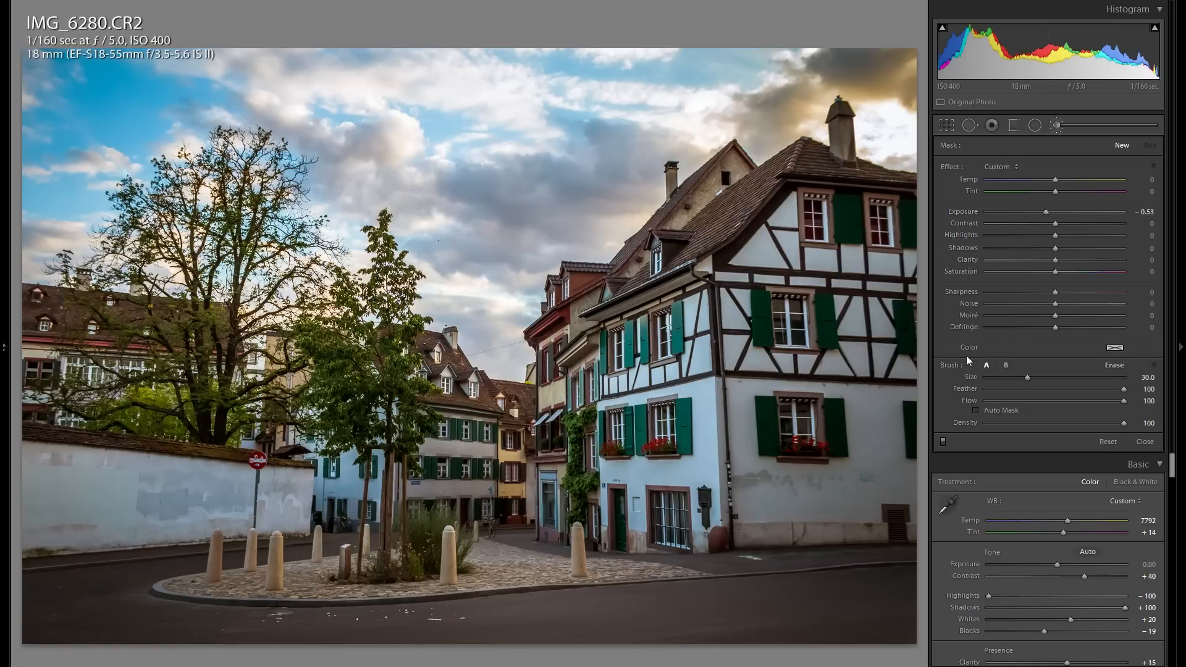
key(bracketright)
key(bracketright)
key(bracketright)
key(bracketright)
key(bracketright)
mouse_move(909, 174)
mouse_down()
mouse_move(865, 371)
mouse_move(803, 525)
mouse_up()
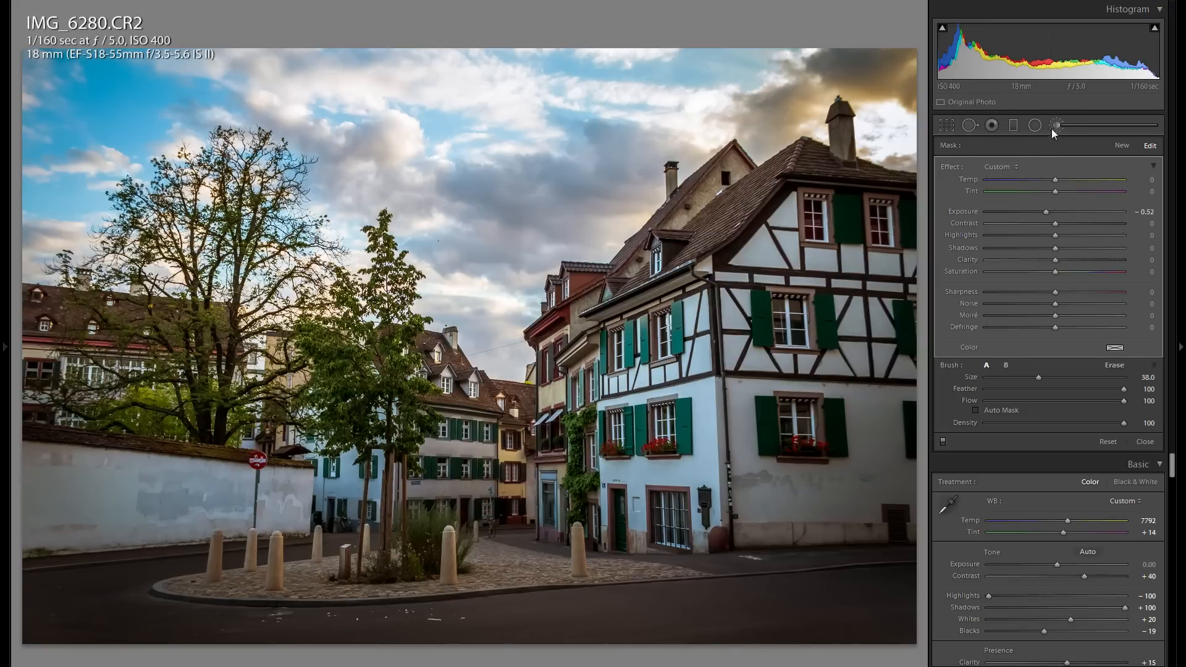
Step: Compare the photo with the brush adjustment off and on, and close the Adjustment Brush
click(943, 441)
click(943, 441)
click(1056, 126)
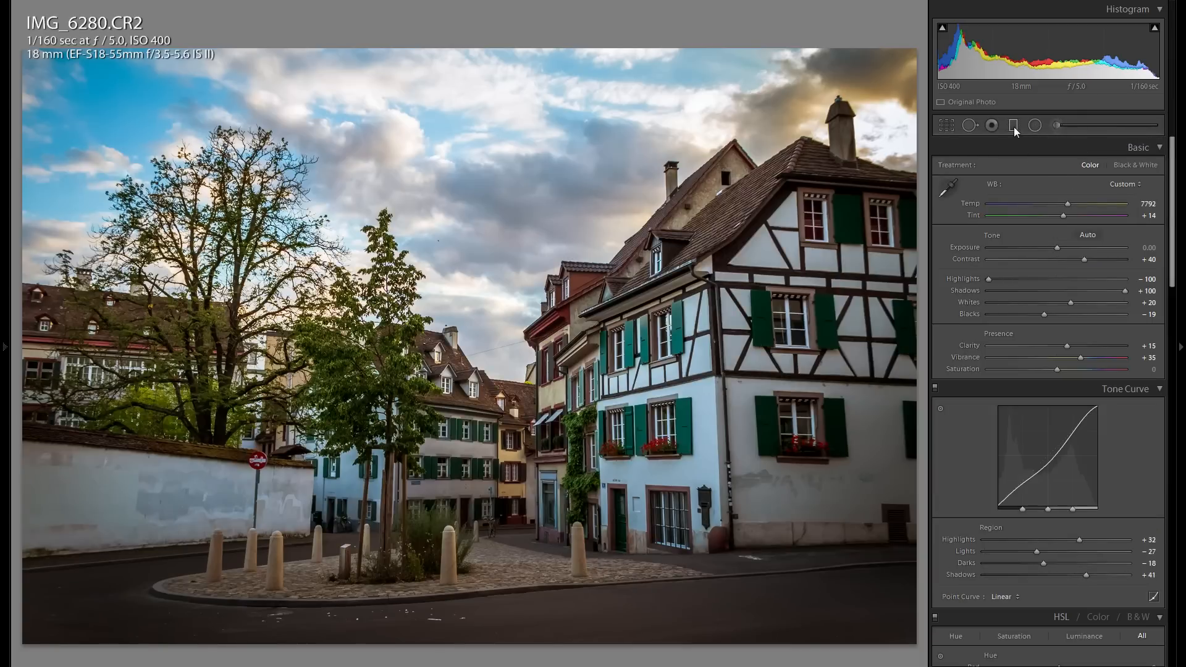
Step: Draw a slightly tilted graduated filter from the sky down to the rooftops and reset its Exposure to 0.00
click(1014, 127)
drag(453, 247, 460, 320)
drag(472, 393, 470, 411)
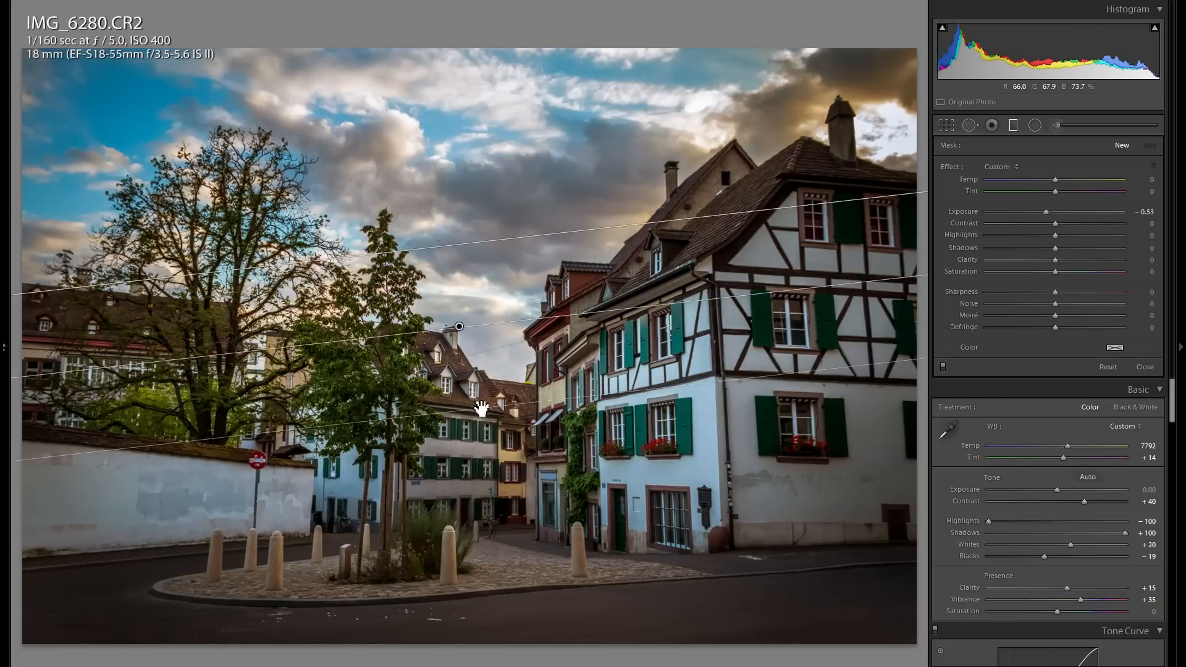
double_click(972, 213)
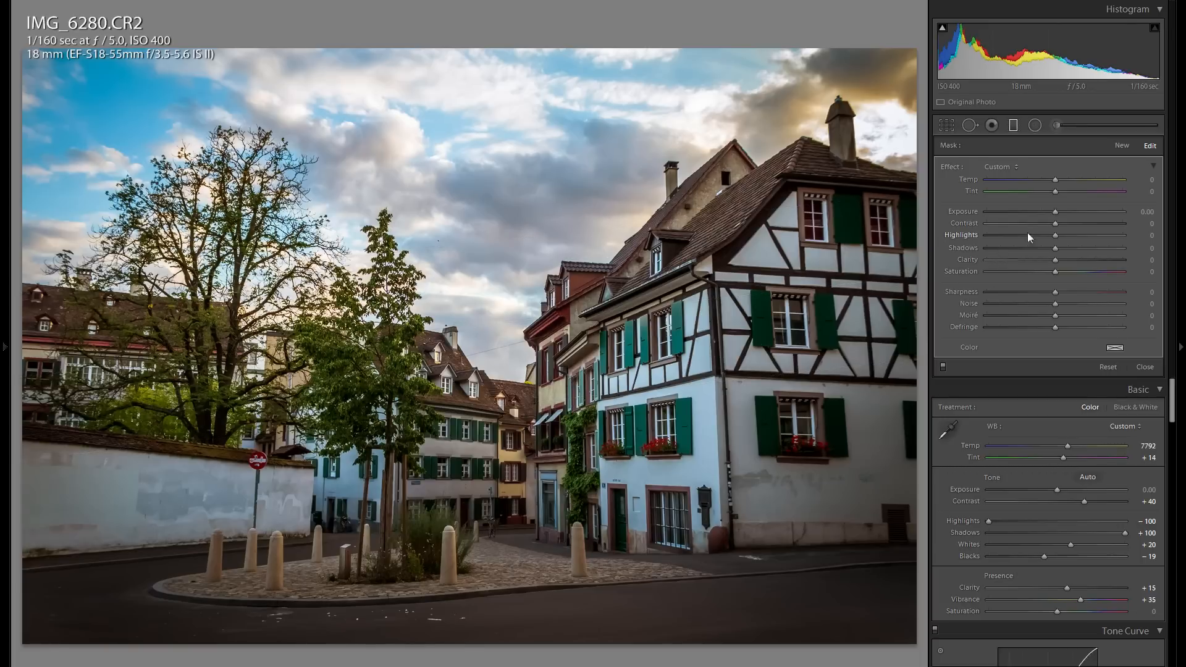
Step: Try raising the sky filter's Shadows and lowering them to -100, and reset them to 0
drag(1087, 247, 1120, 250)
drag(1014, 249, 935, 249)
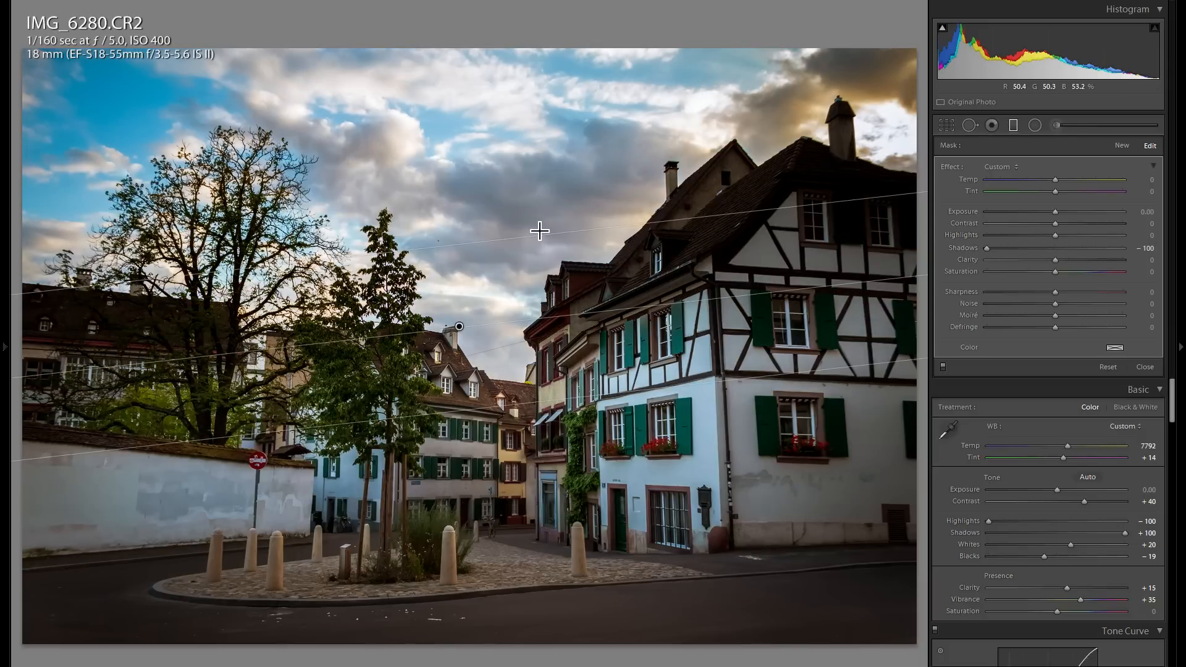
double_click(966, 248)
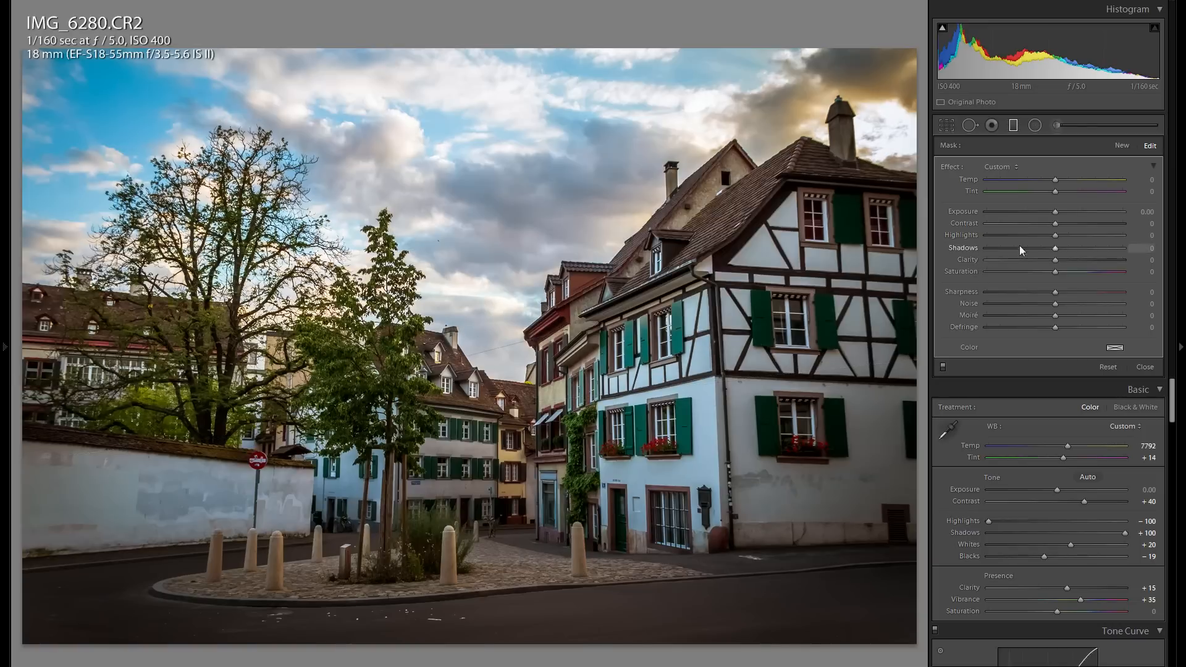
Step: Set the sky filter's Shadows to 100, Contrast to -29 and Exposure to -0.13
click(1125, 250)
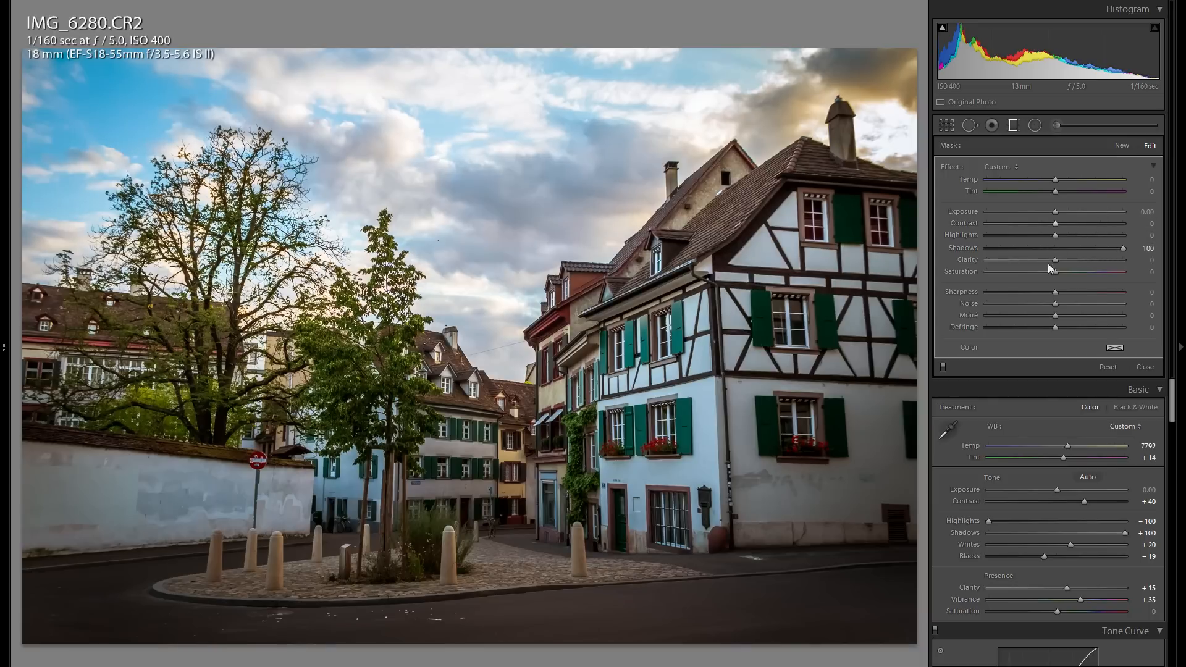
mouse_move(1014, 223)
mouse_down()
mouse_move(1095, 224)
mouse_move(1033, 223)
mouse_up()
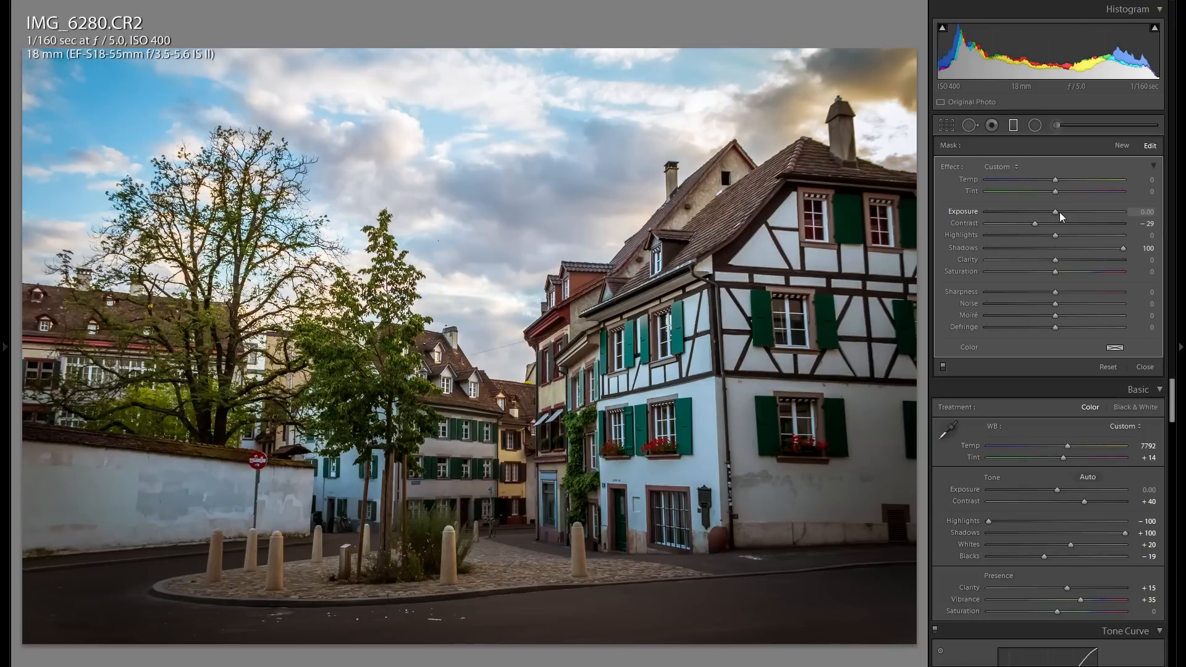
drag(1058, 213, 1057, 212)
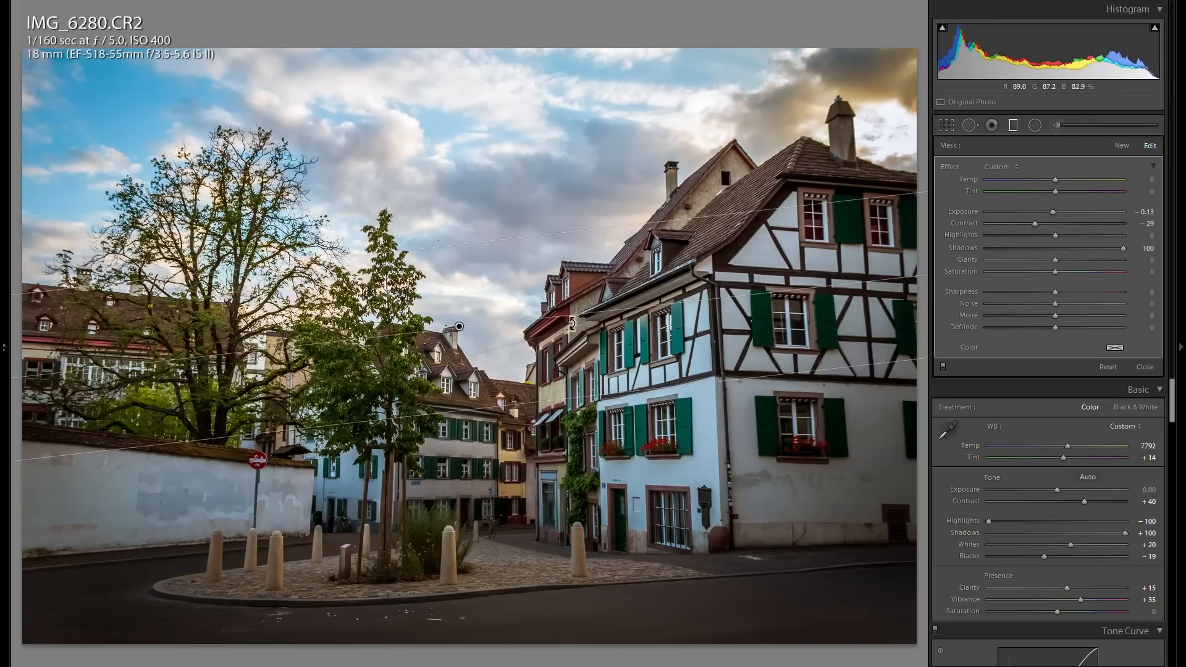
Step: Try an Exposure of -2.08 on the sky filter, undo the change and close the Graduated Filter
key(h)
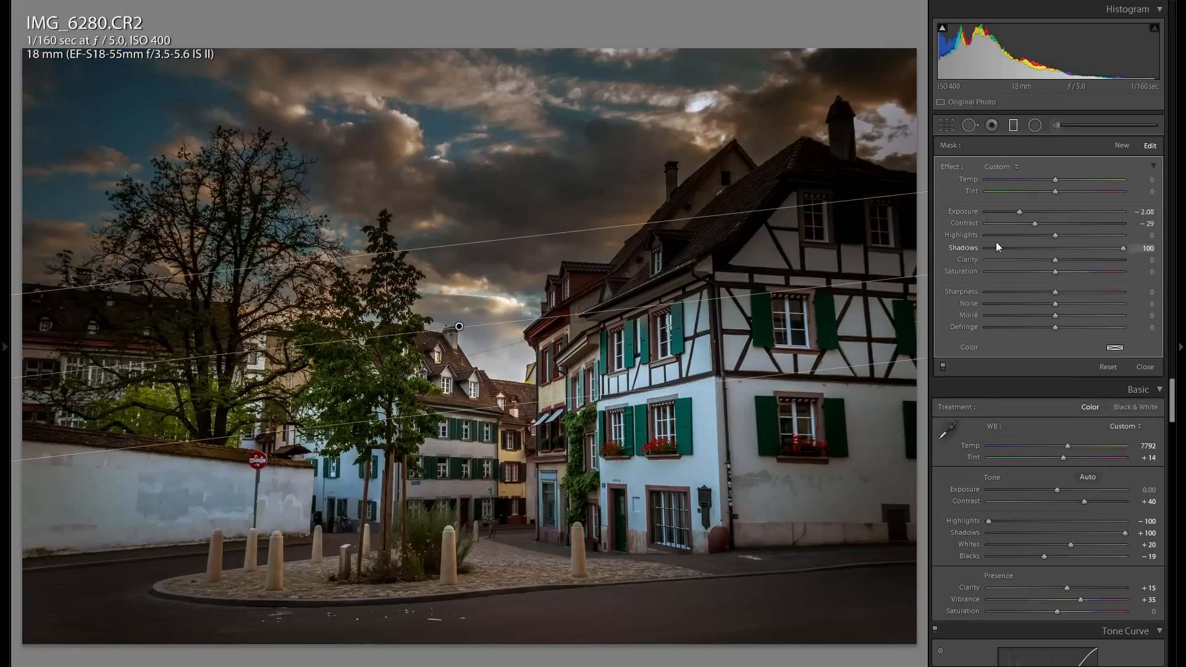
key(ctrl+z)
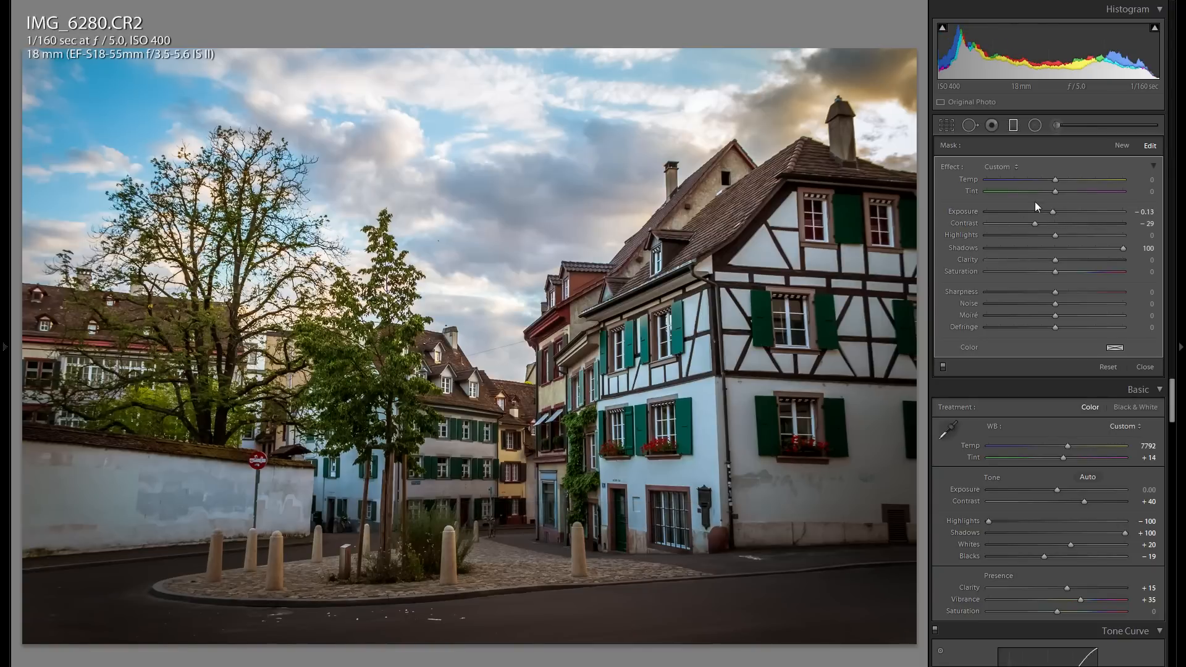
click(1014, 125)
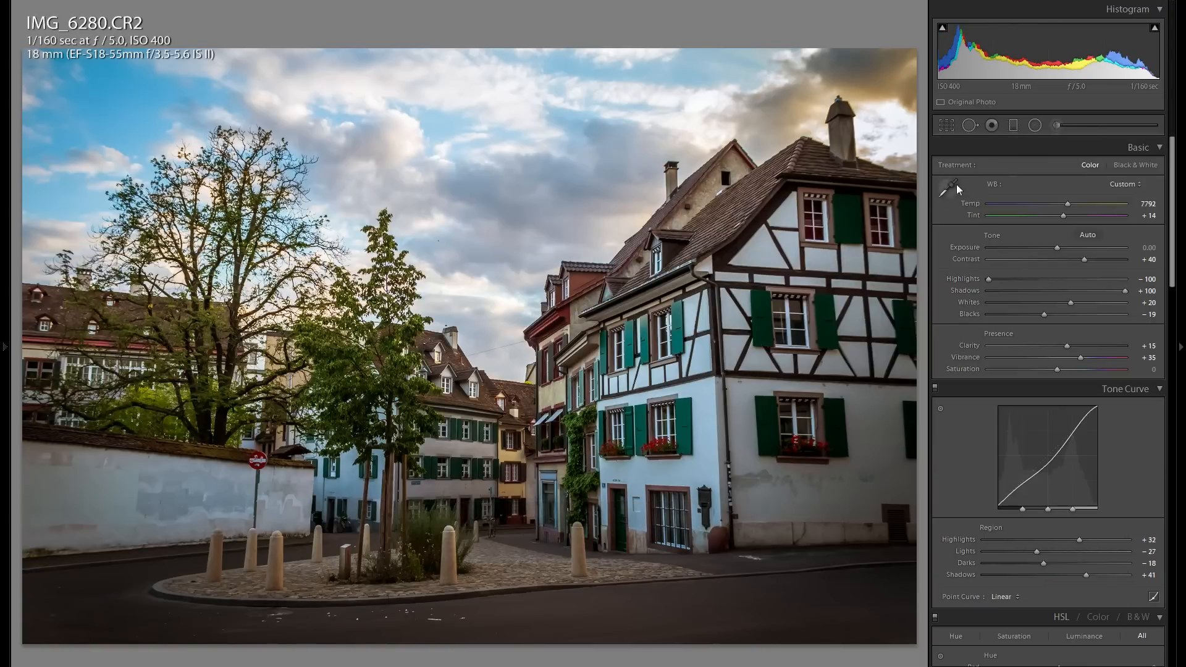
Step: Draw a second graduated filter with Exposure 0.00 across the houses down to the street, and adjust its spread and position
click(1013, 125)
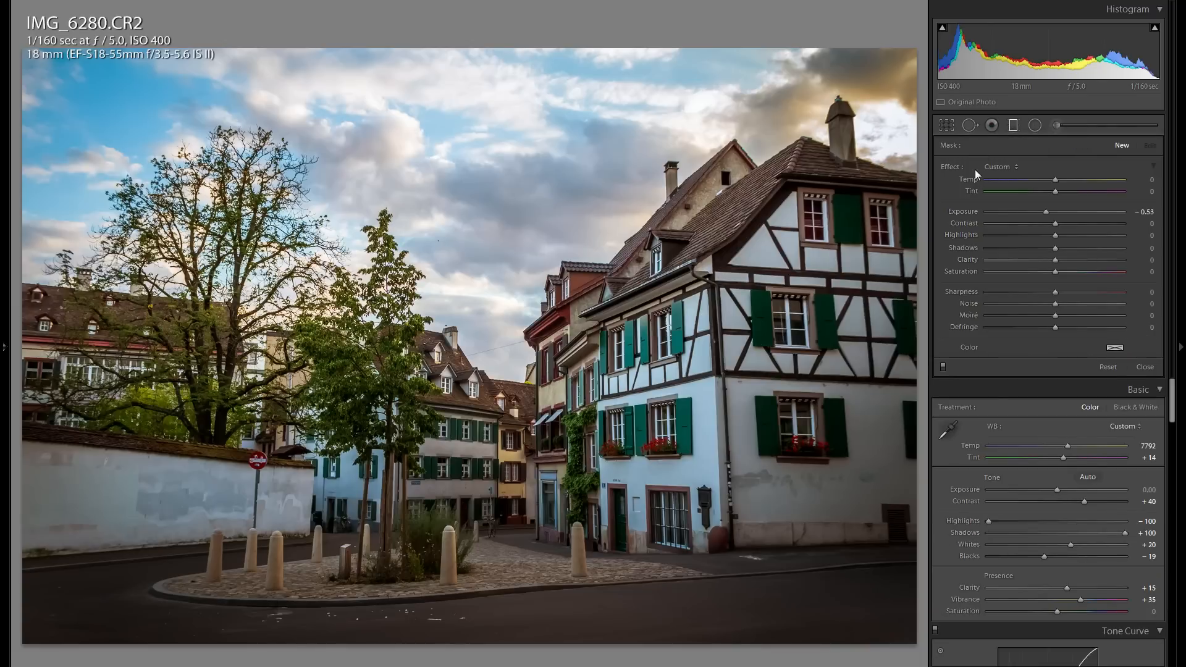
double_click(965, 212)
drag(434, 279, 452, 494)
drag(578, 491, 578, 534)
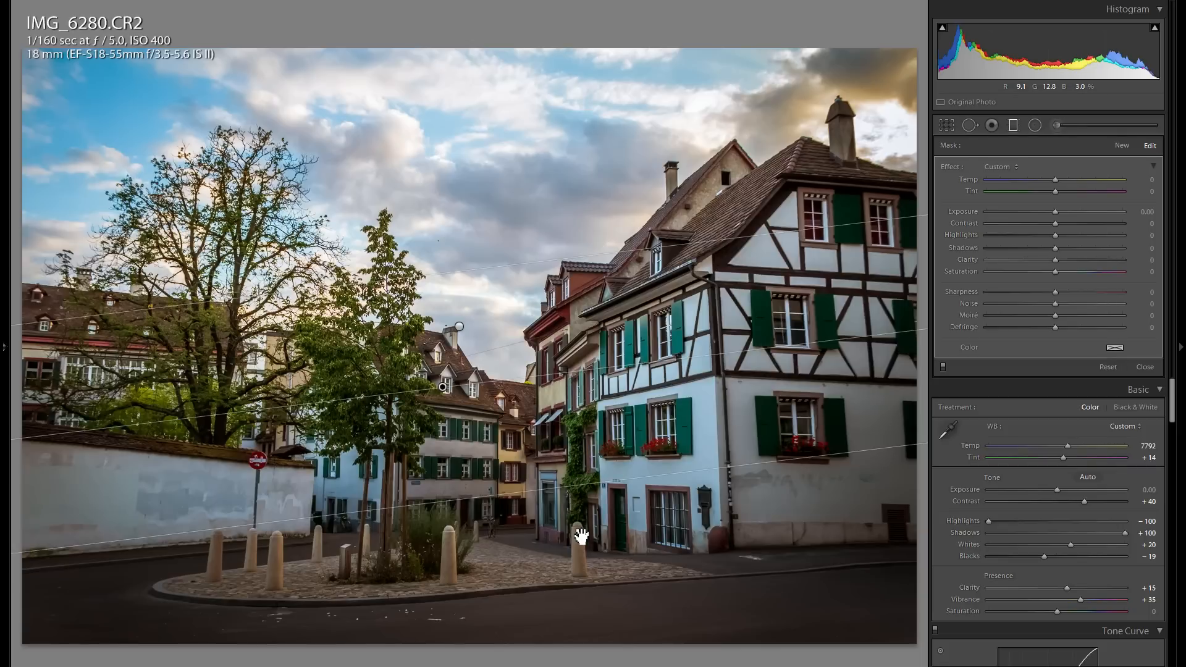
drag(449, 388, 445, 359)
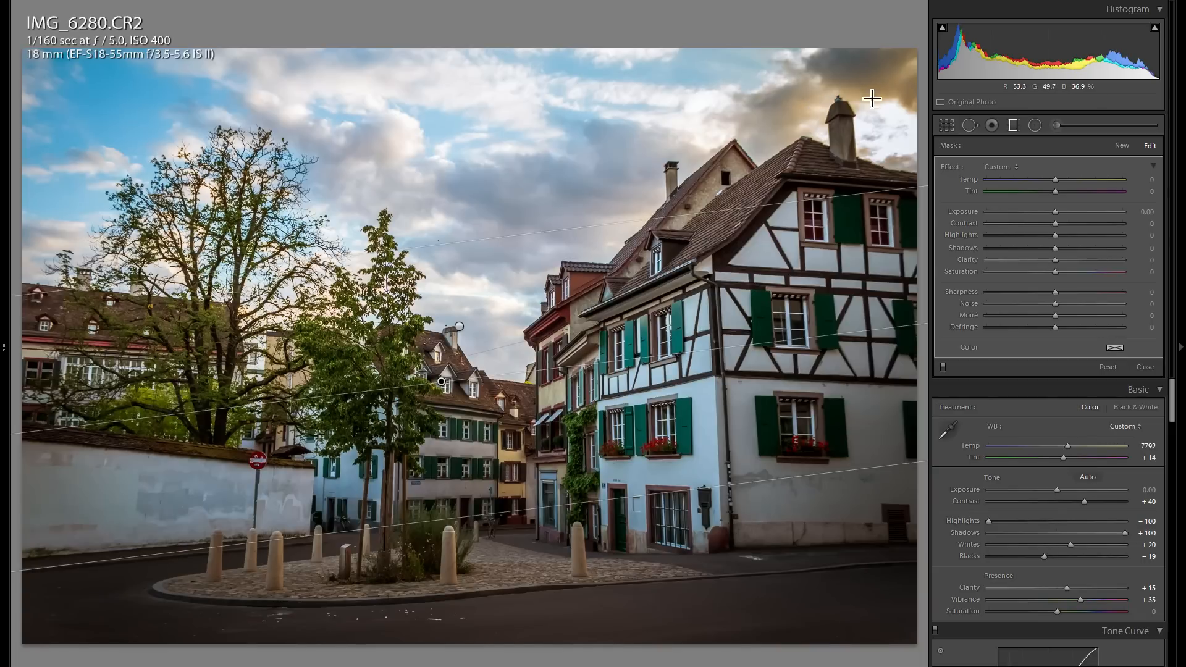
Step: Rotate the second graduated filter to a rising diagonal, centre it on the small tree and set its Exposure to 0.16
drag(398, 389, 148, 302)
drag(630, 328, 626, 317)
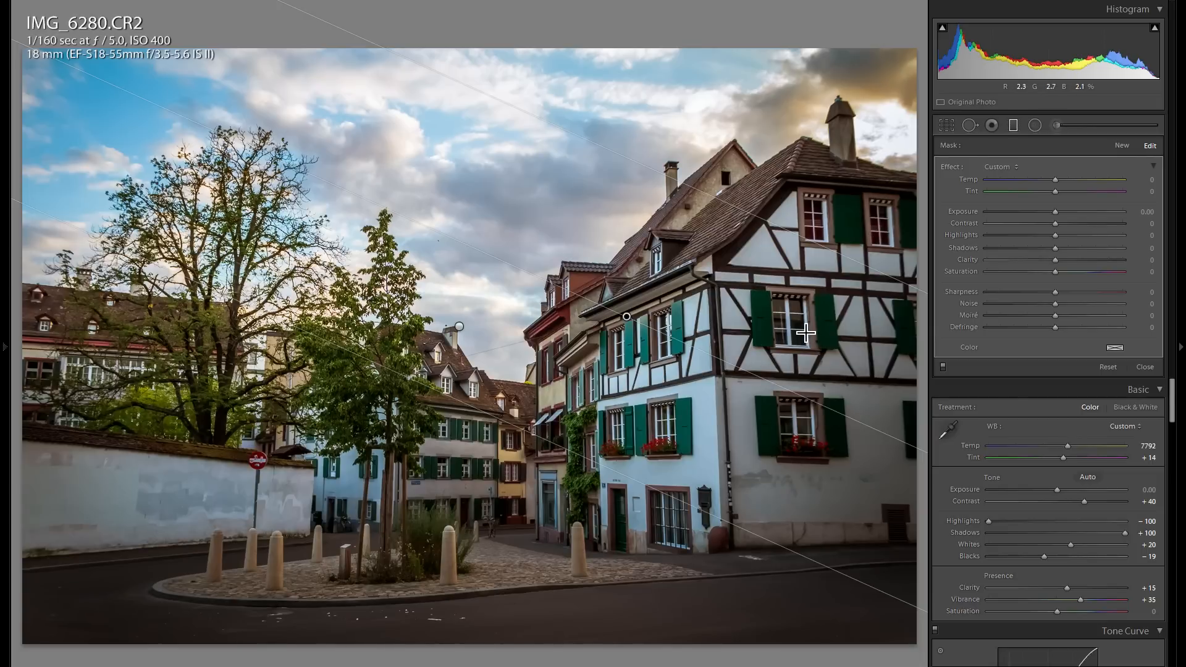
drag(815, 369, 836, 316)
drag(630, 321, 365, 328)
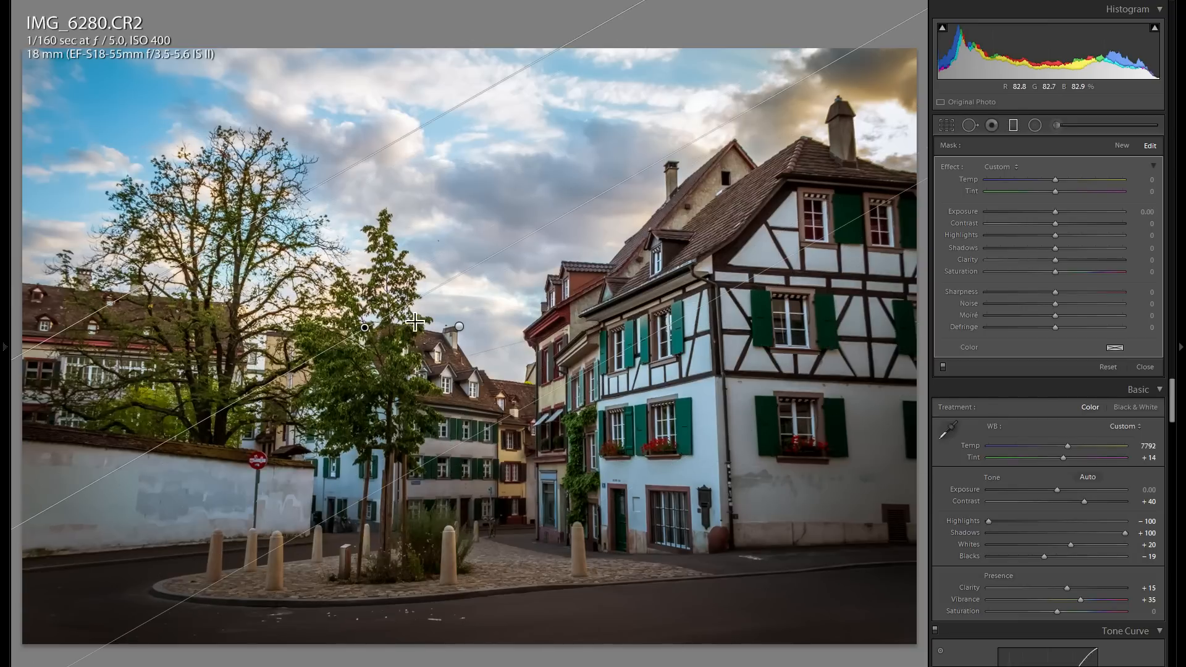
drag(444, 292, 448, 301)
drag(373, 332, 378, 357)
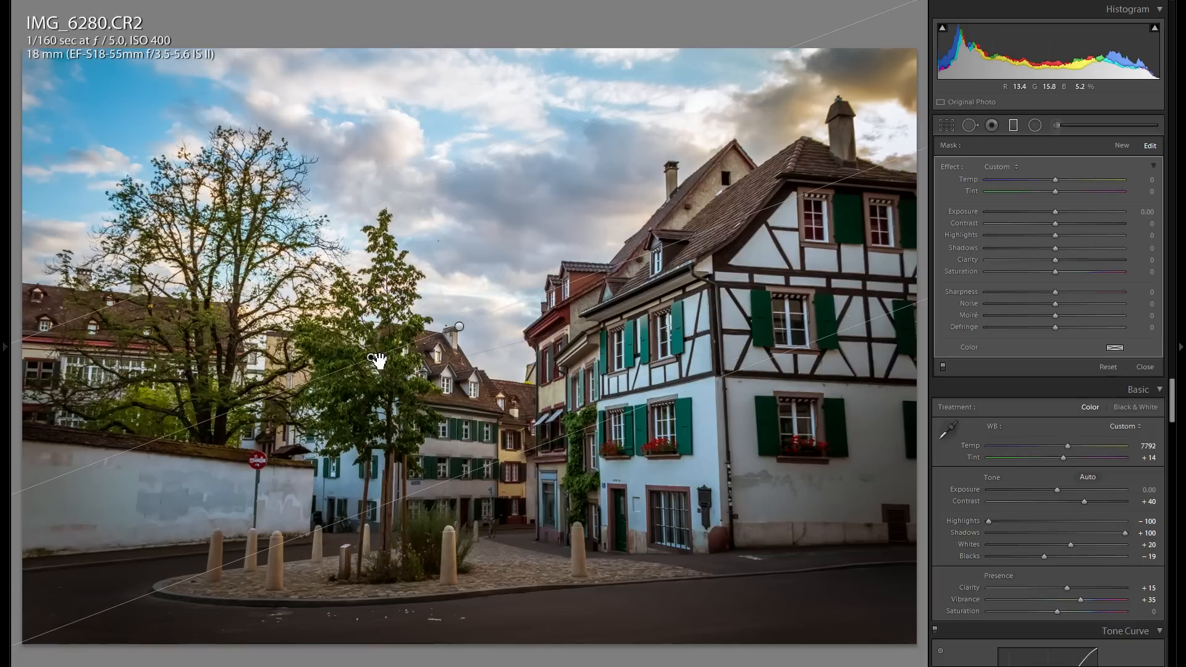
drag(1055, 212, 1060, 212)
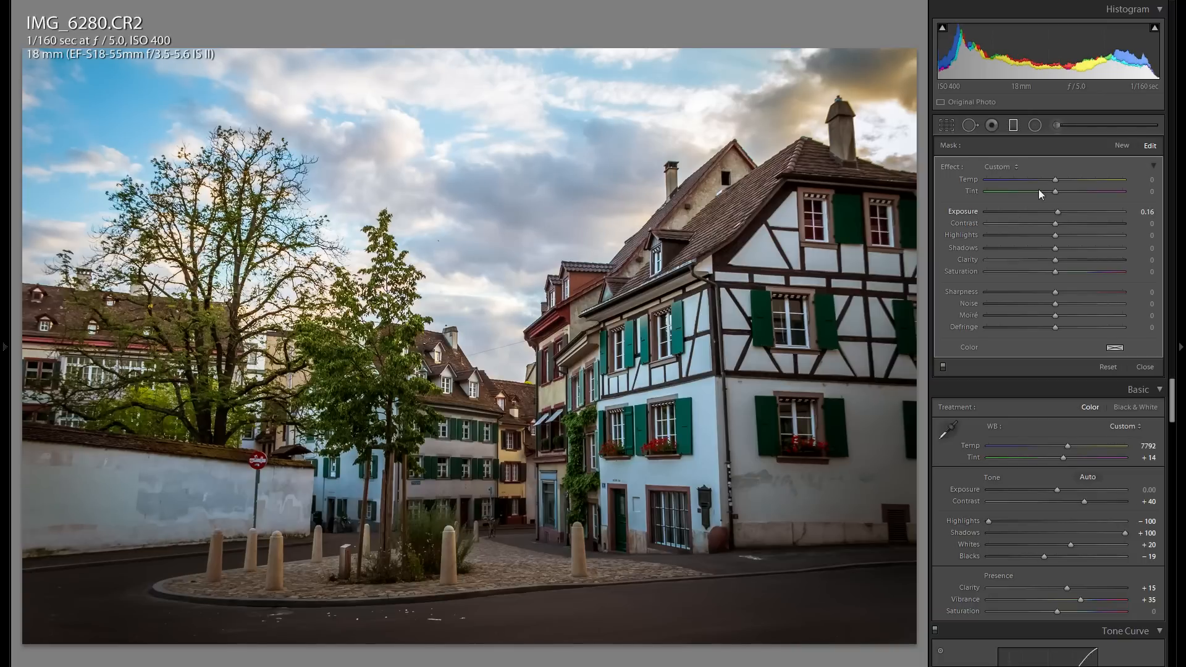
Step: Draw a third graduated filter diagonally upward from the street, move it onto the small tree and set its Exposure to -0.13
click(1126, 145)
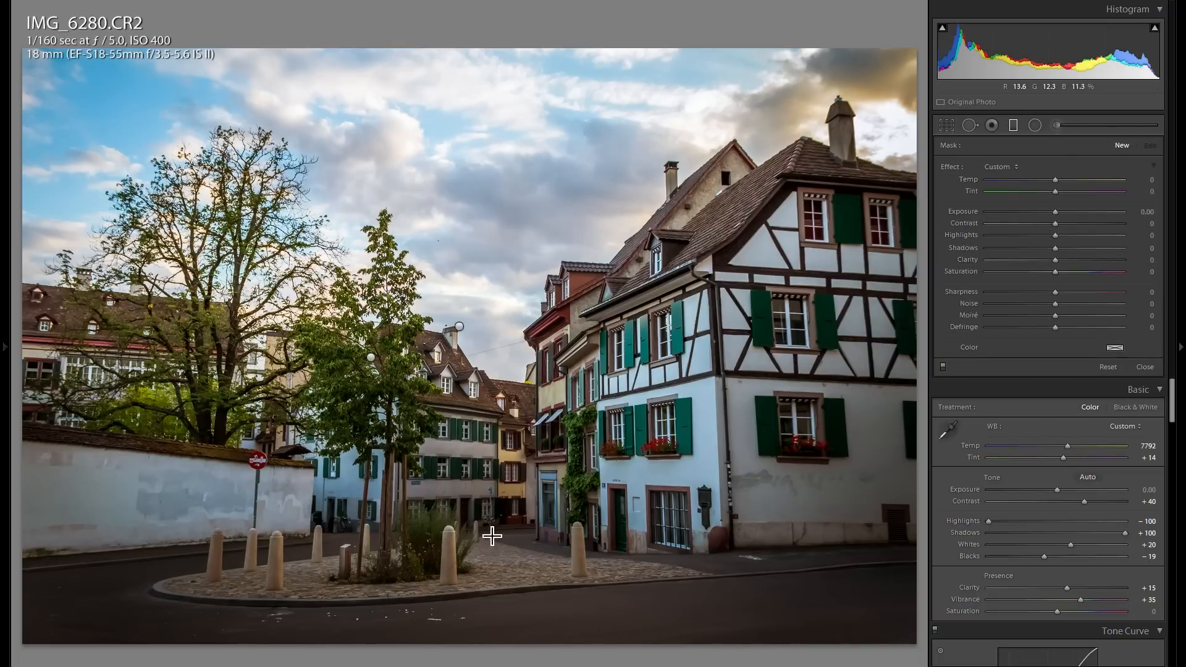
drag(378, 363, 212, 486)
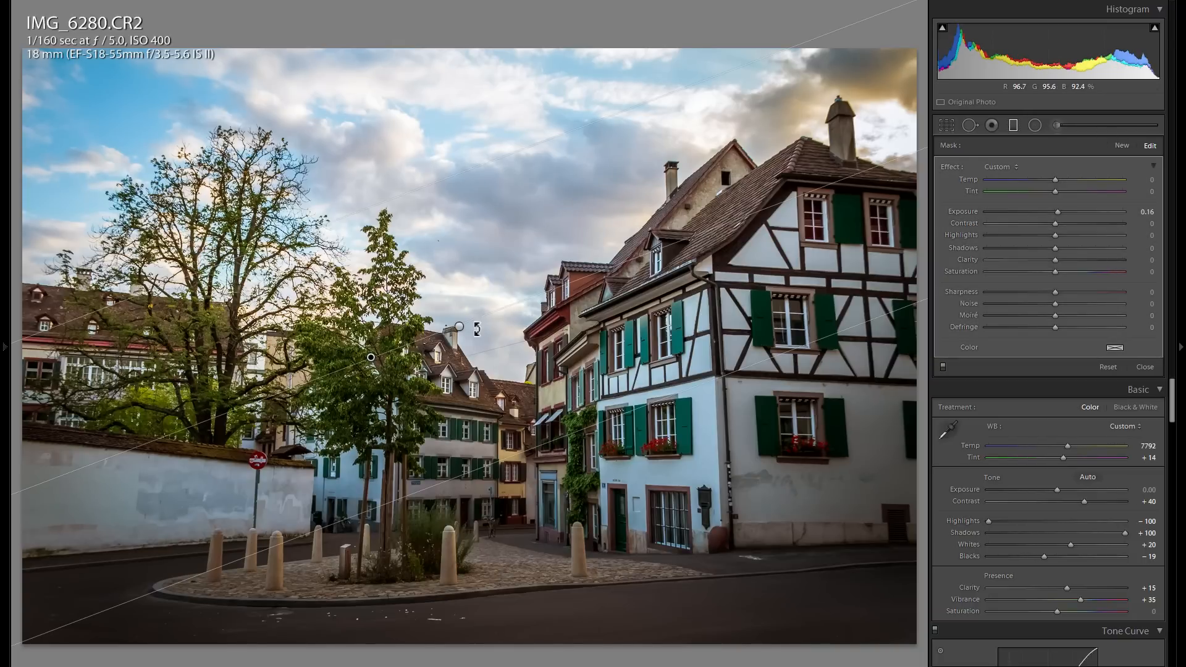
drag(524, 569, 389, 250)
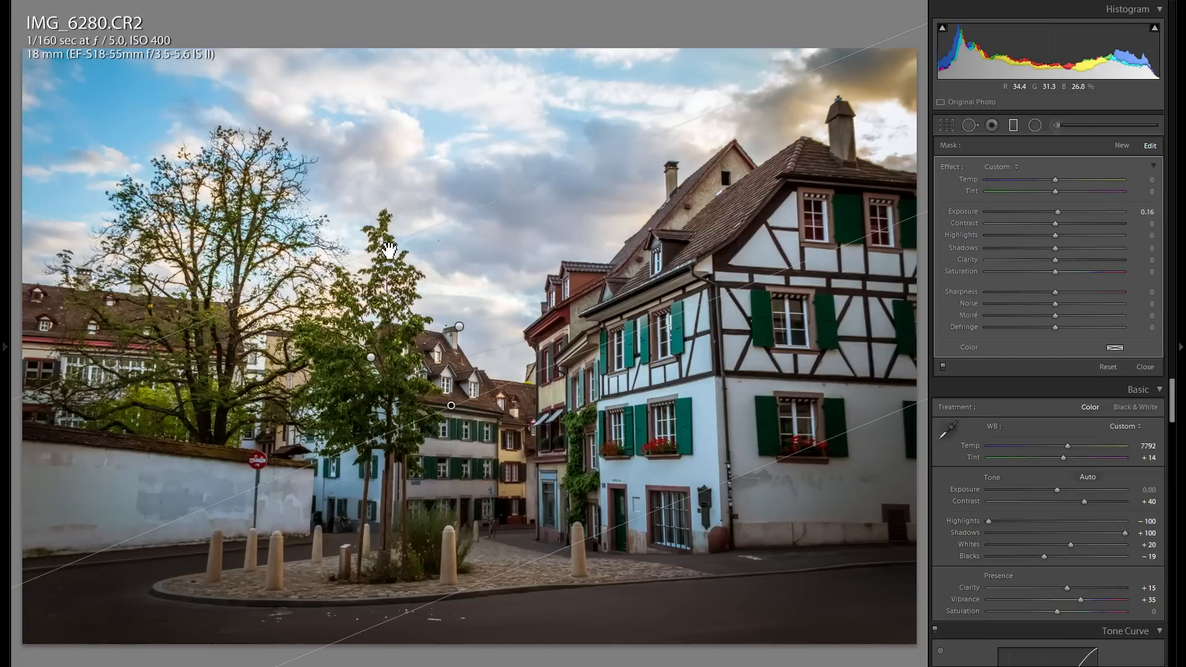
drag(450, 406, 406, 353)
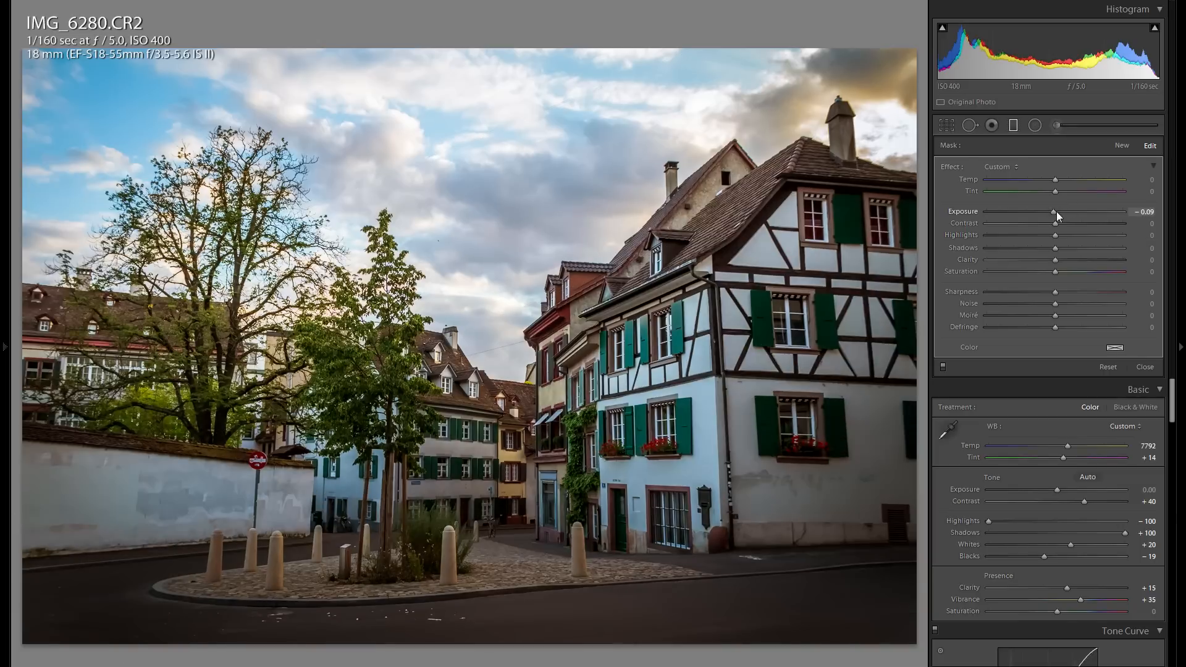
drag(1056, 211, 1055, 211)
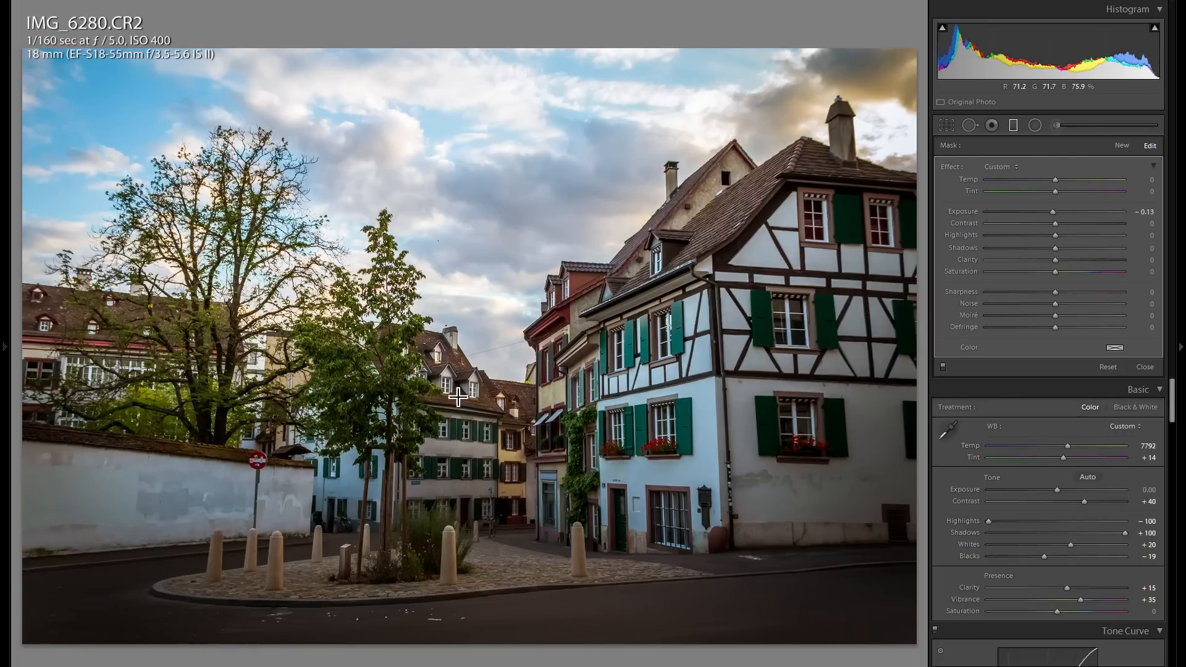
Step: Delete the two diagonal graduated filters on the small tree, undo the deletions and close the Graduated Filter
right_click(407, 354)
click(430, 377)
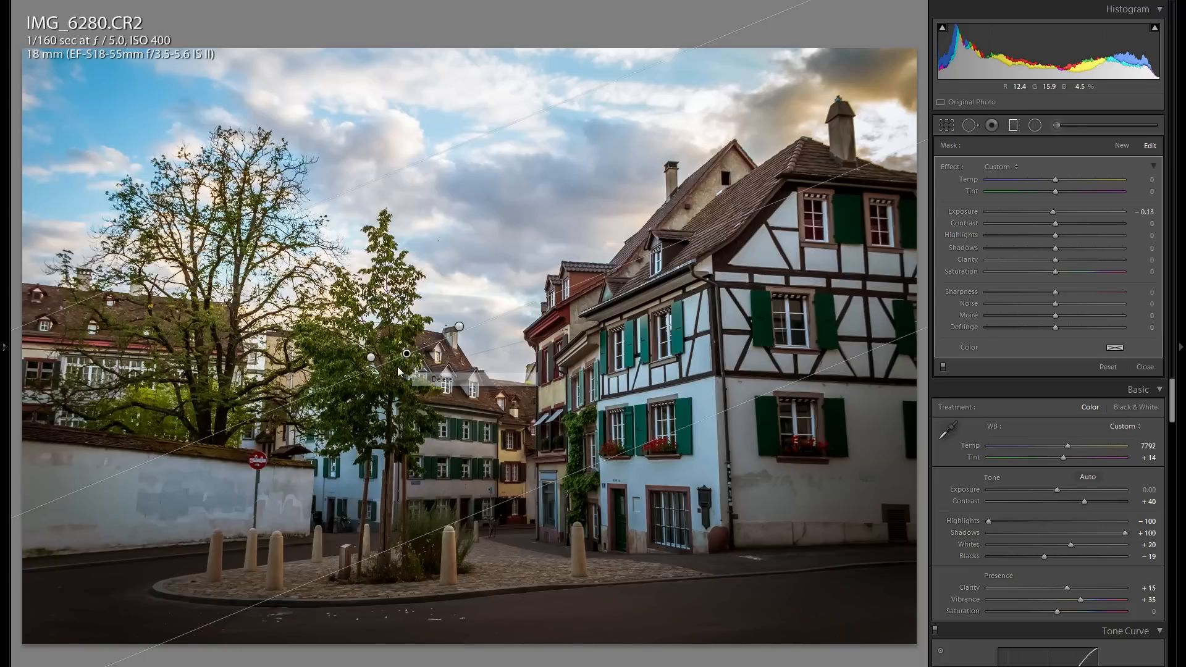
right_click(372, 358)
click(405, 379)
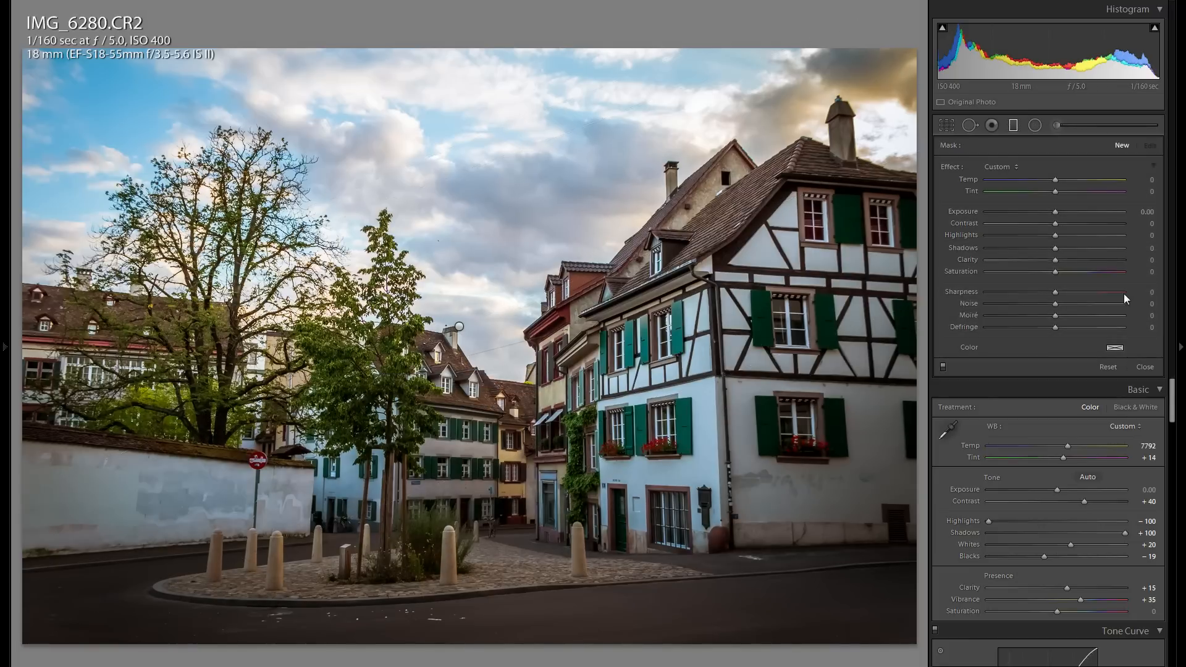
key(ctrl+z)
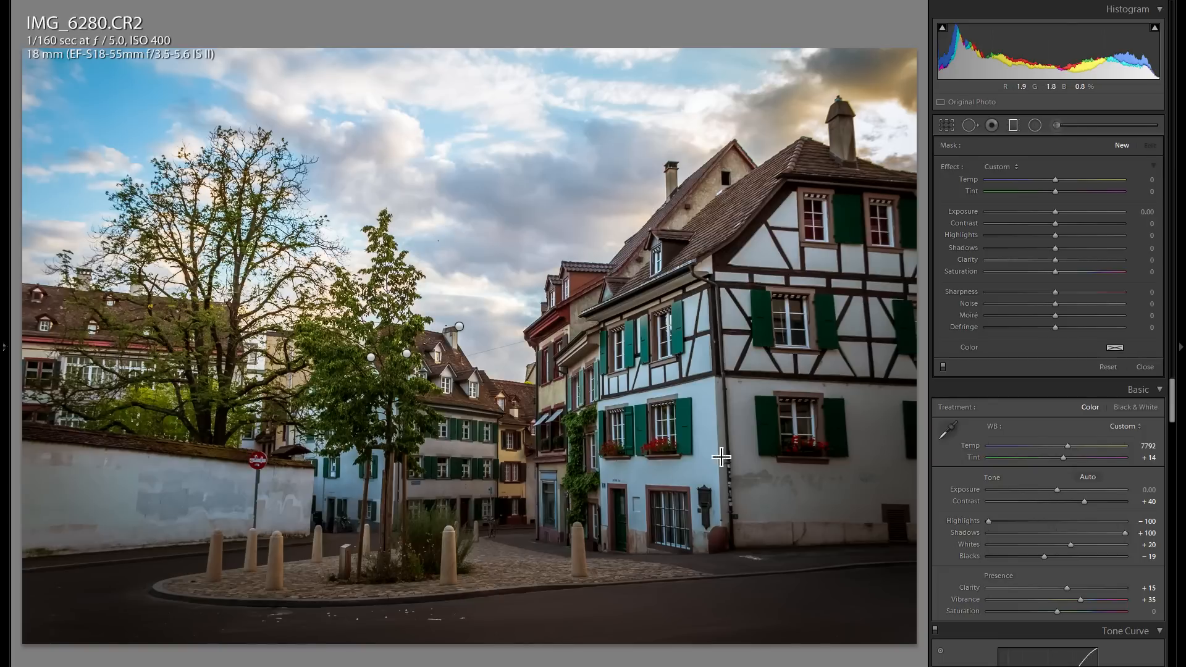
click(1013, 128)
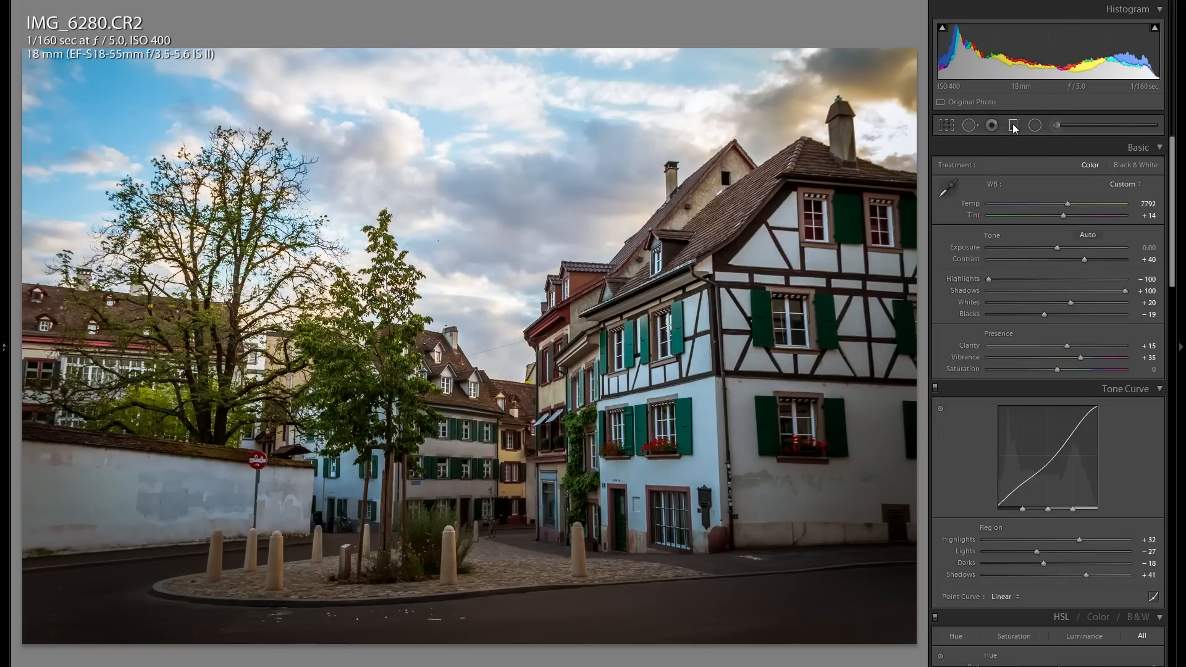
Step: Draw a wide elliptical radial filter, place it over the cobbled island with the bollards and set its Exposure to 0.45
click(1036, 125)
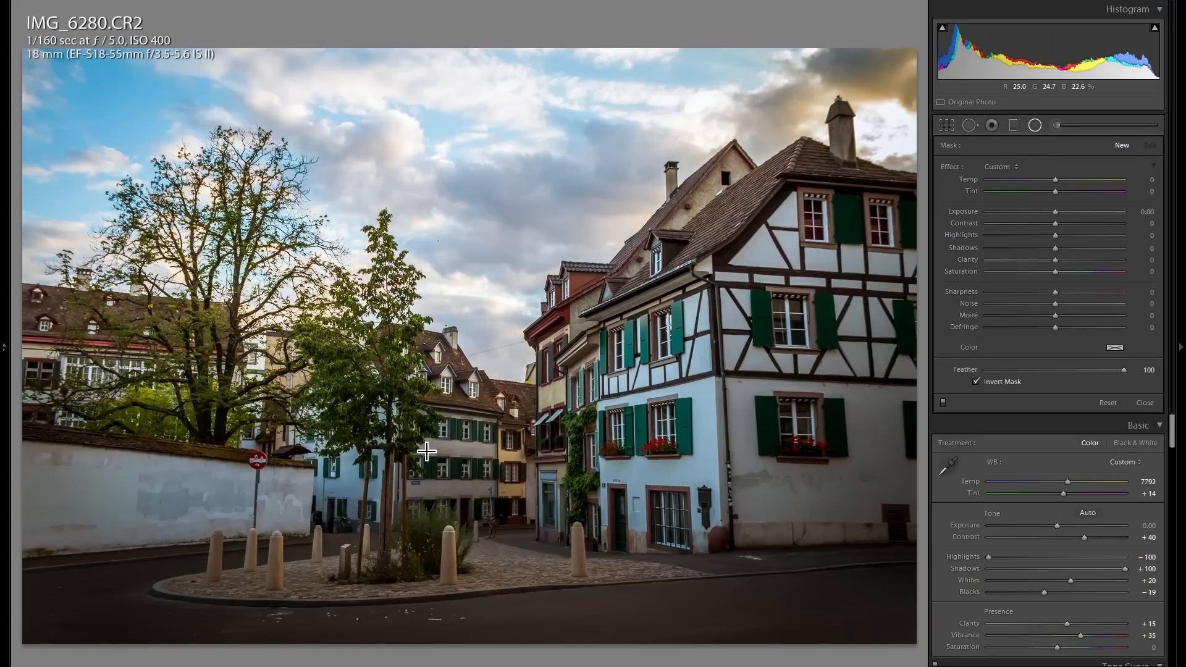
drag(413, 459, 622, 498)
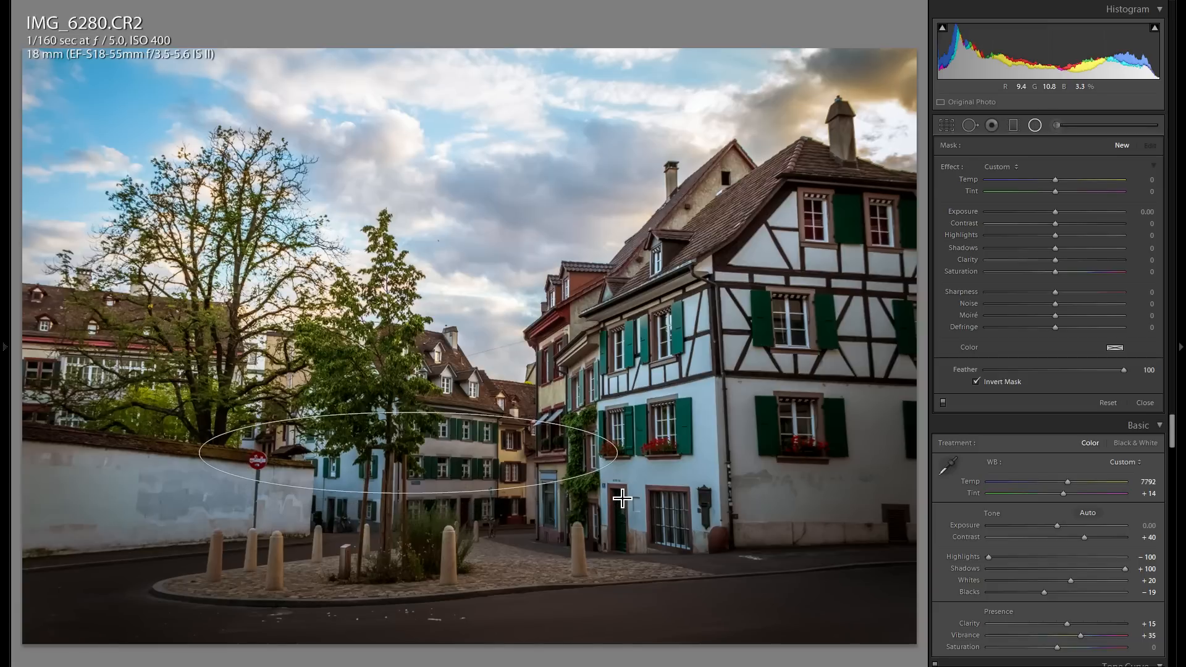
drag(480, 469, 437, 571)
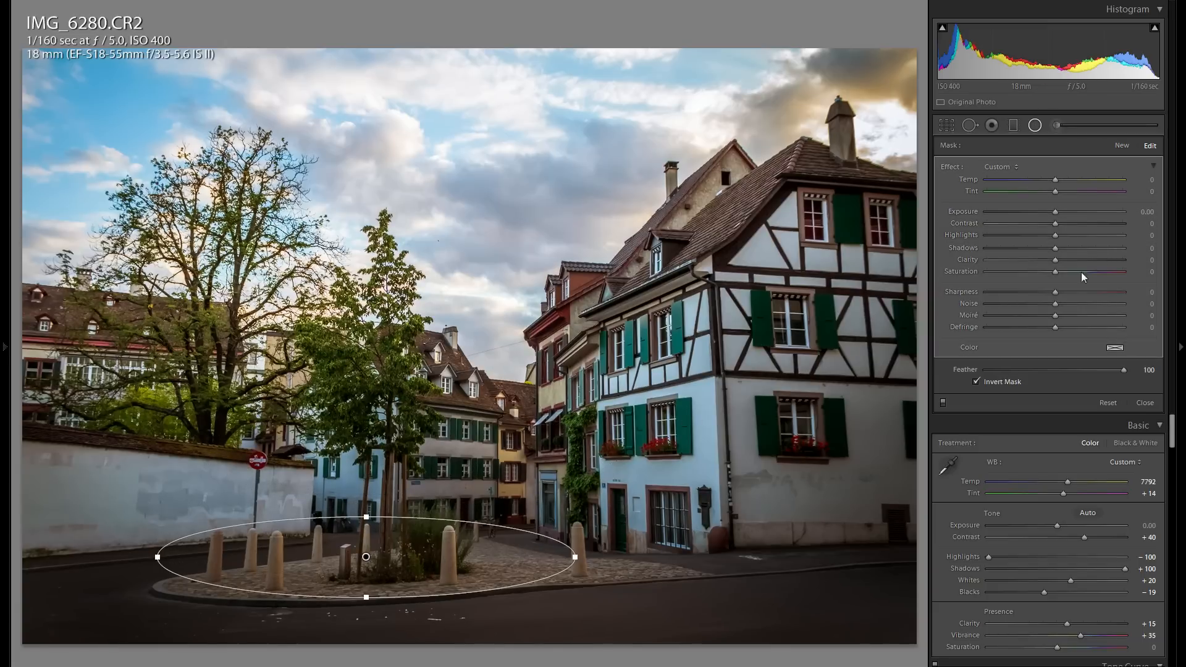
drag(1056, 213, 1062, 213)
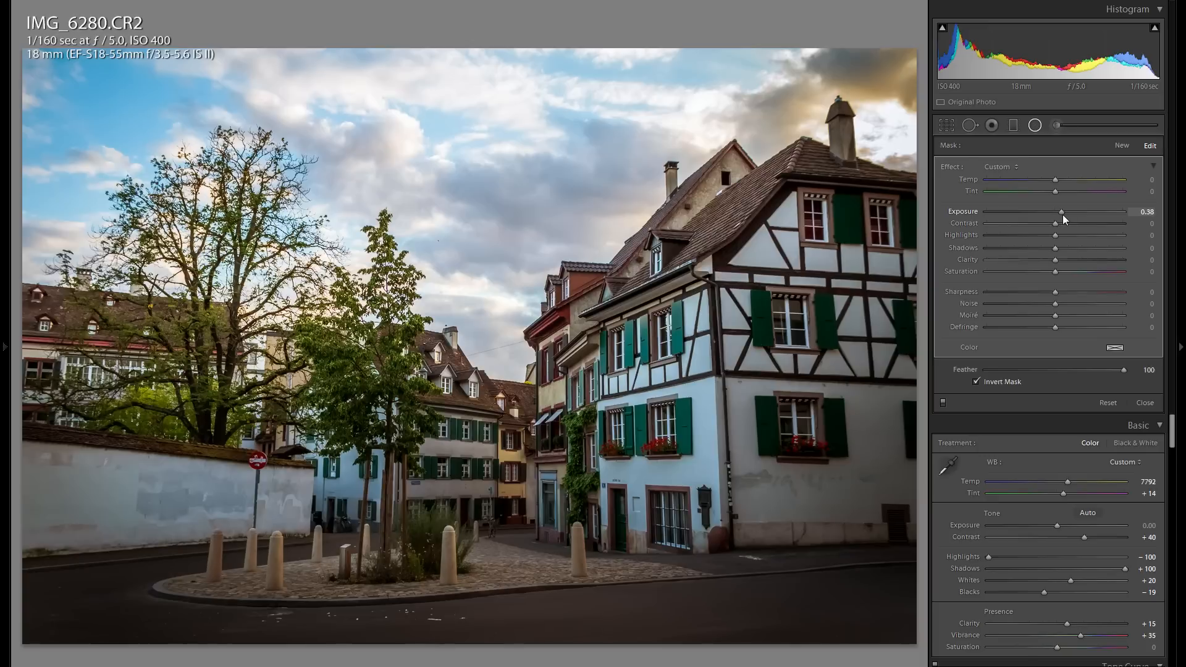
Step: Move the radial filter onto the distant houses, make it narrower and flatter, and place a duplicate just below it
drag(364, 565, 468, 465)
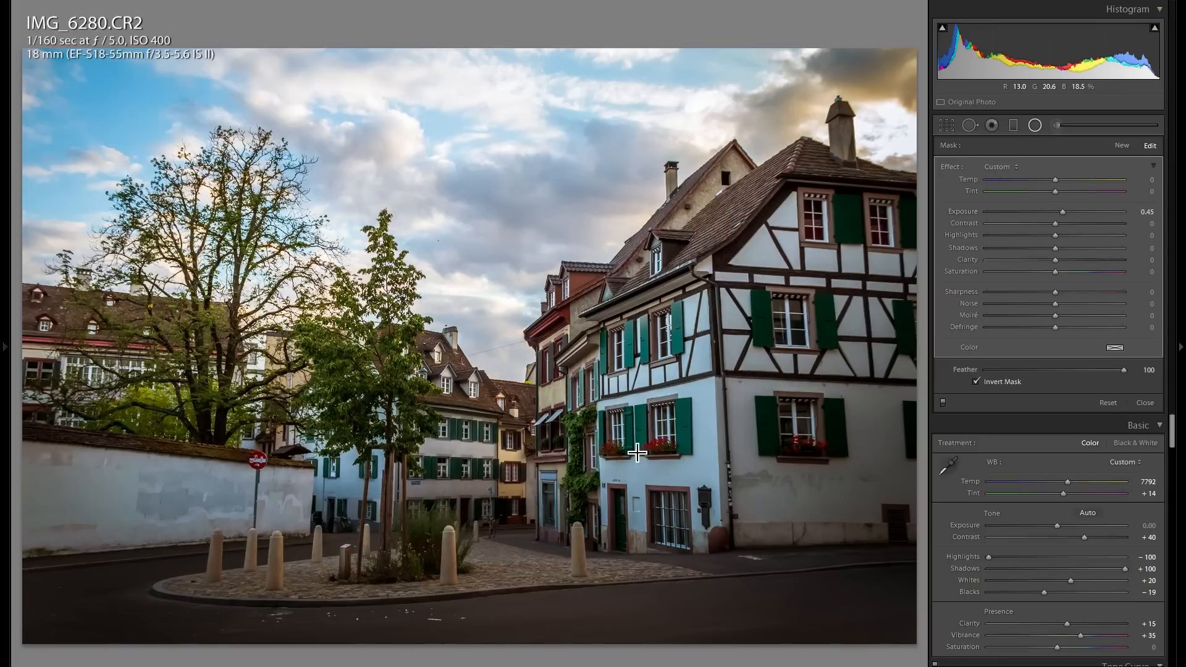
drag(665, 457, 599, 457)
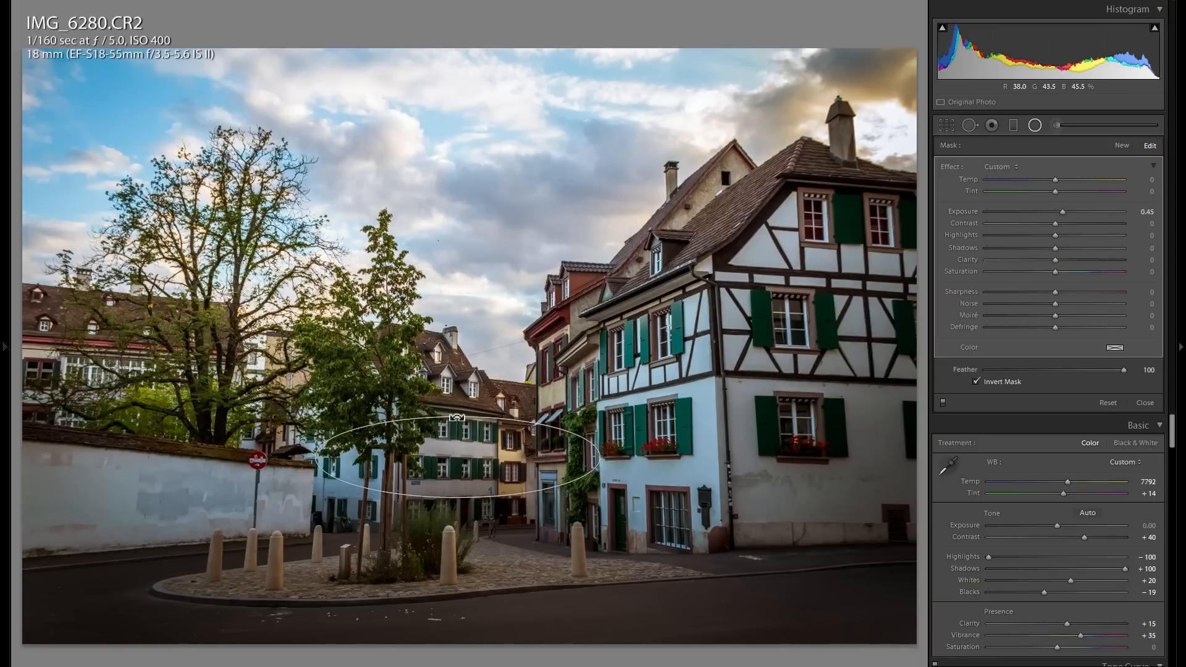
drag(454, 412, 502, 492)
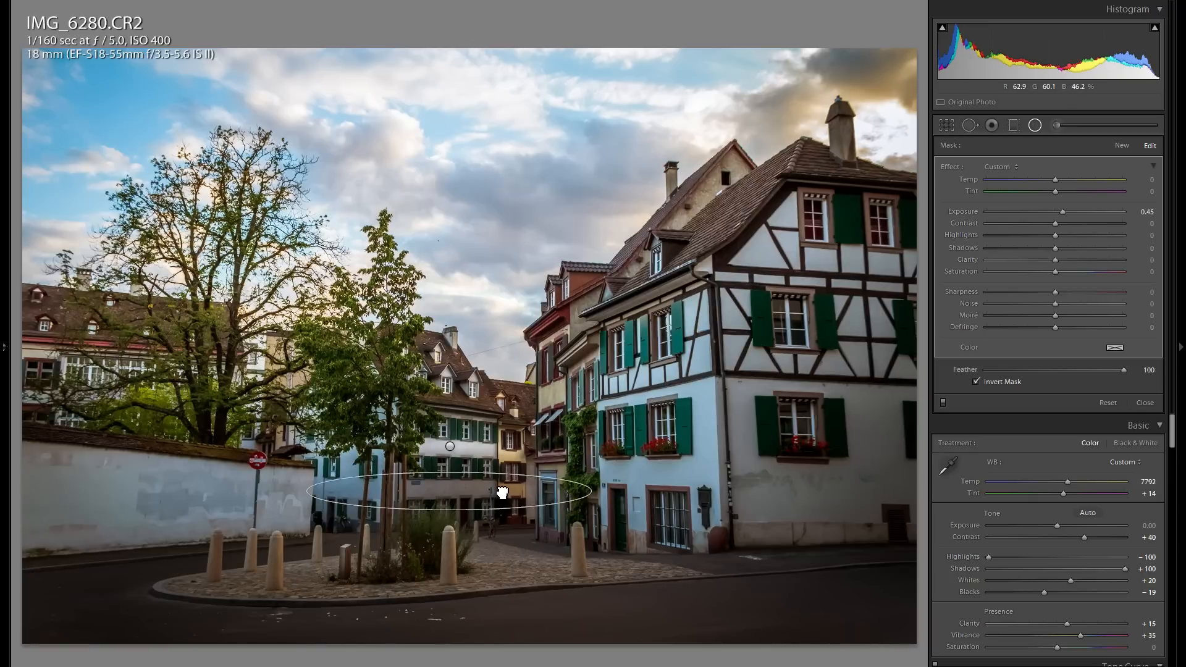
right_click(500, 492)
key(Escape)
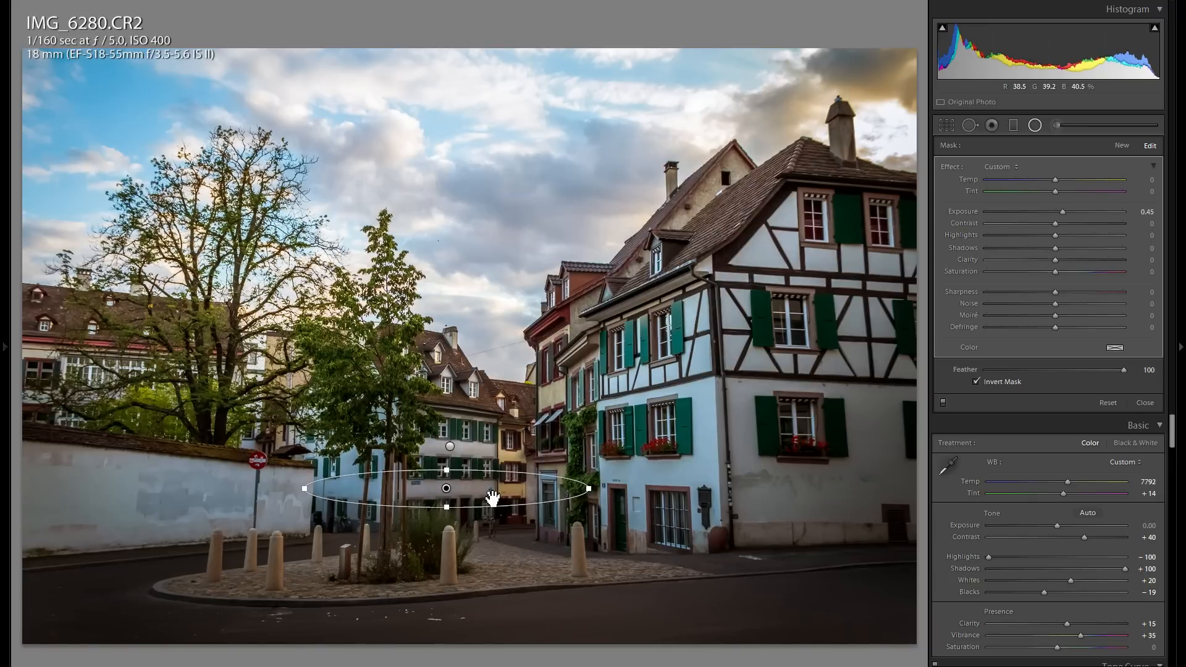
Step: Place duplicates of the radial filter on the distant roofs and on the white garden wall, with the wall copy's Exposure at 0.16
drag(507, 418, 500, 371)
right_click(513, 384)
click(525, 384)
drag(392, 376, 188, 447)
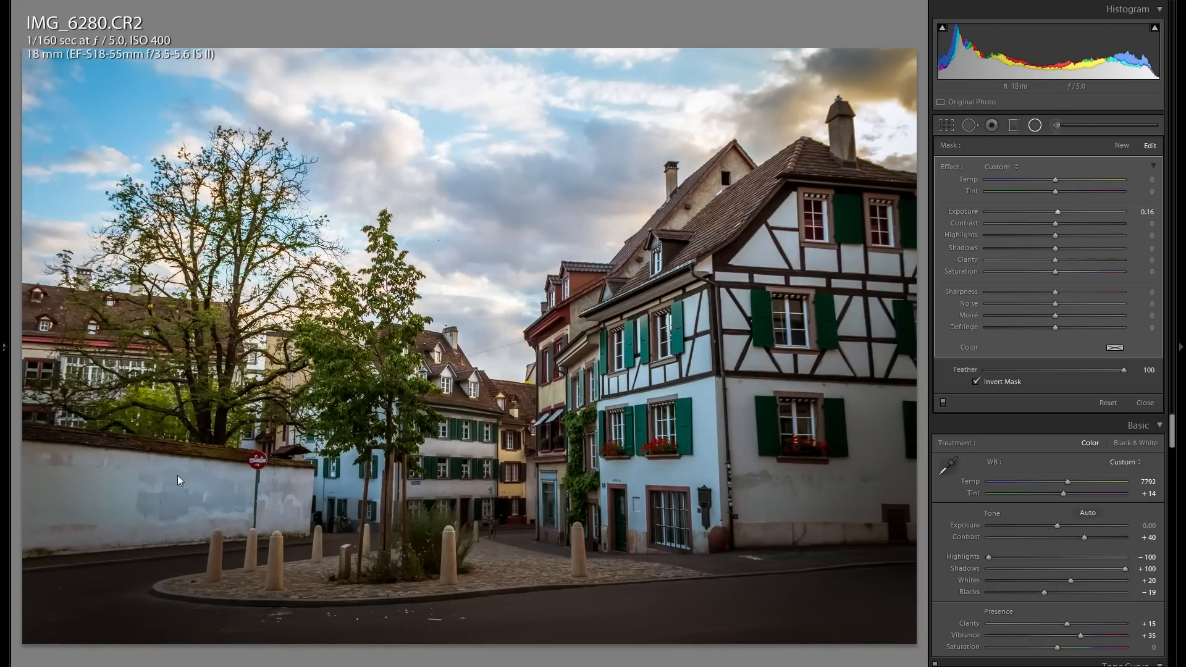
Step: Duplicate the wall's radial filter onto the cobbled island around the shrub and set its Exposure to 0.42
right_click(187, 495)
click(234, 499)
drag(225, 499, 416, 572)
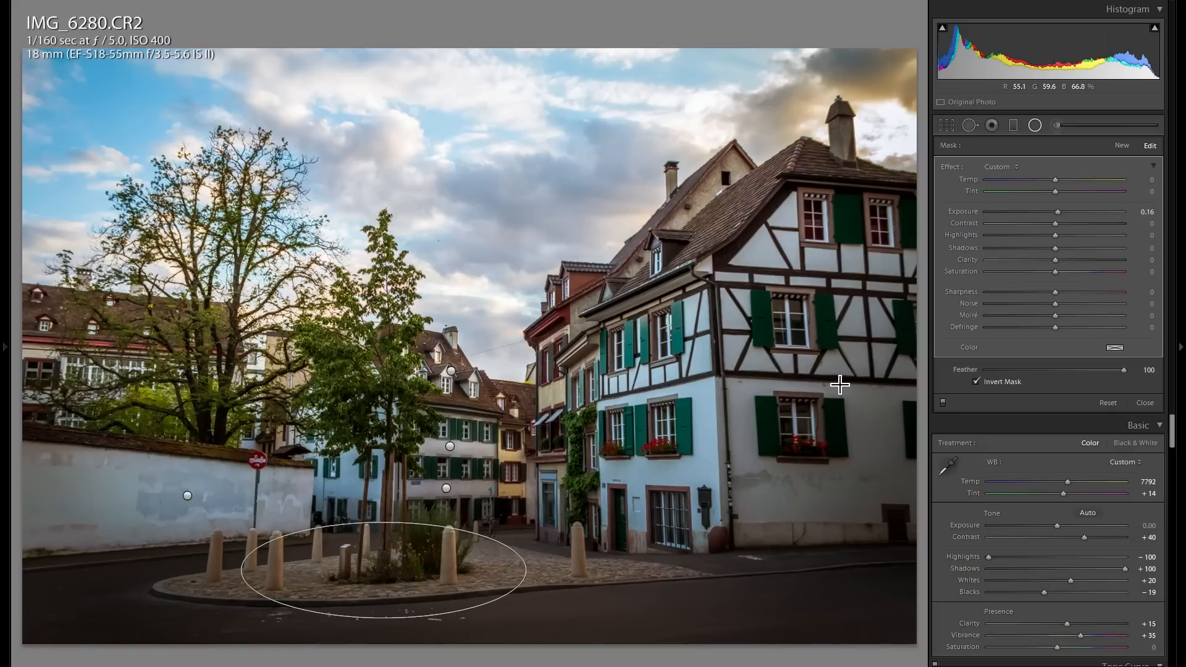
drag(1057, 211, 1076, 216)
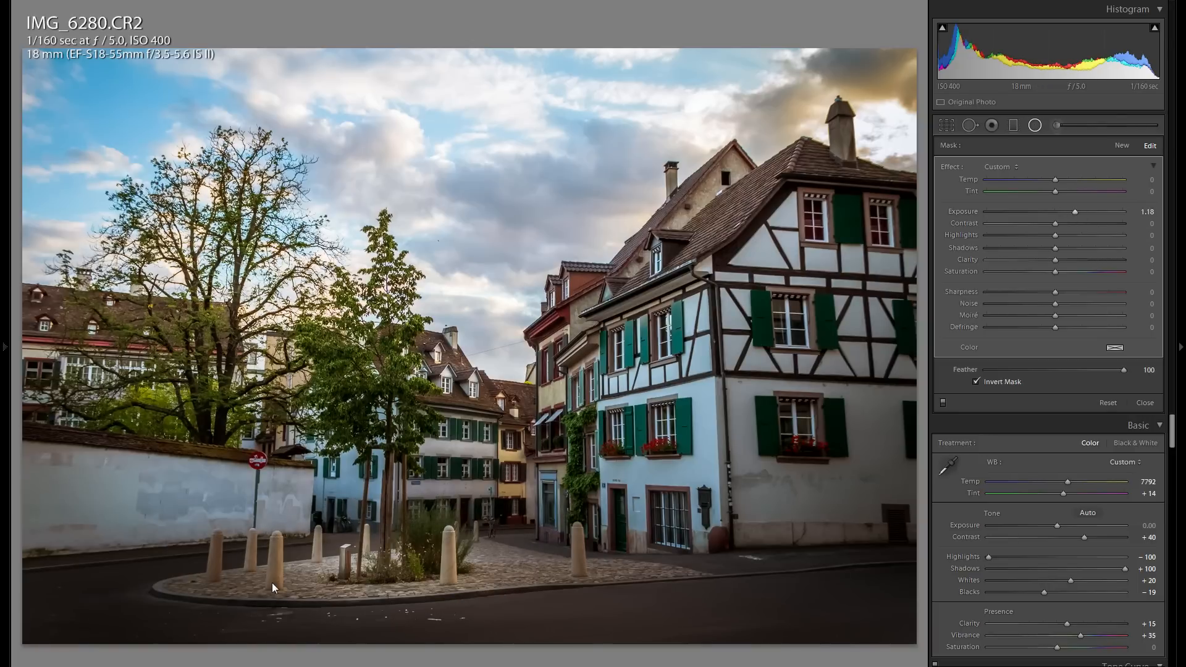
drag(1075, 212, 1059, 214)
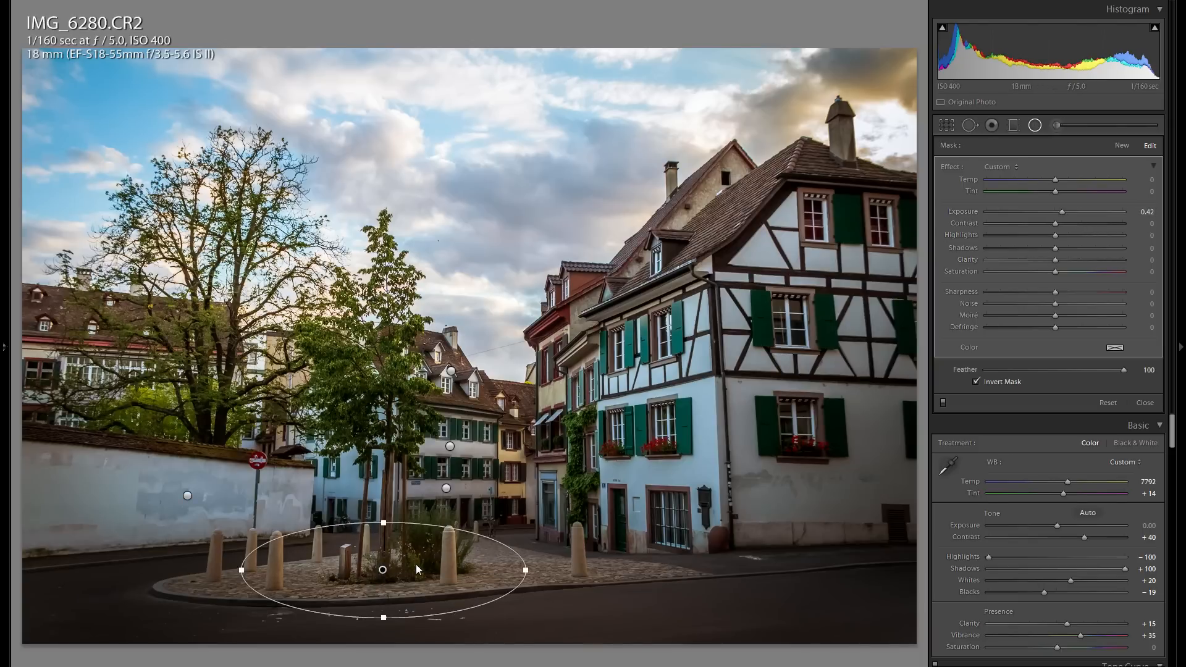
Step: Place two duplicates of the island's radial filter on the half-timbered house, one over the ground floor and one by the upper windows
drag(639, 518, 662, 383)
right_click(668, 483)
click(704, 491)
right_click(662, 383)
click(688, 383)
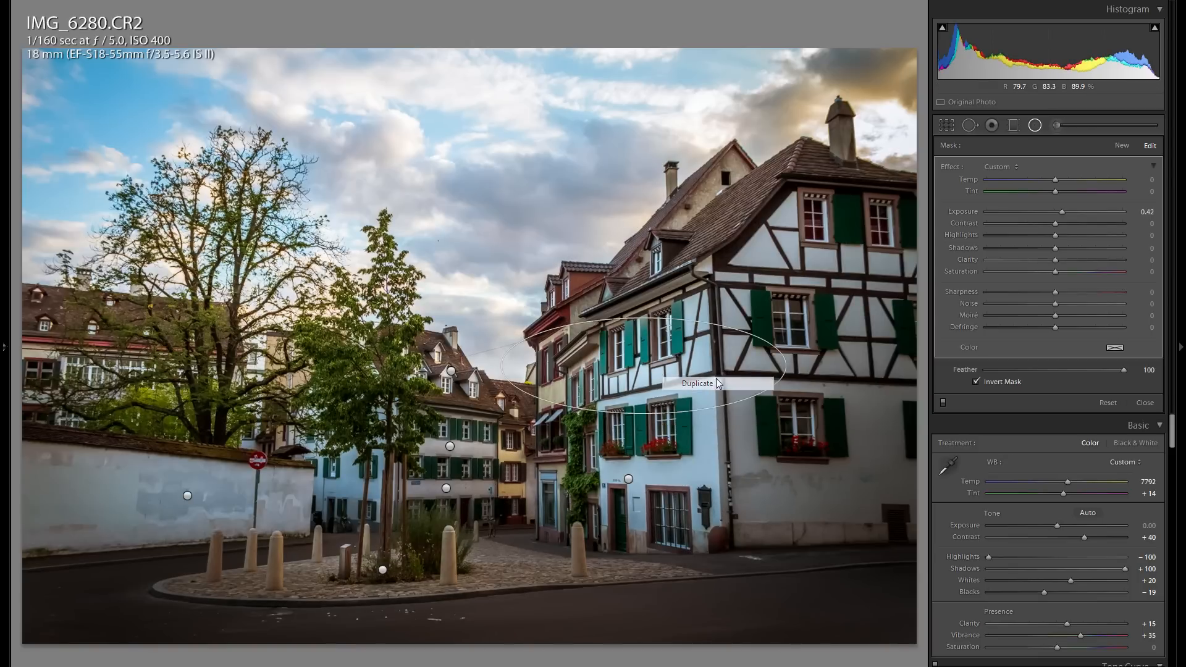
Step: Place two more radial filter duplicates, one on the paving beside the rightmost bollard and one on the street in front of the island
drag(669, 379, 626, 572)
right_click(626, 573)
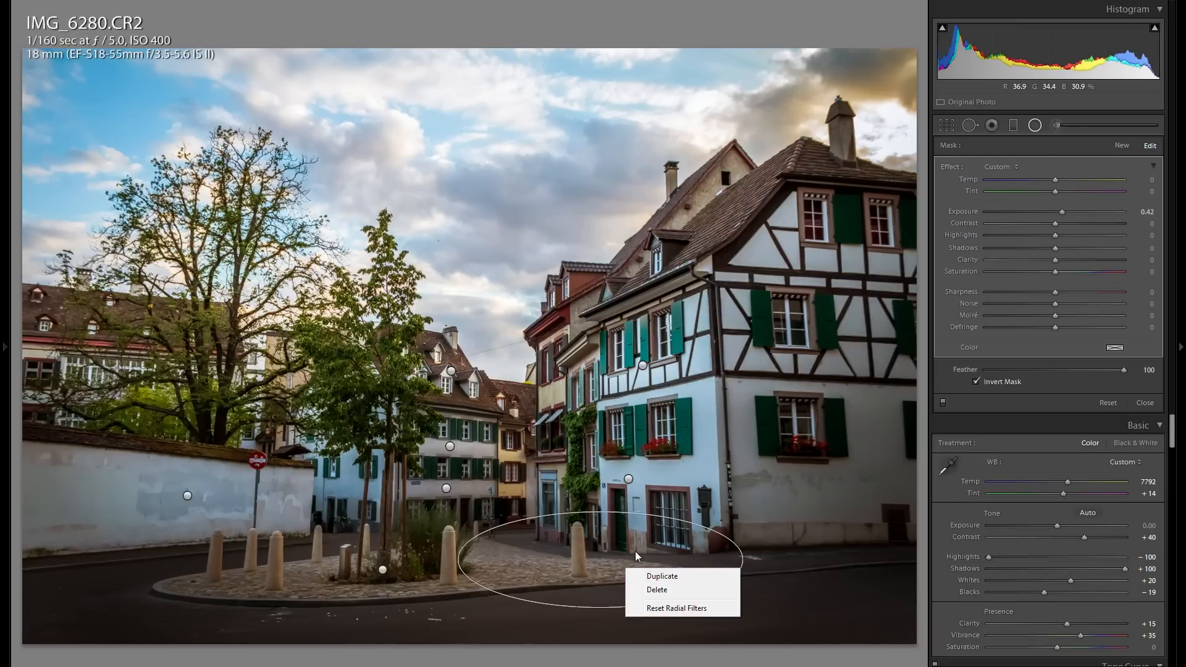
click(662, 576)
drag(599, 559, 585, 594)
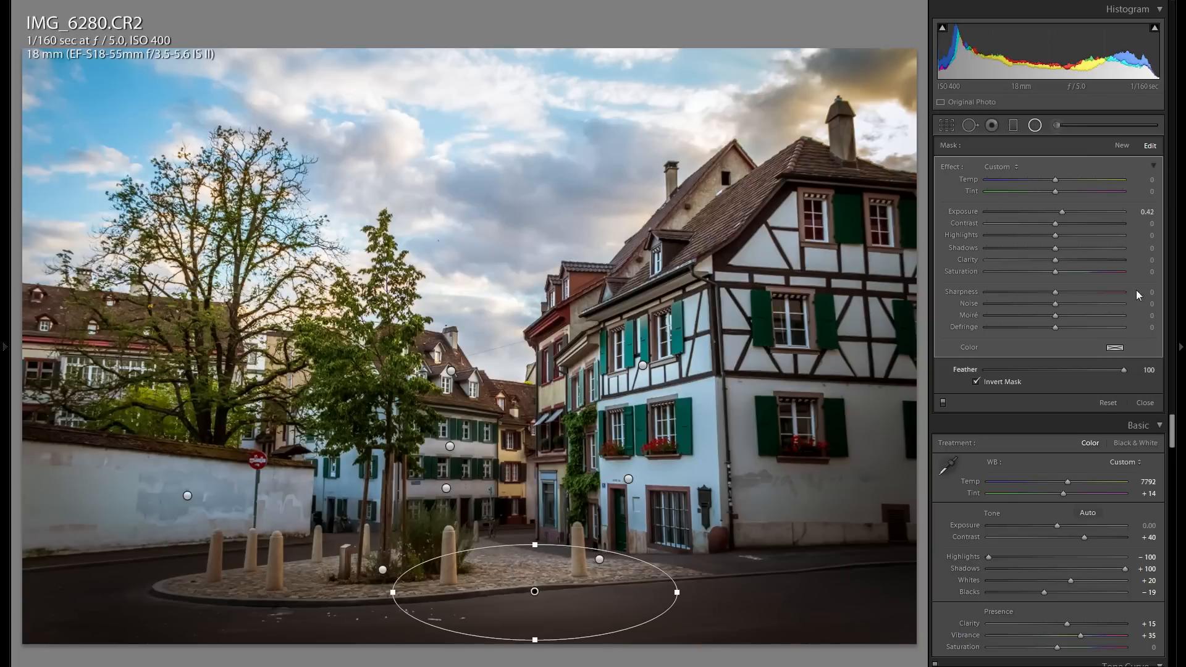
click(1115, 349)
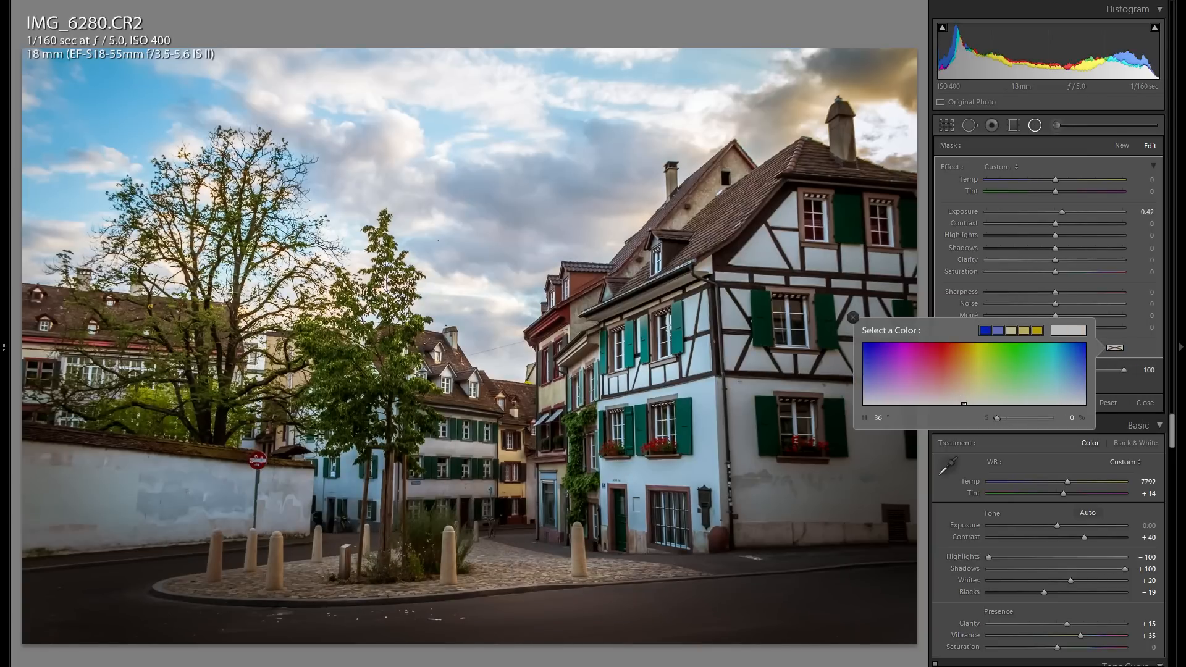
click(853, 318)
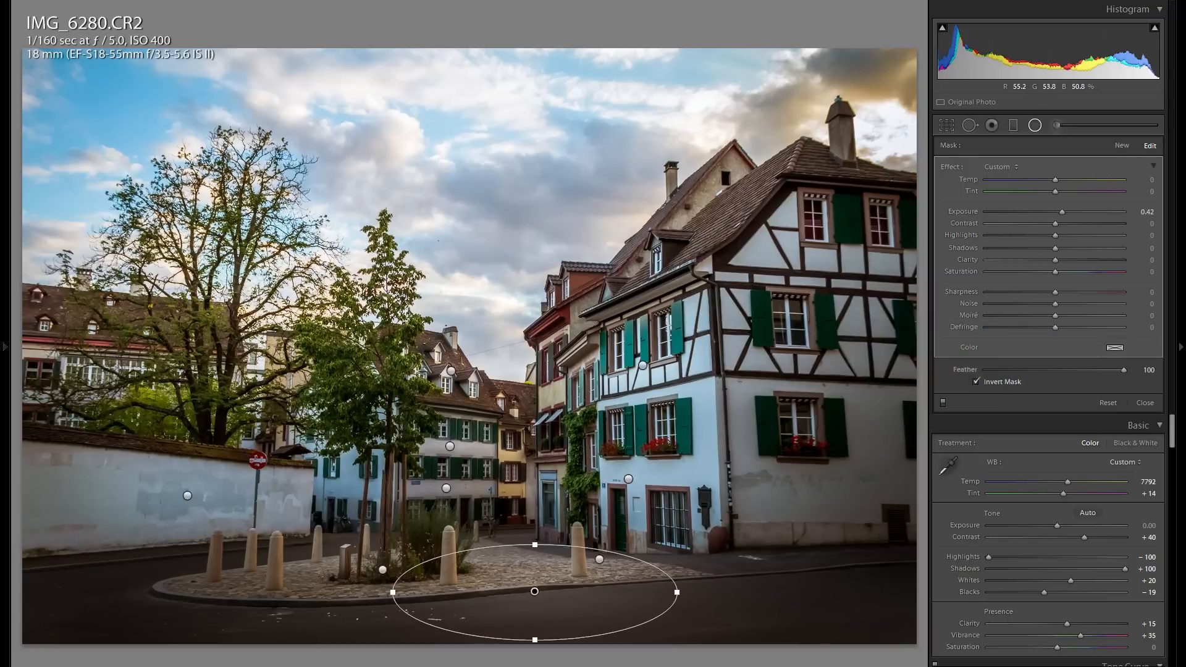
Step: Duplicate the street's radial filter onto the large tree, placing one copy at its lower foliage and another higher beside the roofs
right_click(583, 581)
key(Escape)
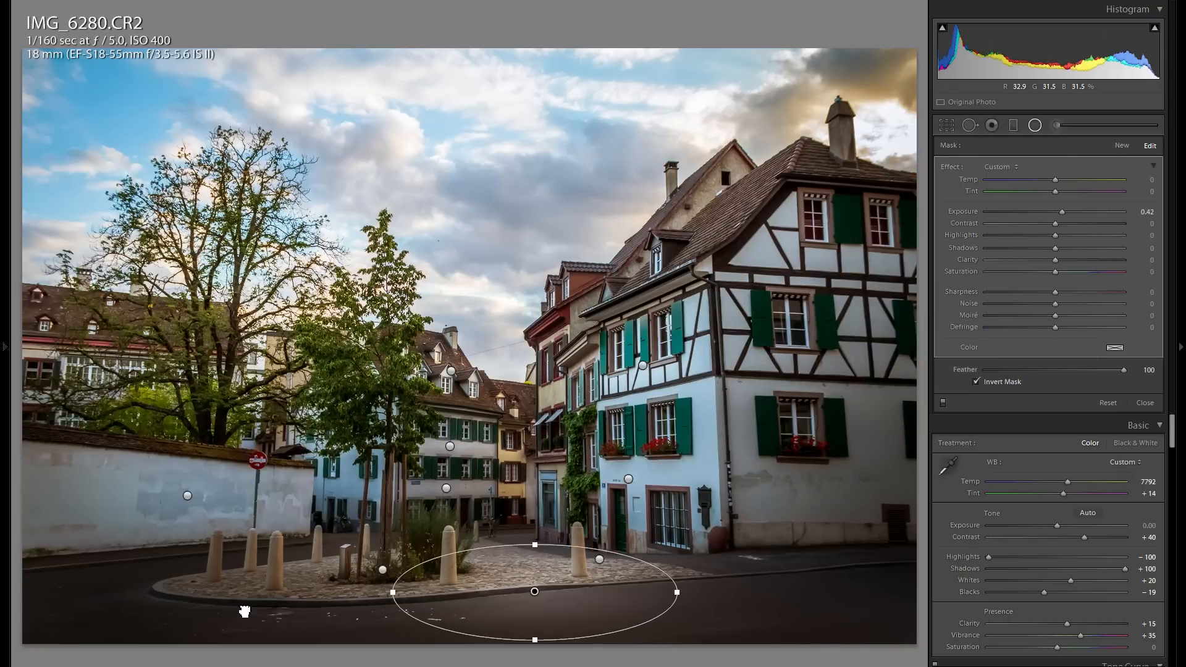
drag(245, 611, 432, 372)
right_click(226, 420)
click(249, 421)
right_click(263, 316)
click(283, 321)
Step: Duplicate the small tree's radial filter, place the copy lower on the same tree and make its ellipse slightly flatter
right_click(396, 364)
click(408, 374)
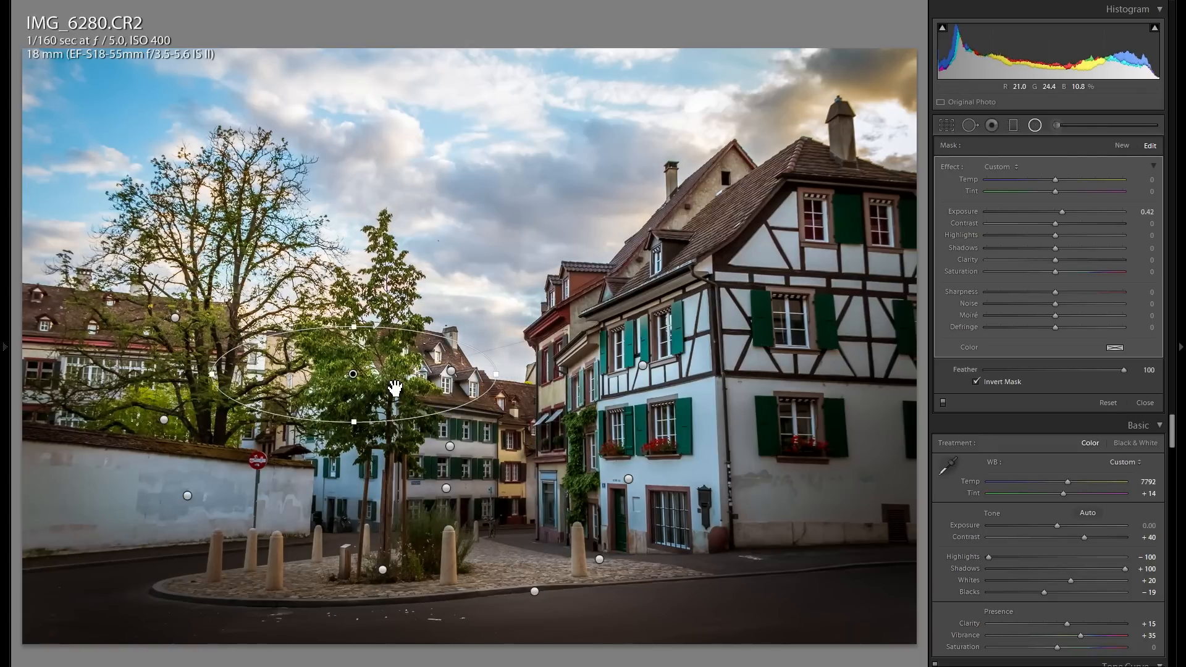
drag(396, 387, 407, 445)
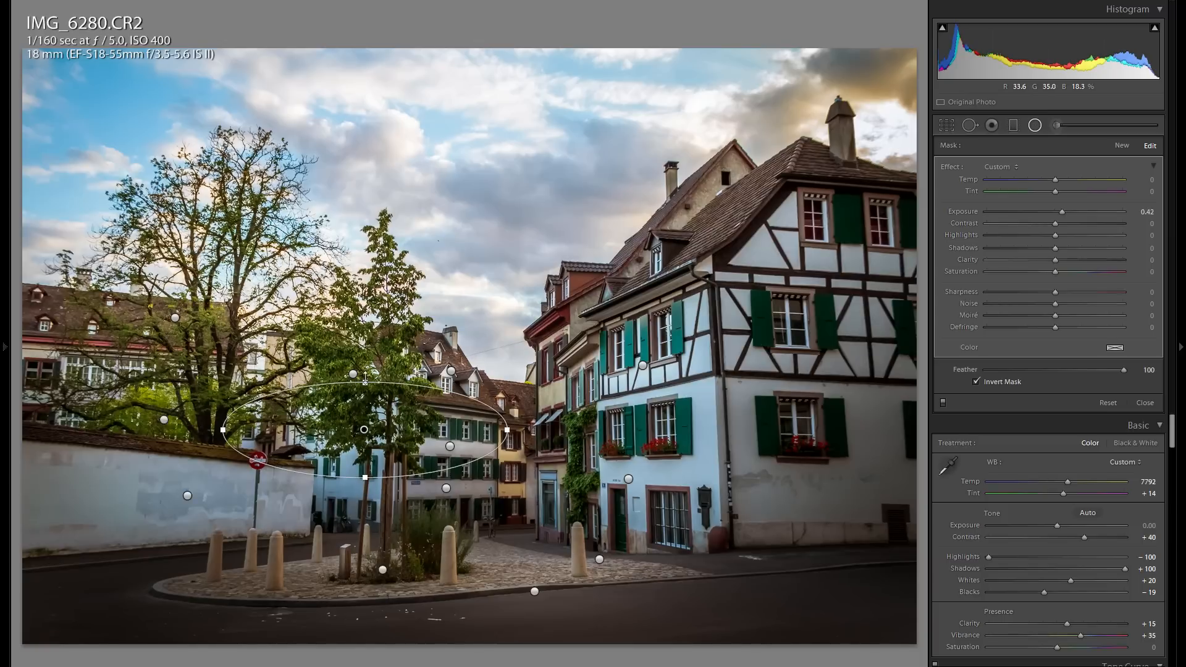
drag(365, 384, 365, 392)
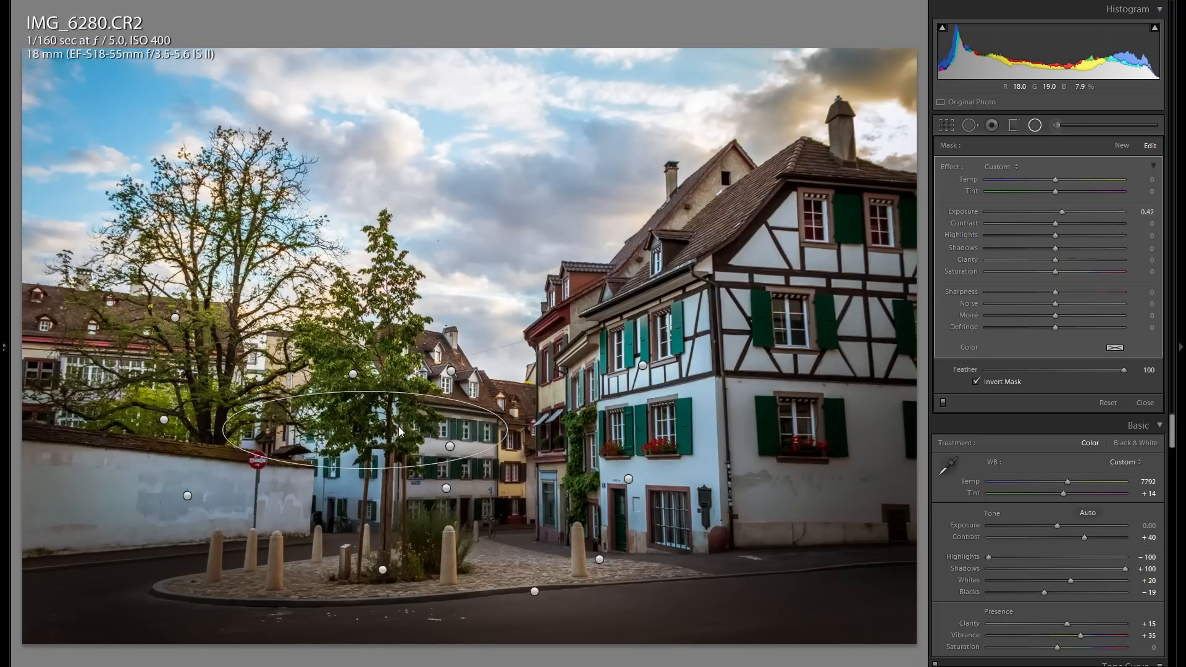
click(270, 246)
drag(269, 246, 659, 338)
right_click(659, 337)
click(692, 358)
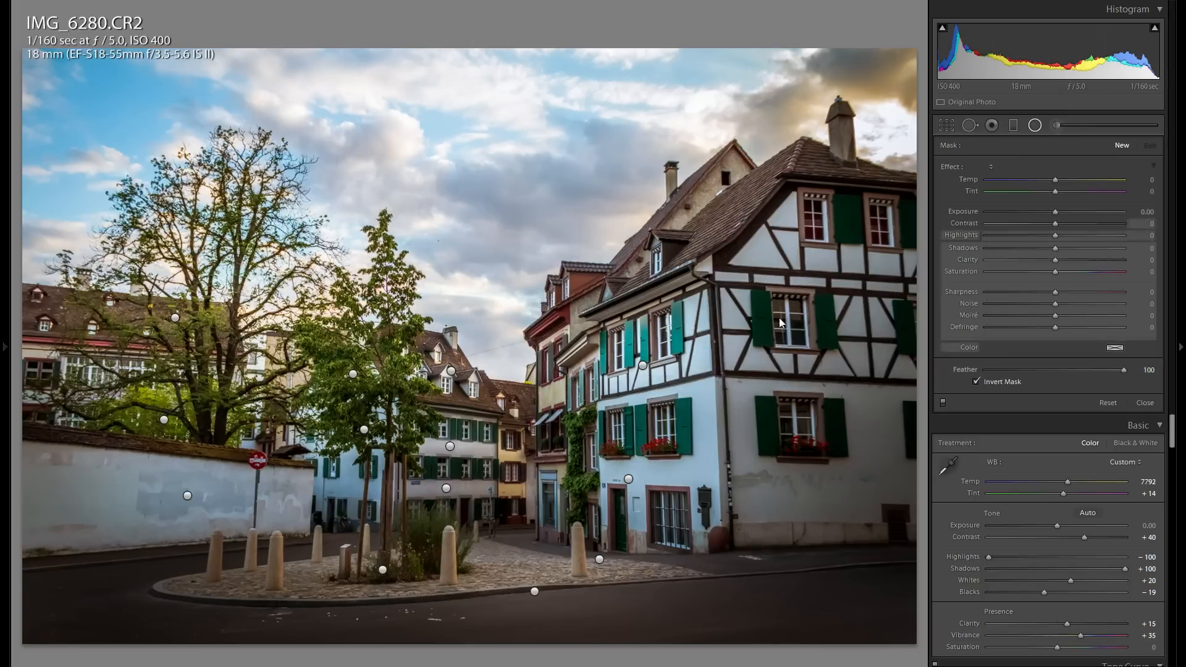
Step: Switch the radial filters off and on to compare the photo with and without them
click(943, 403)
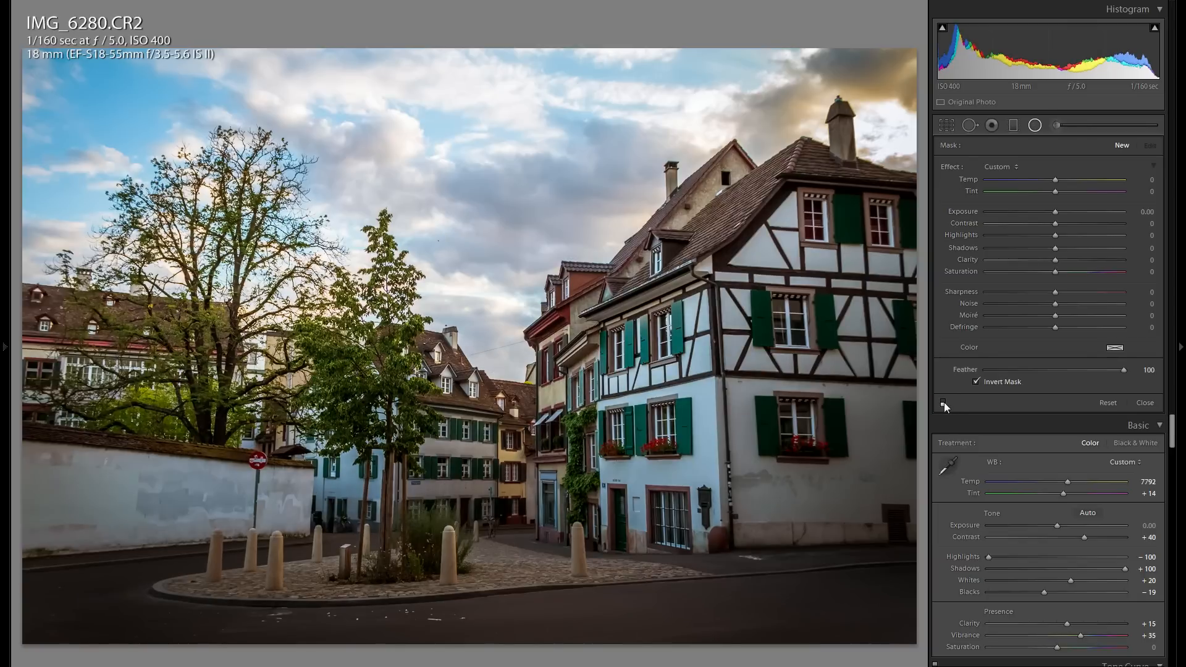
click(943, 402)
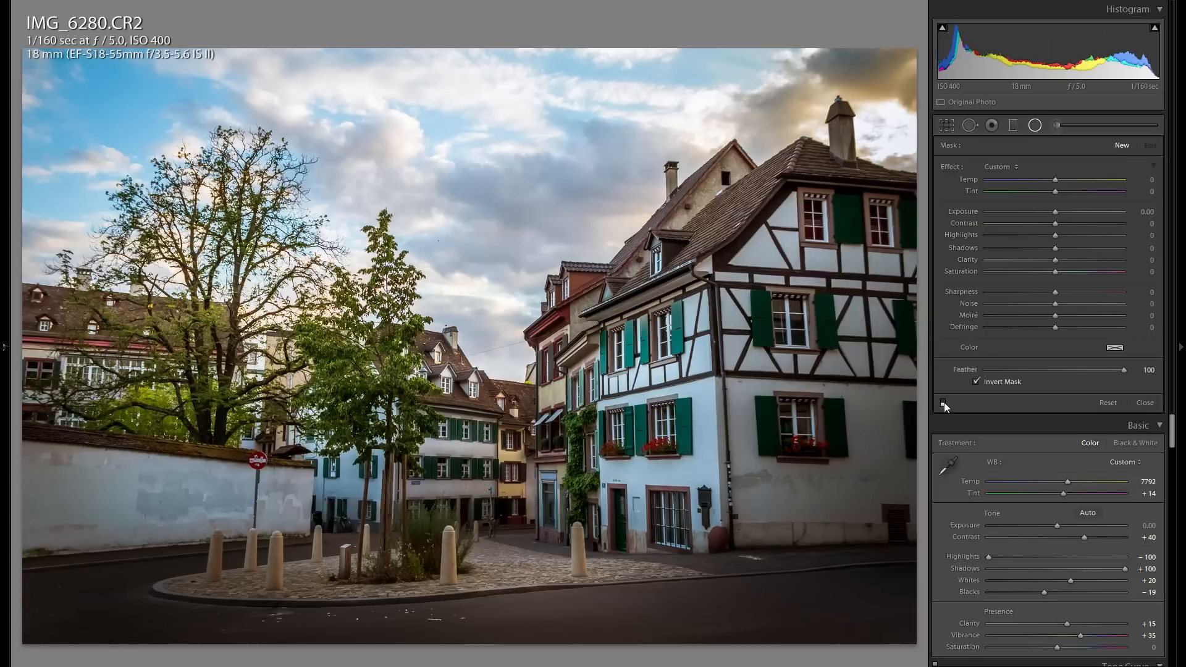
click(943, 402)
click(943, 402)
Step: Duplicate the distant houses' radial filter and place the copy lower, over their ground floors near the alley
click(451, 447)
right_click(480, 458)
click(505, 465)
drag(504, 464, 512, 506)
drag(615, 506, 515, 491)
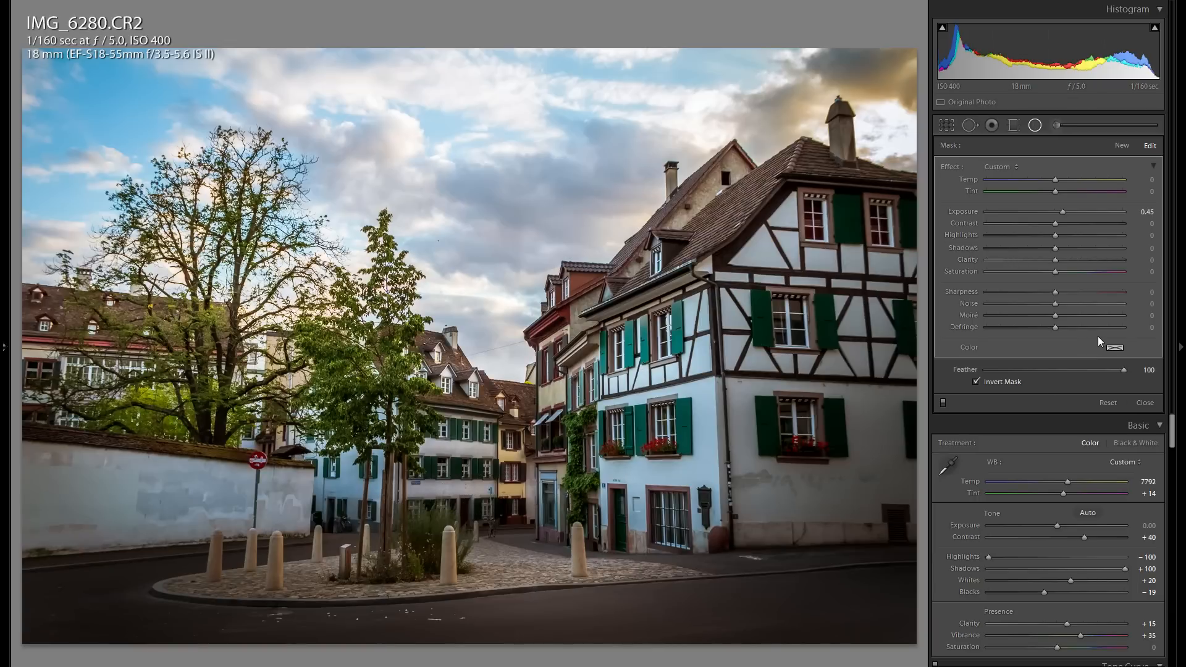
Step: Tint the radial filter by the half-timbered house's upper windows with hue 21 and saturation 27, and shift it slightly right
click(646, 368)
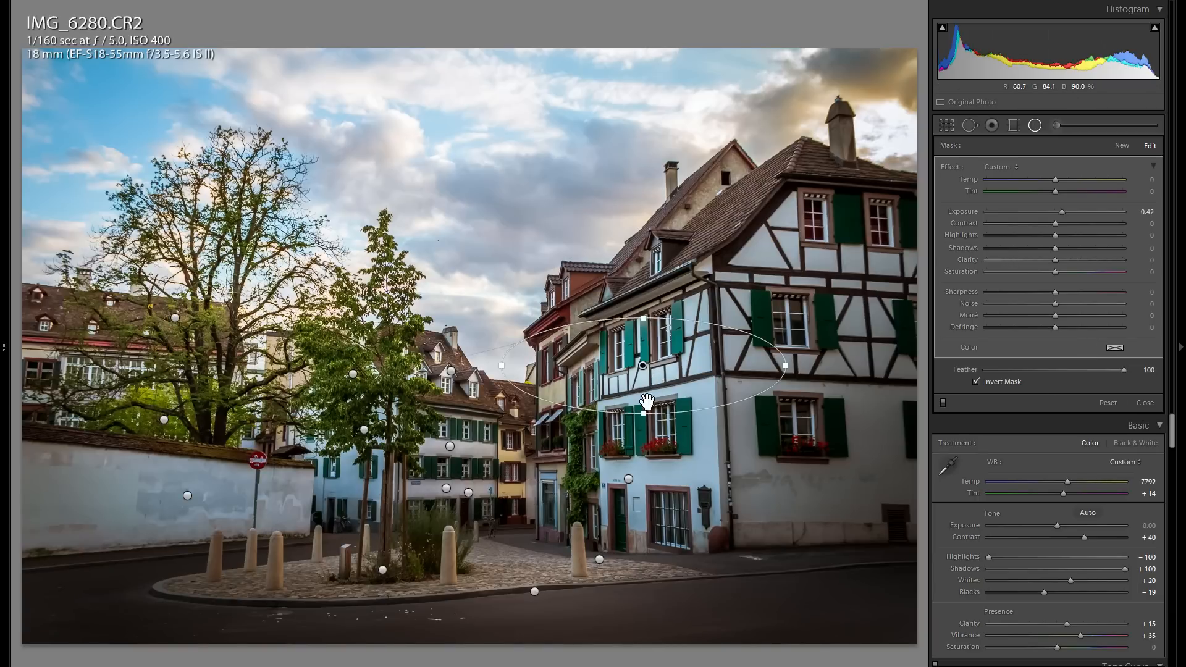
click(1115, 348)
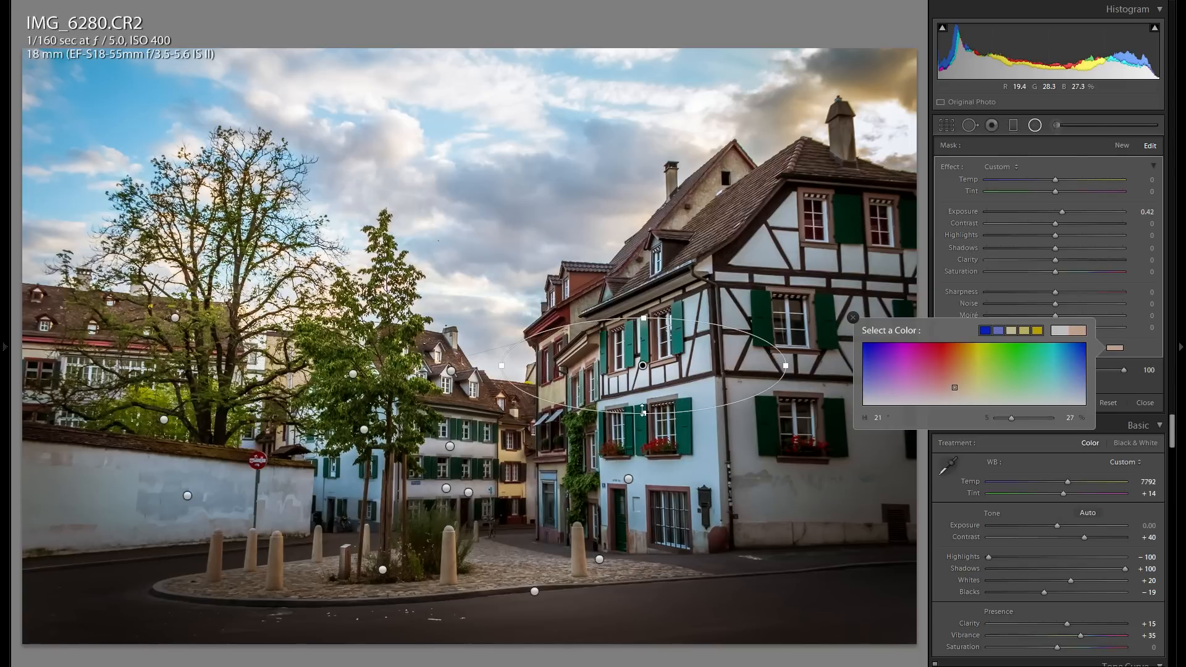
drag(664, 388, 671, 388)
Step: Tint the radial filter over the half-timbered house's ground floor with hue 25 and saturation 24
click(628, 479)
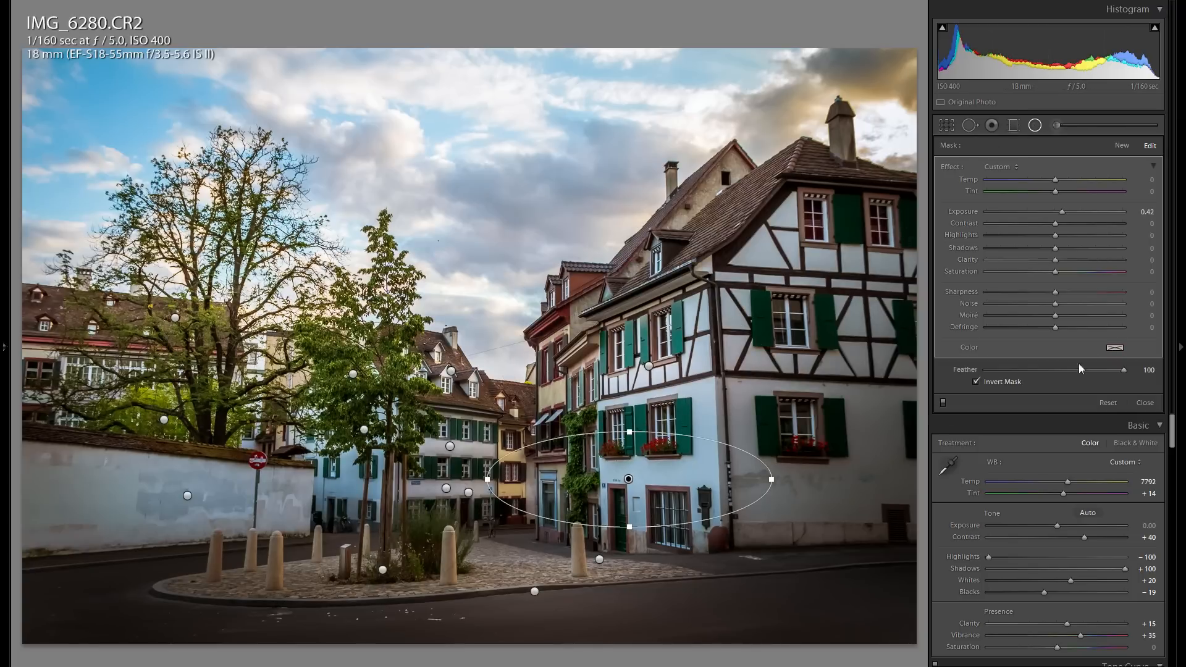
click(1115, 348)
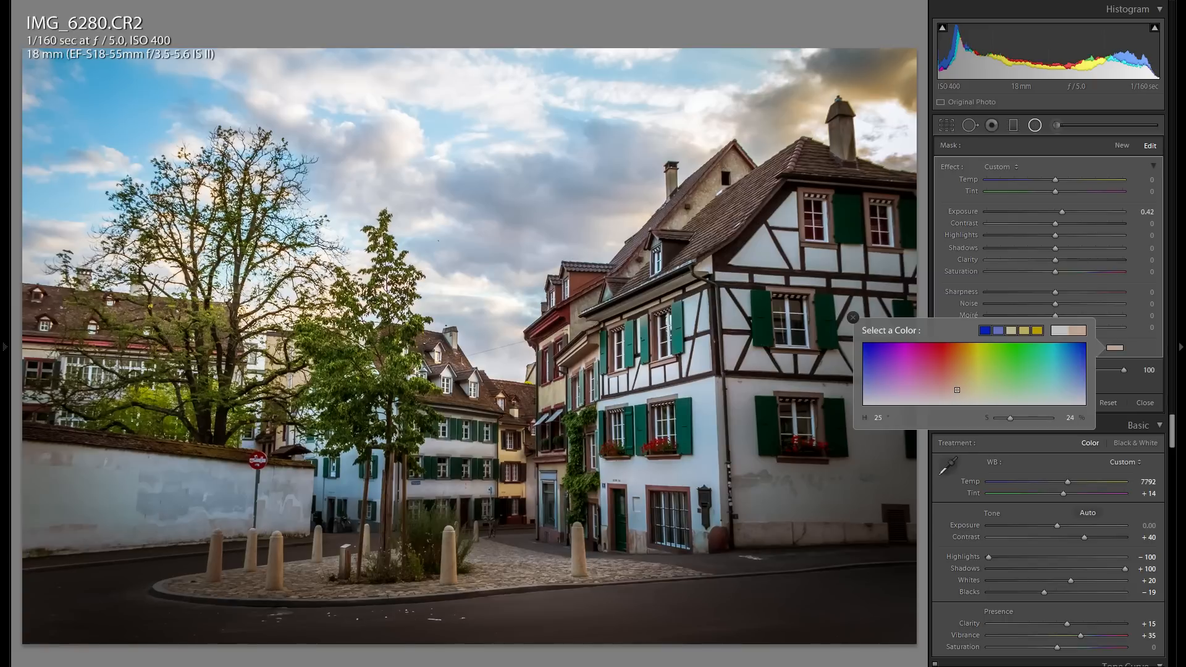
click(853, 318)
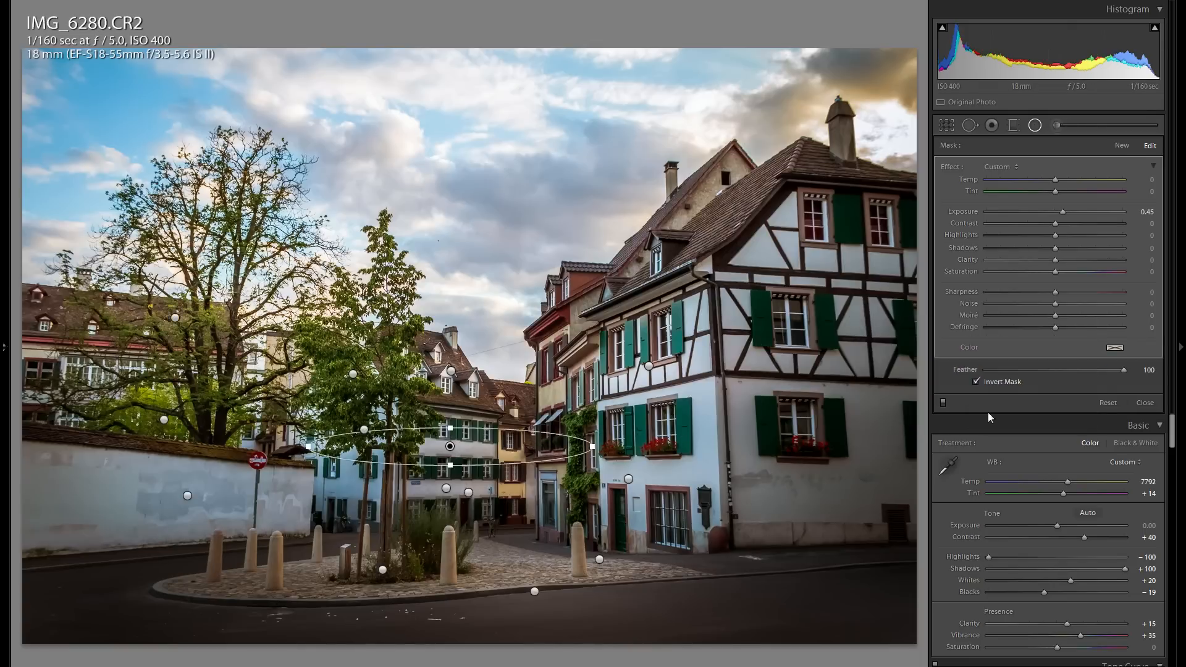
Step: Tint the radial filter on the middle of the distant houses with hue 40 and saturation 18
click(1113, 348)
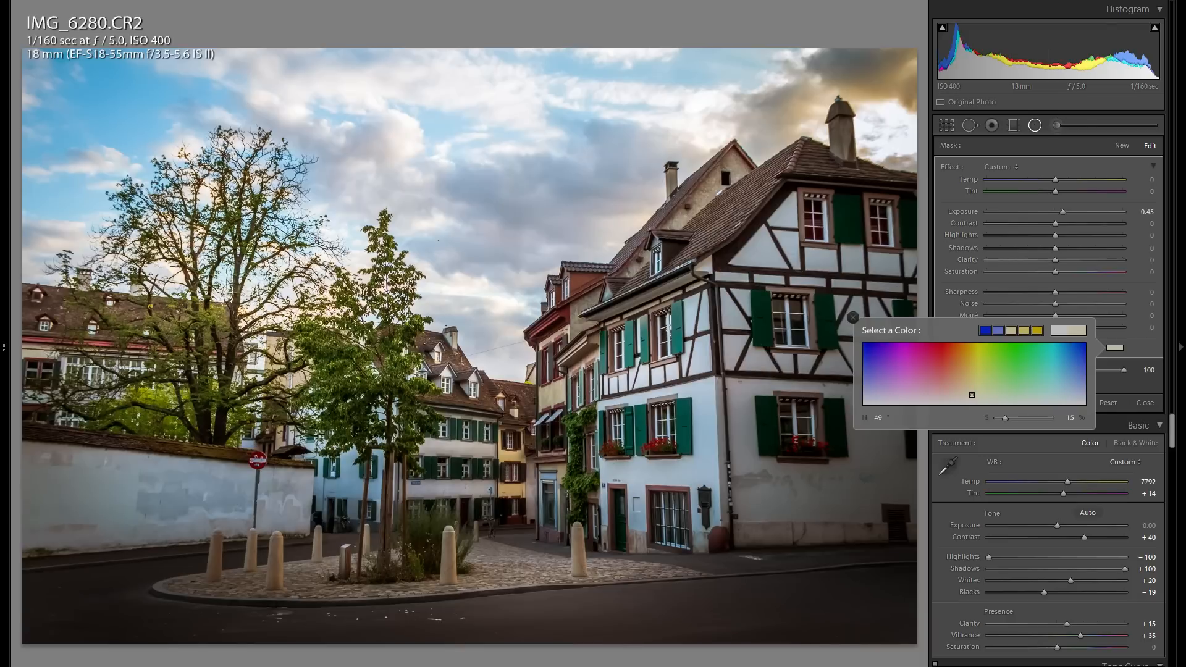
key(Escape)
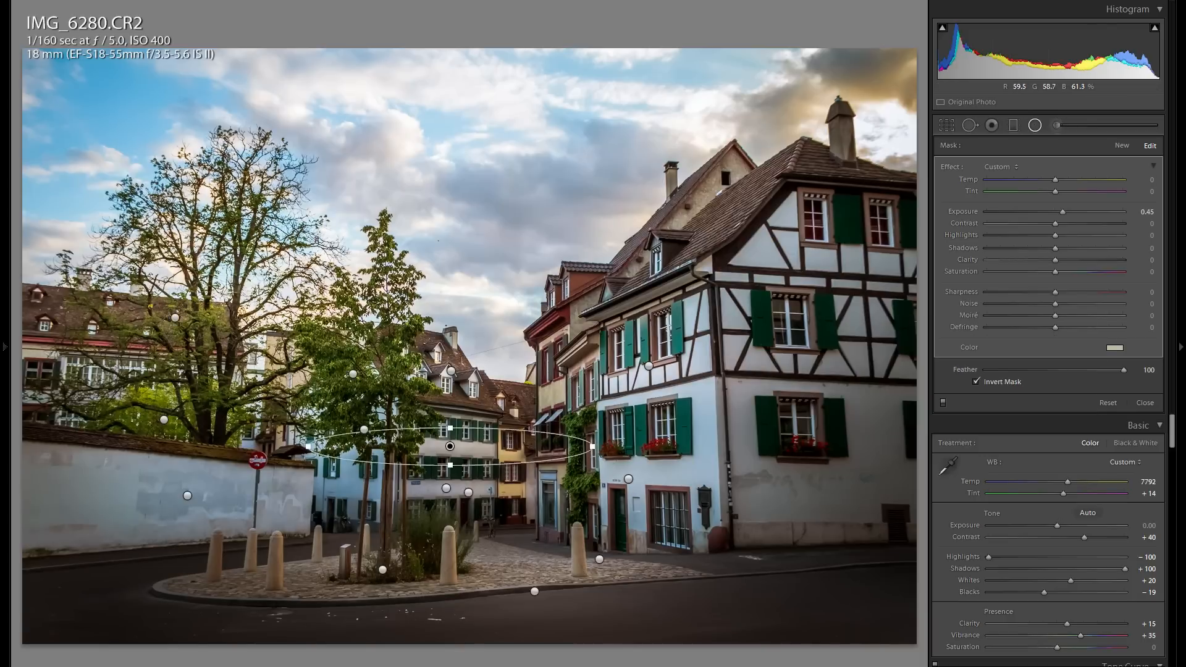
click(1114, 347)
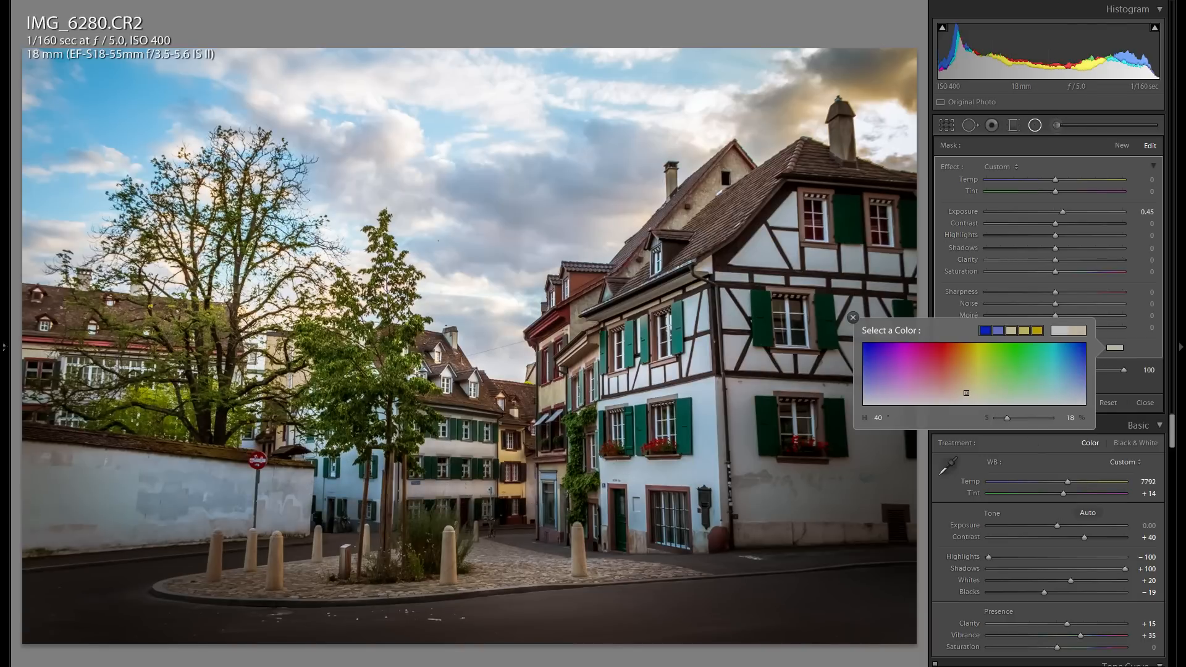
key(Escape)
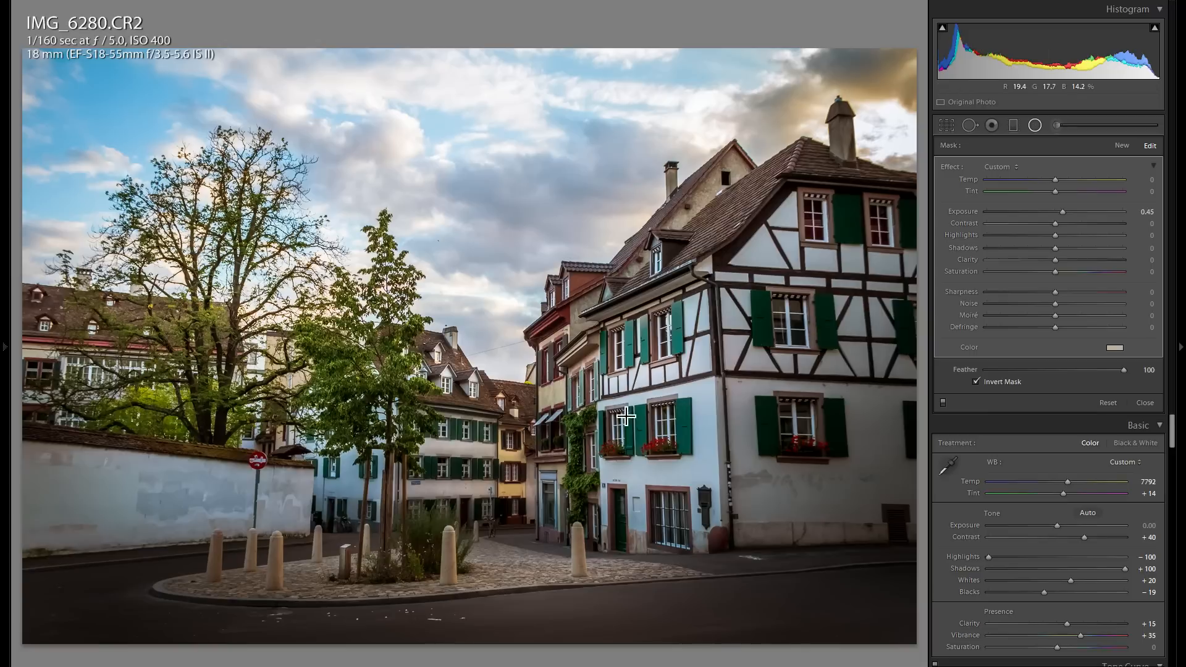
Step: Draw a new small, flat radial filter over the narrow house's awning beside the ivy and set its Exposure to 0.31
click(1122, 147)
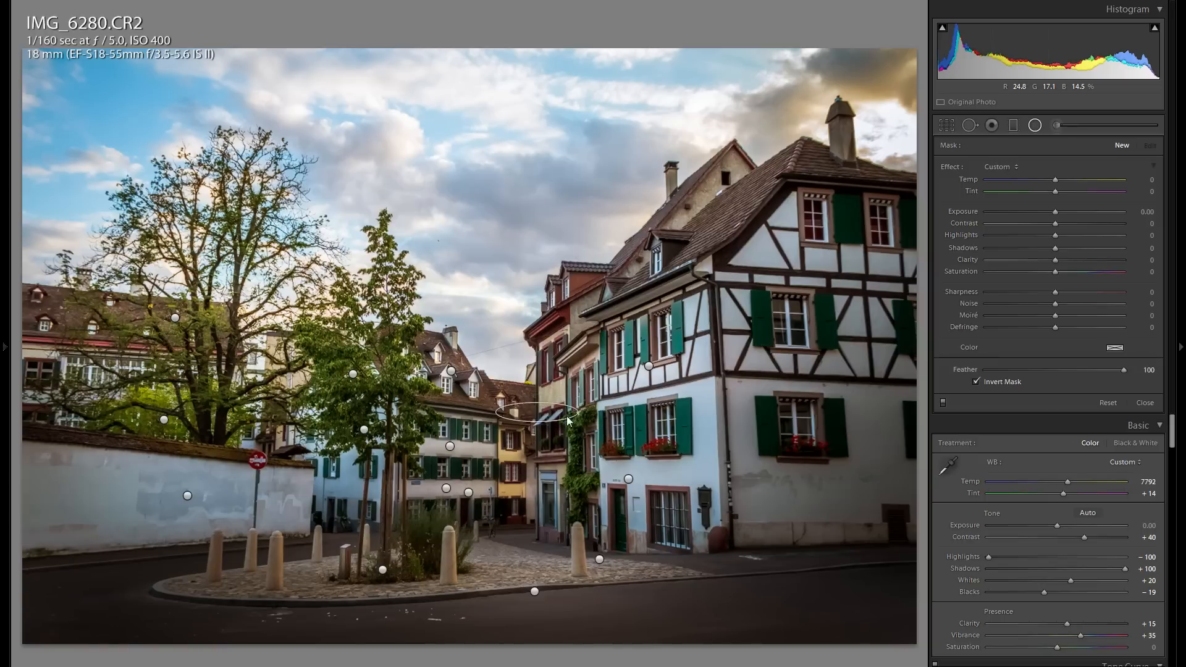
drag(573, 419, 589, 426)
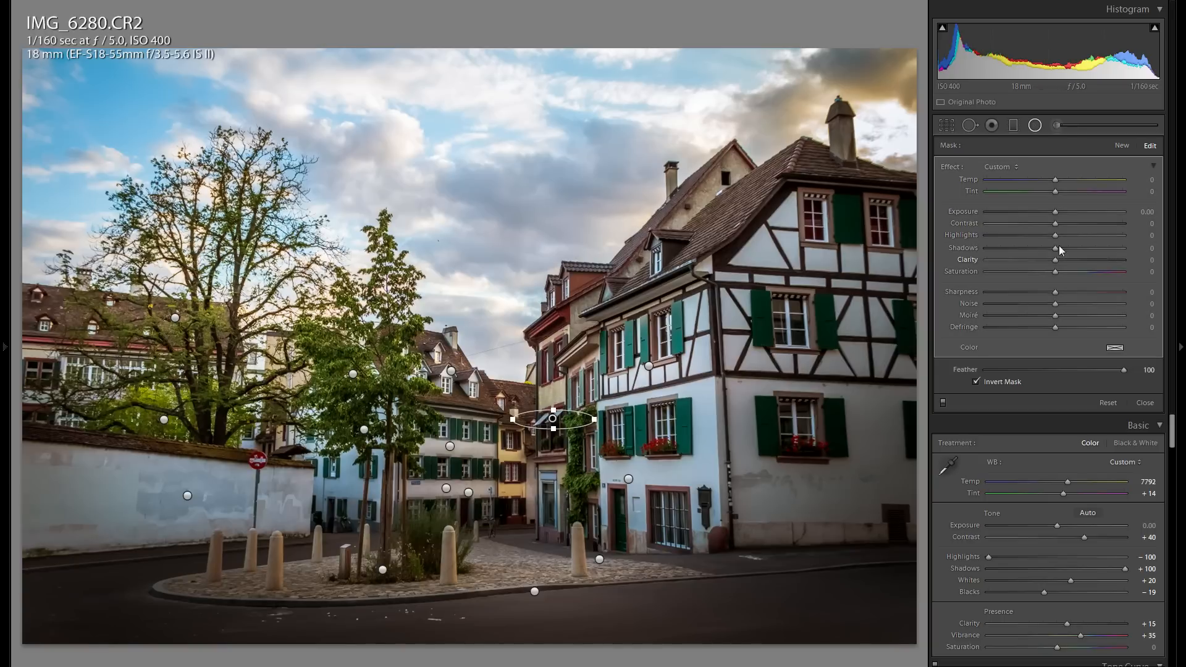
drag(1058, 212, 1061, 211)
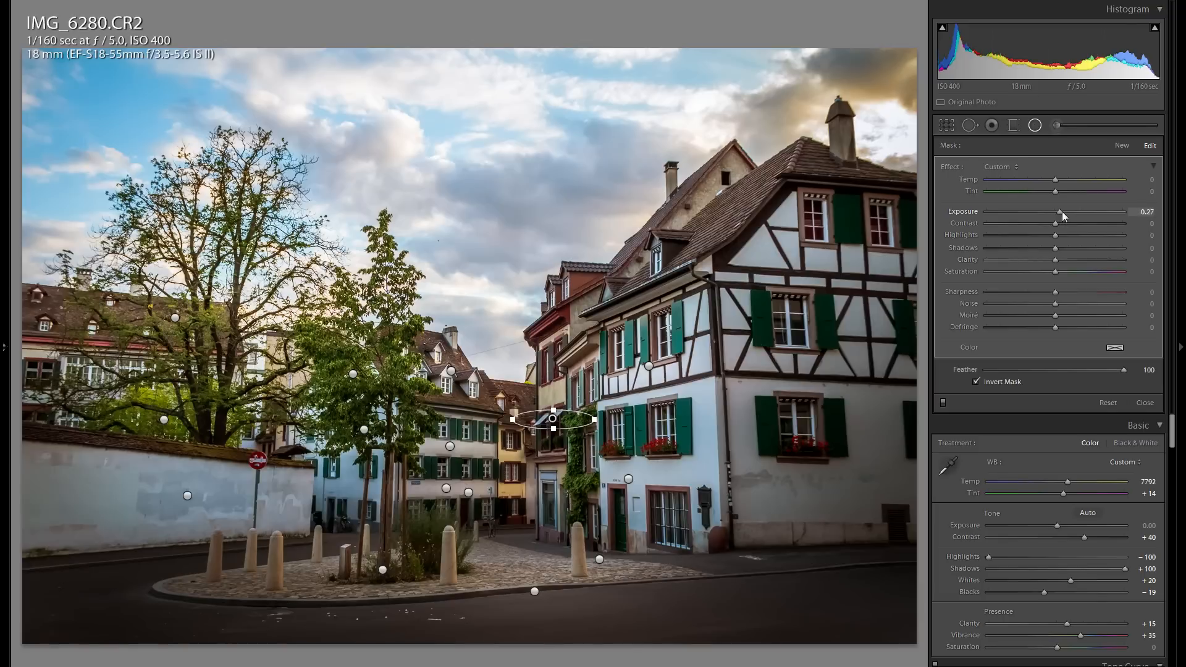
Step: Place two duplicates of the small radial filter, one on the red house's upper facade and one by the half-timbered house's upper shutters
right_click(566, 422)
key(Escape)
drag(567, 423, 579, 340)
right_click(579, 337)
click(596, 343)
drag(576, 335, 642, 369)
right_click(643, 370)
click(660, 375)
drag(648, 366, 630, 366)
Step: Place small radial filter duplicates on the shrub, the garden wall's top, the small tree's crown, the alley pavement and the narrow house's ground floor
drag(439, 486, 467, 525)
drag(234, 460, 561, 539)
right_click(230, 453)
click(230, 452)
right_click(356, 346)
click(357, 353)
right_click(552, 529)
click(555, 536)
drag(556, 536, 556, 477)
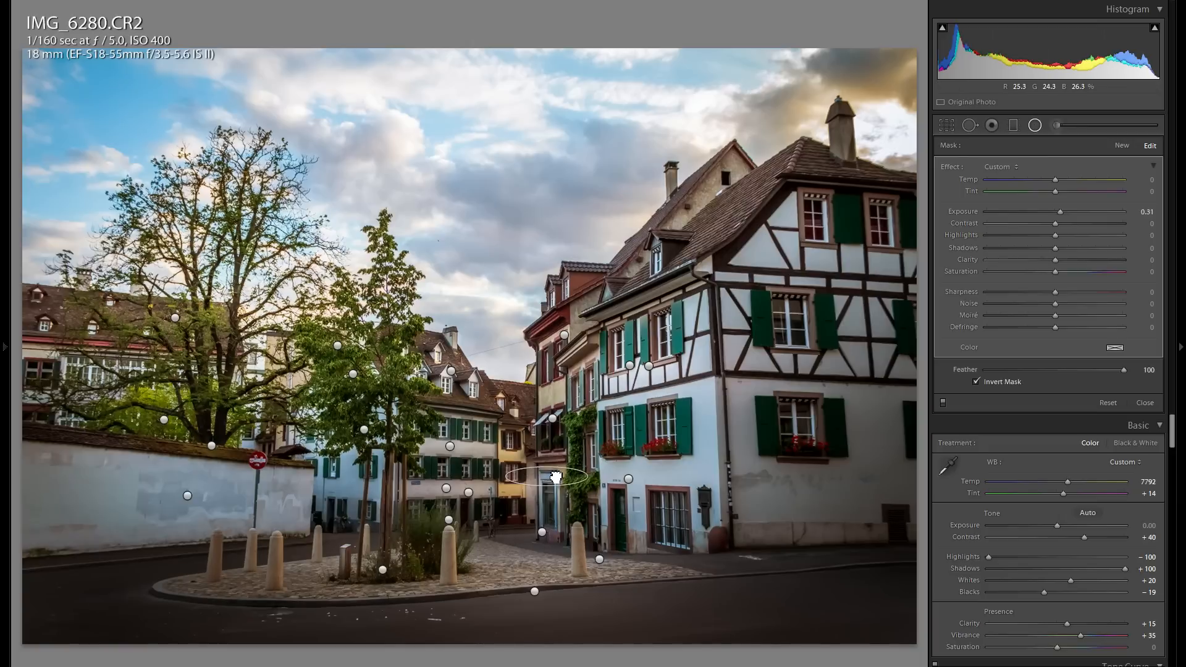
Step: Duplicate the narrow house's small radial filter onto the distant houses' facade and the small tree's trunks
right_click(588, 483)
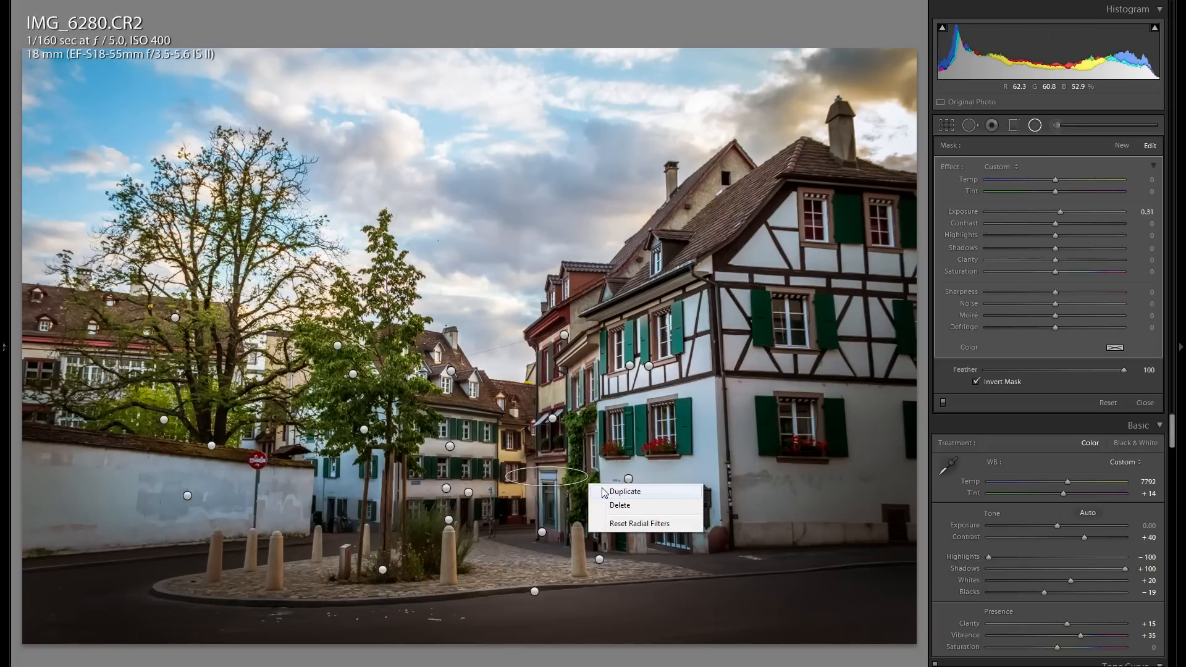
click(604, 489)
drag(554, 474, 493, 456)
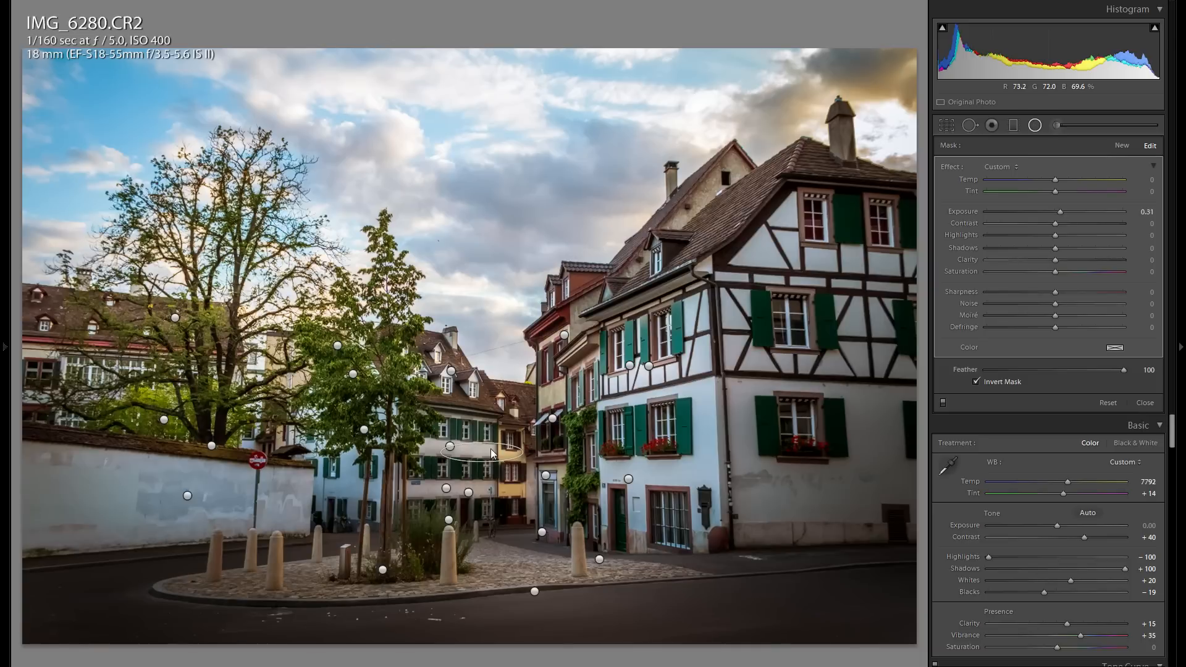
drag(491, 453, 384, 499)
Step: Place an enlarged radial filter duplicate over the cobbled island's left end, set its Exposure to 0.49 and compare the filters off and on
right_click(384, 499)
key(Escape)
drag(299, 571, 272, 542)
drag(350, 573, 309, 583)
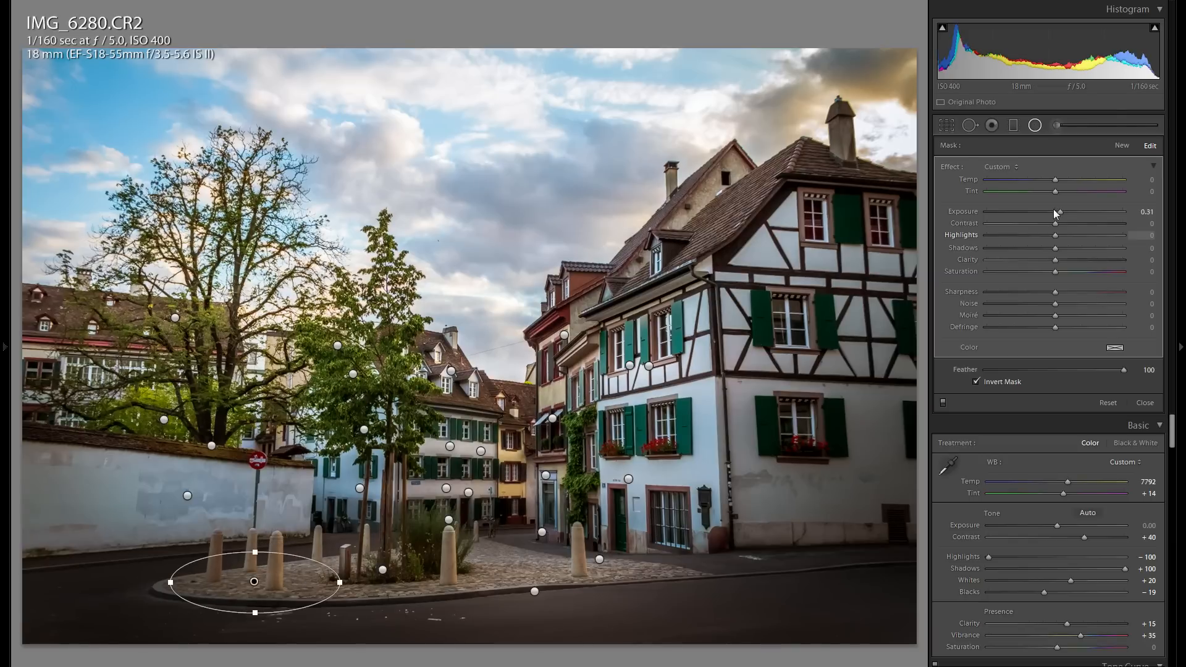
drag(1061, 212, 1065, 211)
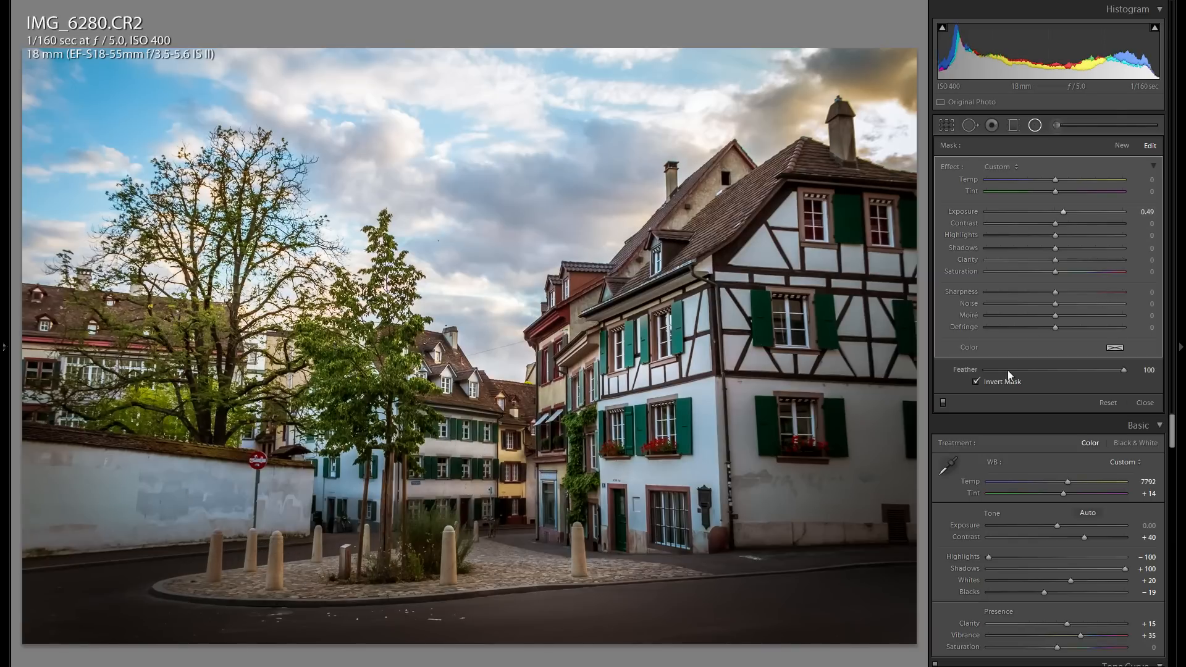
click(942, 402)
click(943, 402)
Step: Draw a new wide radial filter with Exposure −0.45 around the door and barred window at the half-timbered house's base
click(1122, 145)
drag(1062, 211, 1045, 214)
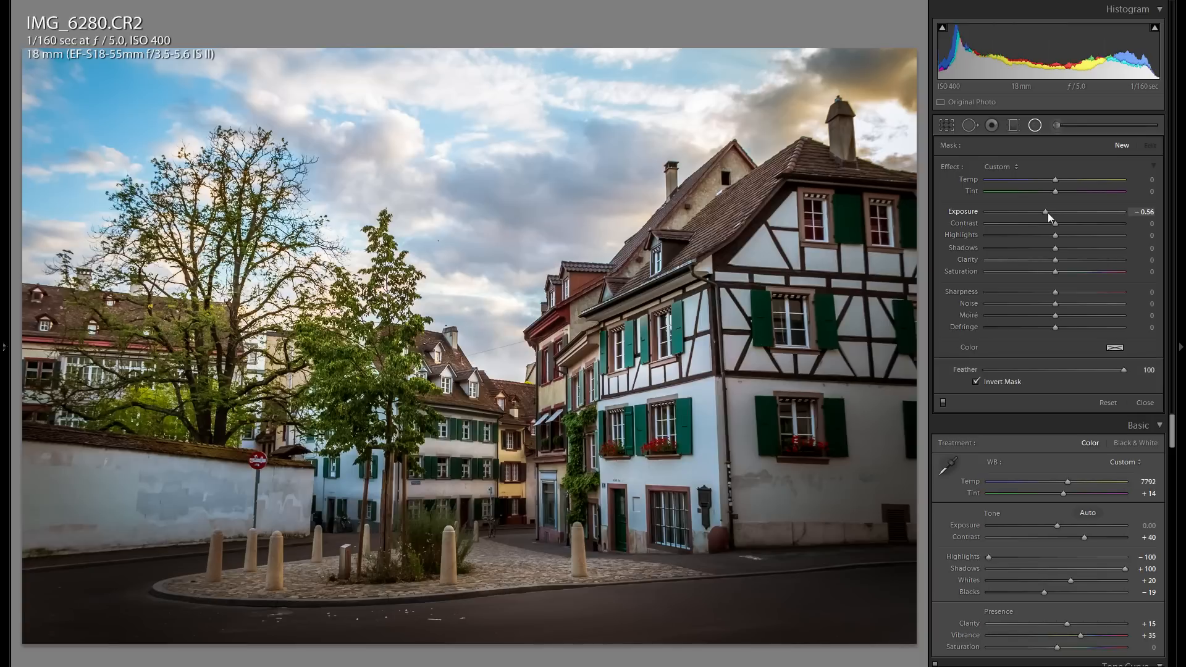
click(1050, 213)
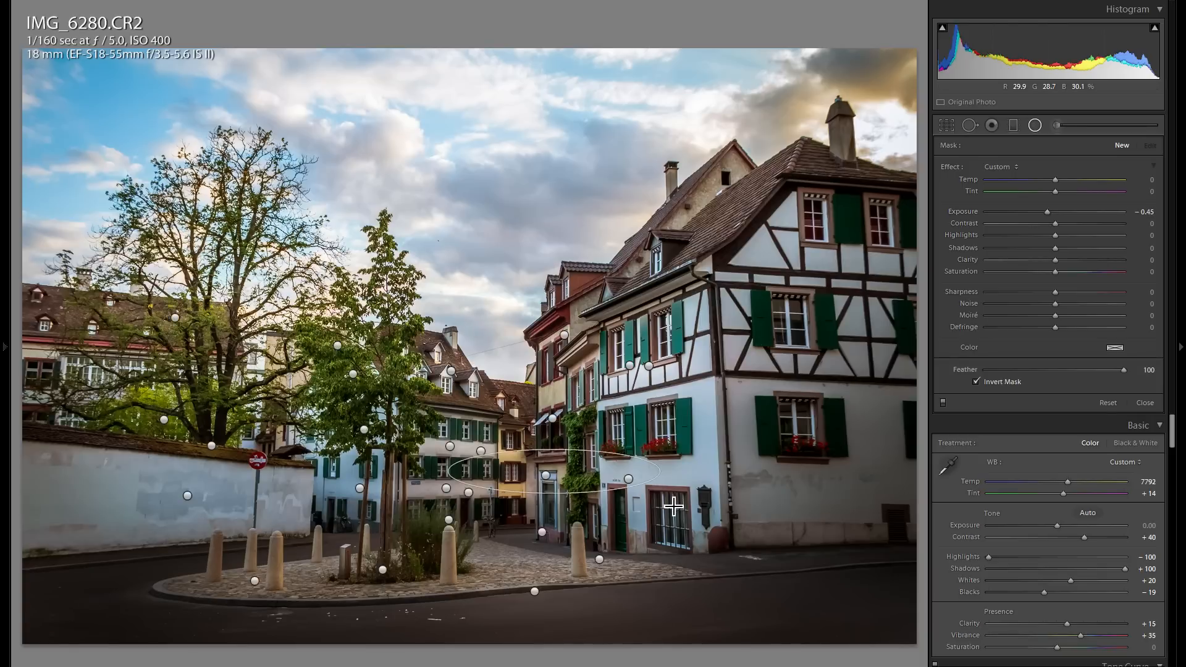
drag(554, 470, 699, 546)
Step: Place duplicates of the darkening radial filter over the cobbled island's left end and the garden wall's upper left part
right_click(697, 451)
key(Escape)
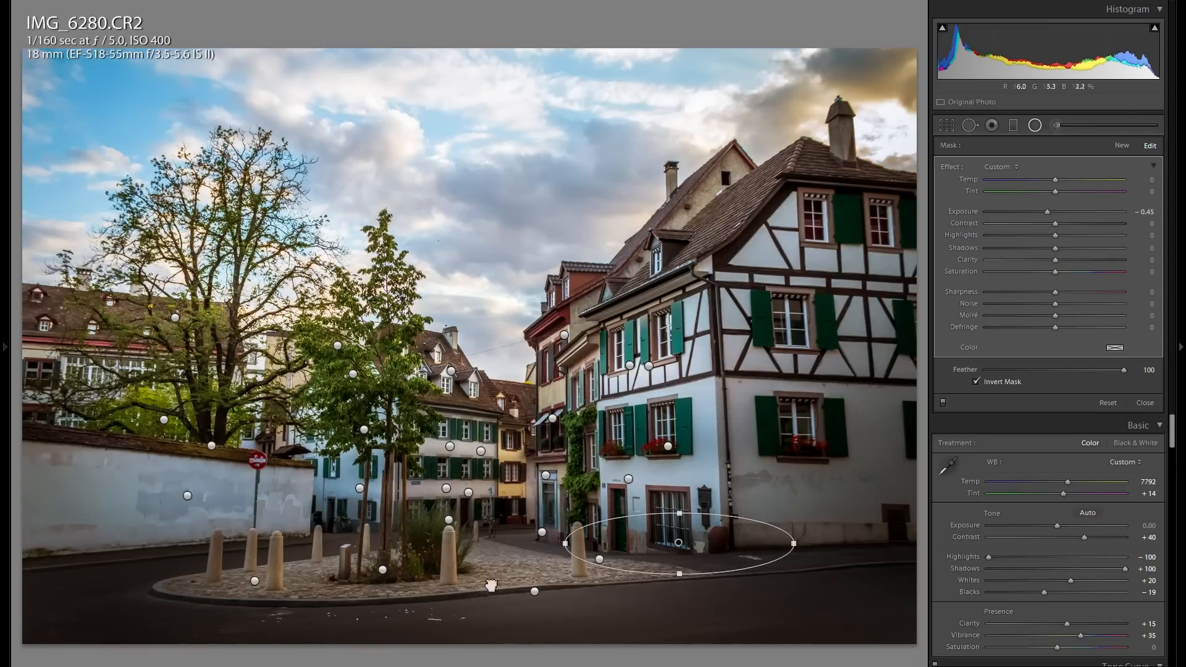
drag(443, 596, 315, 559)
right_click(362, 571)
click(395, 578)
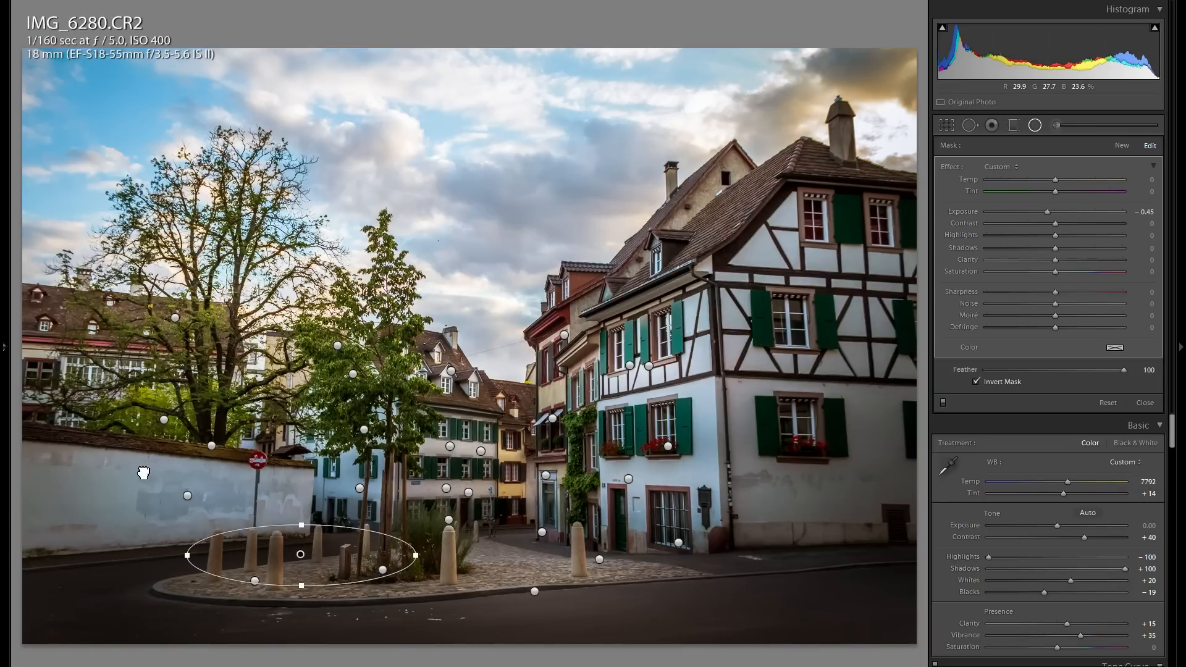
drag(143, 472, 149, 467)
Step: Duplicate the darkening radial filter onto the houses behind the large tree and the small tree's lower and upper crown
right_click(203, 468)
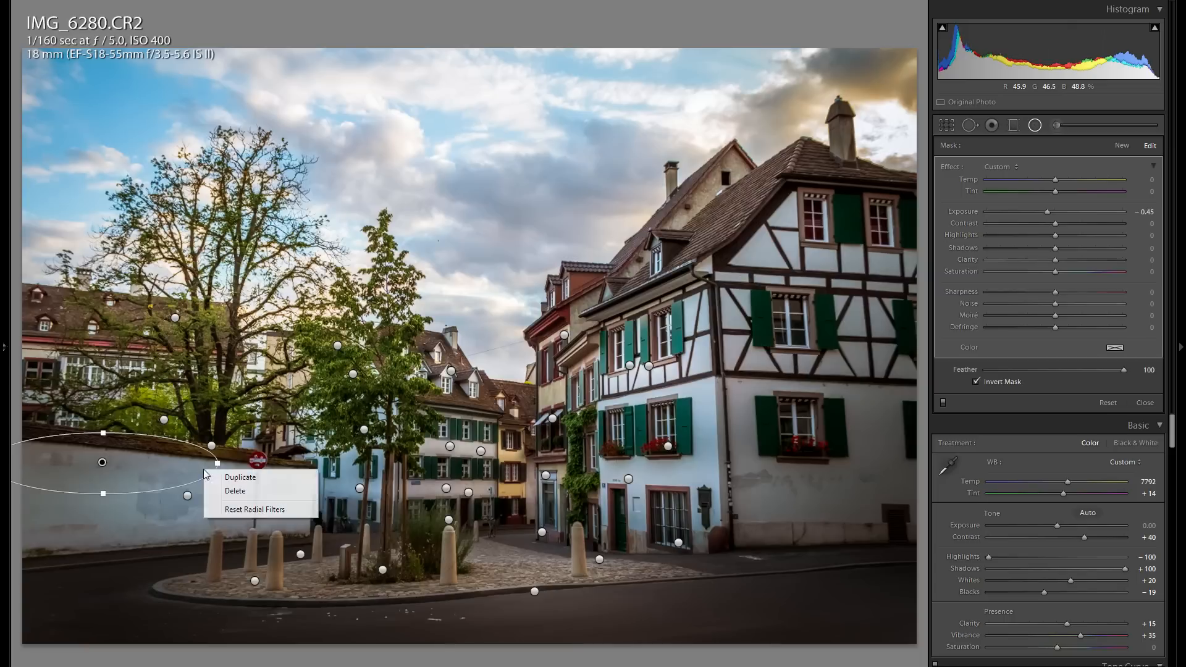
click(216, 478)
drag(151, 462, 418, 402)
right_click(162, 359)
click(183, 366)
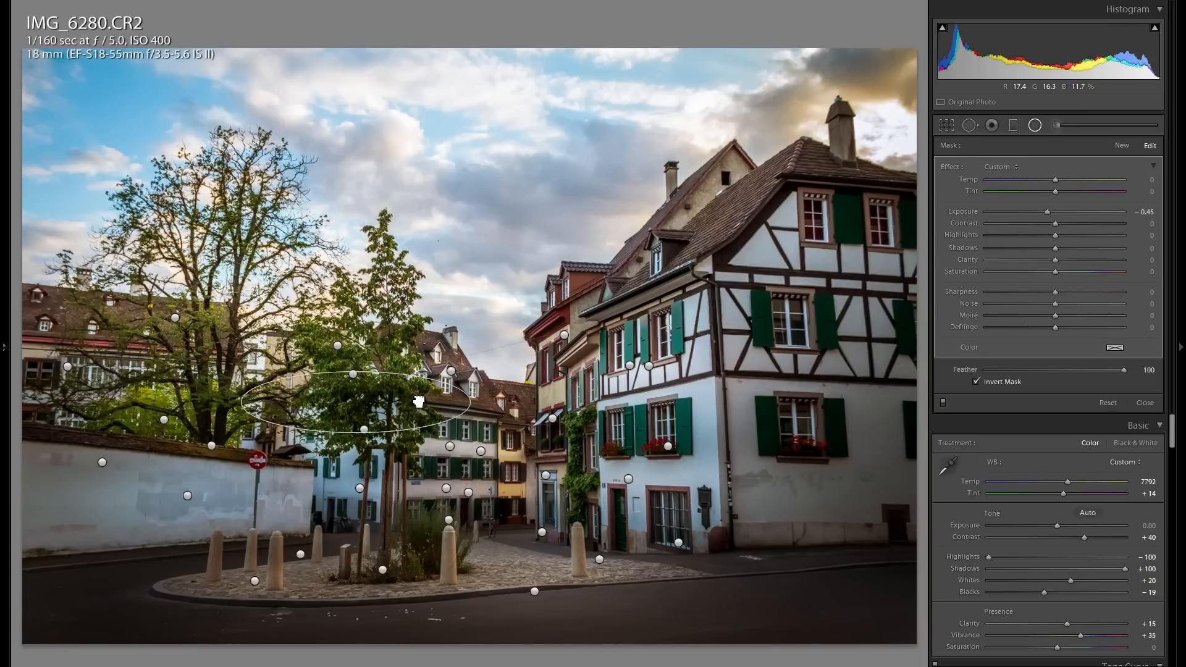
right_click(459, 409)
click(468, 416)
drag(398, 402, 395, 311)
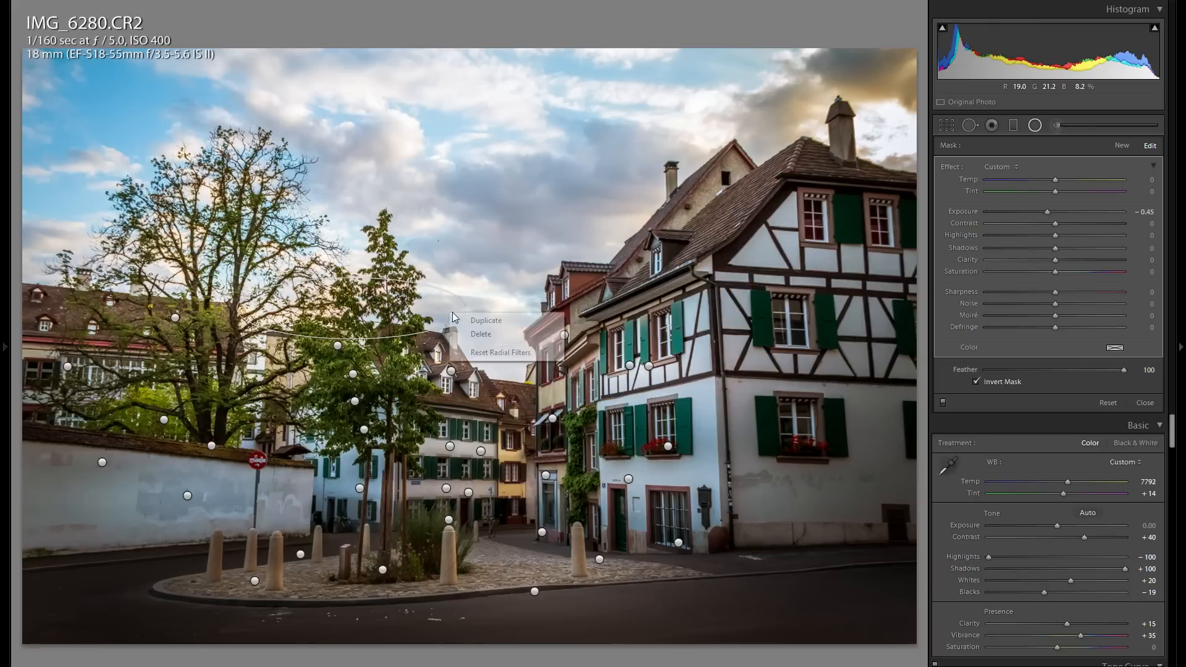
Step: Place darkening radial filter duplicates on the narrow red house's facade and just above the shrub by the tree trunks
click(640, 481)
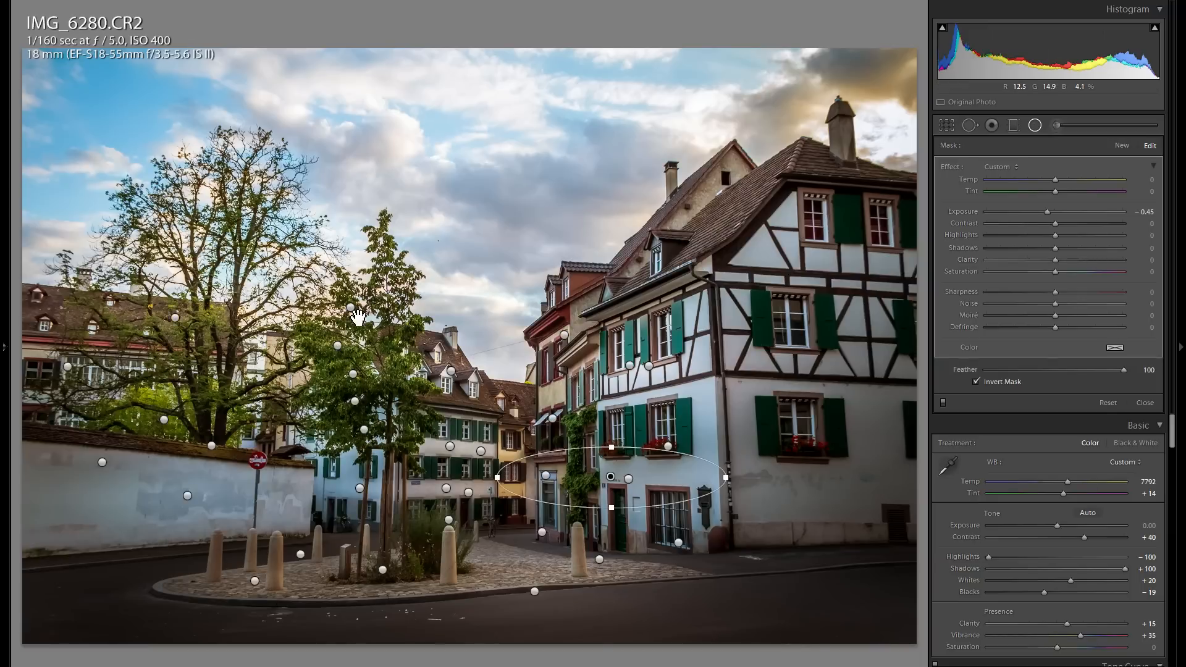
drag(665, 491, 681, 385)
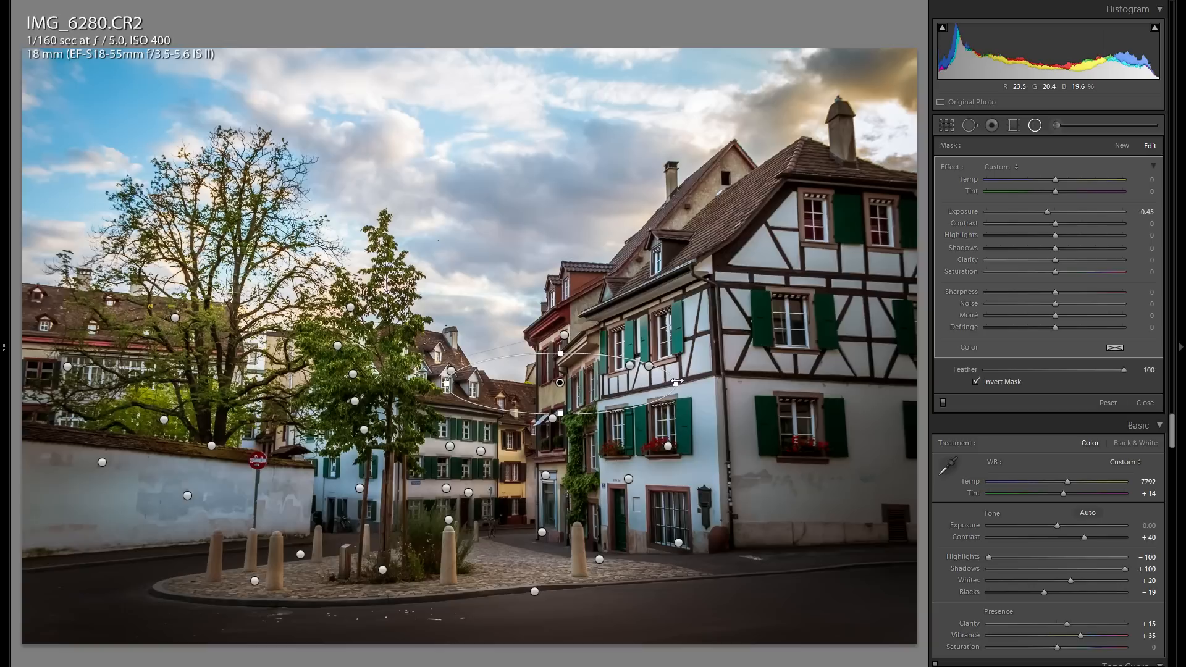
drag(594, 375, 587, 386)
right_click(596, 385)
key(Escape)
drag(455, 514, 428, 519)
Step: Duplicate the darkening radial filter, tilt it along the roofline and place it beneath the half-timbered house's eaves
right_click(467, 537)
click(467, 537)
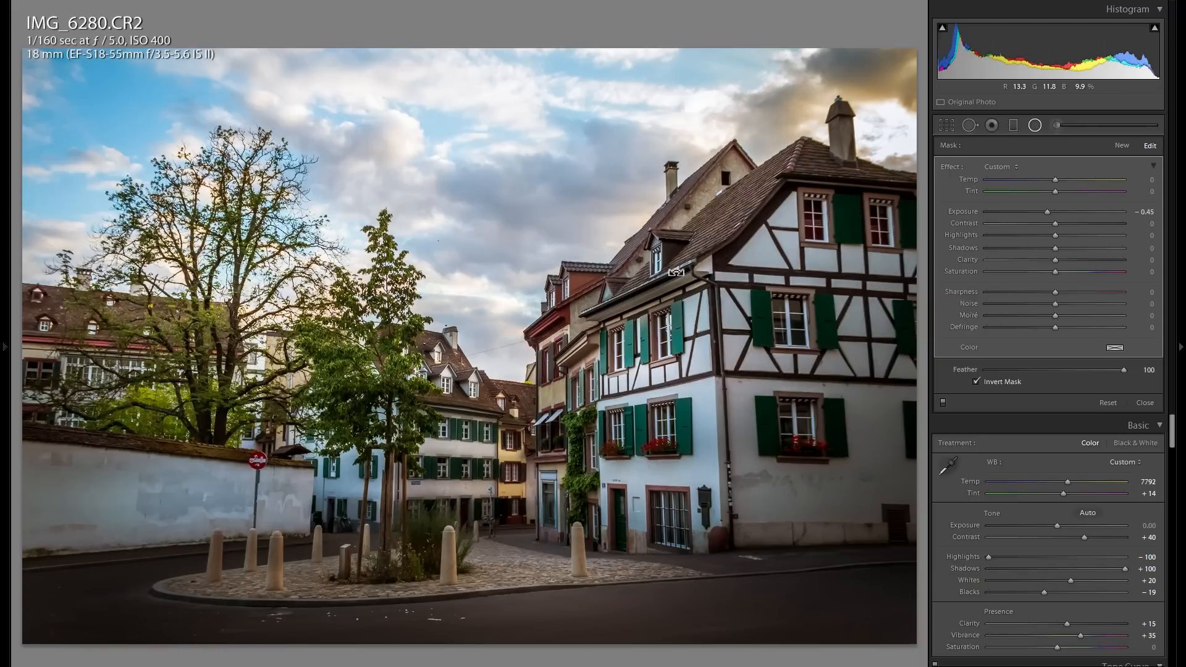
drag(831, 292, 796, 248)
drag(740, 281, 800, 268)
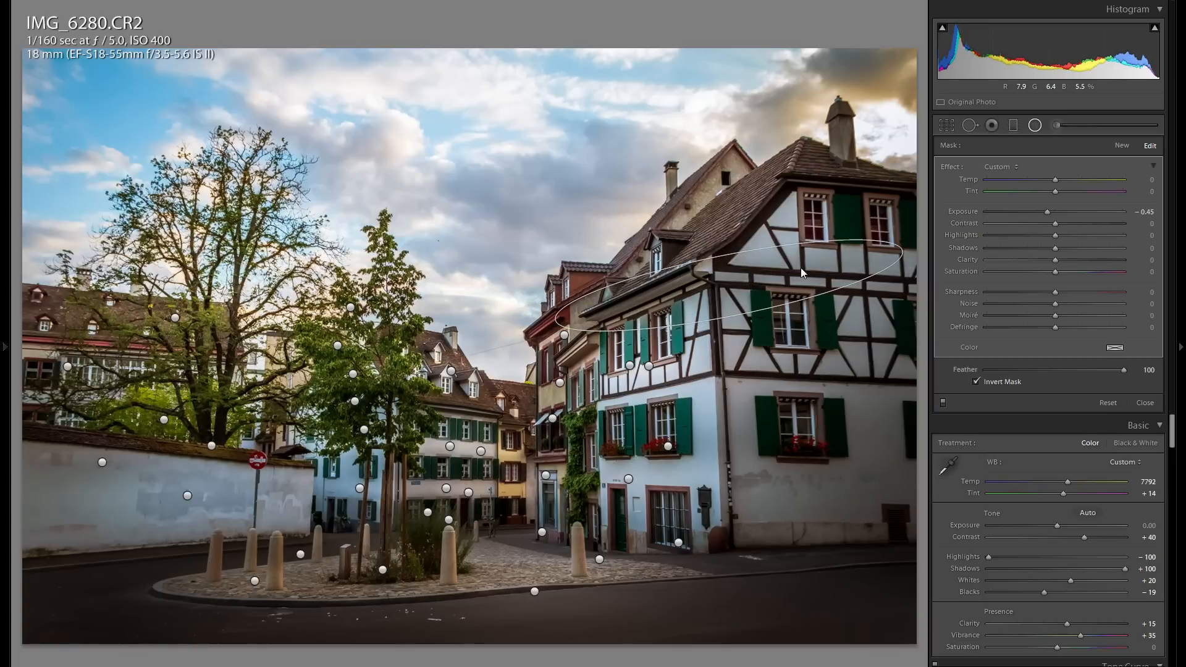
Step: Place a darkening radial filter duplicate over the cobbled island's front kerb and rotate it closer to horizontal
right_click(779, 272)
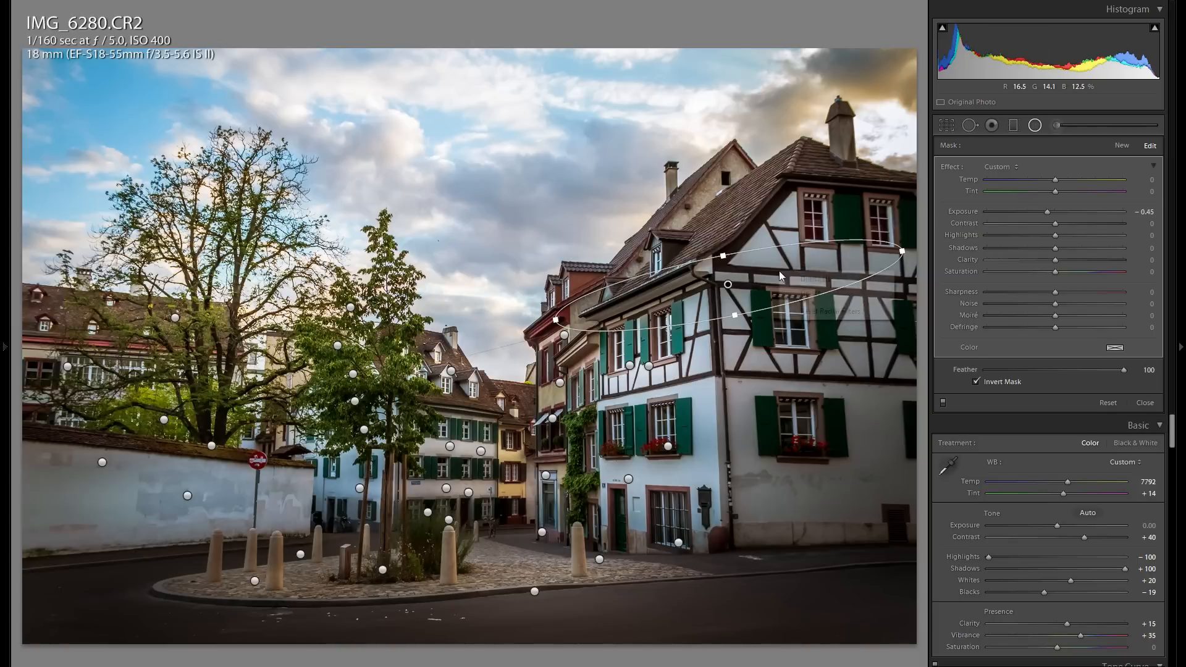
click(802, 282)
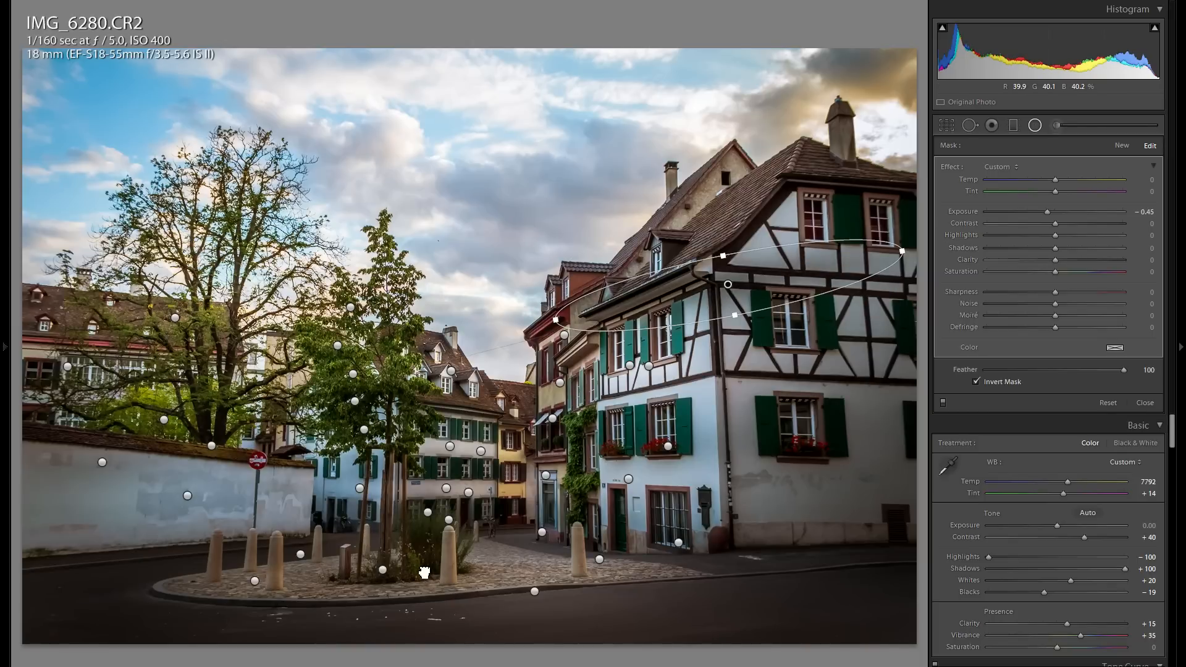
drag(418, 588, 418, 588)
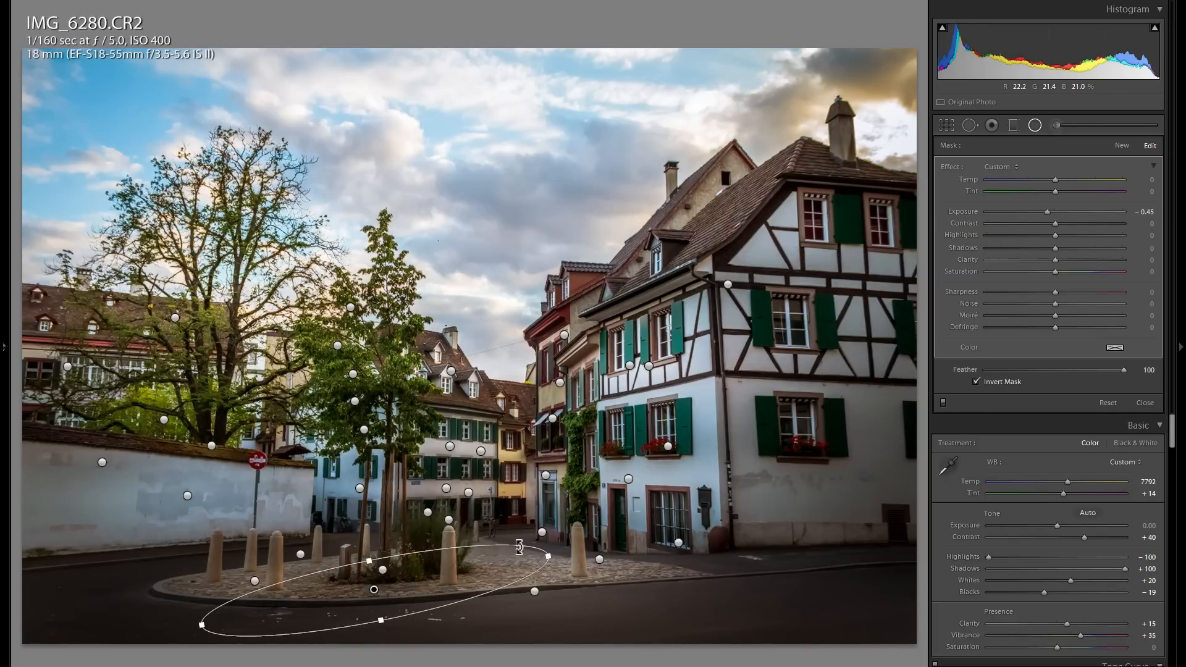
drag(520, 562, 522, 576)
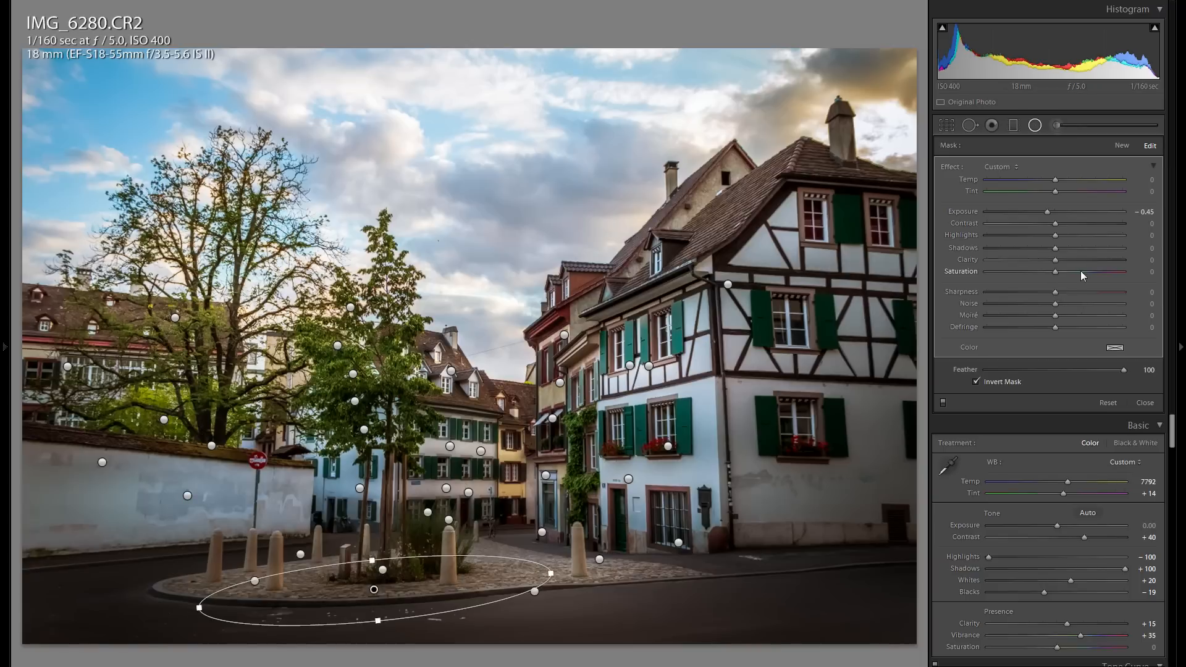
Step: Compare the photo with all radial filters off and on
click(942, 403)
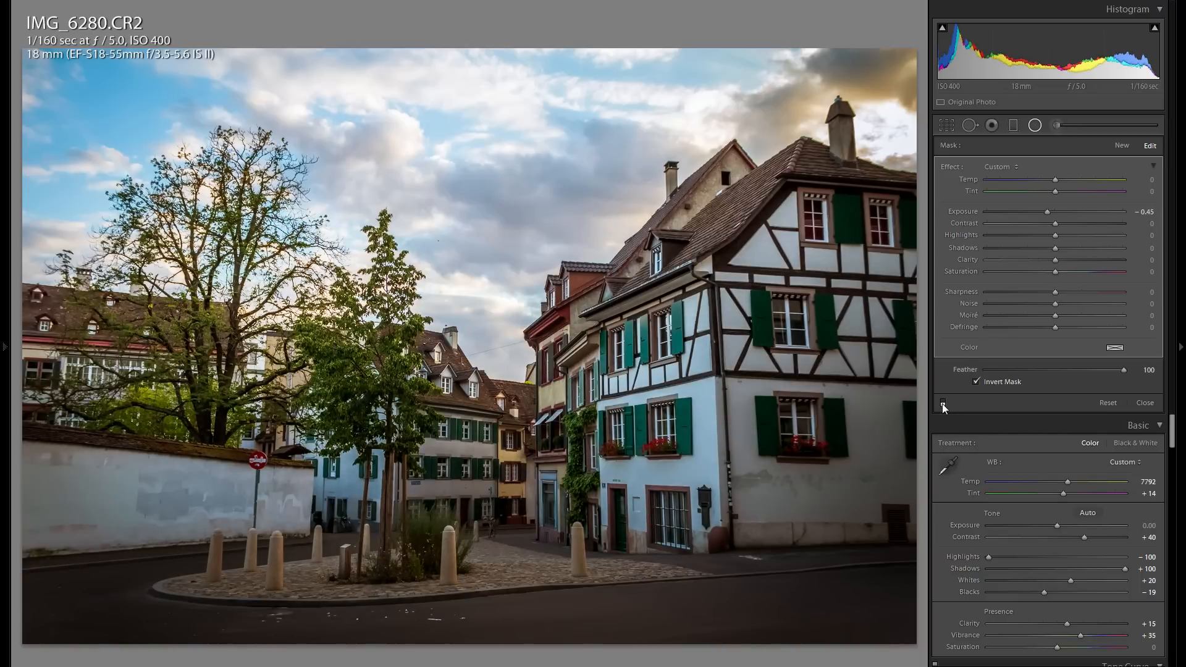
click(942, 403)
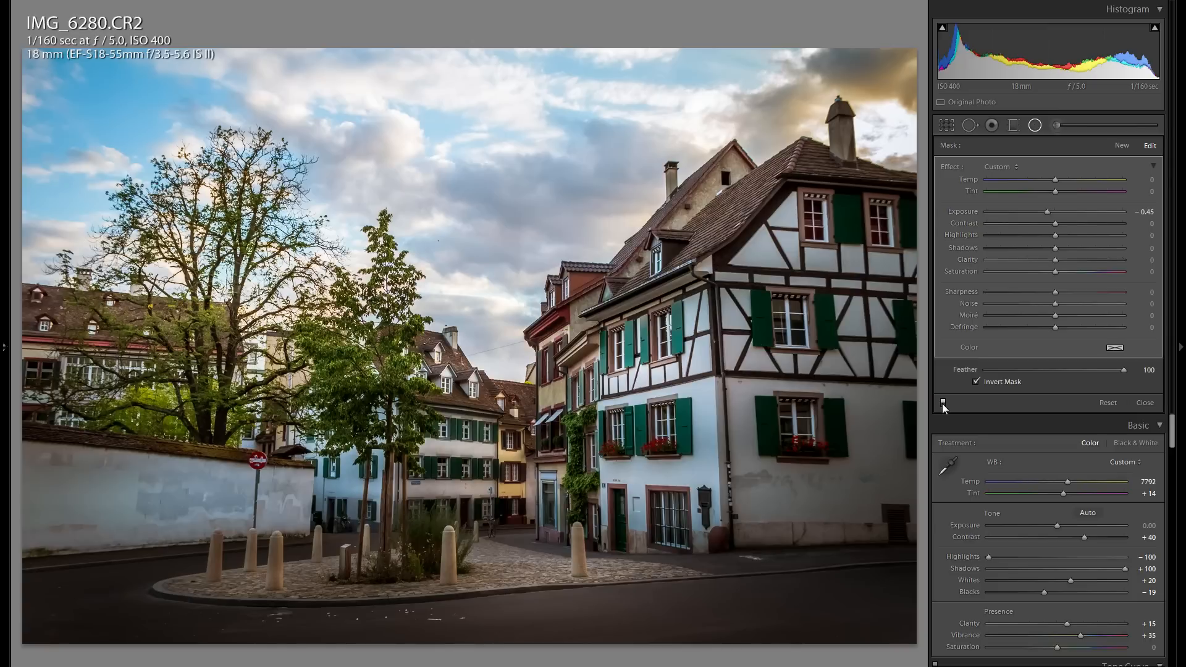
click(943, 403)
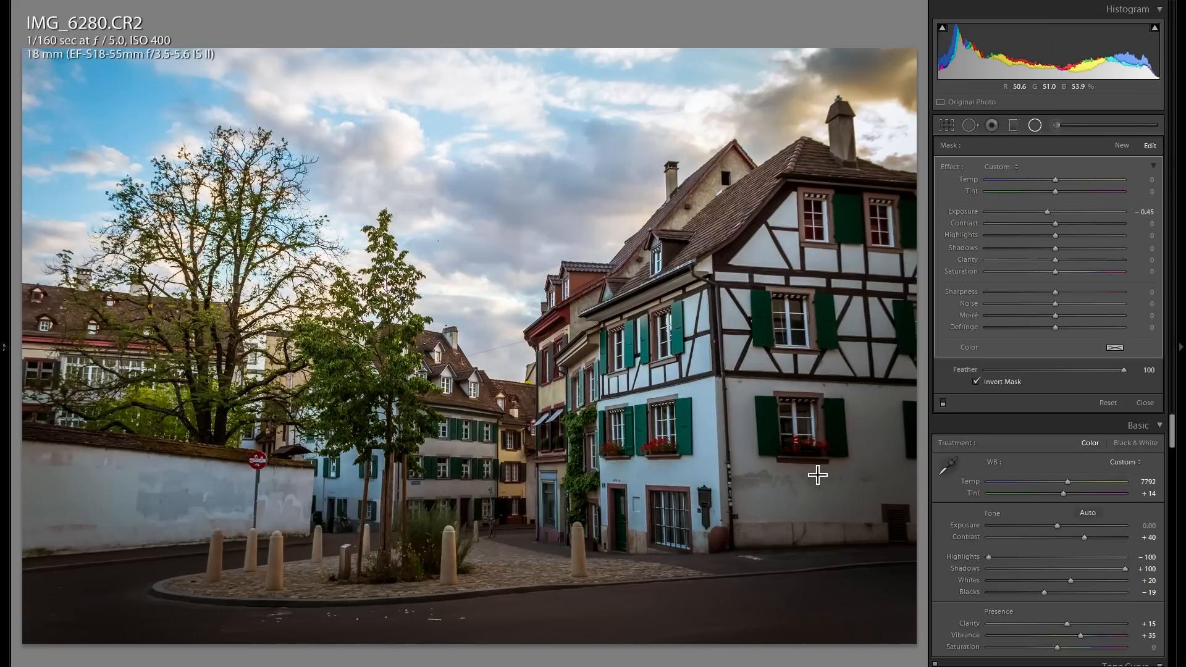
click(942, 403)
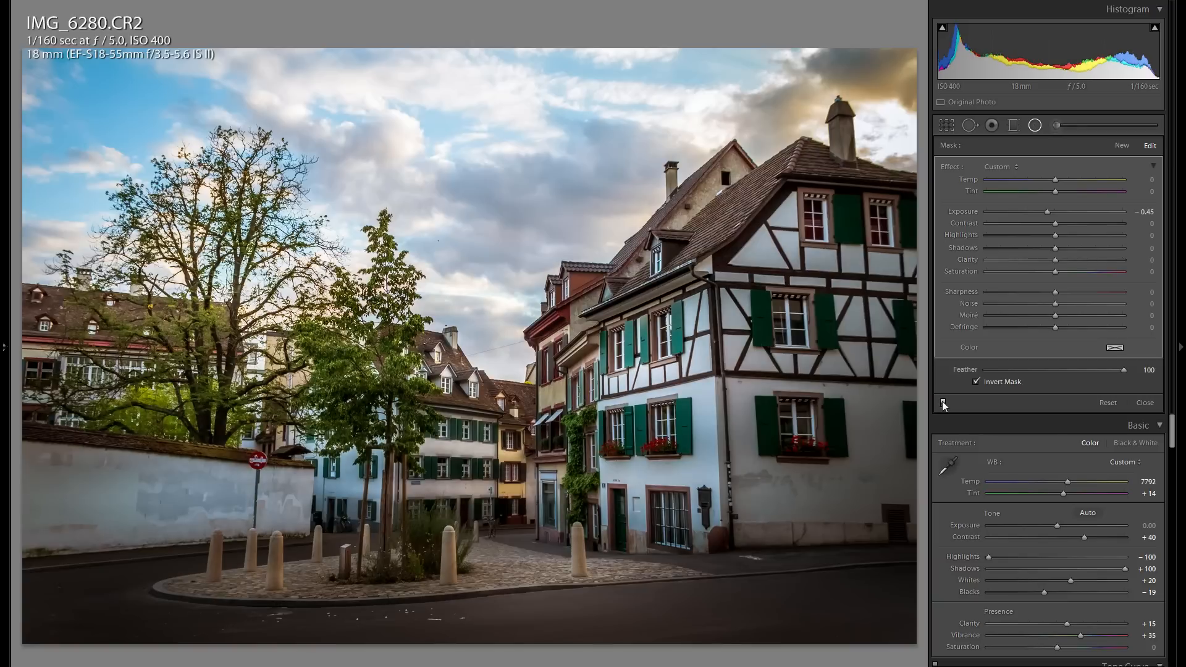
Step: Set the tinted radial filter by the half-timbered house's upper shutters to Exposure 0.09, compare the filters off and on, and finish radial editing
click(635, 371)
click(942, 402)
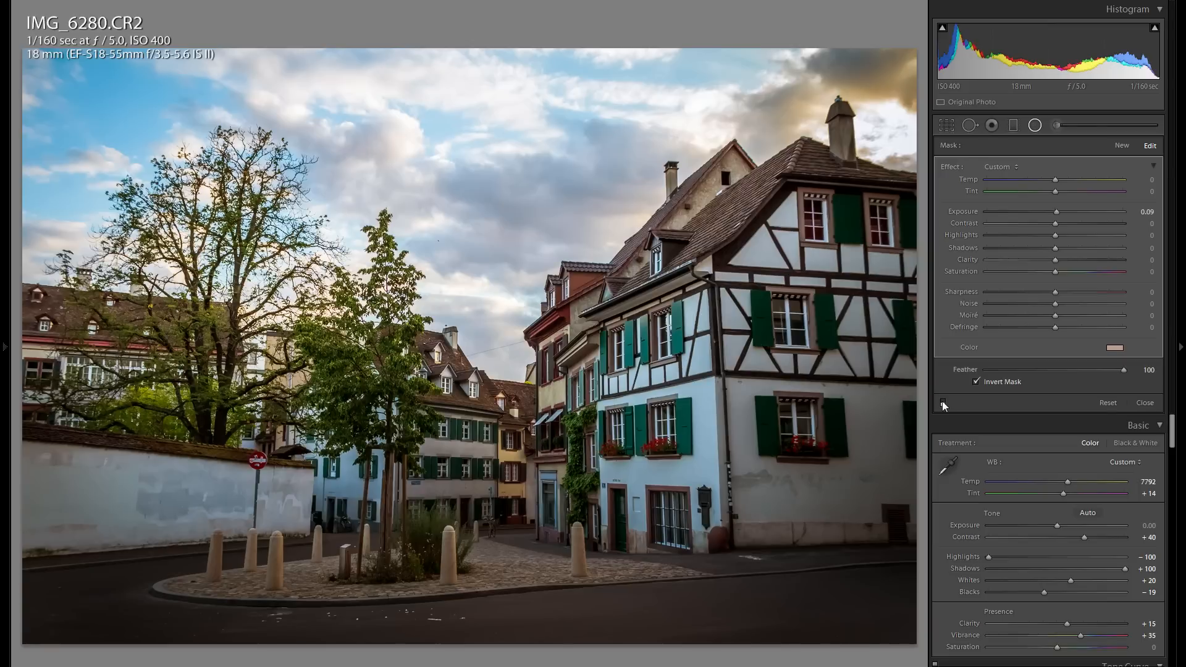
click(942, 402)
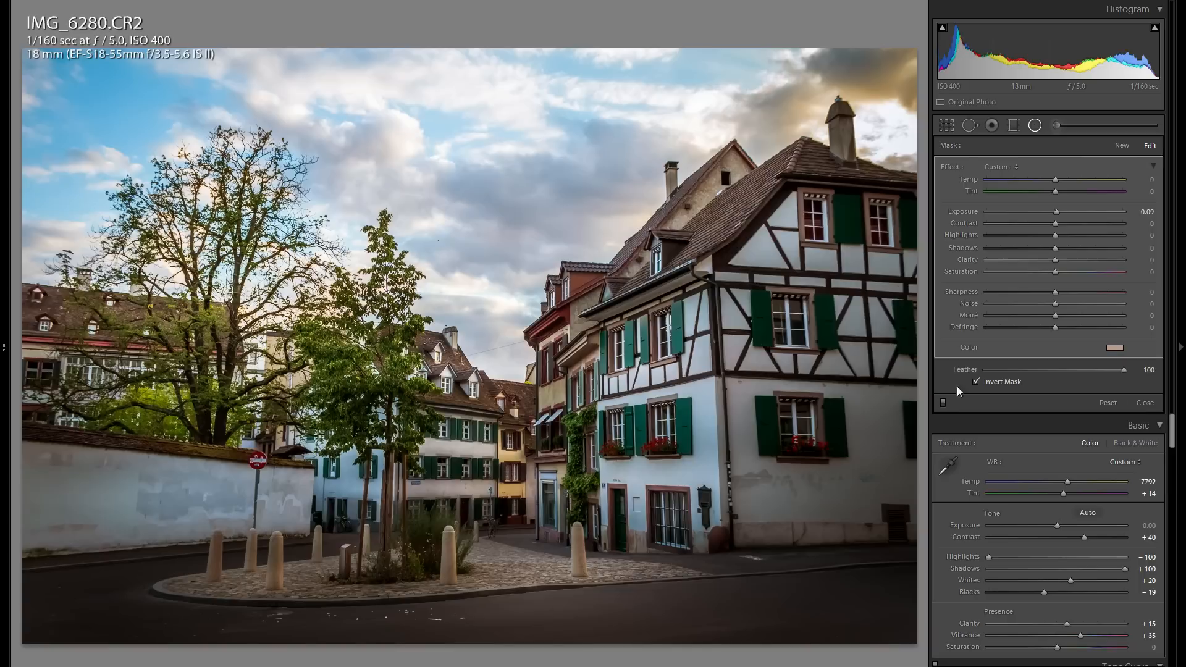
click(1034, 126)
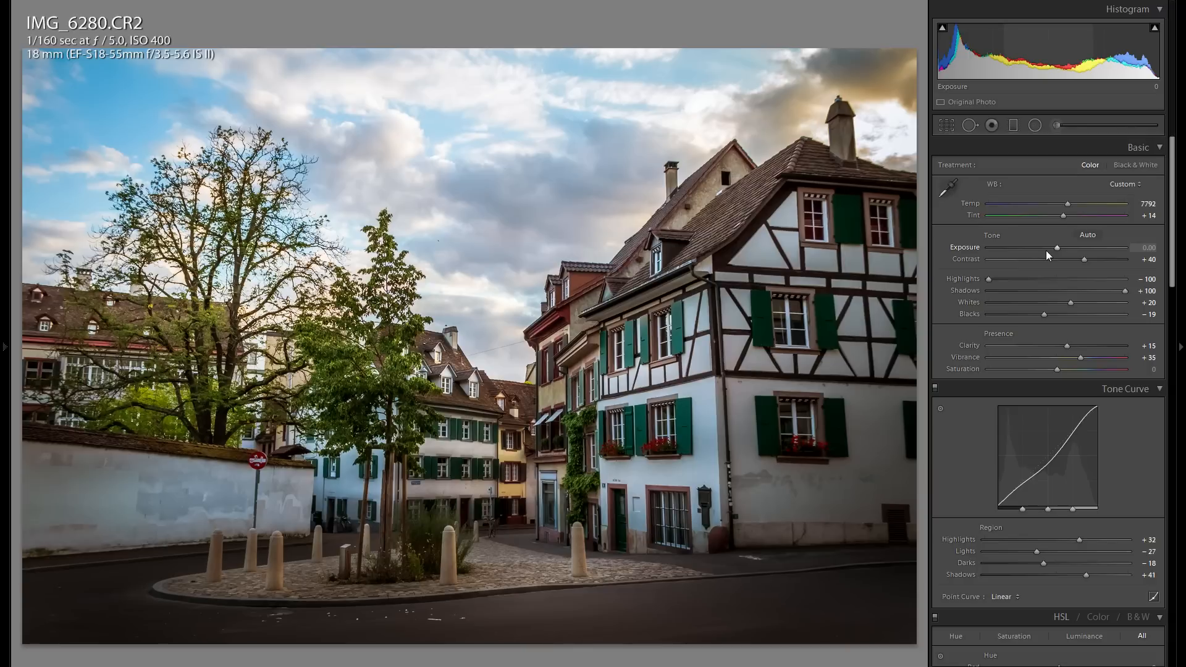
Step: Try cropping a strip off the photo's right side, cutting through the half-timbered house
click(946, 124)
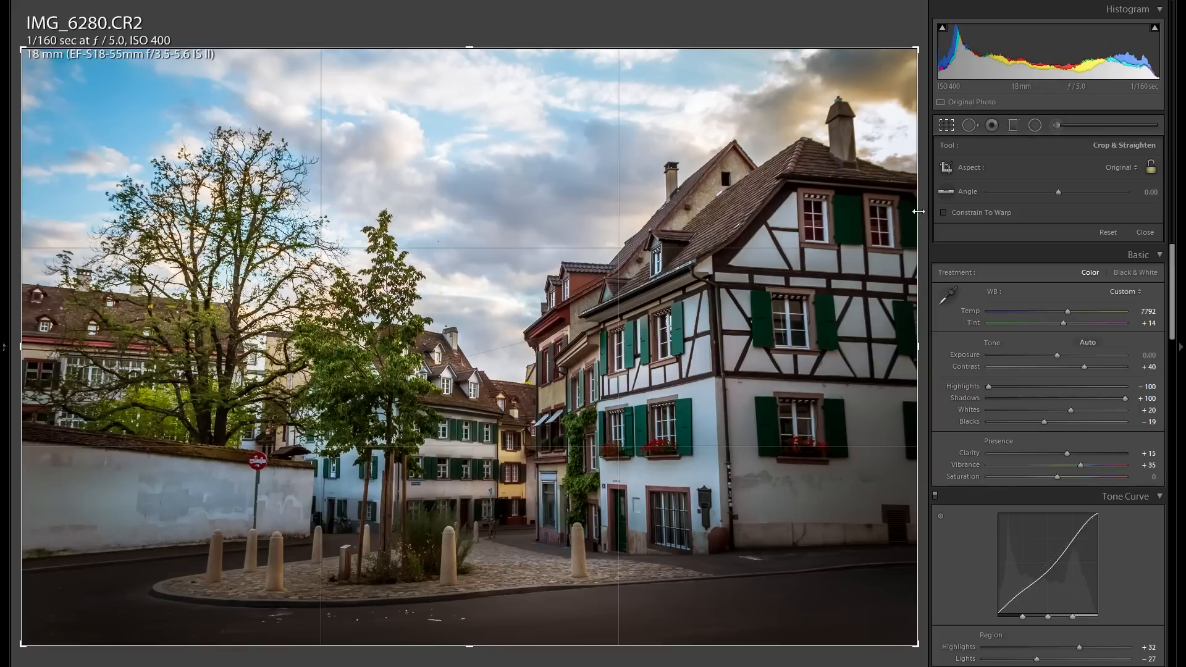
drag(898, 214, 876, 218)
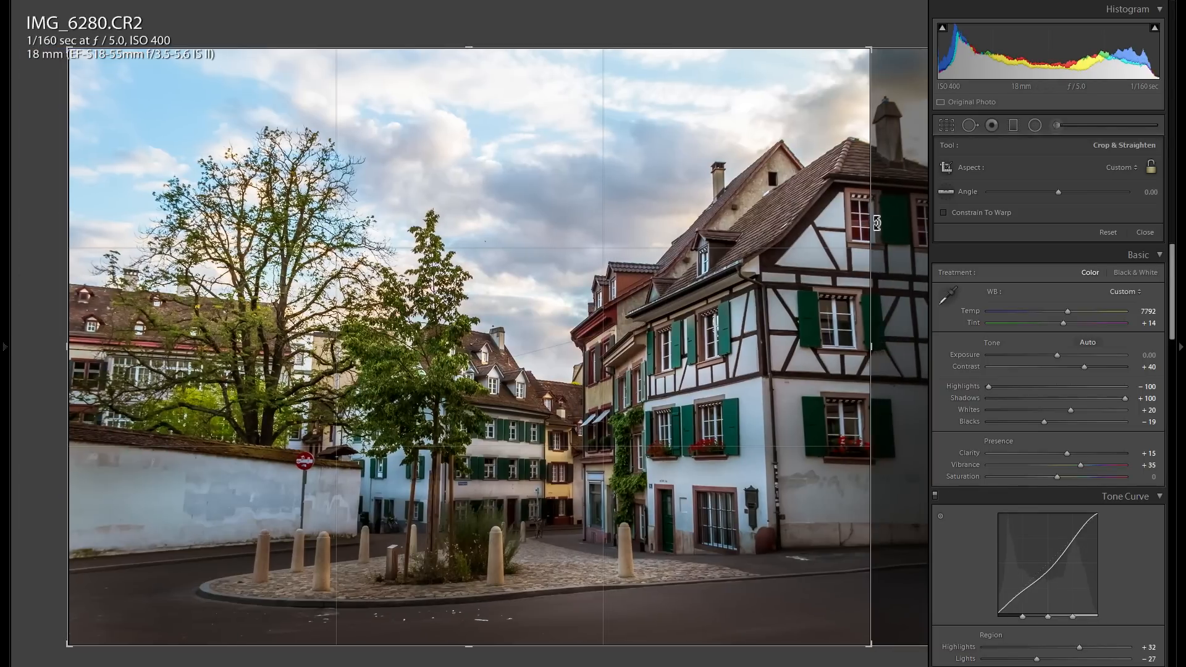
key(Return)
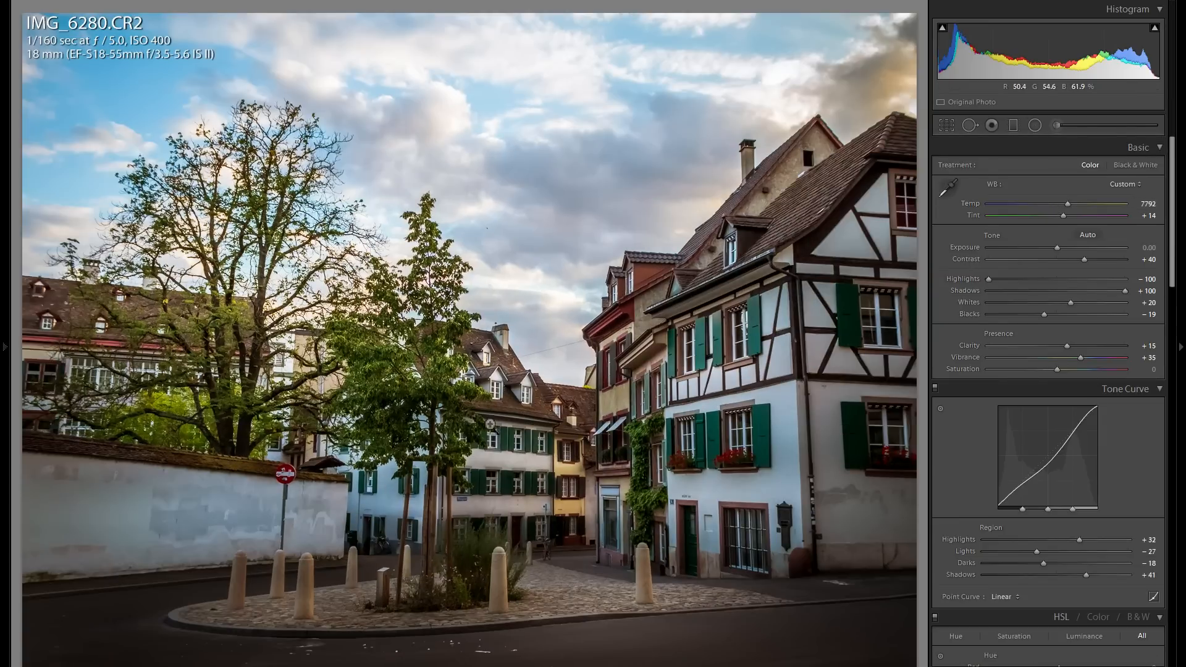
Step: Try cropping a strip of sky off the top of the photo
click(946, 127)
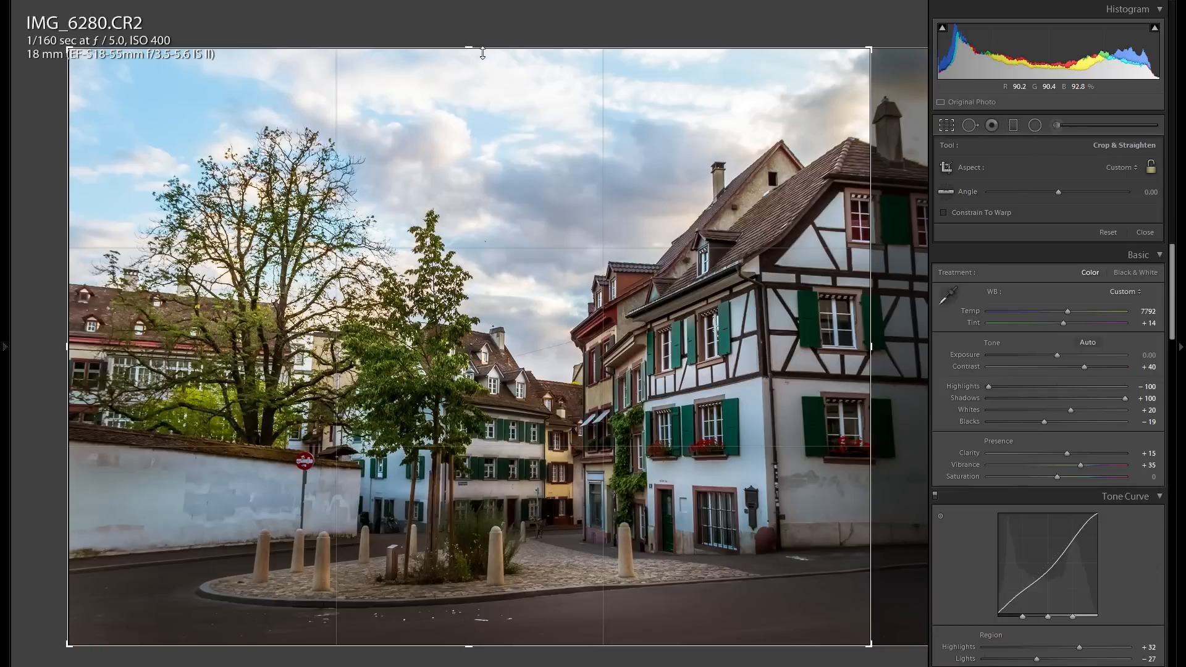
drag(488, 76, 488, 77)
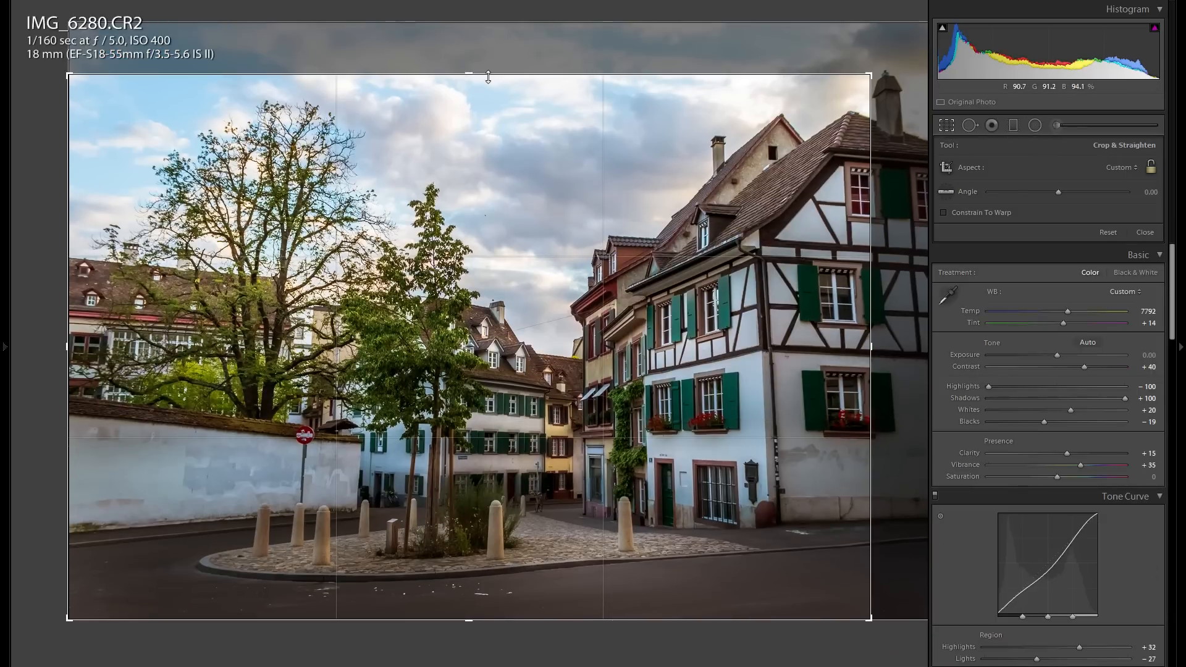
key(Return)
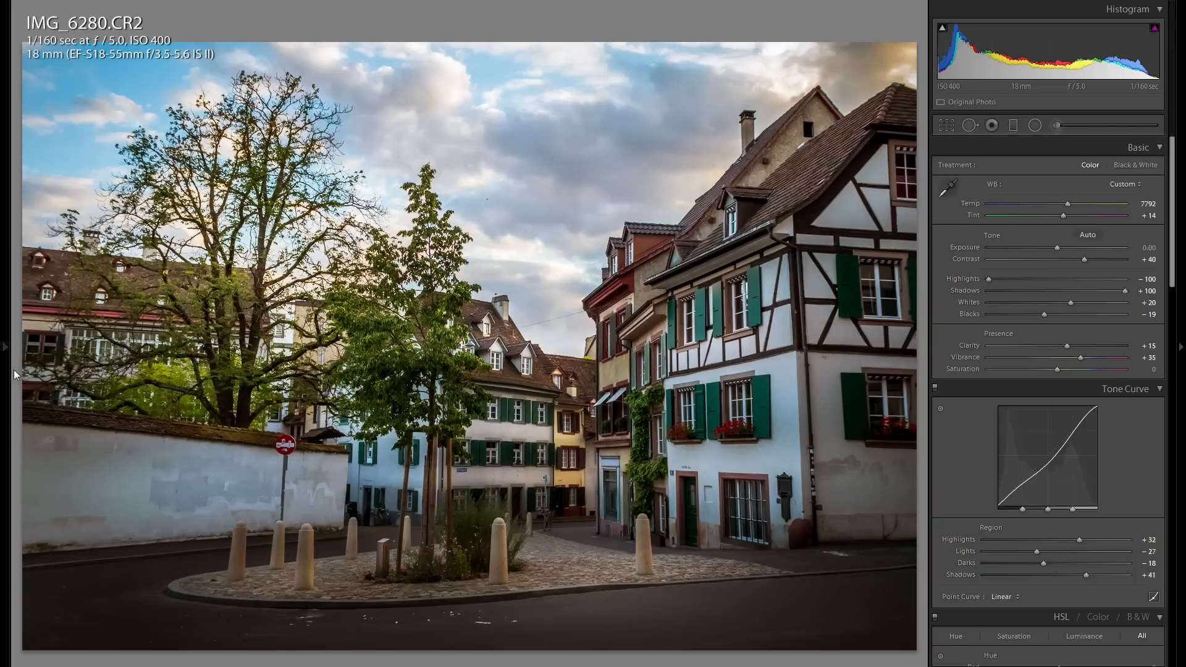
Step: Compare the cropped and uncropped history states and revert to the Enable Radial Filters state before the crops
click(9, 388)
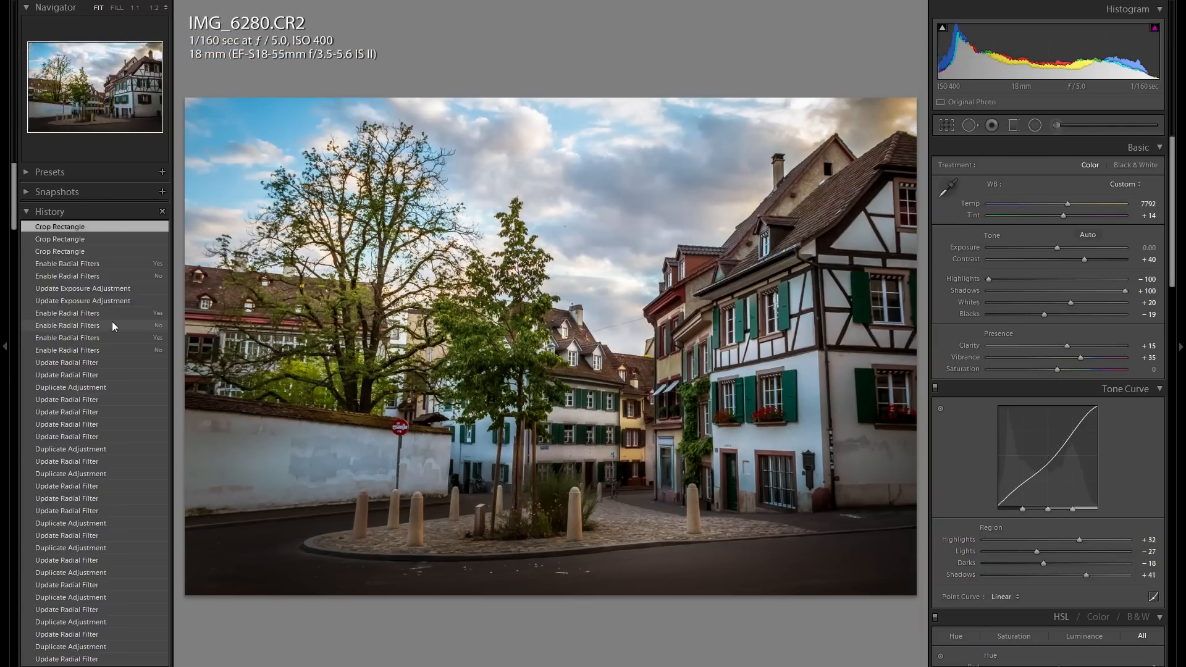
click(117, 267)
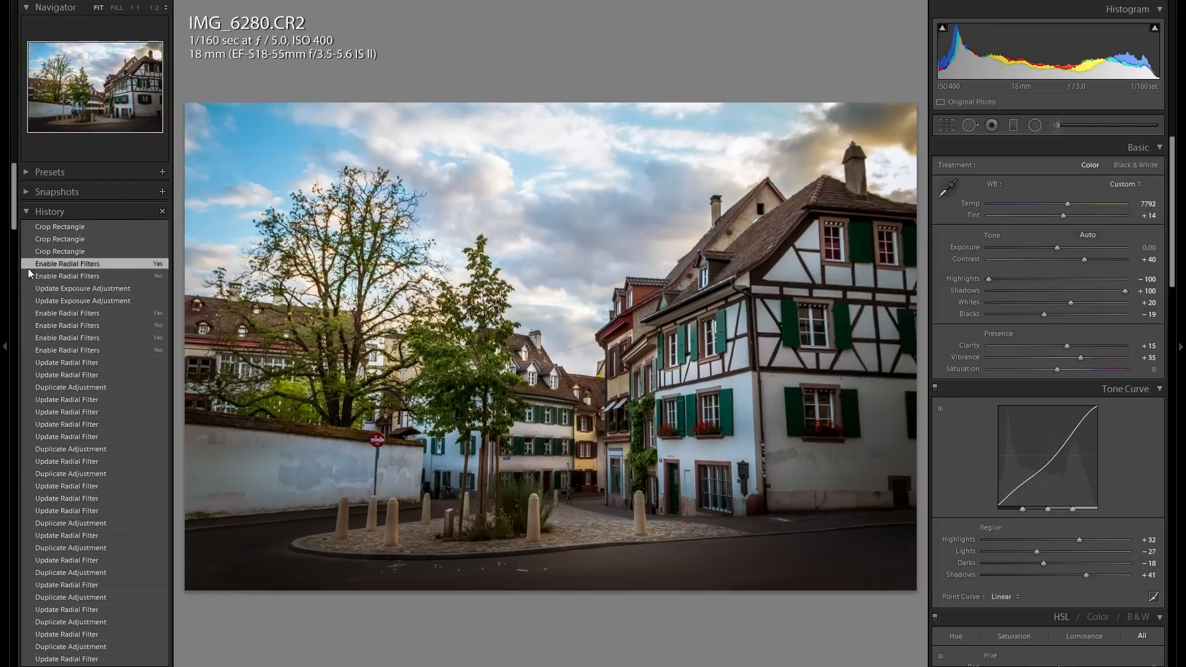
click(50, 228)
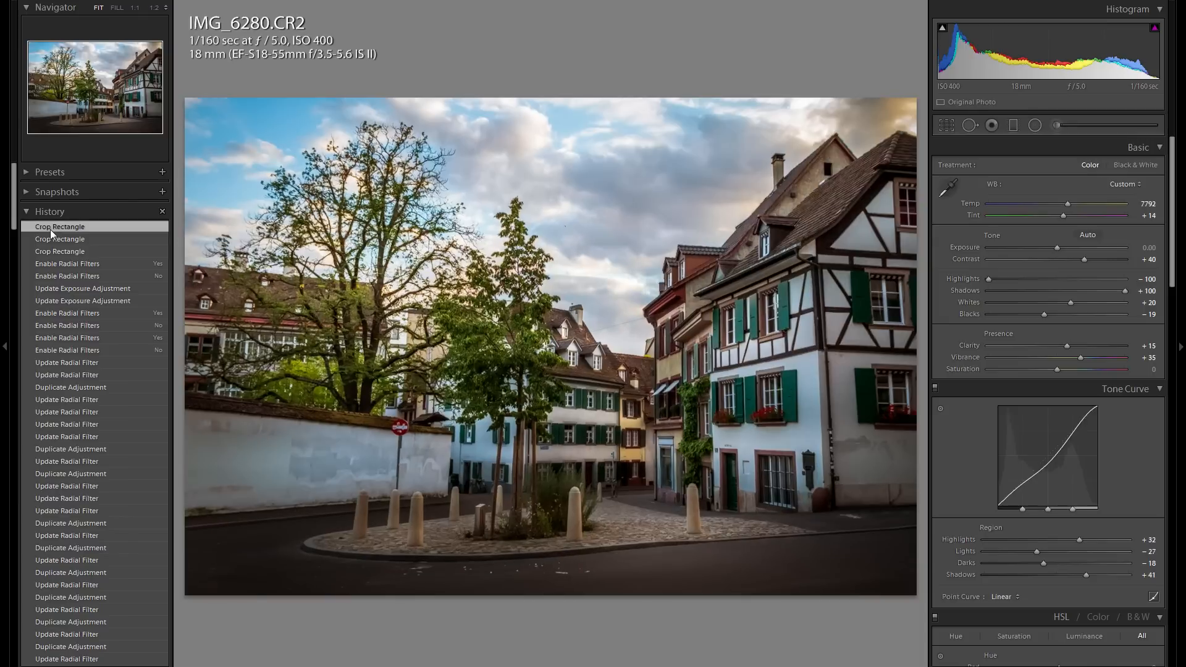
click(64, 264)
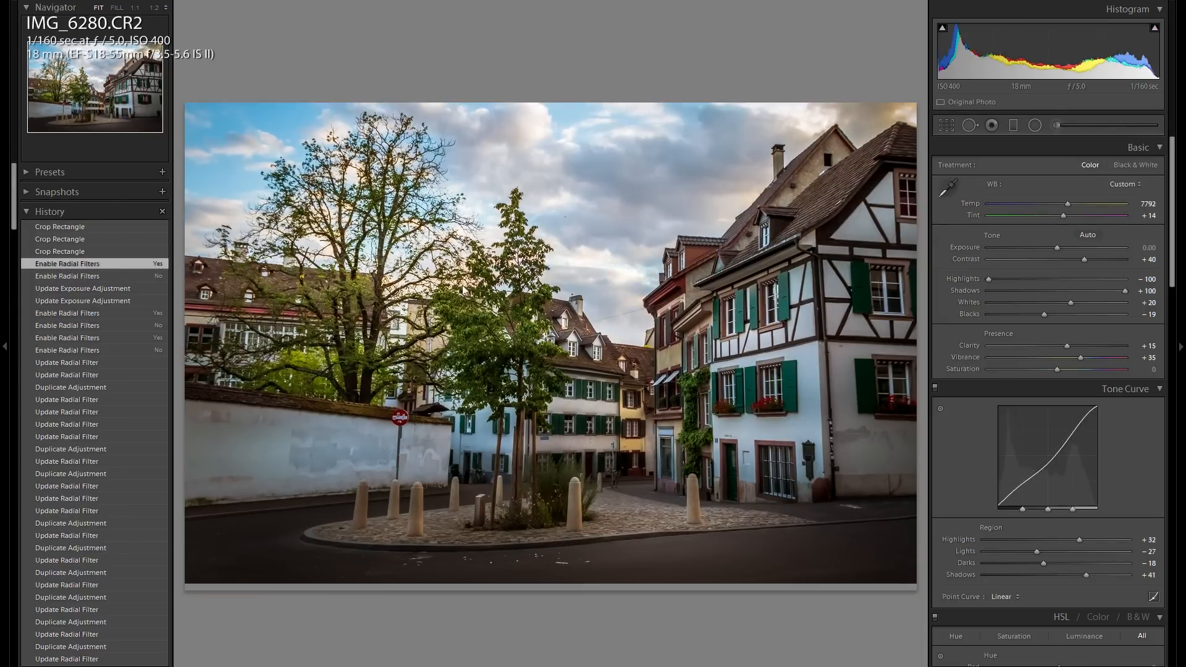
click(5, 304)
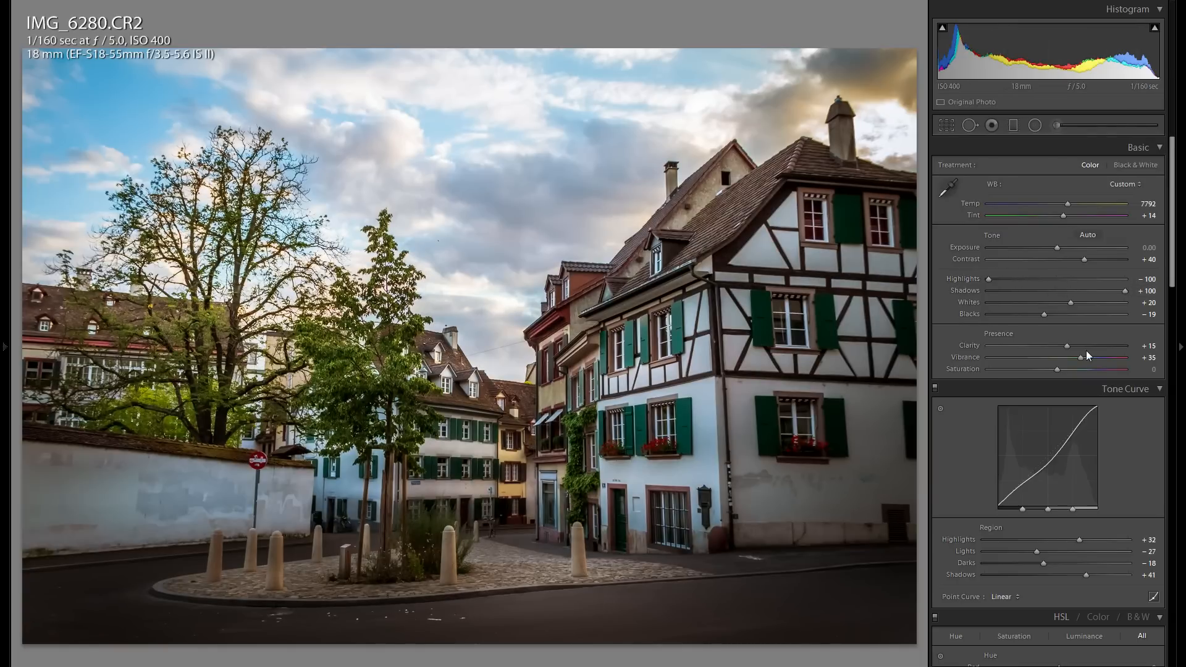
Step: Set the photo's global Vibrance to +44
scroll(1085, 351, down, 2)
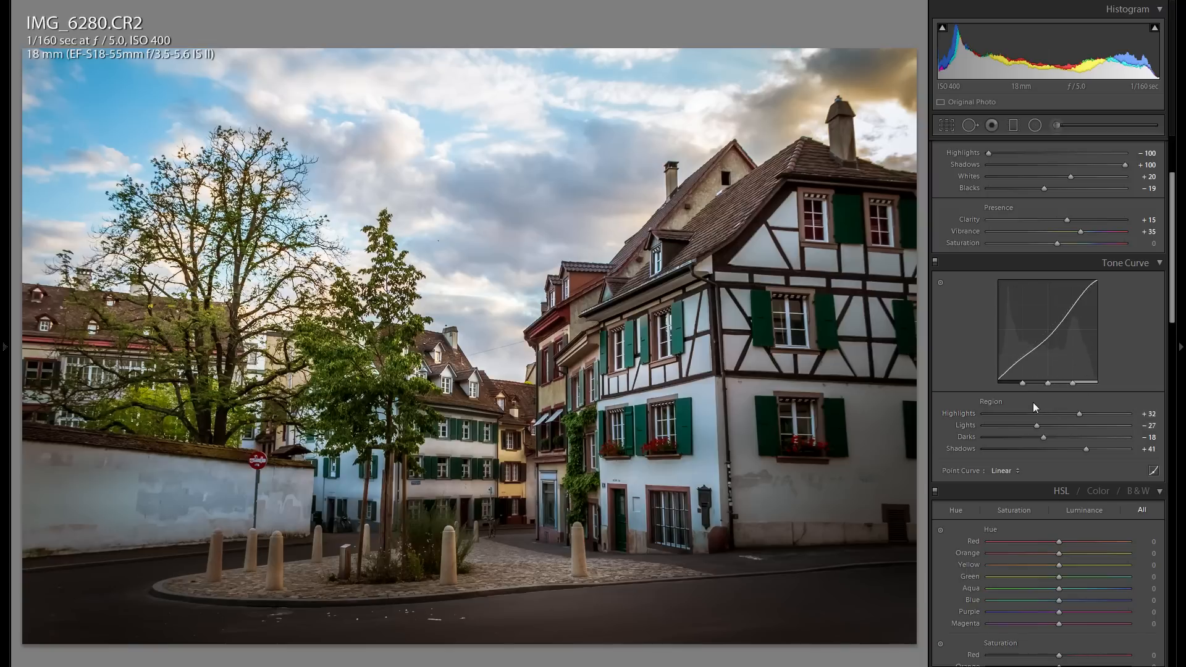
scroll(1025, 401, down, 2)
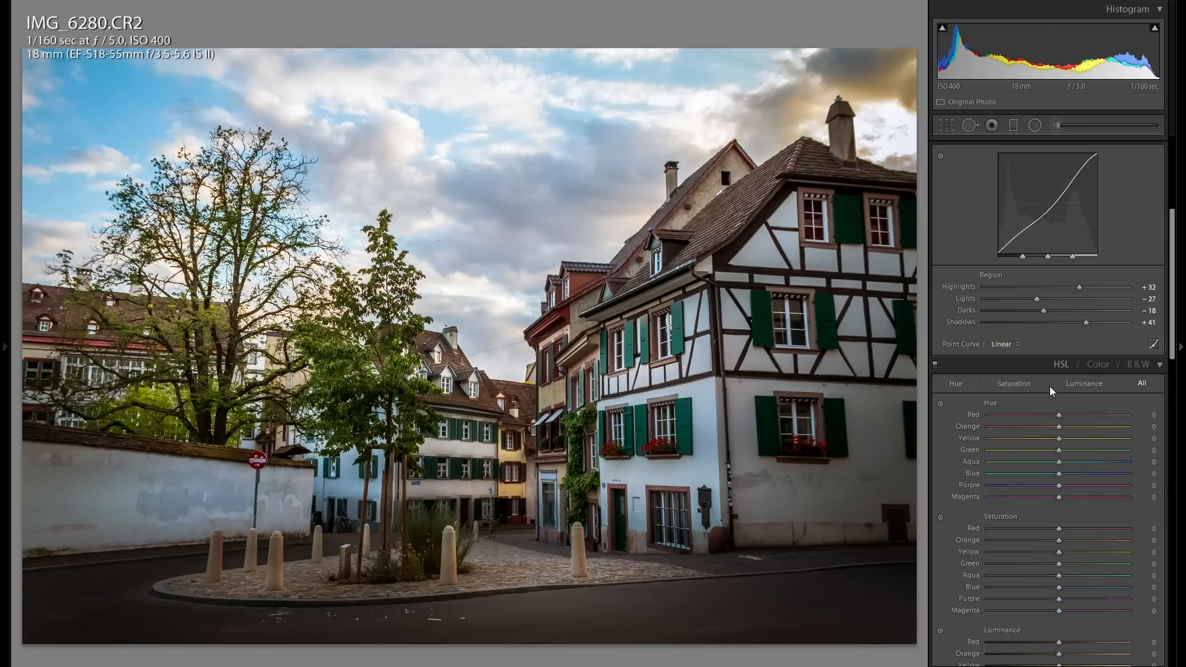
scroll(1050, 387, down, 2)
scroll(989, 321, up, 6)
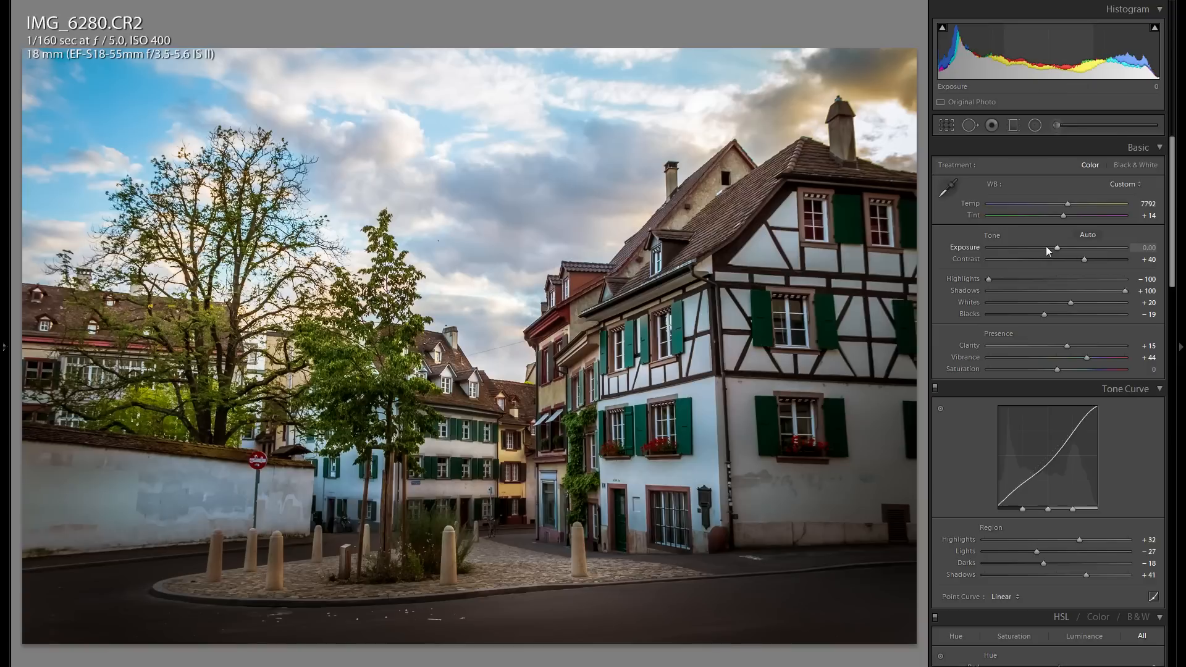
Step: Brush the edge of the half-timbered house's roof at size 17 with Shadows 100 and Exposure 0.16, and finish brush editing
click(1054, 128)
double_click(966, 211)
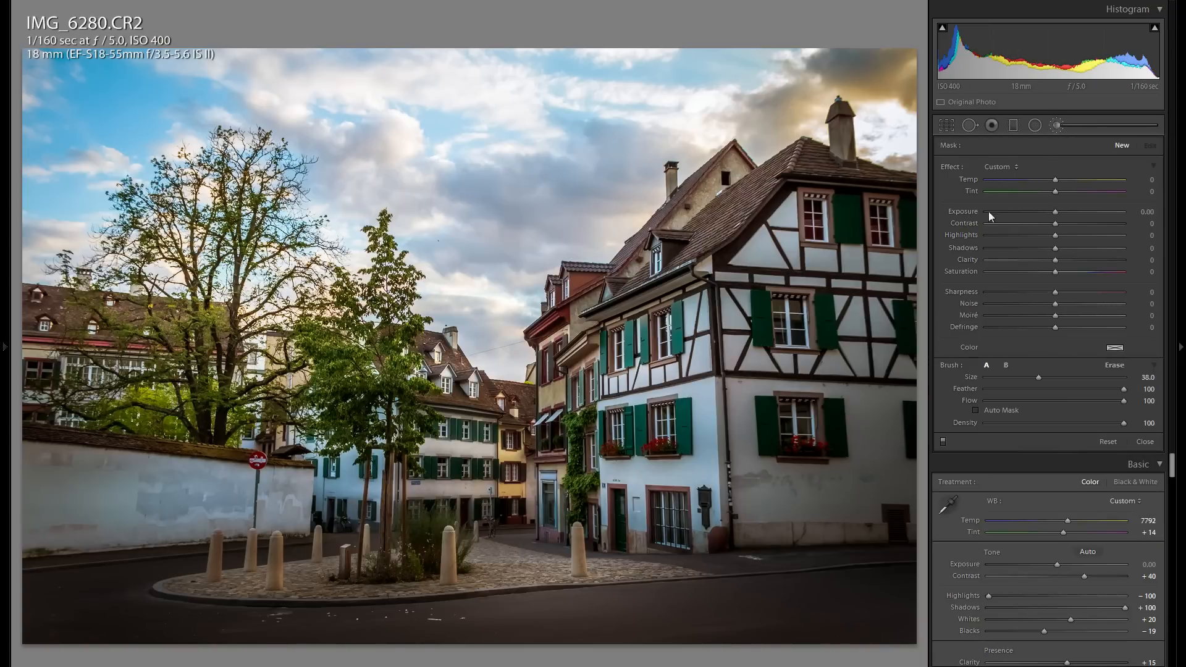
drag(1069, 247, 1130, 247)
scroll(910, 174, down, 1)
scroll(910, 174, down, 4)
click(910, 175)
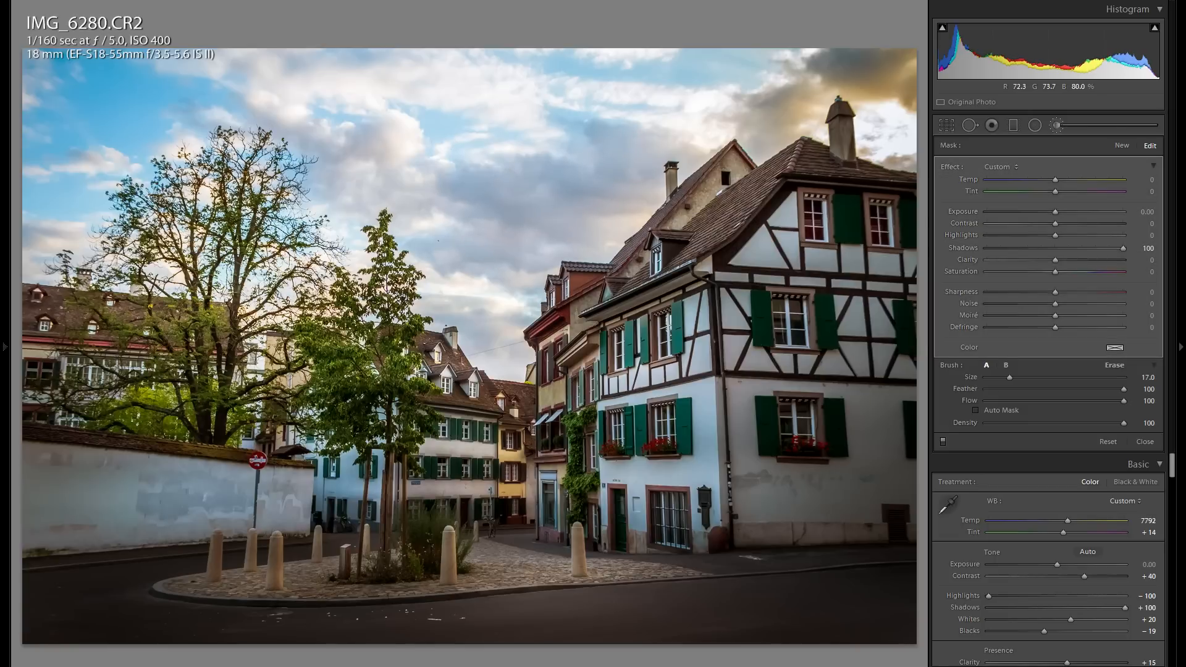
drag(1054, 210, 1056, 209)
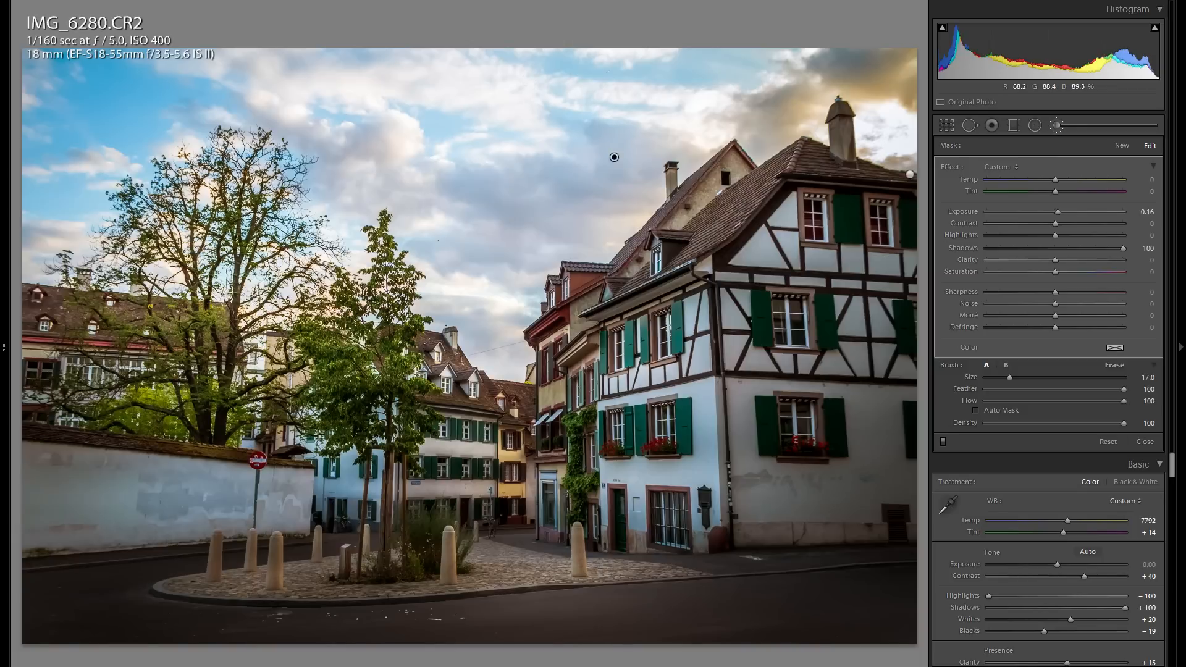
click(1056, 124)
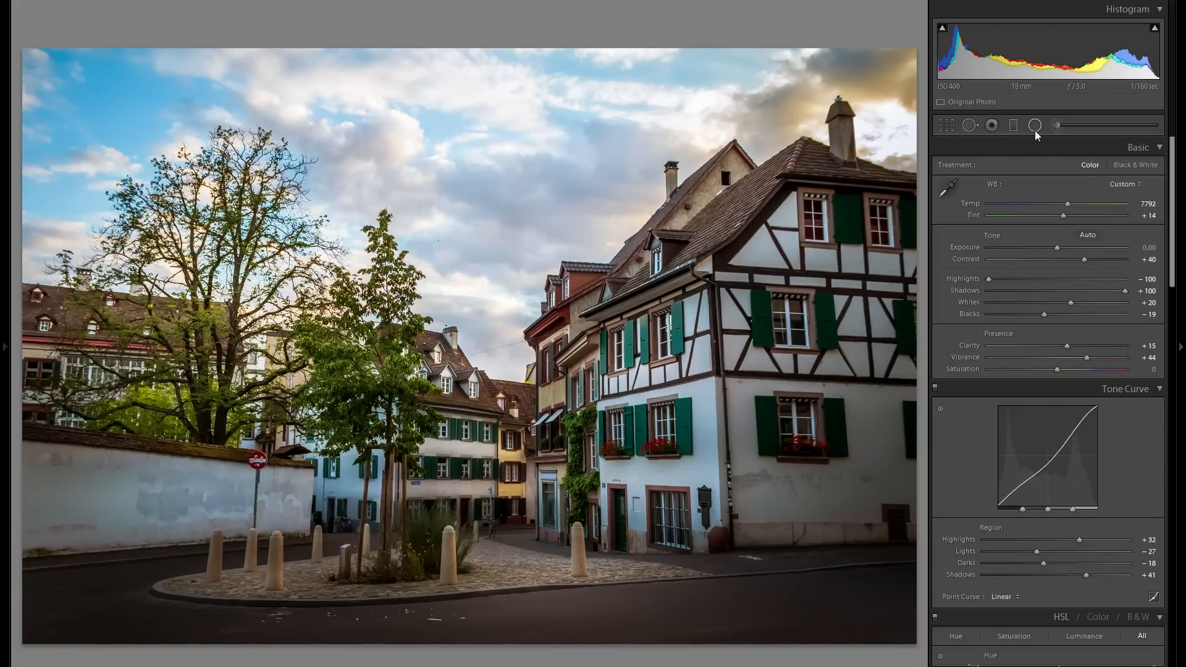
Step: Brush the yellow clouds beside the chimney with Saturation -50 and Exposure 0.38, and finish brush editing
click(1055, 124)
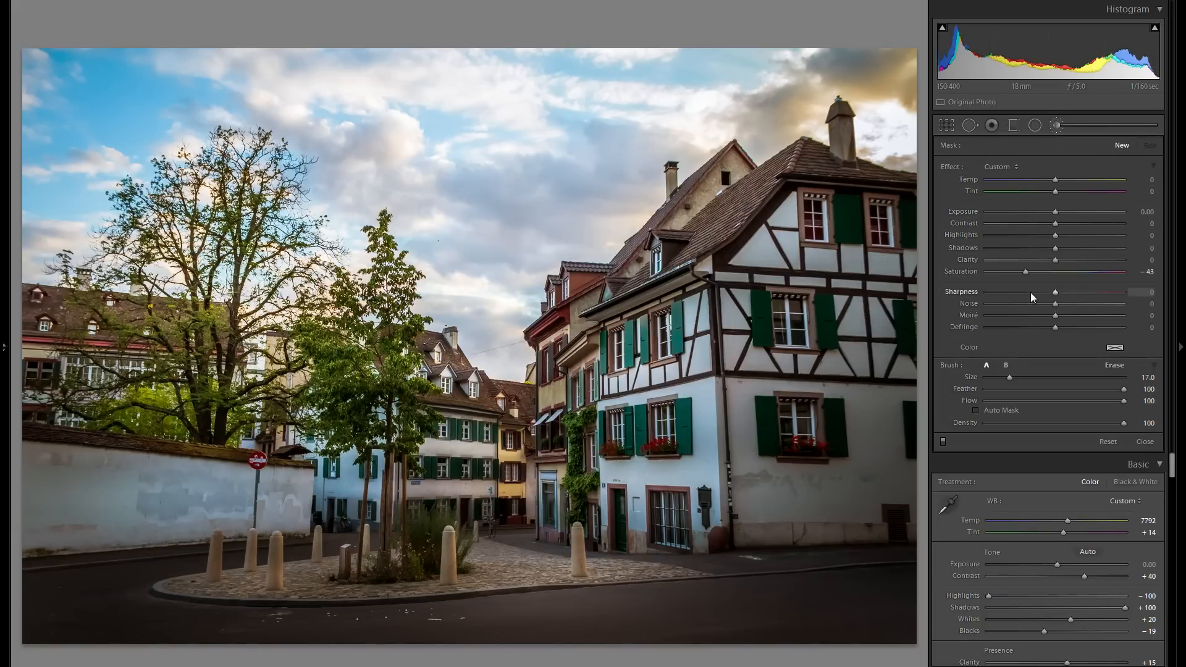
drag(1026, 272, 1021, 272)
drag(1055, 213, 1065, 213)
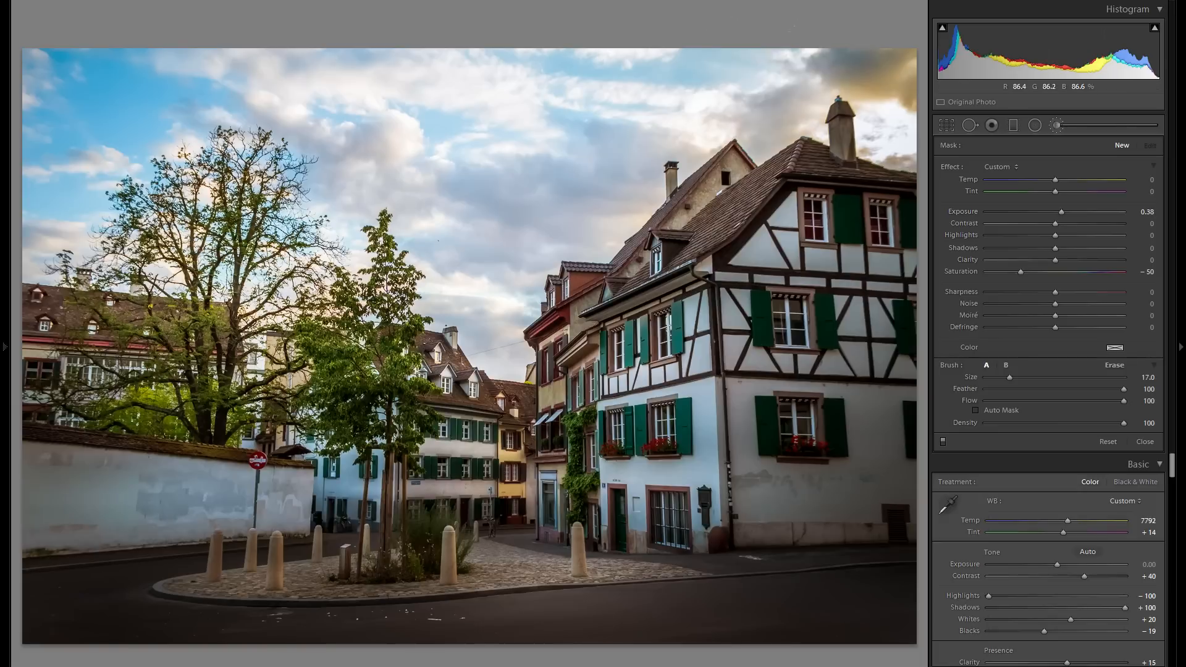
drag(900, 59, 899, 166)
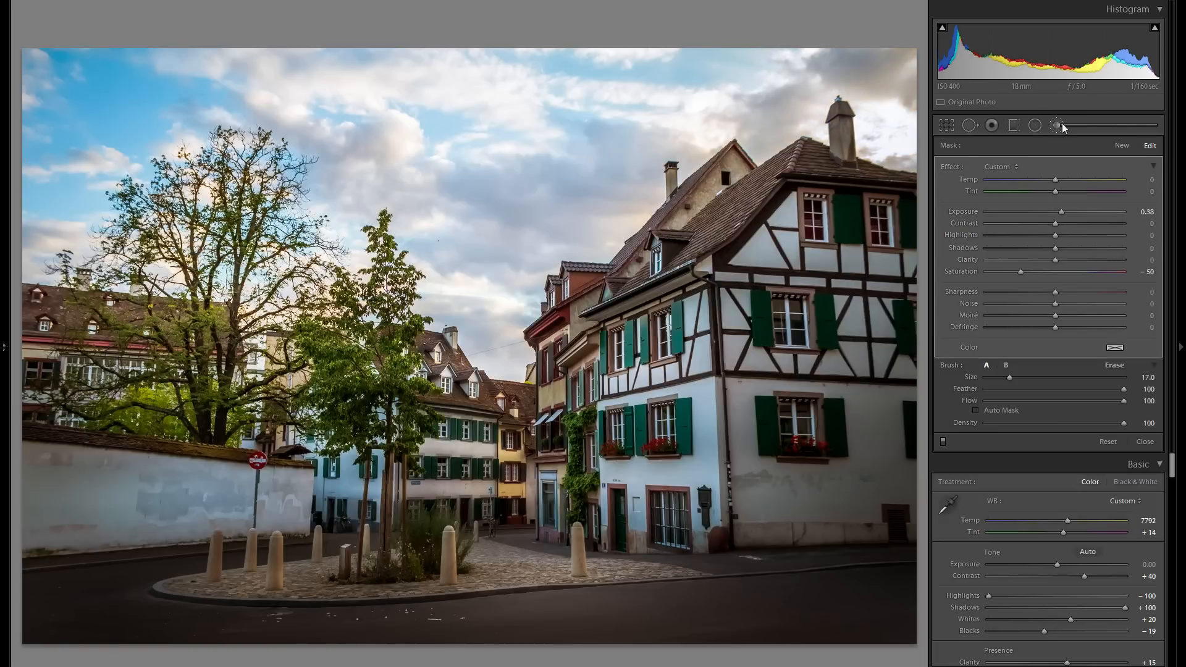
key(k)
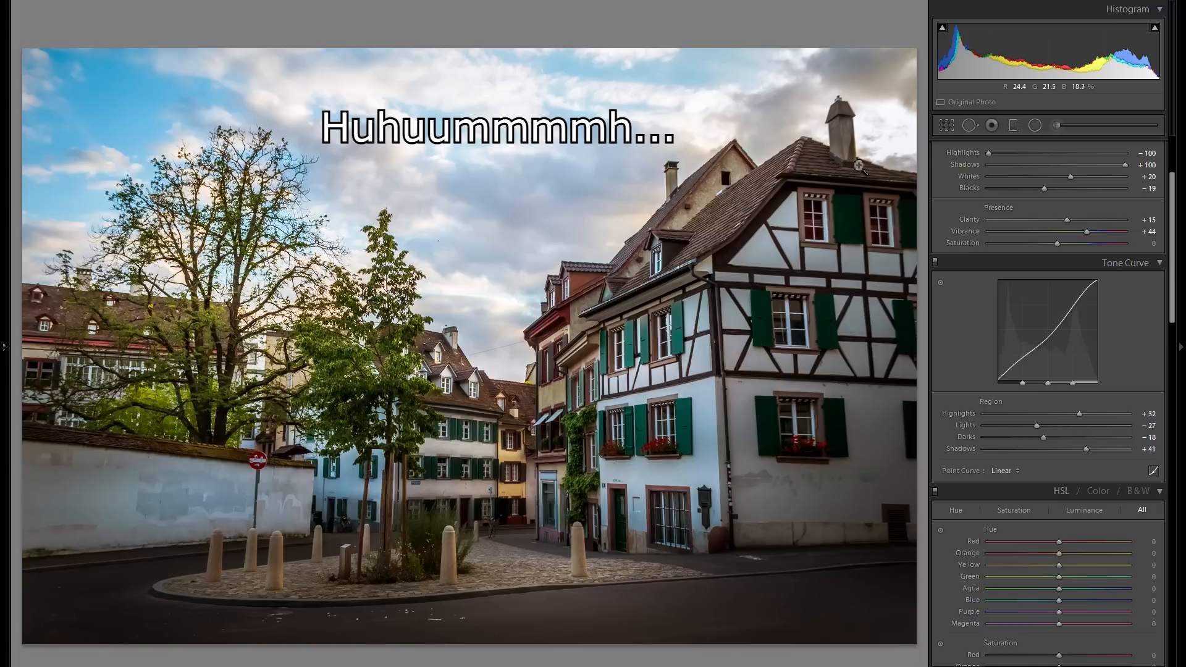
Step: Paint the sky with a new size 21 brush at Exposure -0.45, and erase the effect above the half-timbered house's roof
click(1054, 125)
drag(1048, 213, 1047, 213)
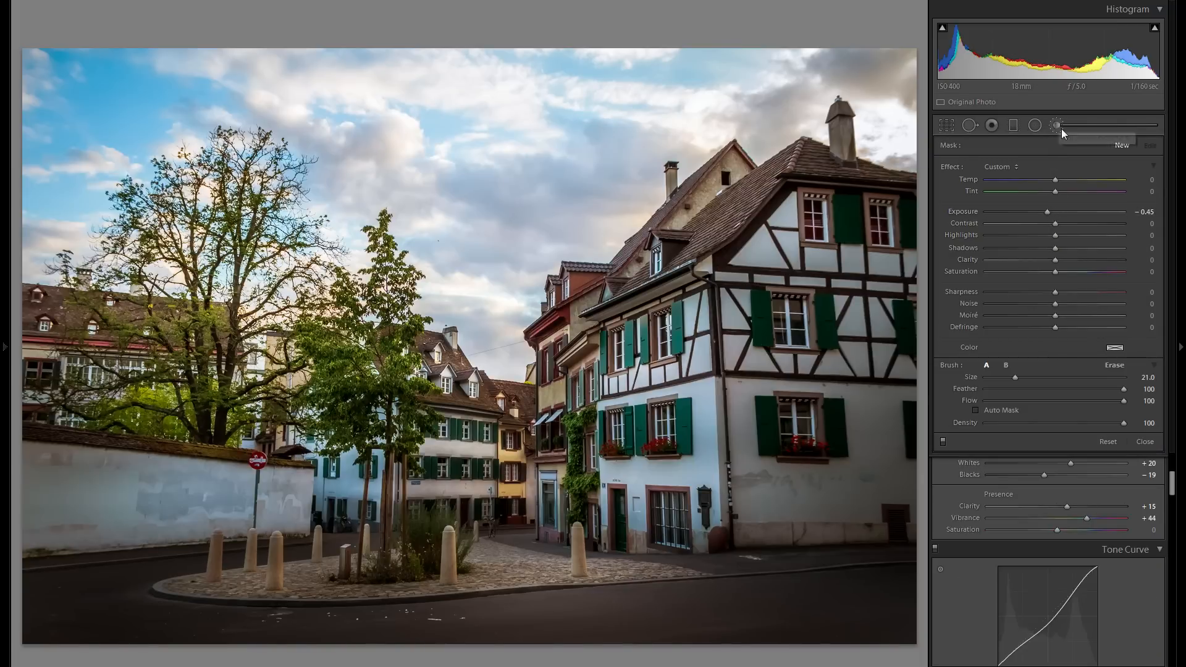
mouse_move(766, 96)
mouse_down()
mouse_move(691, 99)
mouse_move(580, 173)
mouse_move(500, 235)
mouse_move(451, 322)
mouse_move(432, 136)
mouse_move(371, 68)
mouse_move(148, 92)
mouse_move(149, 204)
mouse_move(290, 309)
mouse_move(420, 309)
mouse_up()
mouse_move(772, 123)
mouse_down()
mouse_move(883, 92)
mouse_move(877, 19)
mouse_up()
key(alt)
mouse_move(772, 92)
mouse_down()
mouse_move(864, 74)
mouse_move(899, 50)
mouse_move(896, 69)
mouse_up()
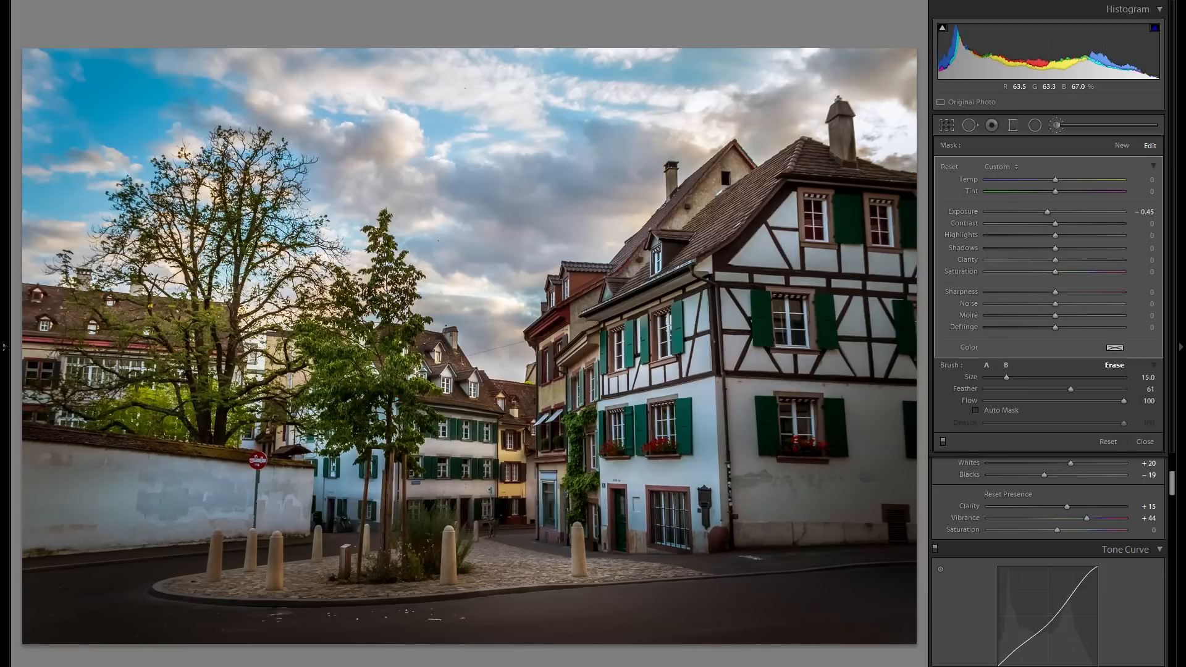
Step: Erase the darkening from the sky's upper-left corner, and set the sky brush to Exposure -0.52 and Shadows 100
scroll(87, 28, up, 2)
mouse_move(160, 68)
mouse_down()
mouse_move(105, 93)
mouse_move(1, 16)
mouse_up()
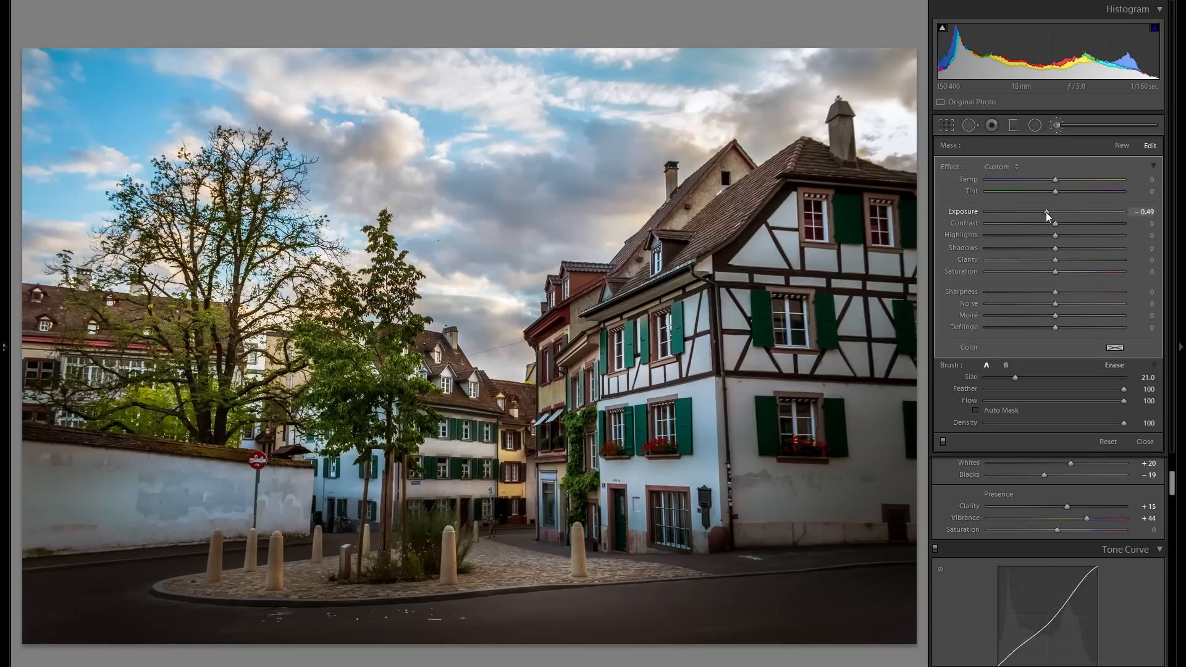
drag(1046, 213, 1050, 213)
drag(1087, 247, 1144, 253)
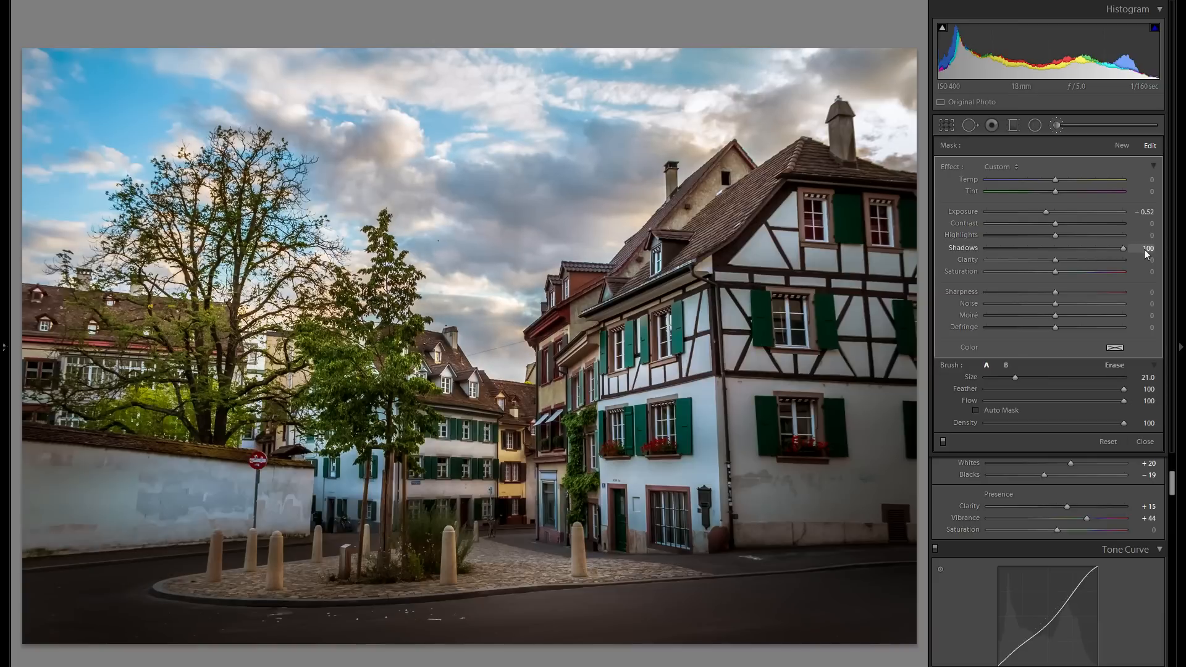
click(1055, 125)
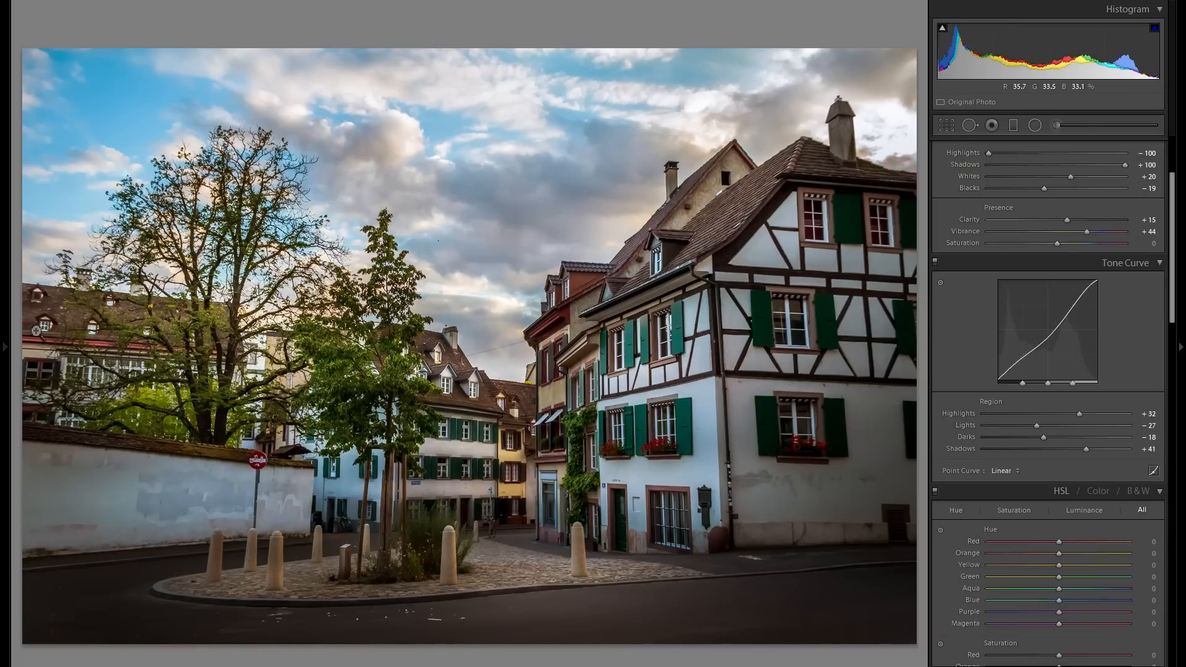
Step: Compare the imported original with the finished edit through the history states, ending on the latest Update Shadows Adjustment
click(6, 343)
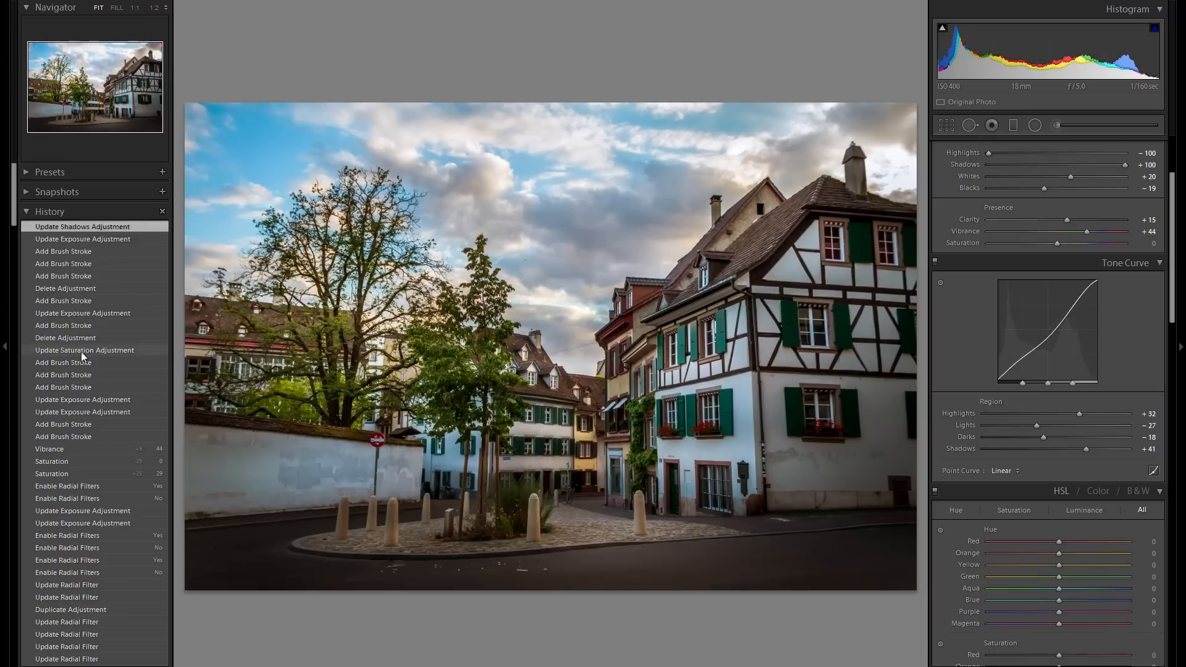
scroll(78, 351, down, 15)
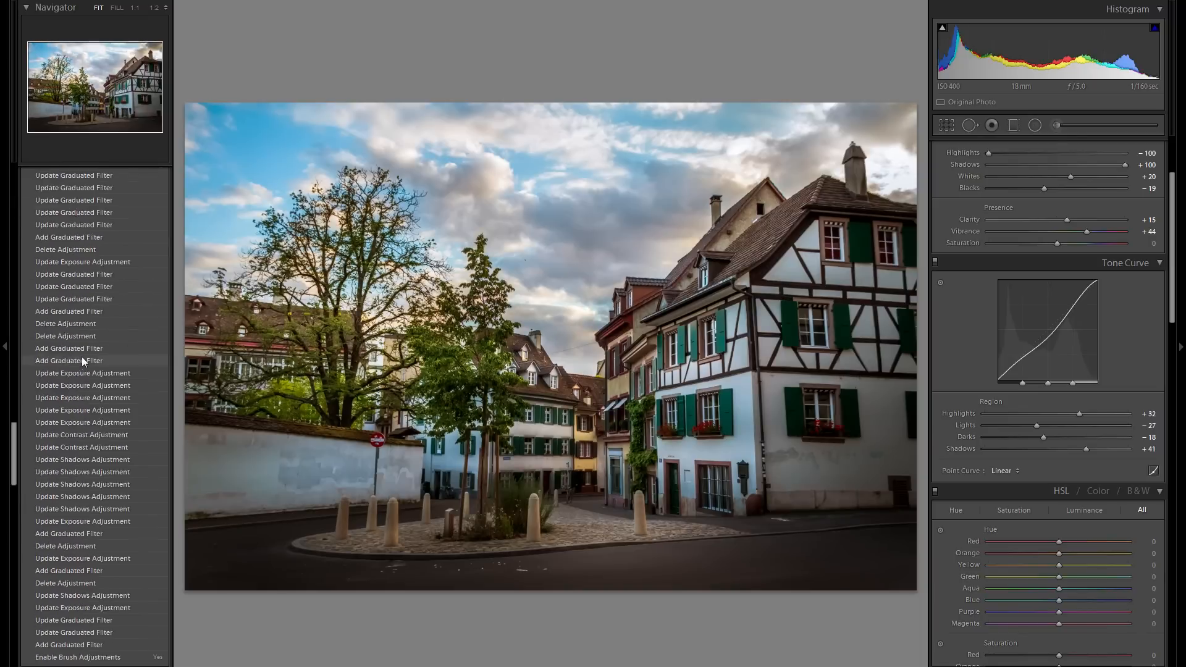
scroll(84, 371, down, 10)
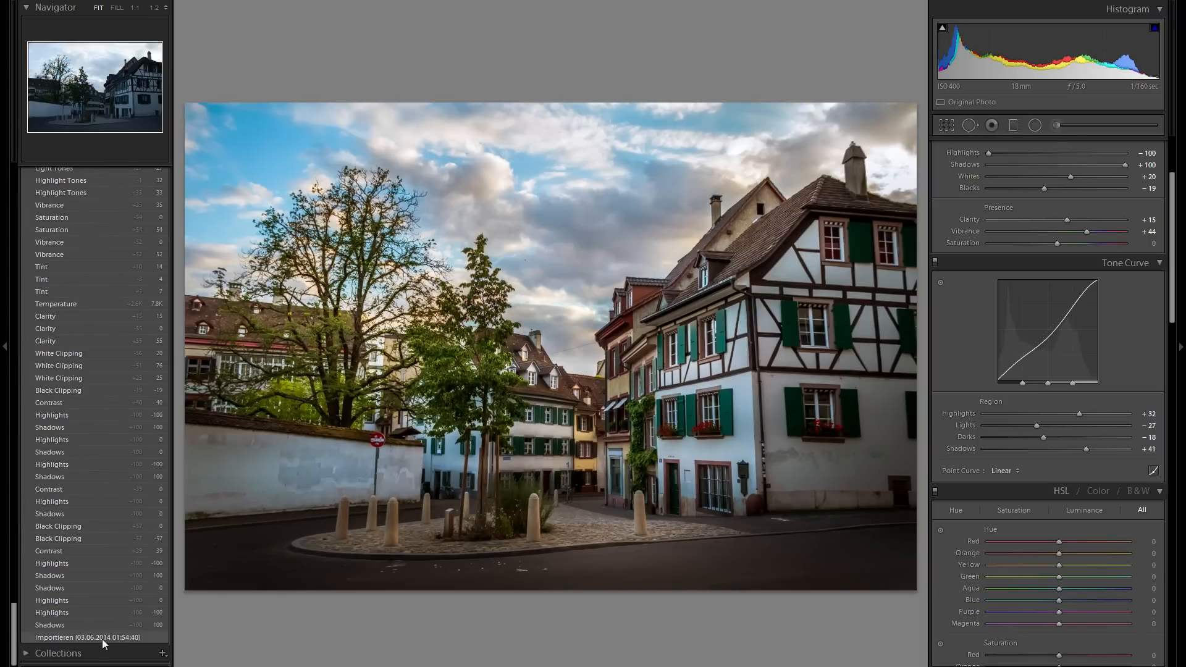
click(102, 638)
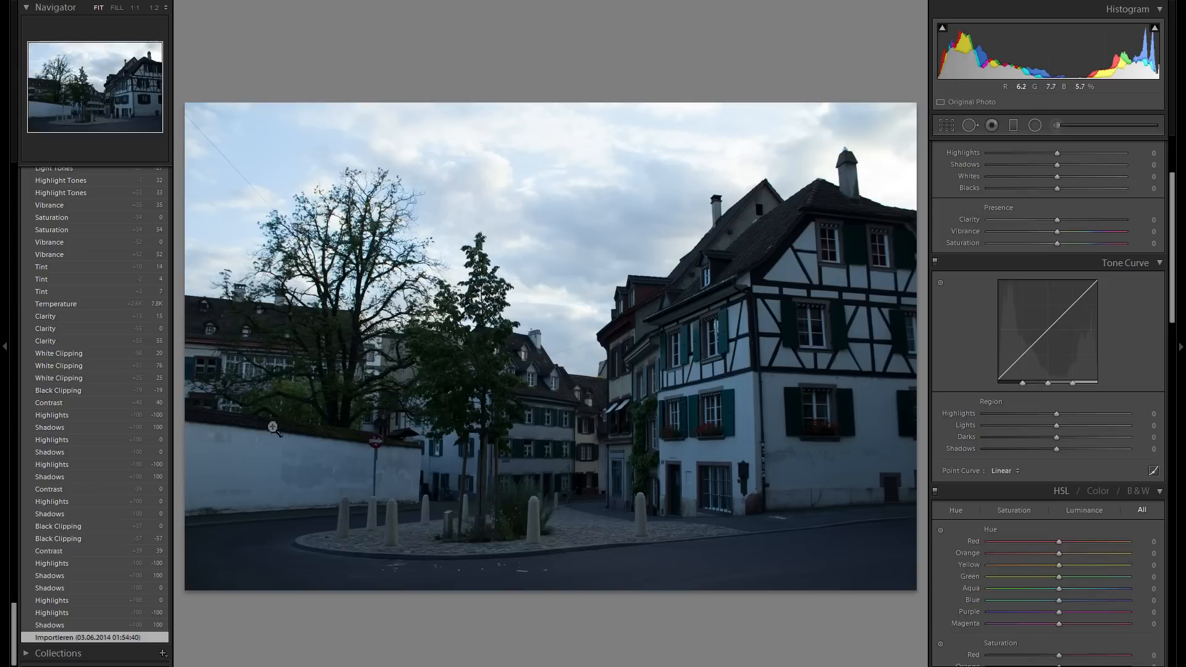
scroll(115, 421, up, 10)
scroll(114, 418, up, 15)
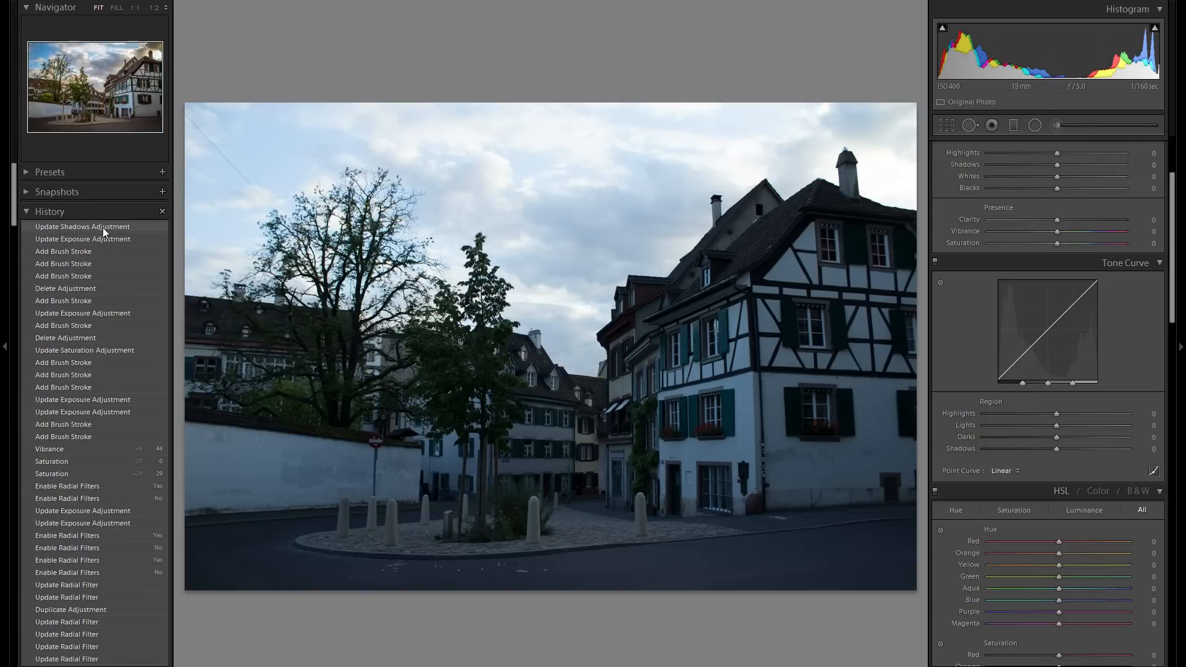
click(102, 227)
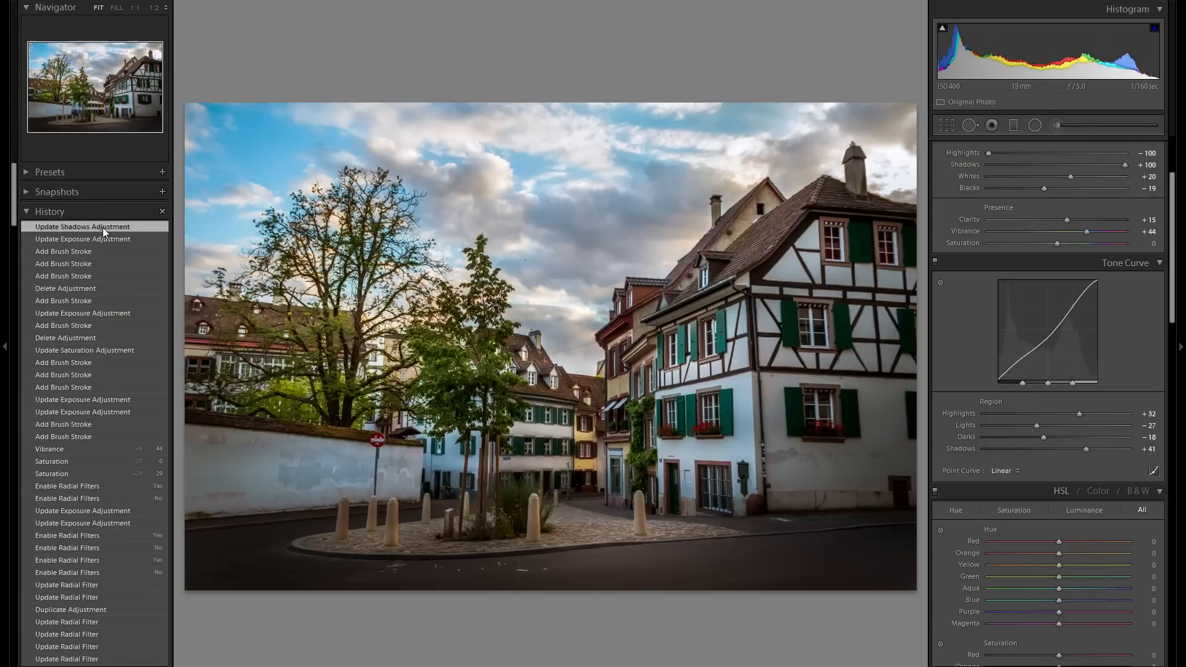
click(3, 317)
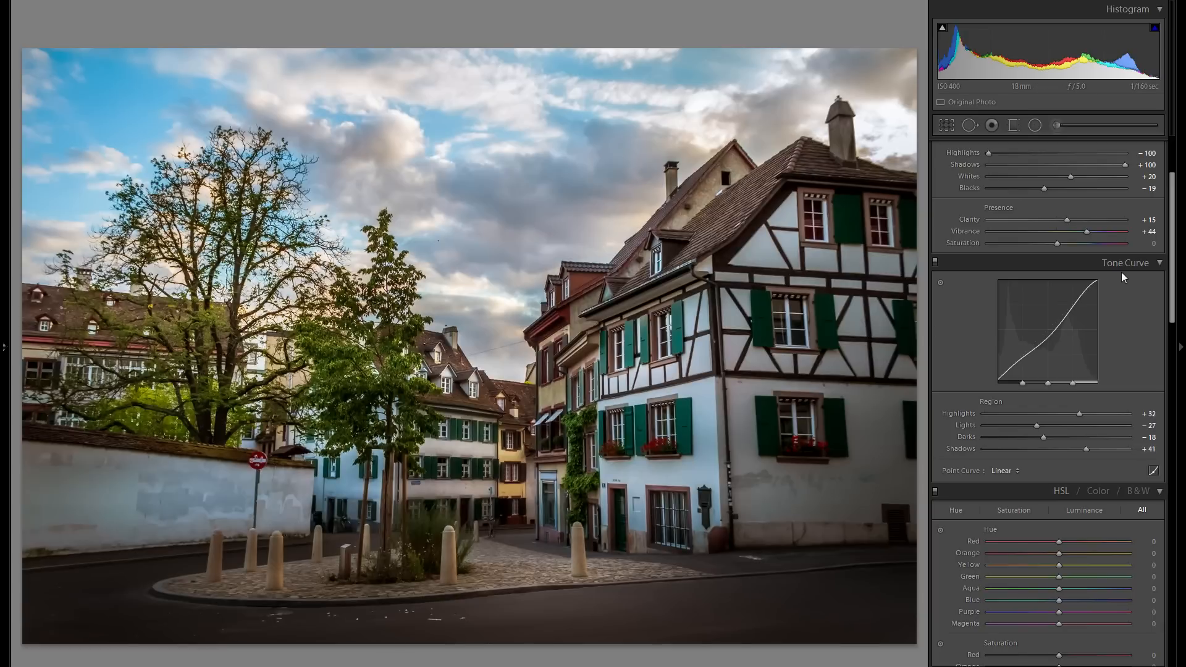
Step: Review the Basic, Tone Curve and HSL settings, and compare the photo before and after side by side
scroll(1121, 272, up, 4)
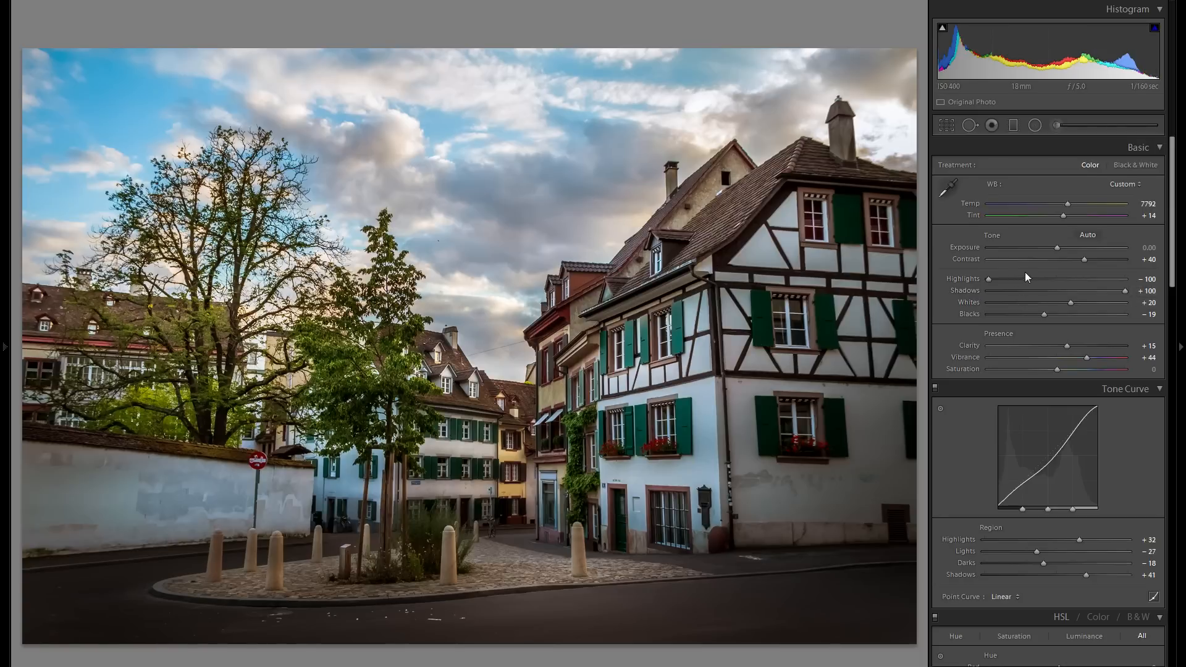
scroll(1050, 308, down, 4)
scroll(1081, 416, down, 12)
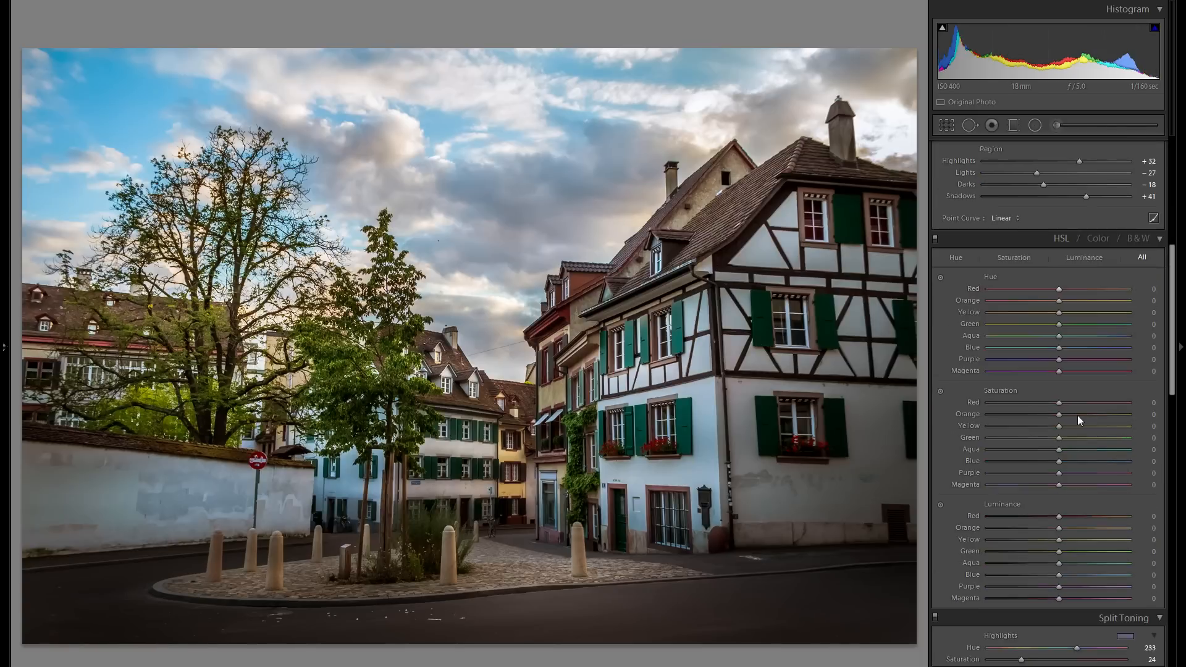
scroll(1073, 421, up, 16)
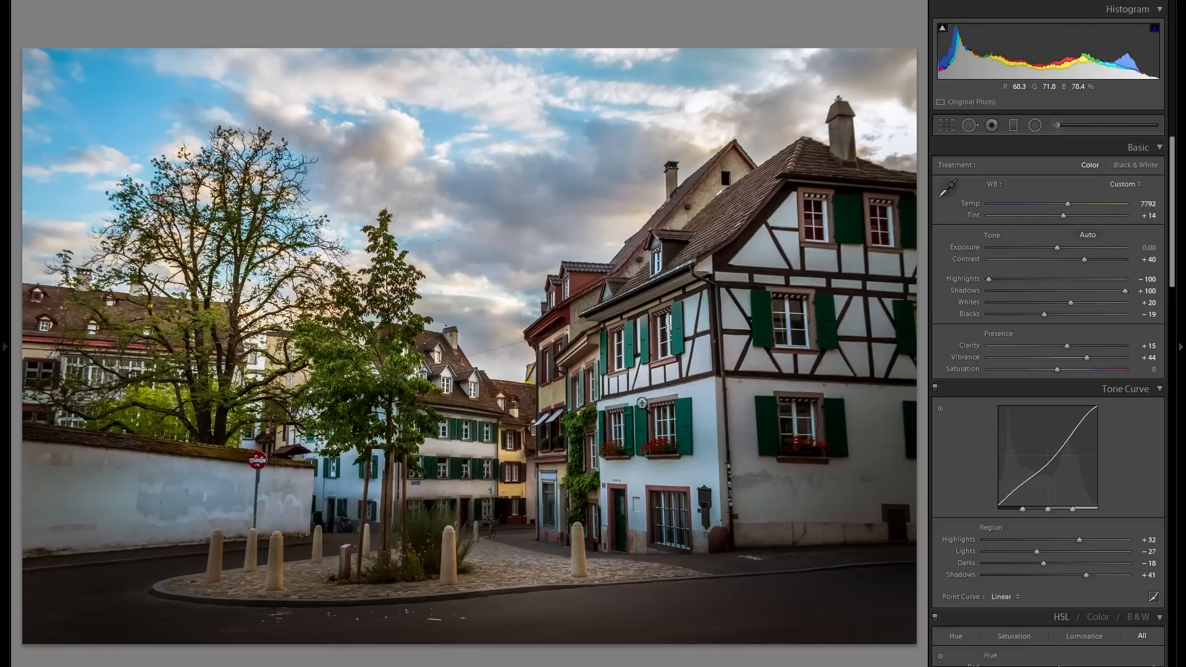
key(y)
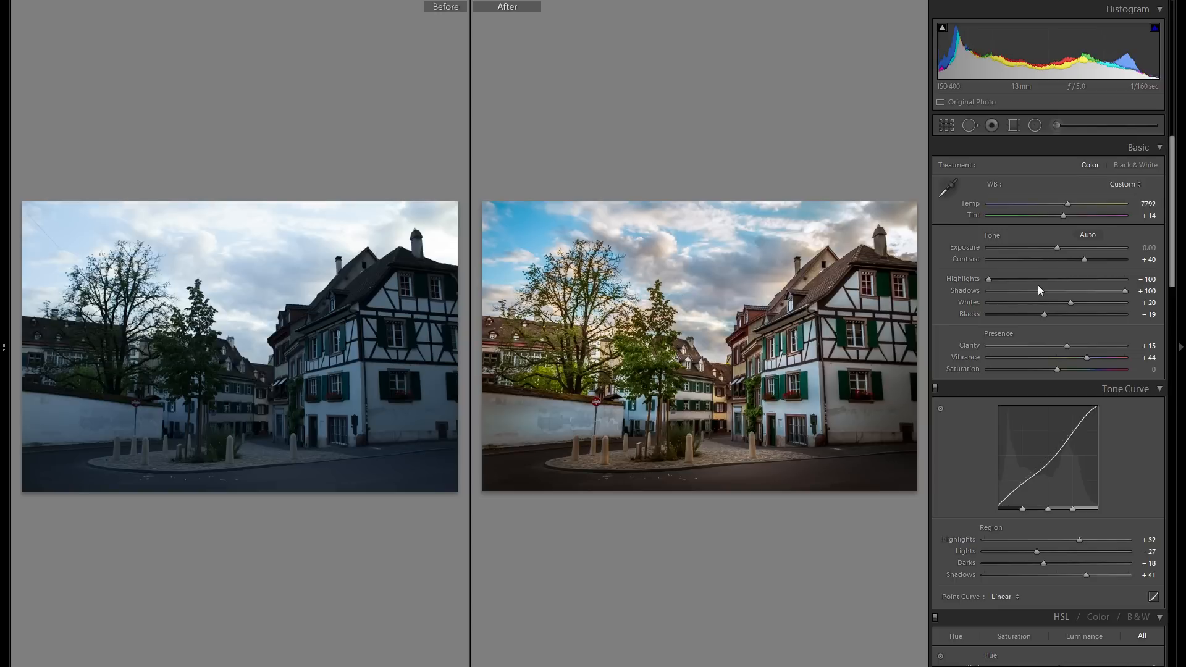
key(y)
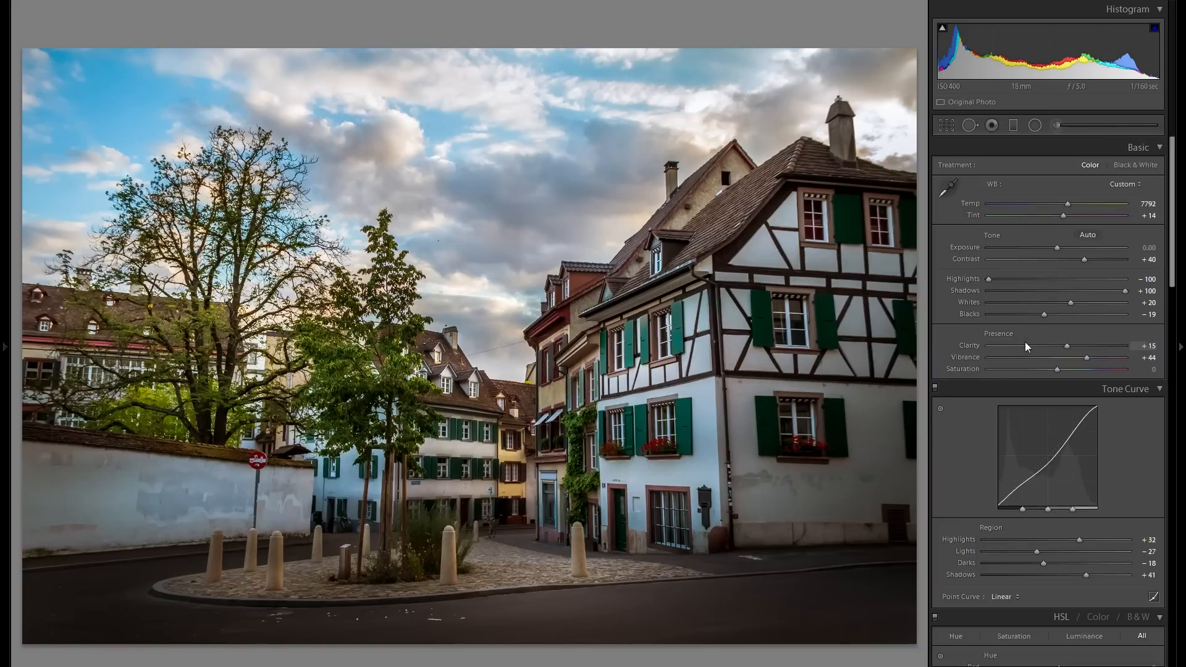
scroll(1017, 359, down, 10)
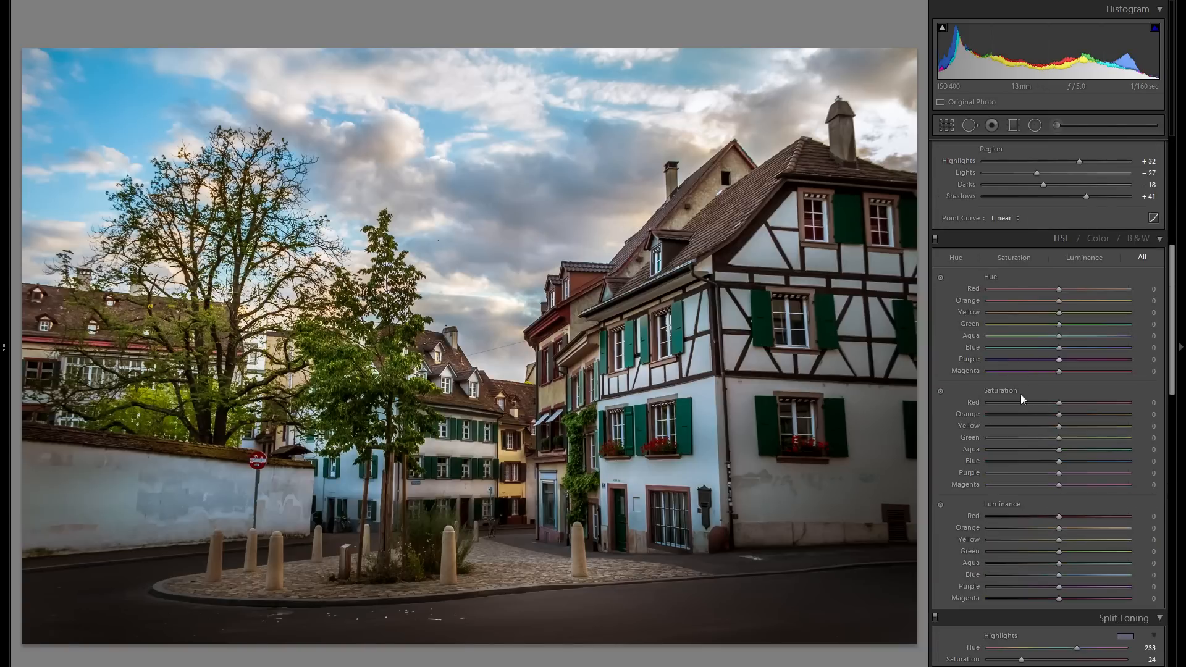
scroll(1020, 402, up, 10)
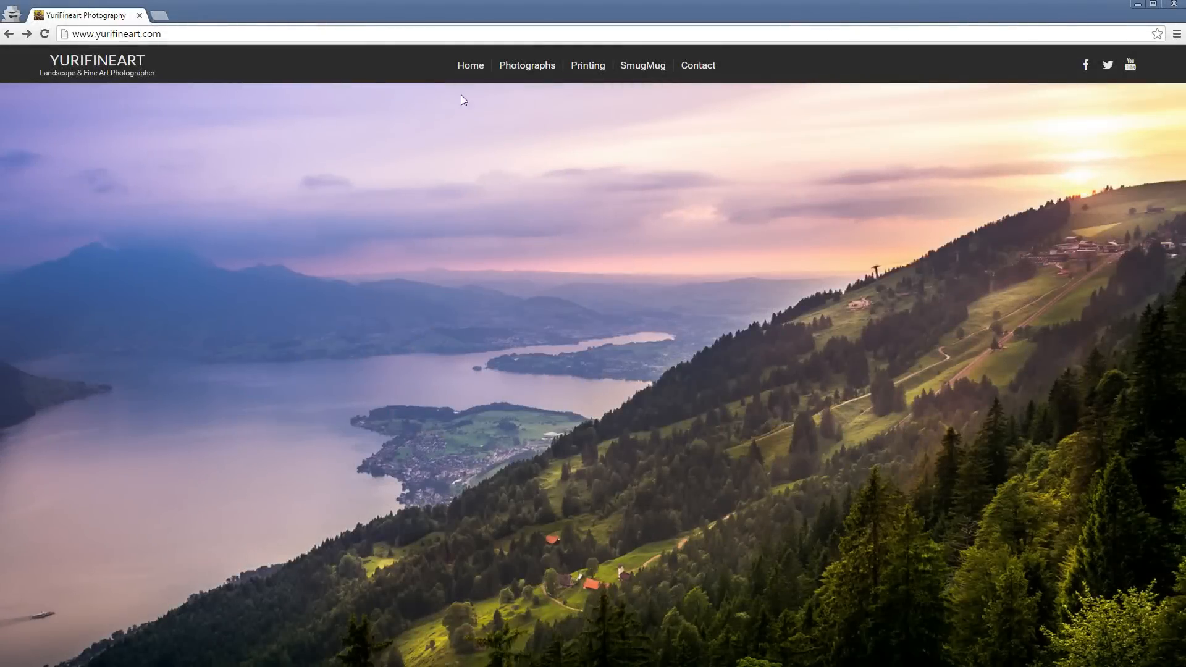
Step: Switch to yurifineart.com in the browser, open the Landscapes / Nature / Forest gallery, and view the winding-road photo and the one after it
mouse_move(507, 69)
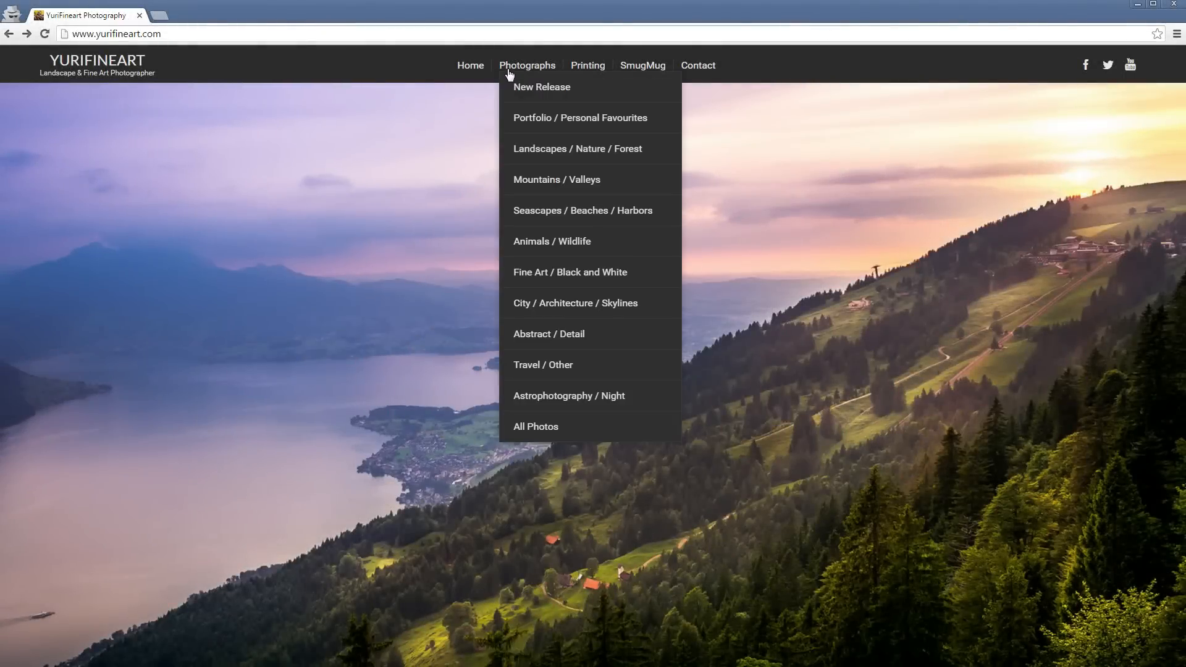
click(653, 149)
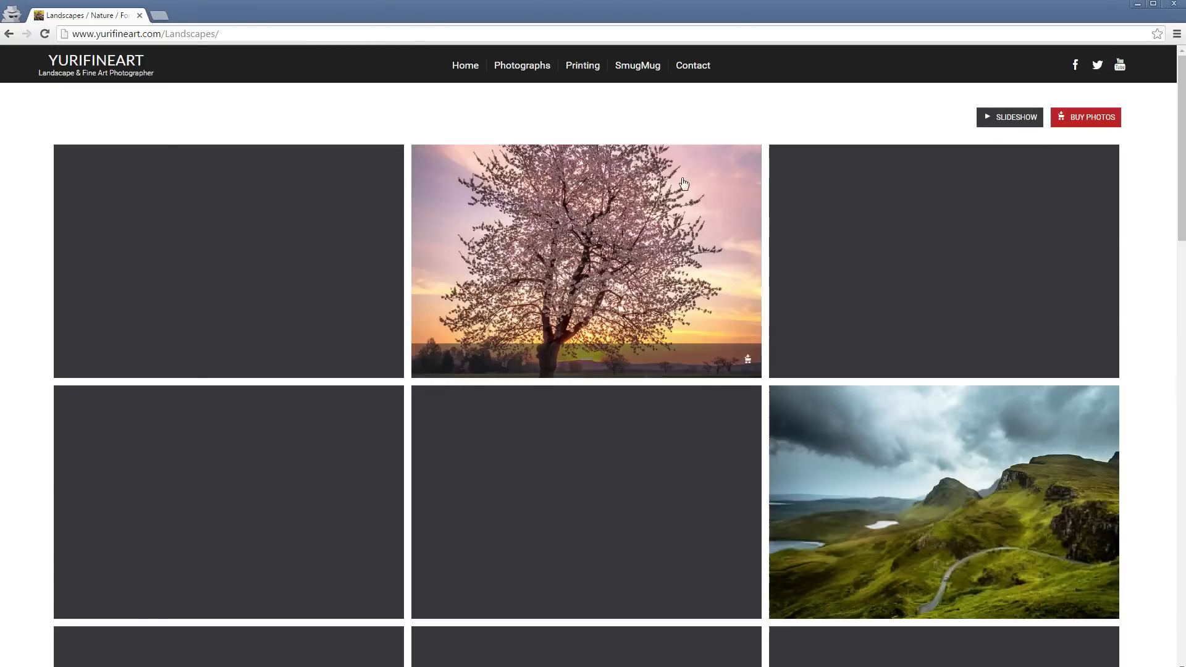
scroll(1067, 267, down, 4)
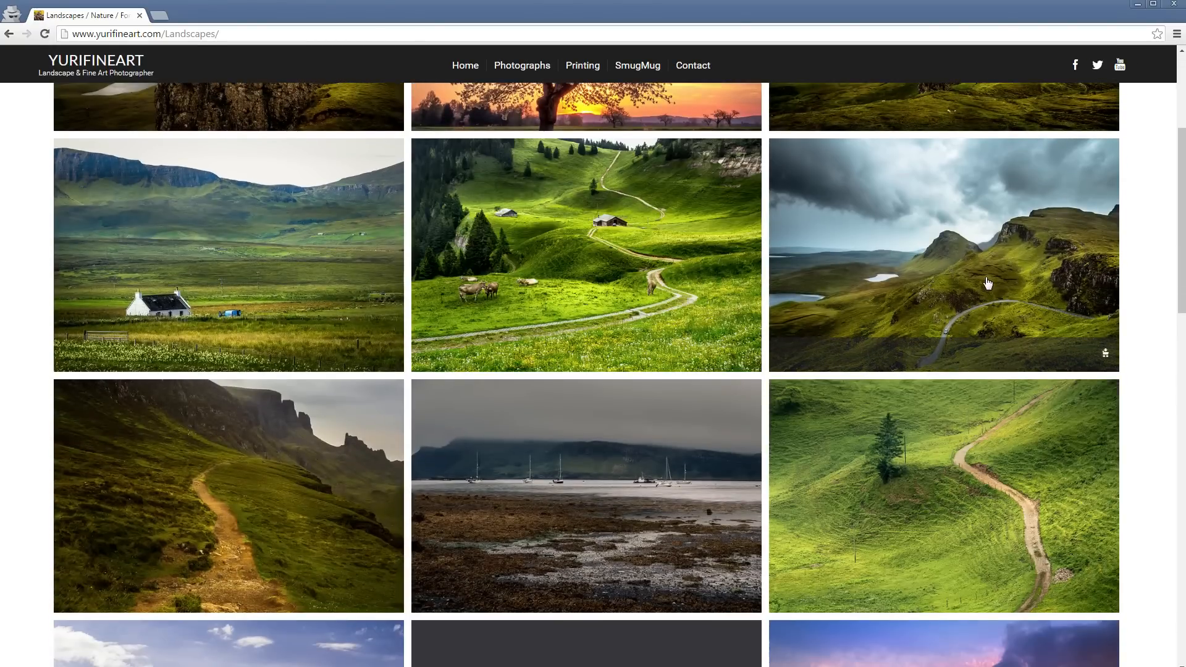
click(986, 283)
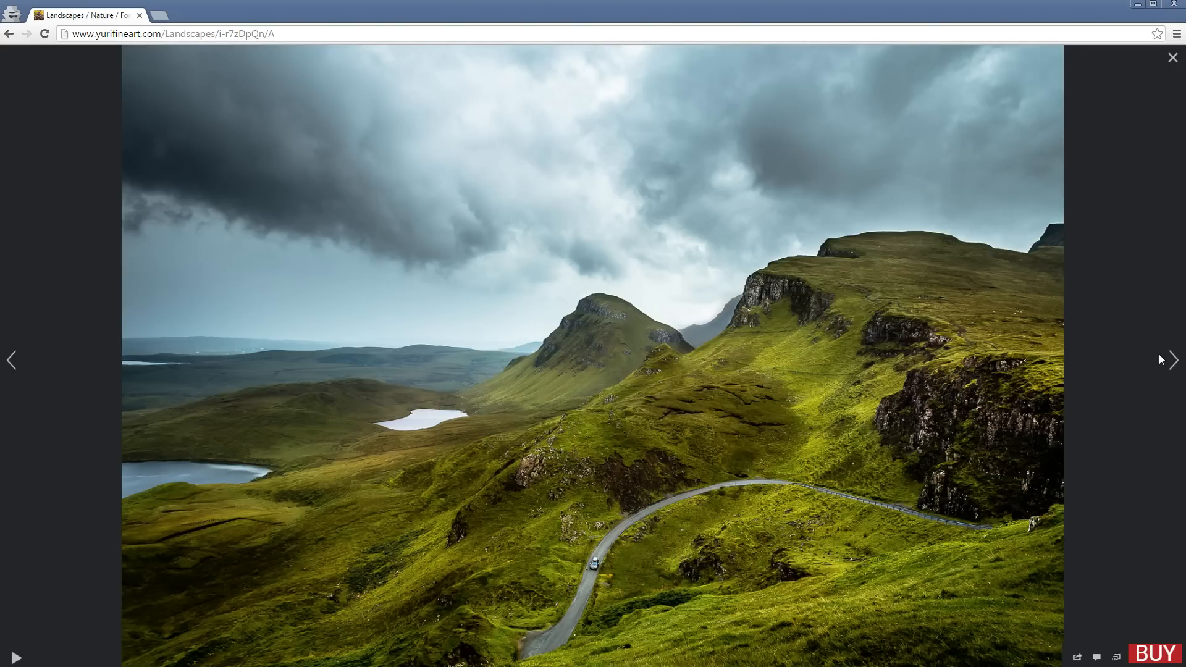
click(1168, 360)
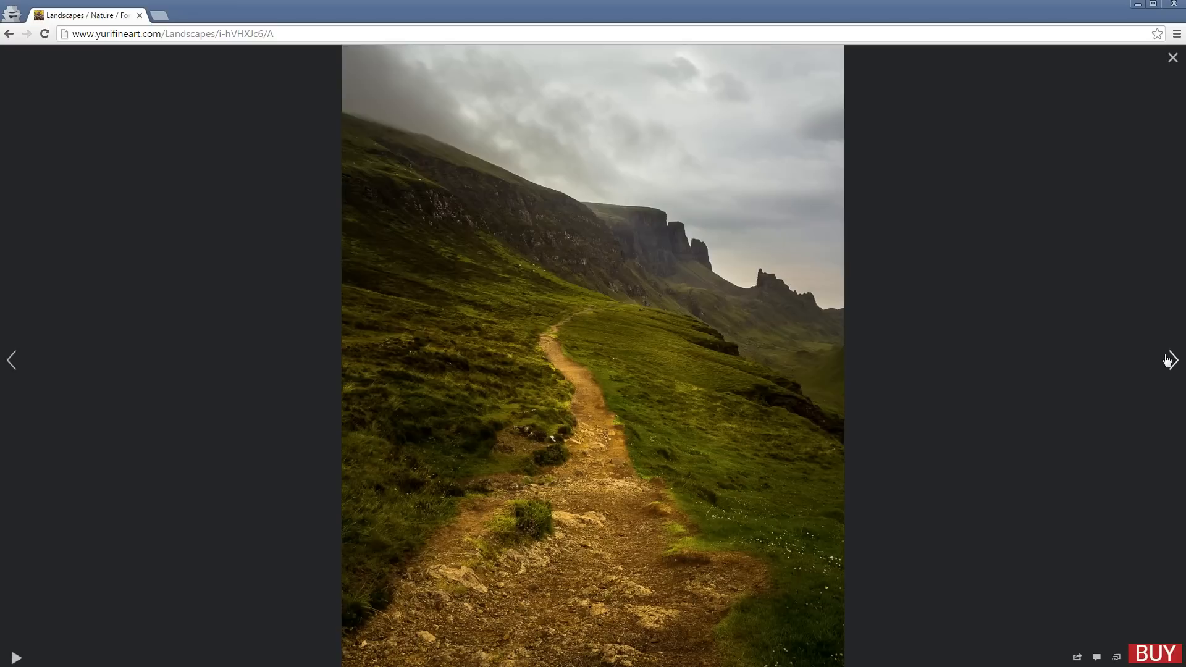
Step: Open the purchase options for the mountain path photo
click(1153, 648)
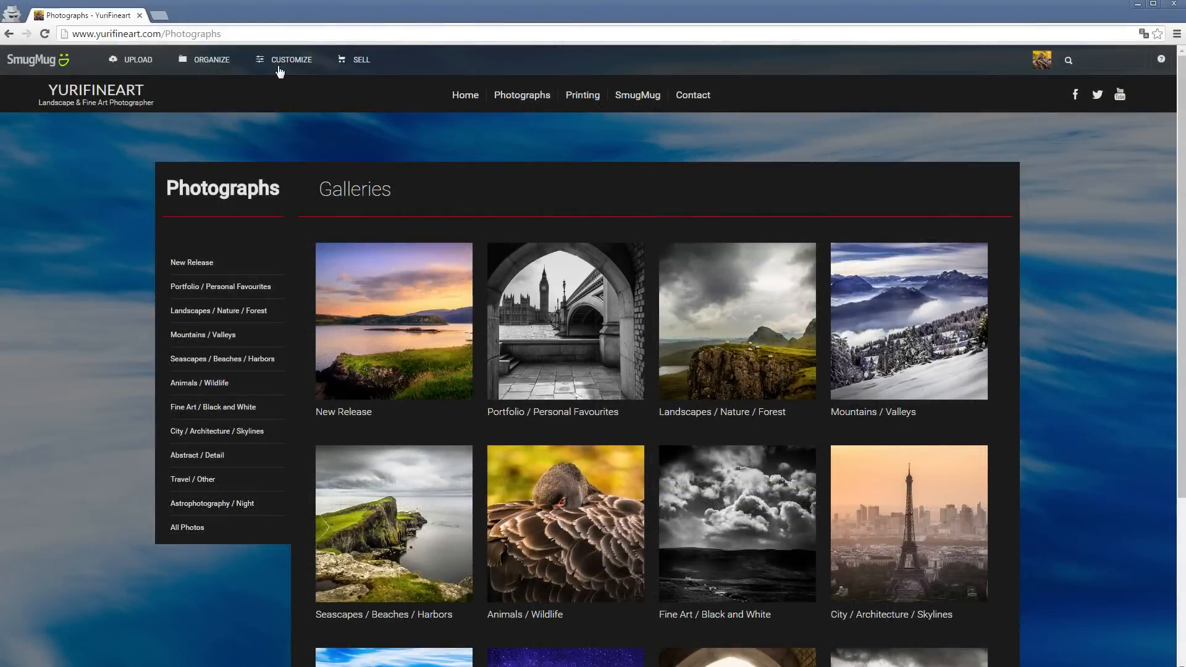
Step: Open the Photographs page in the Content and Design editor and look through its Theme and Layout settings
click(280, 72)
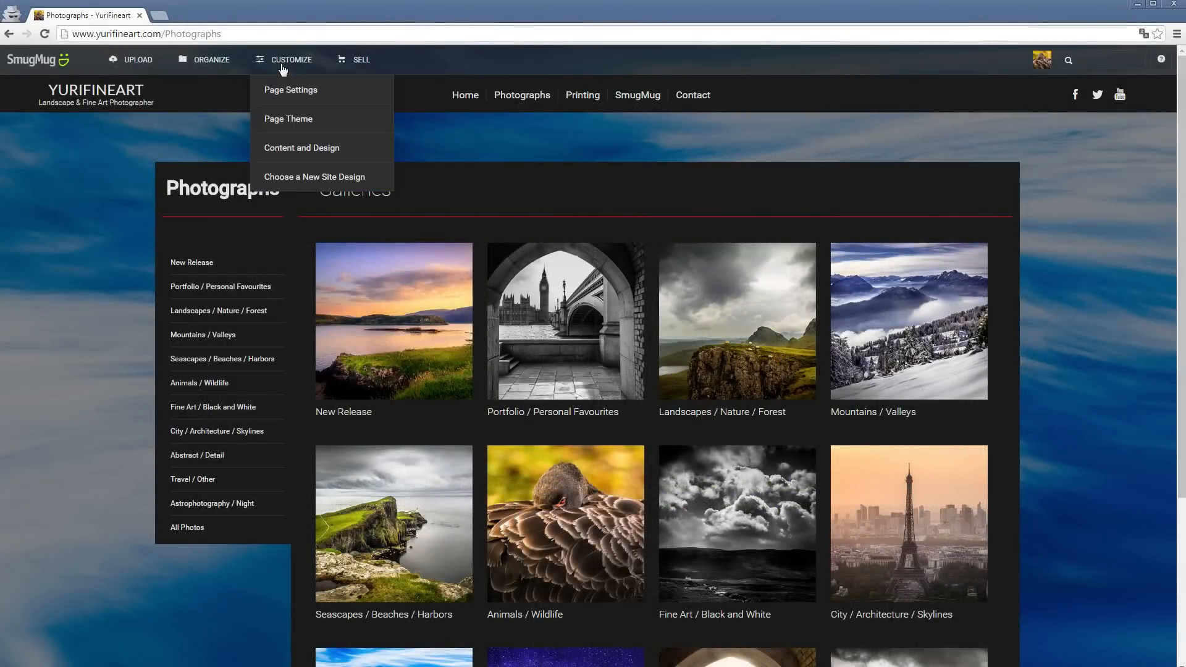
click(358, 152)
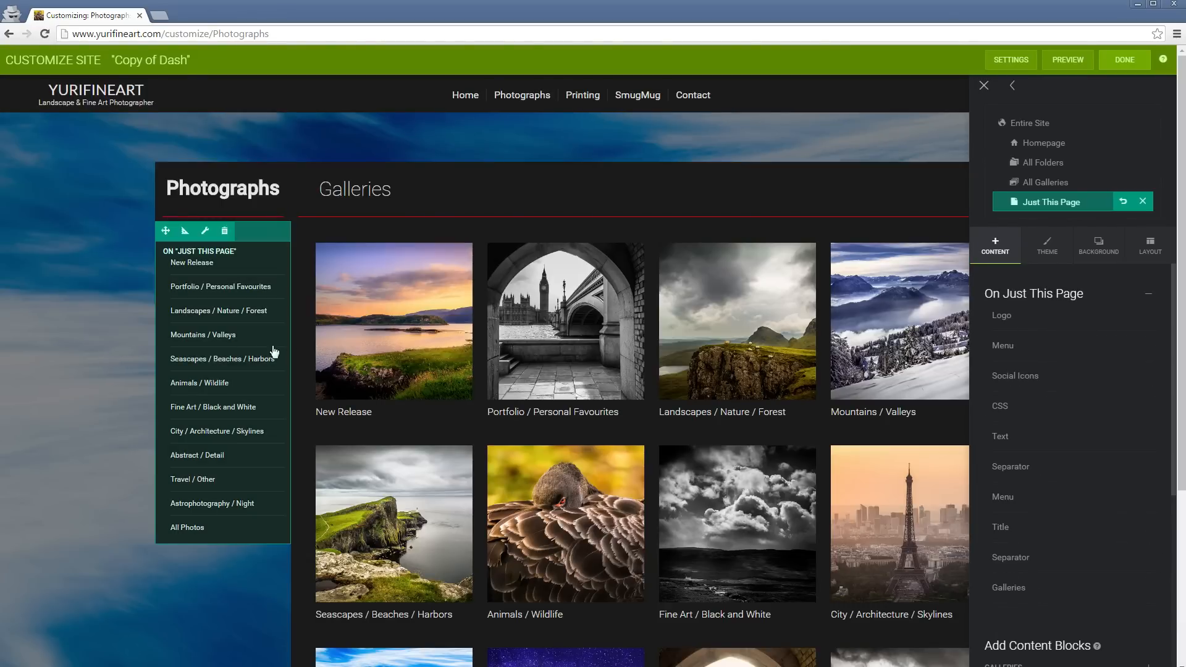
scroll(370, 339, down, 4)
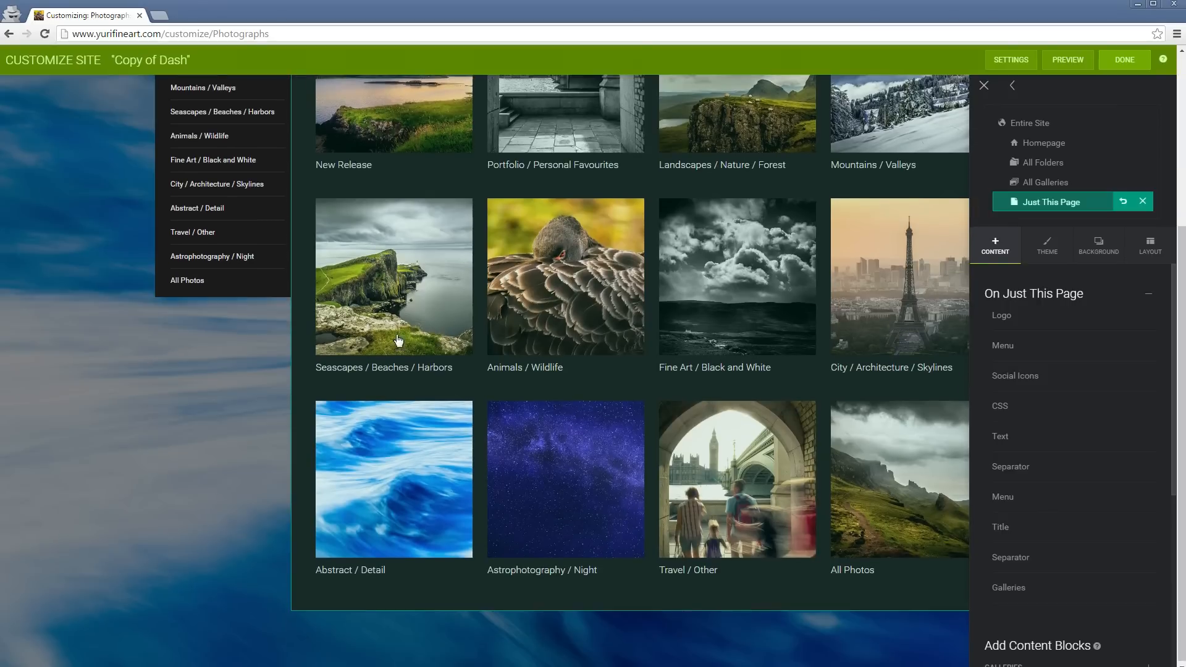
click(1048, 260)
click(1149, 248)
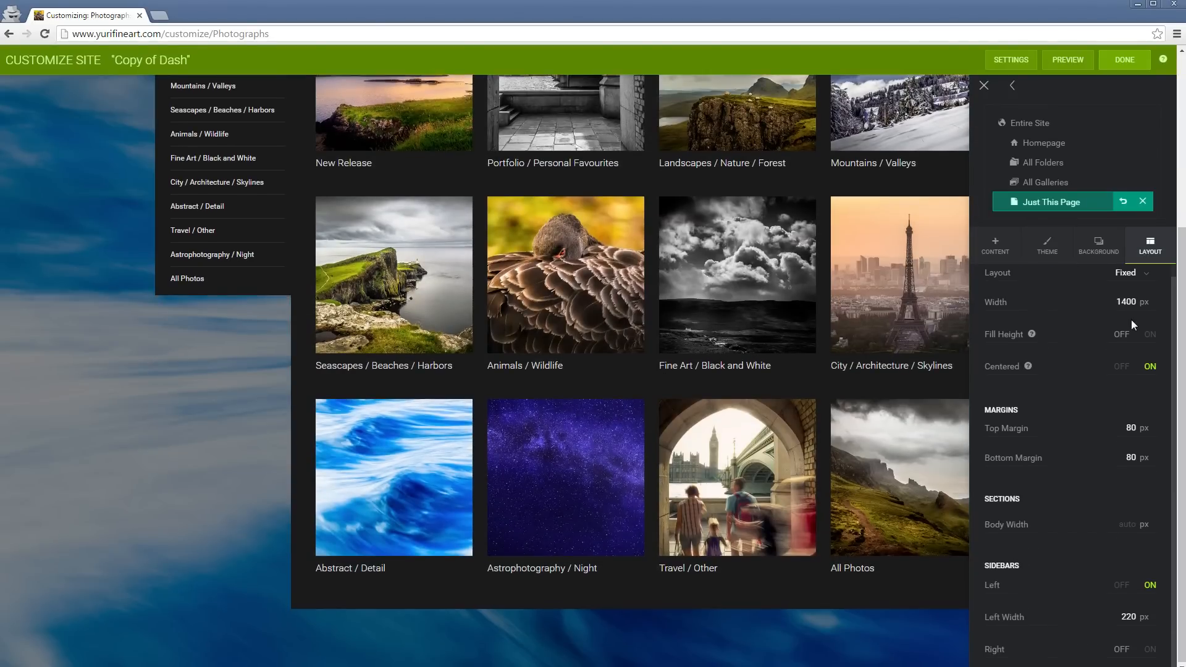
Step: Add a Slideshow content block below the galleries on the Photographs page
click(995, 246)
scroll(1062, 371, down, 5)
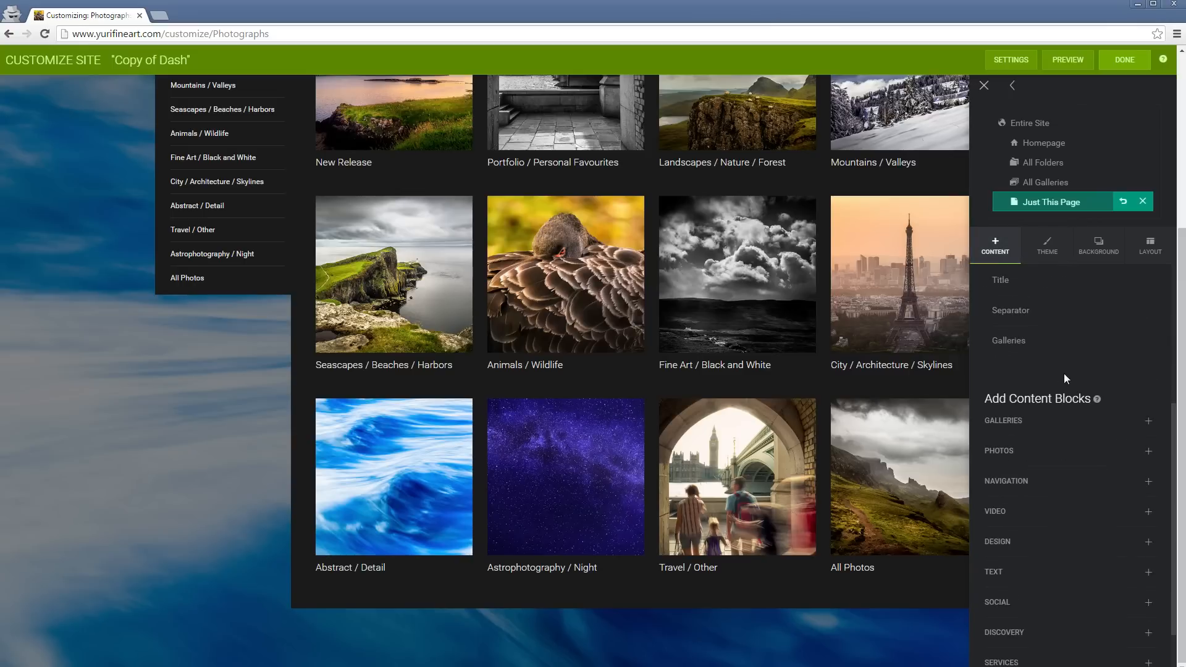
click(998, 388)
drag(1012, 481, 654, 368)
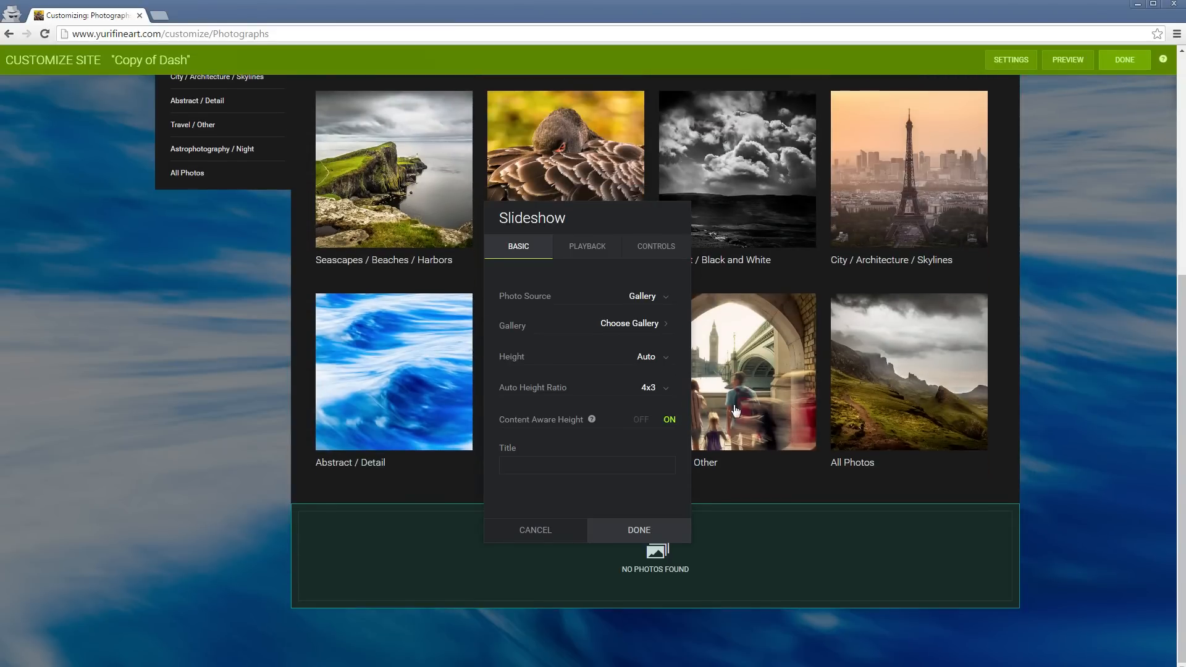
Step: Set the slideshow's Auto Height Ratio to 3x2 and use the Mountains / Valleys gallery as its photo source
drag(602, 237, 218, 239)
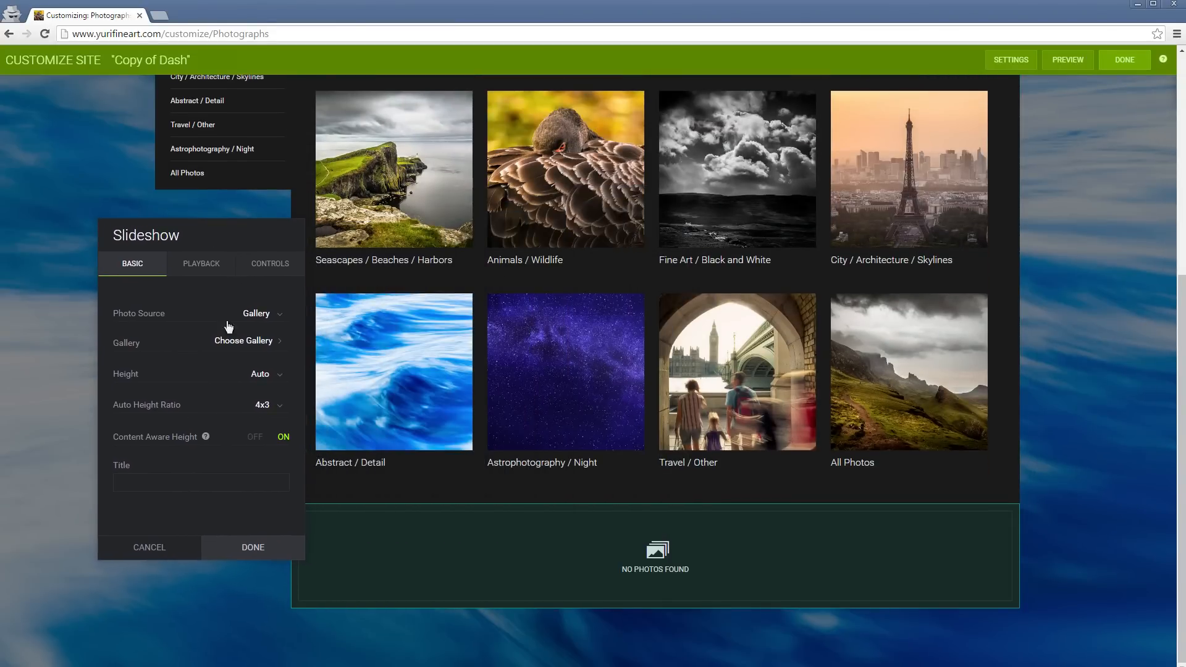
click(271, 406)
click(272, 451)
click(260, 341)
click(362, 333)
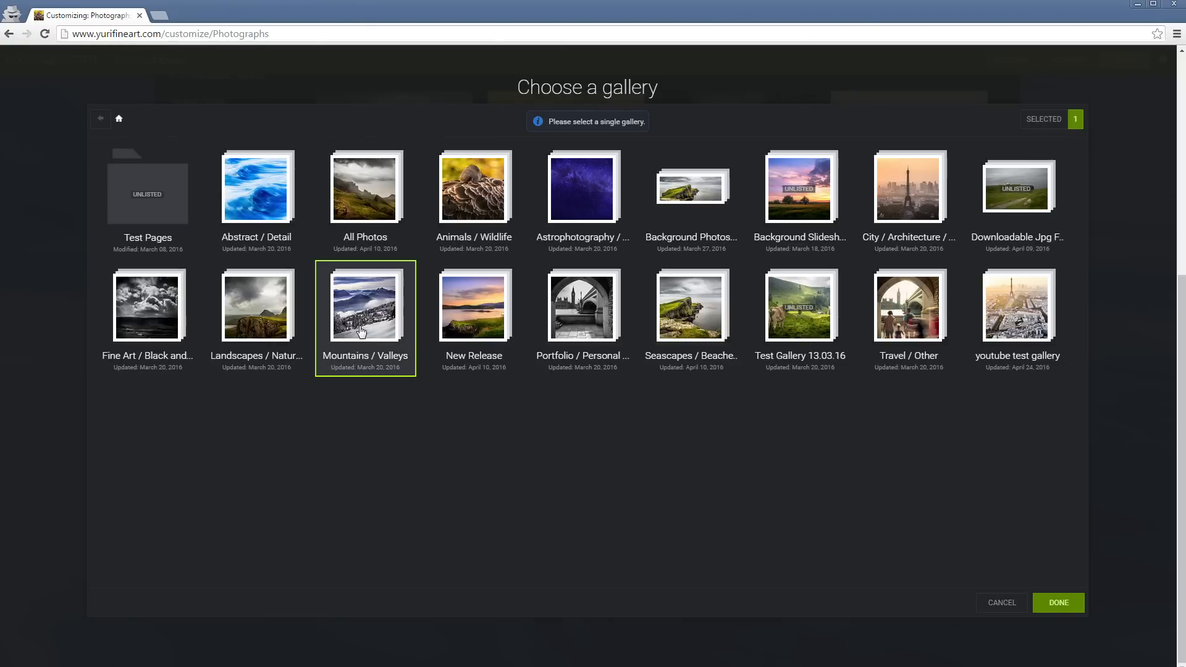
click(1067, 605)
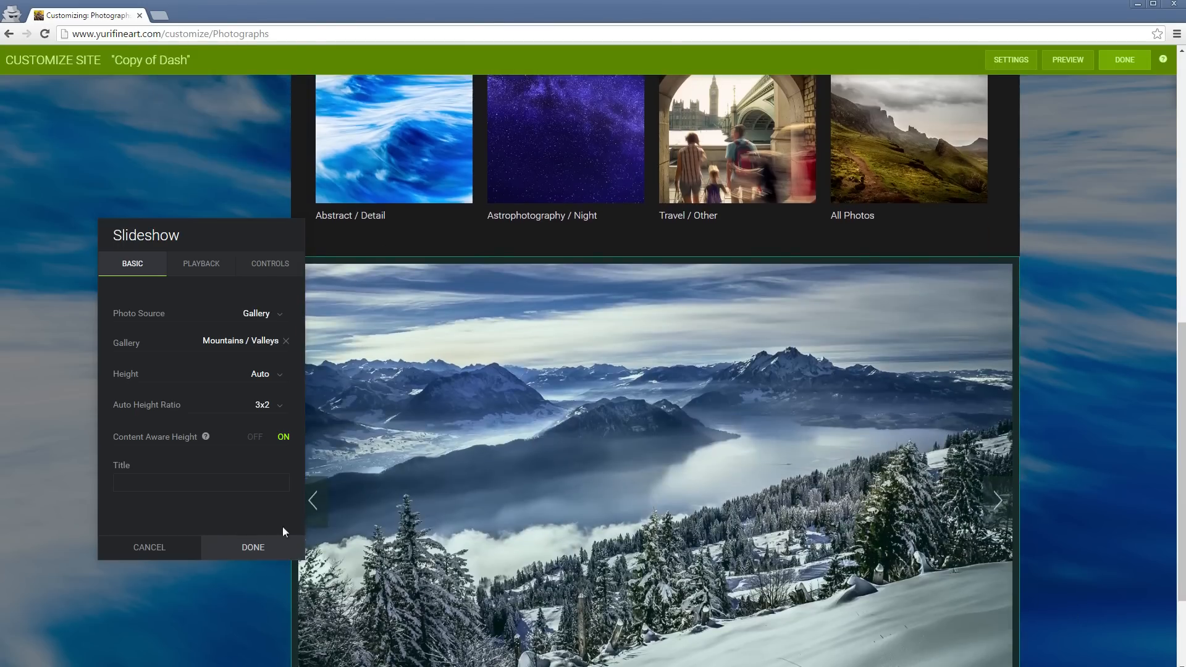
click(255, 547)
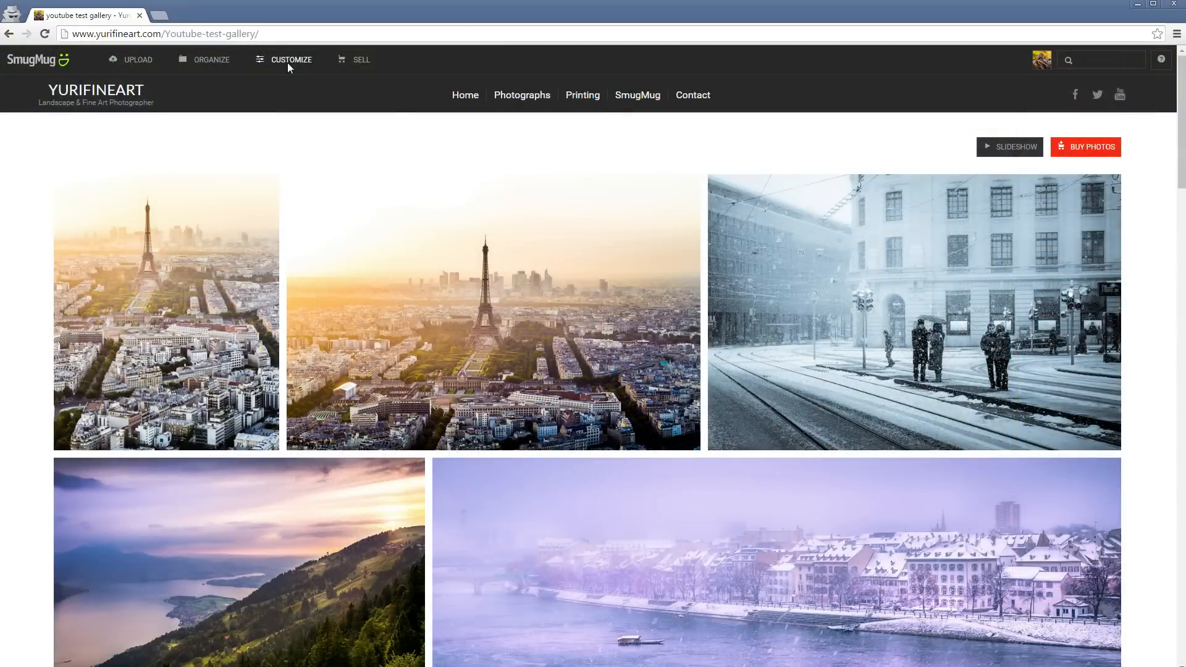
Step: Change the youtube test gallery to the SmugMug style, and view the railway tracks and forest stream photos in it
click(287, 59)
mouse_move(350, 127)
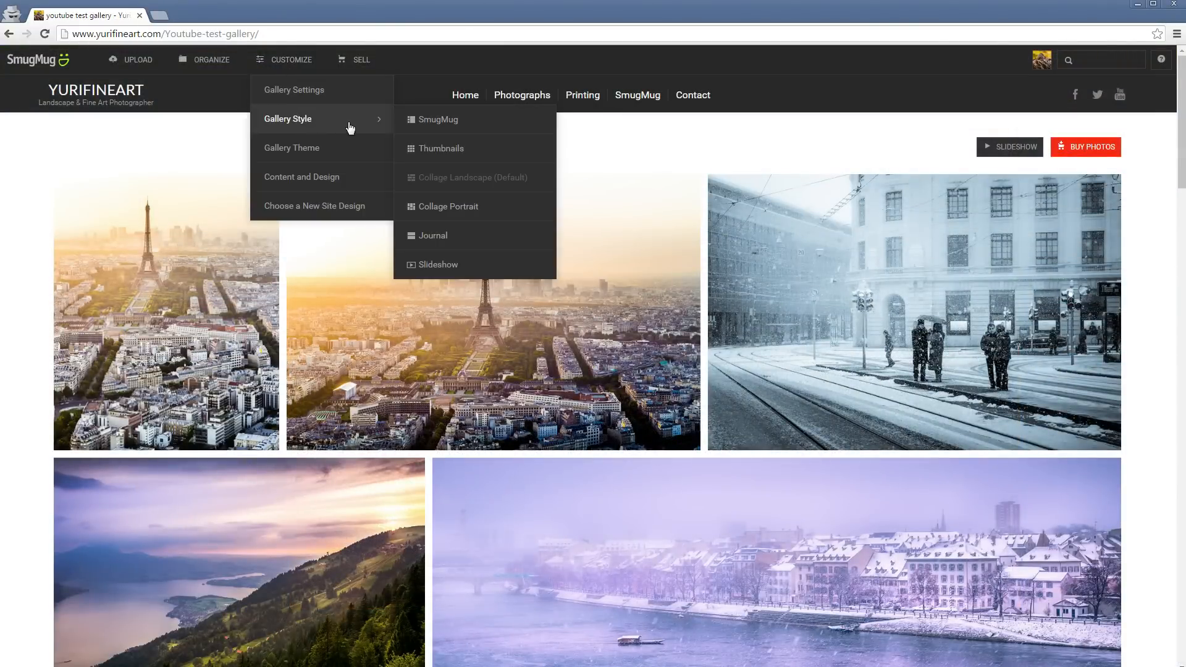
click(425, 123)
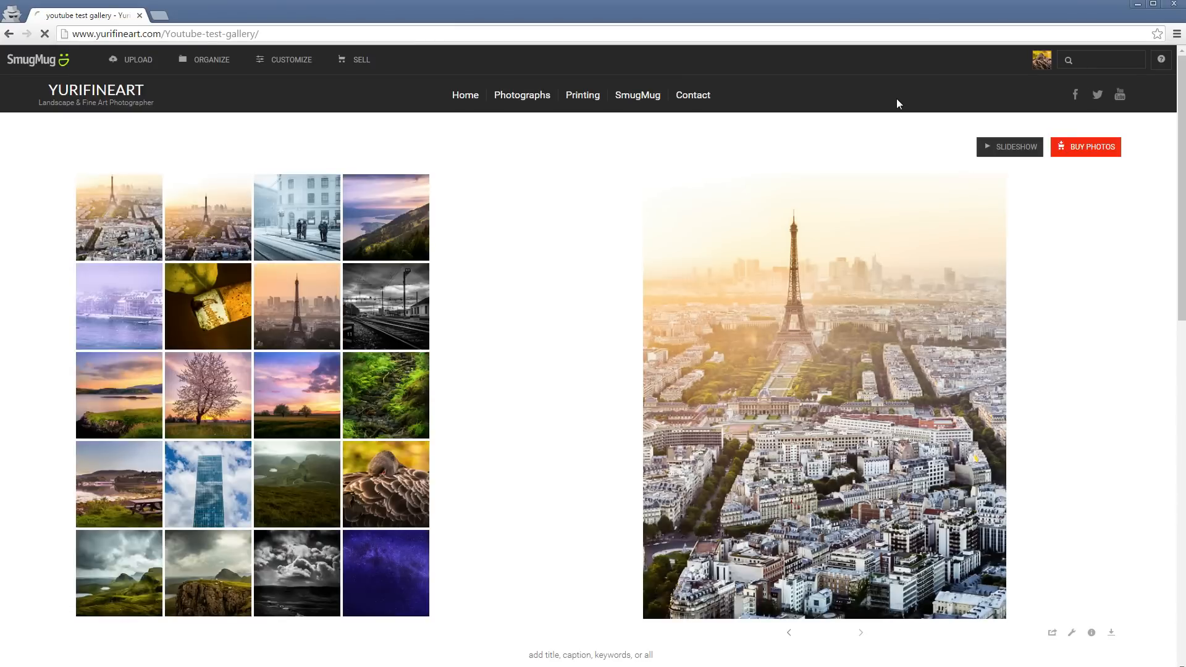
click(379, 323)
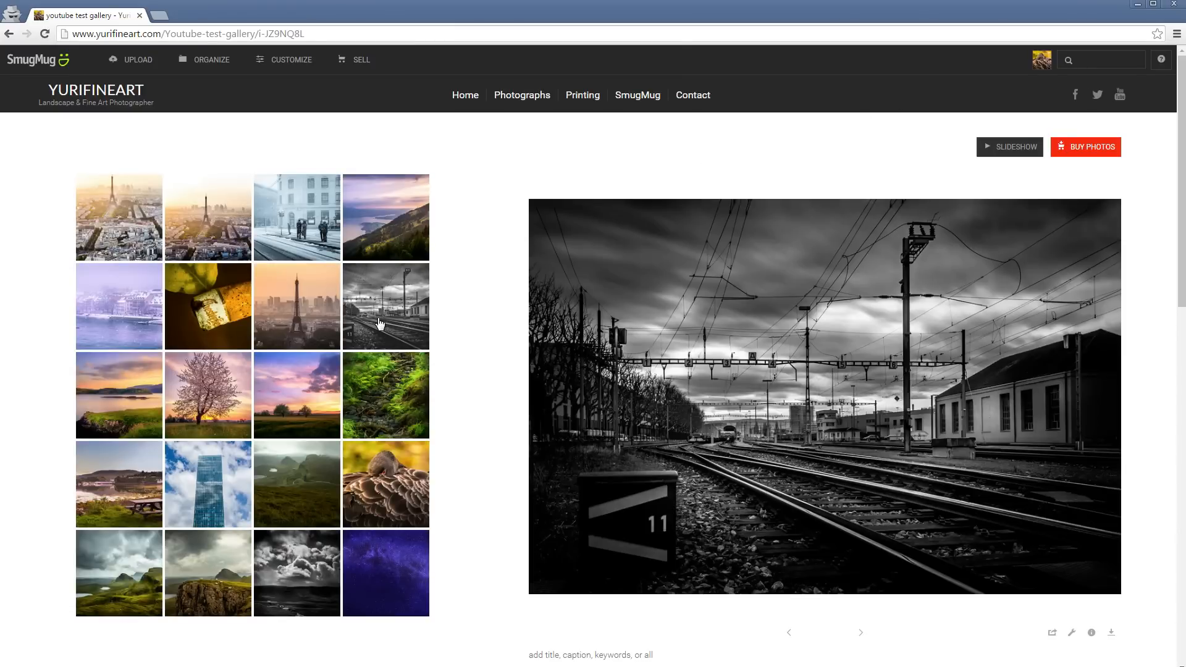
click(385, 383)
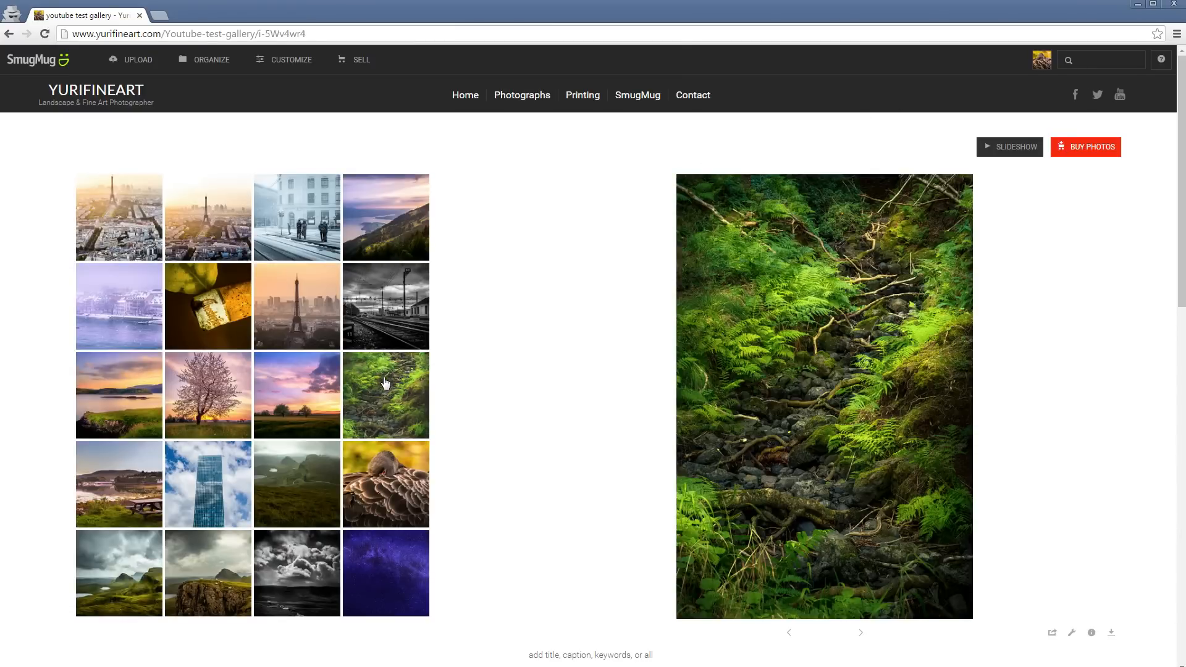
Step: Change the youtube test gallery to the Thumbnails style and look through its photos
click(285, 59)
mouse_move(344, 125)
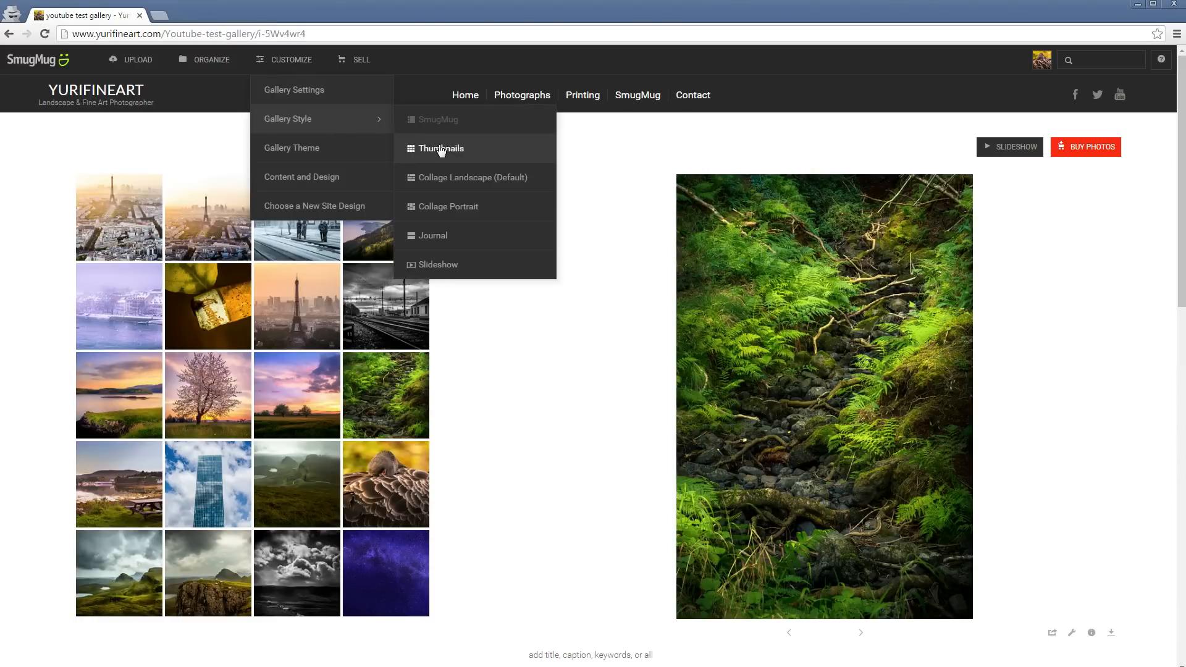
click(414, 147)
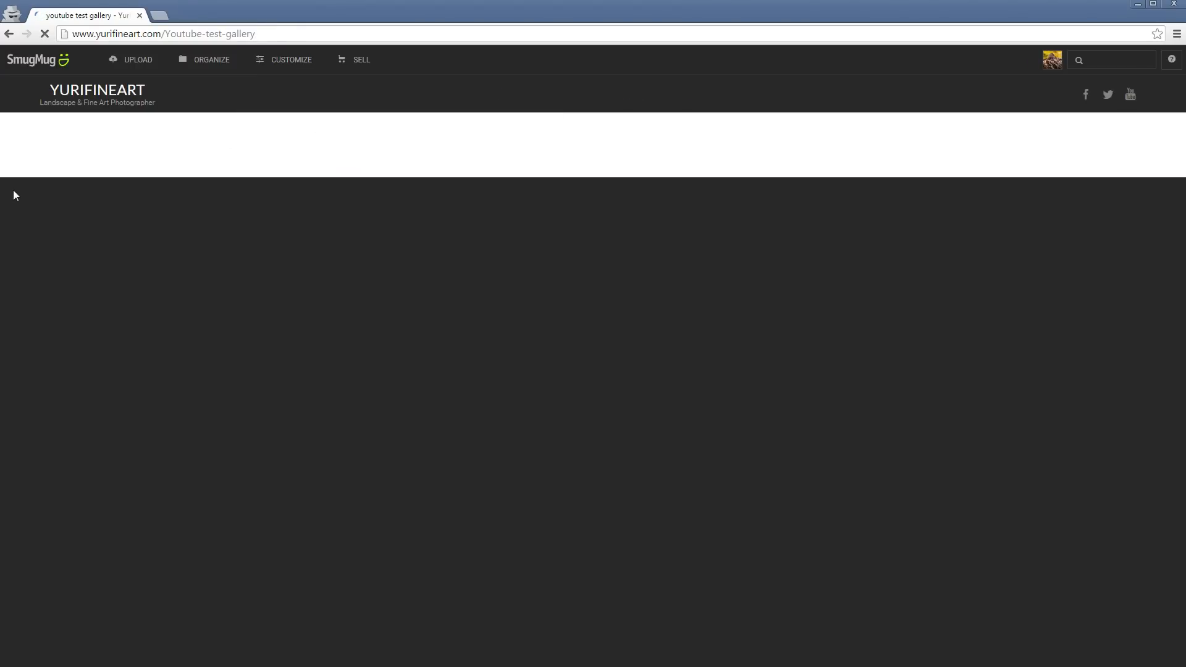
scroll(18, 204, down, 5)
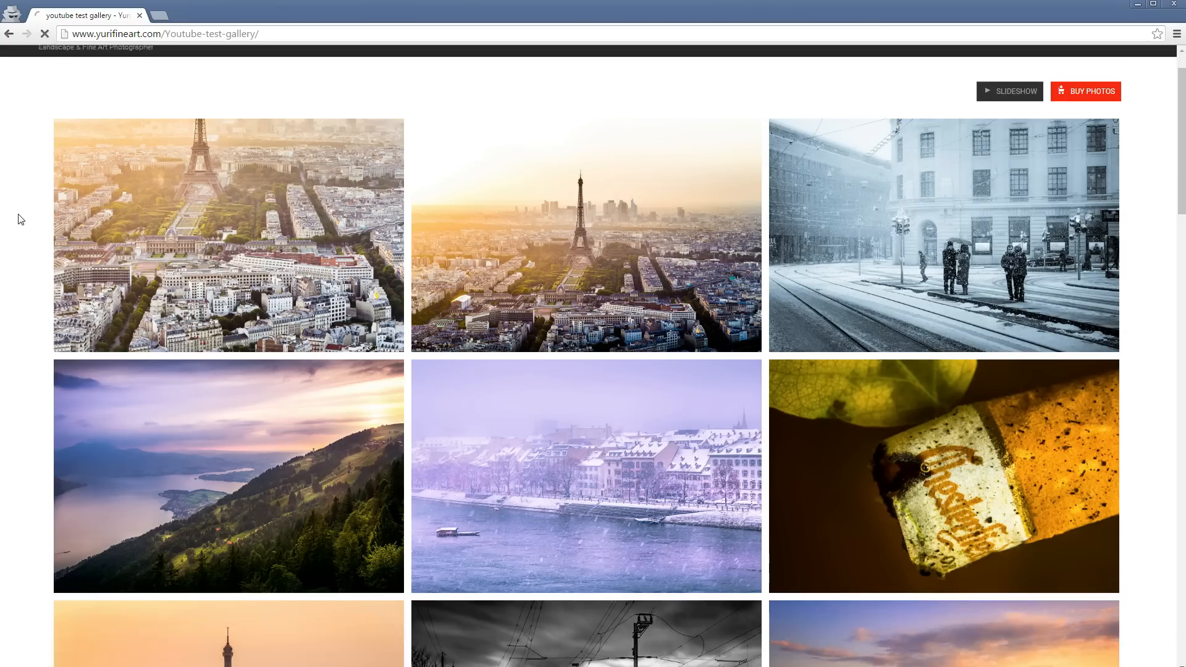
scroll(20, 219, down, 1)
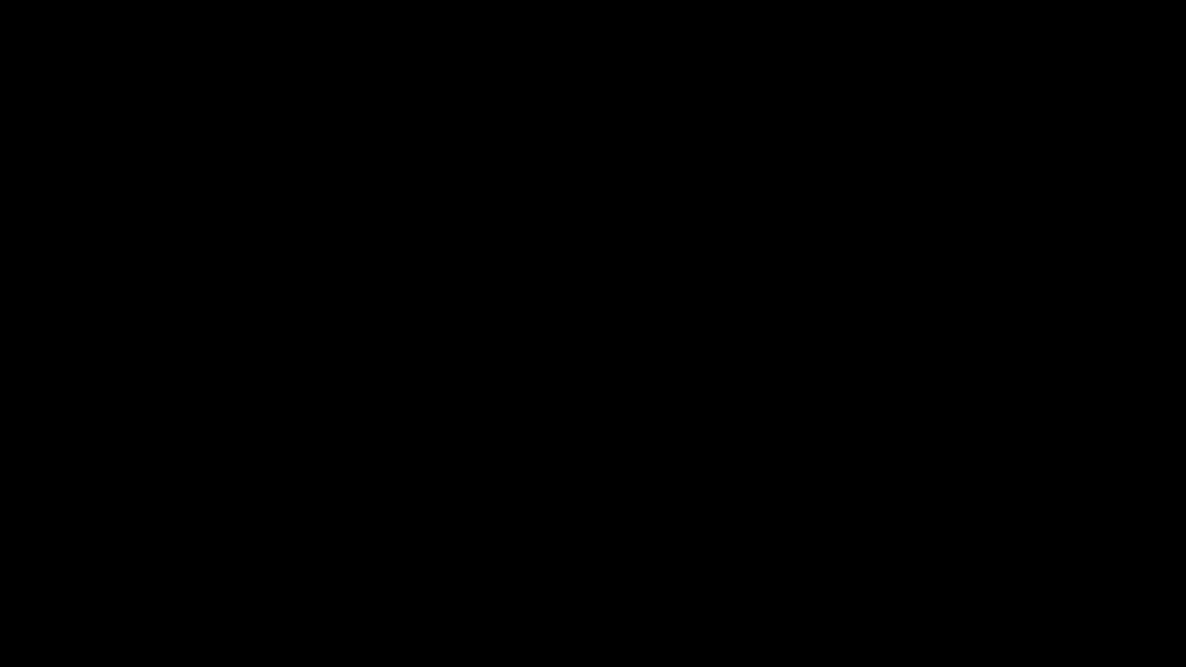